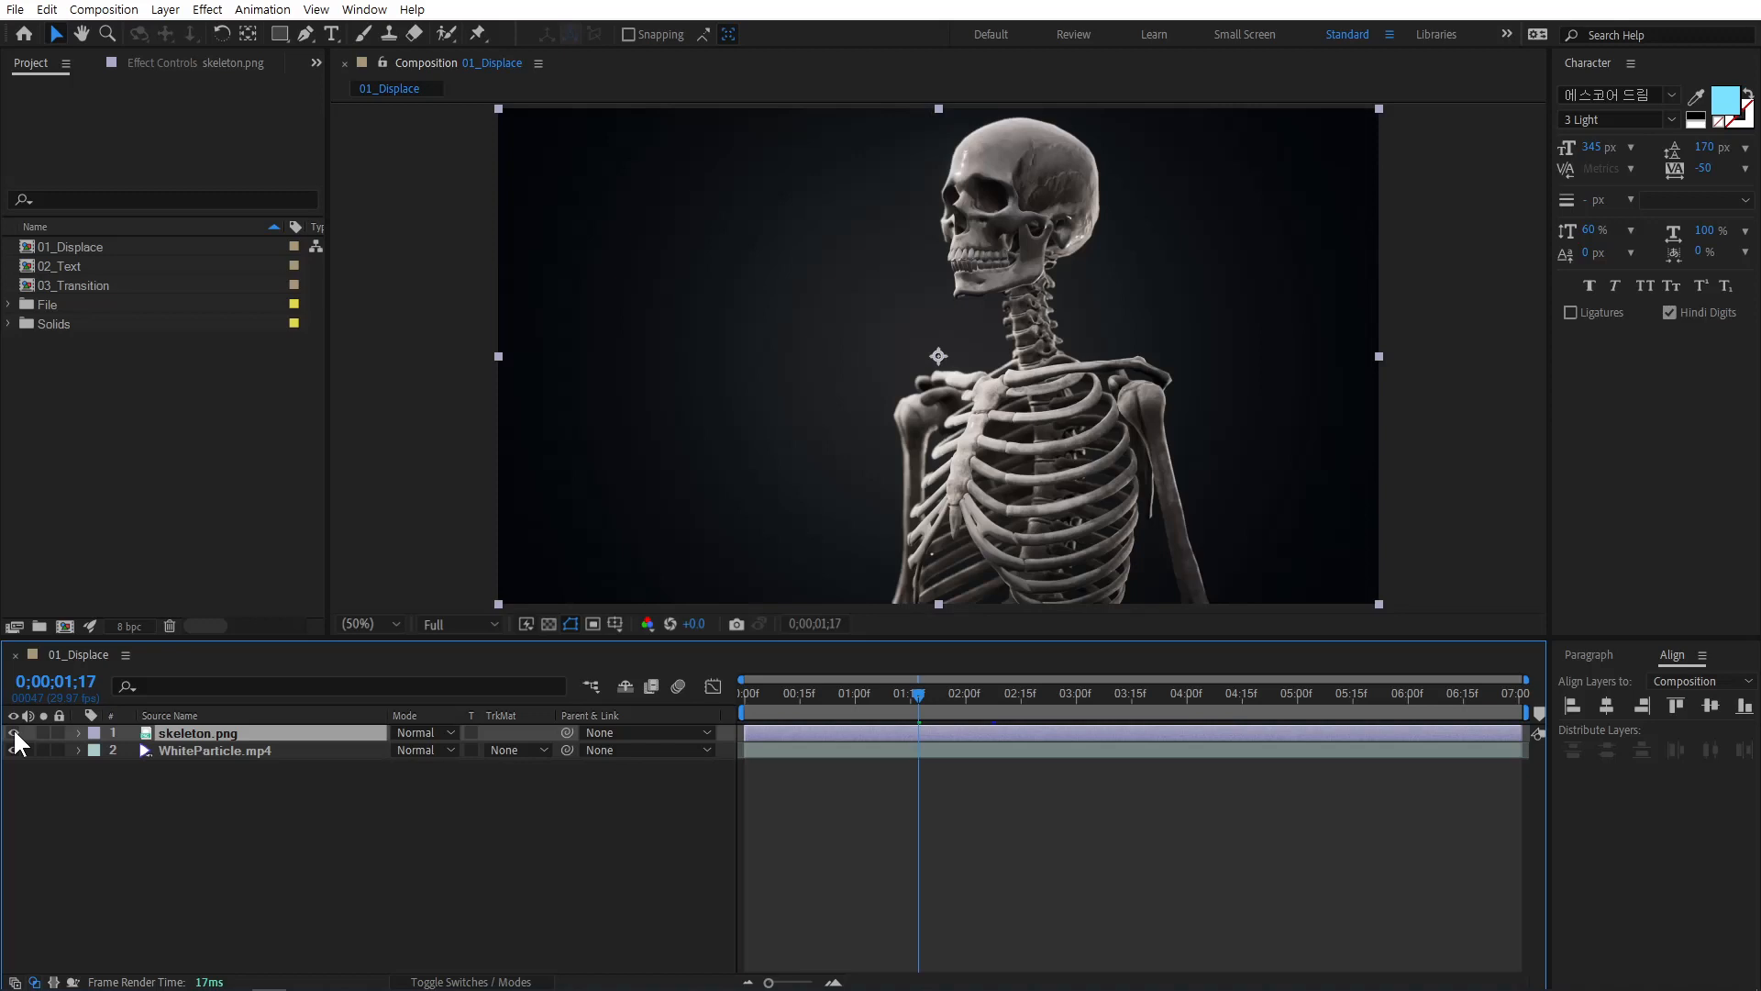
Hide the skeleton.png layer and apply the Displacement Map effect to the WhiteParticle.mp4 layer.
{"action": "left_click", "coordinate": [13, 733]}
{"action": "left_click", "coordinate": [213, 749]}
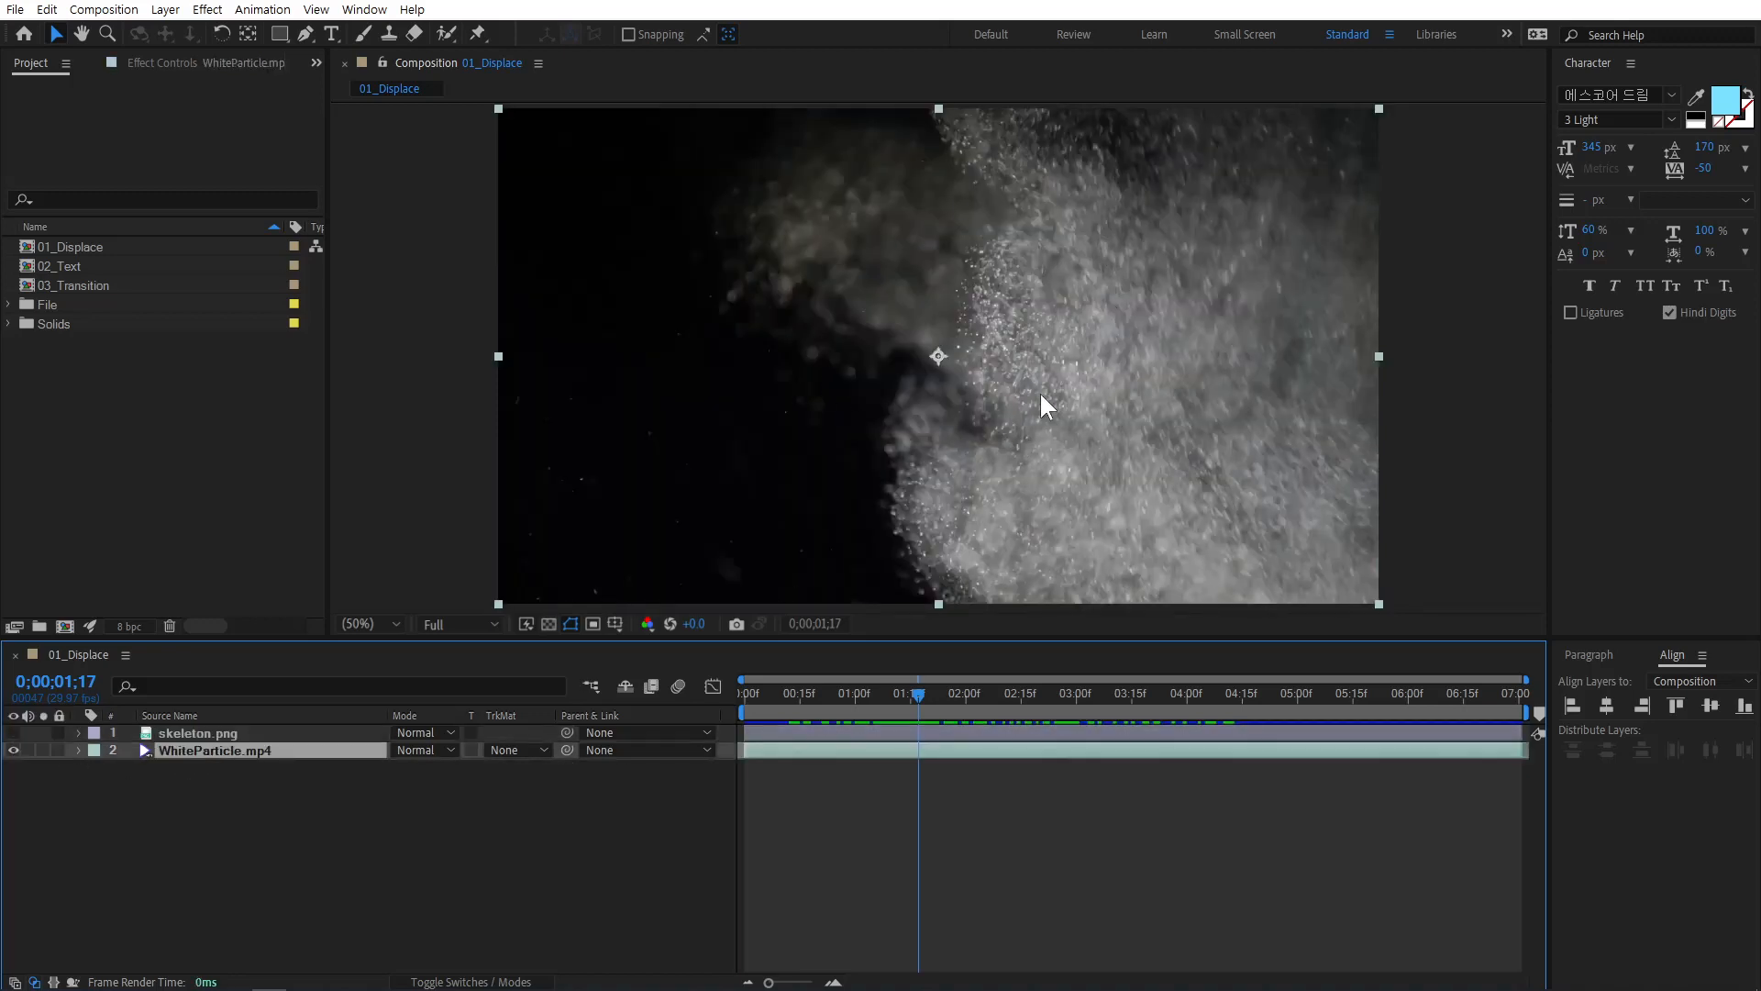
{"action": "left_click", "coordinate": [207, 9]}
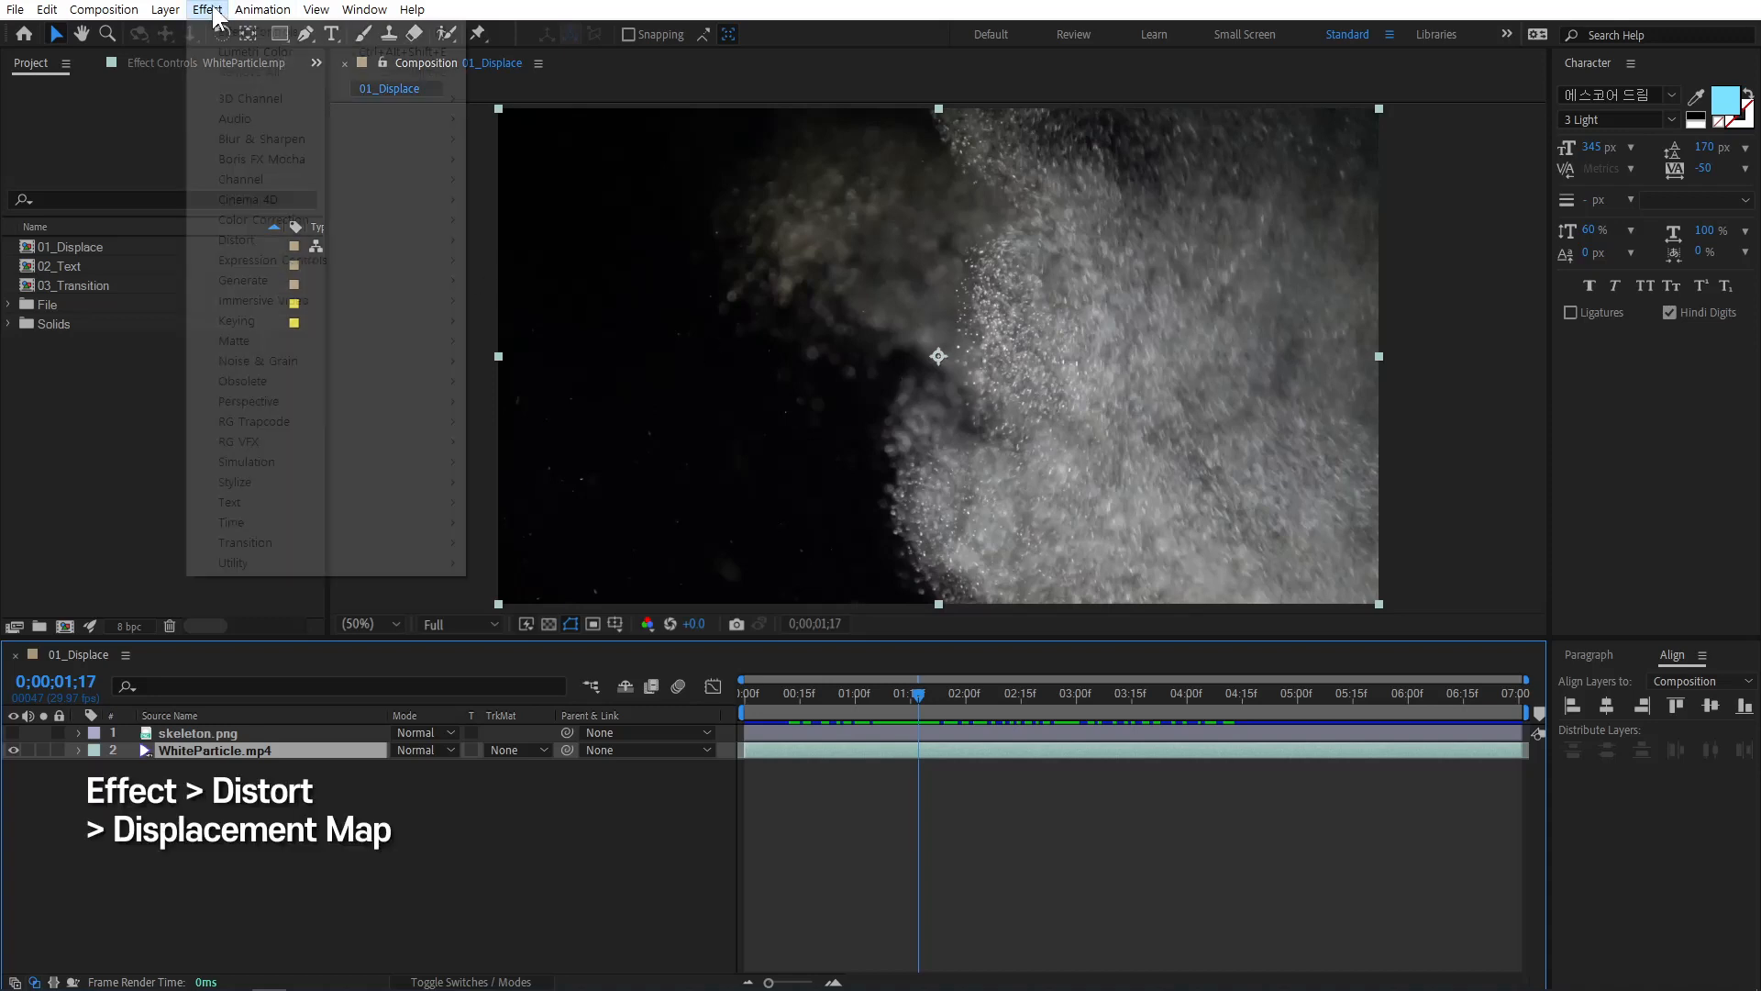
{"action": "mouse_move", "coordinate": [250, 238]}
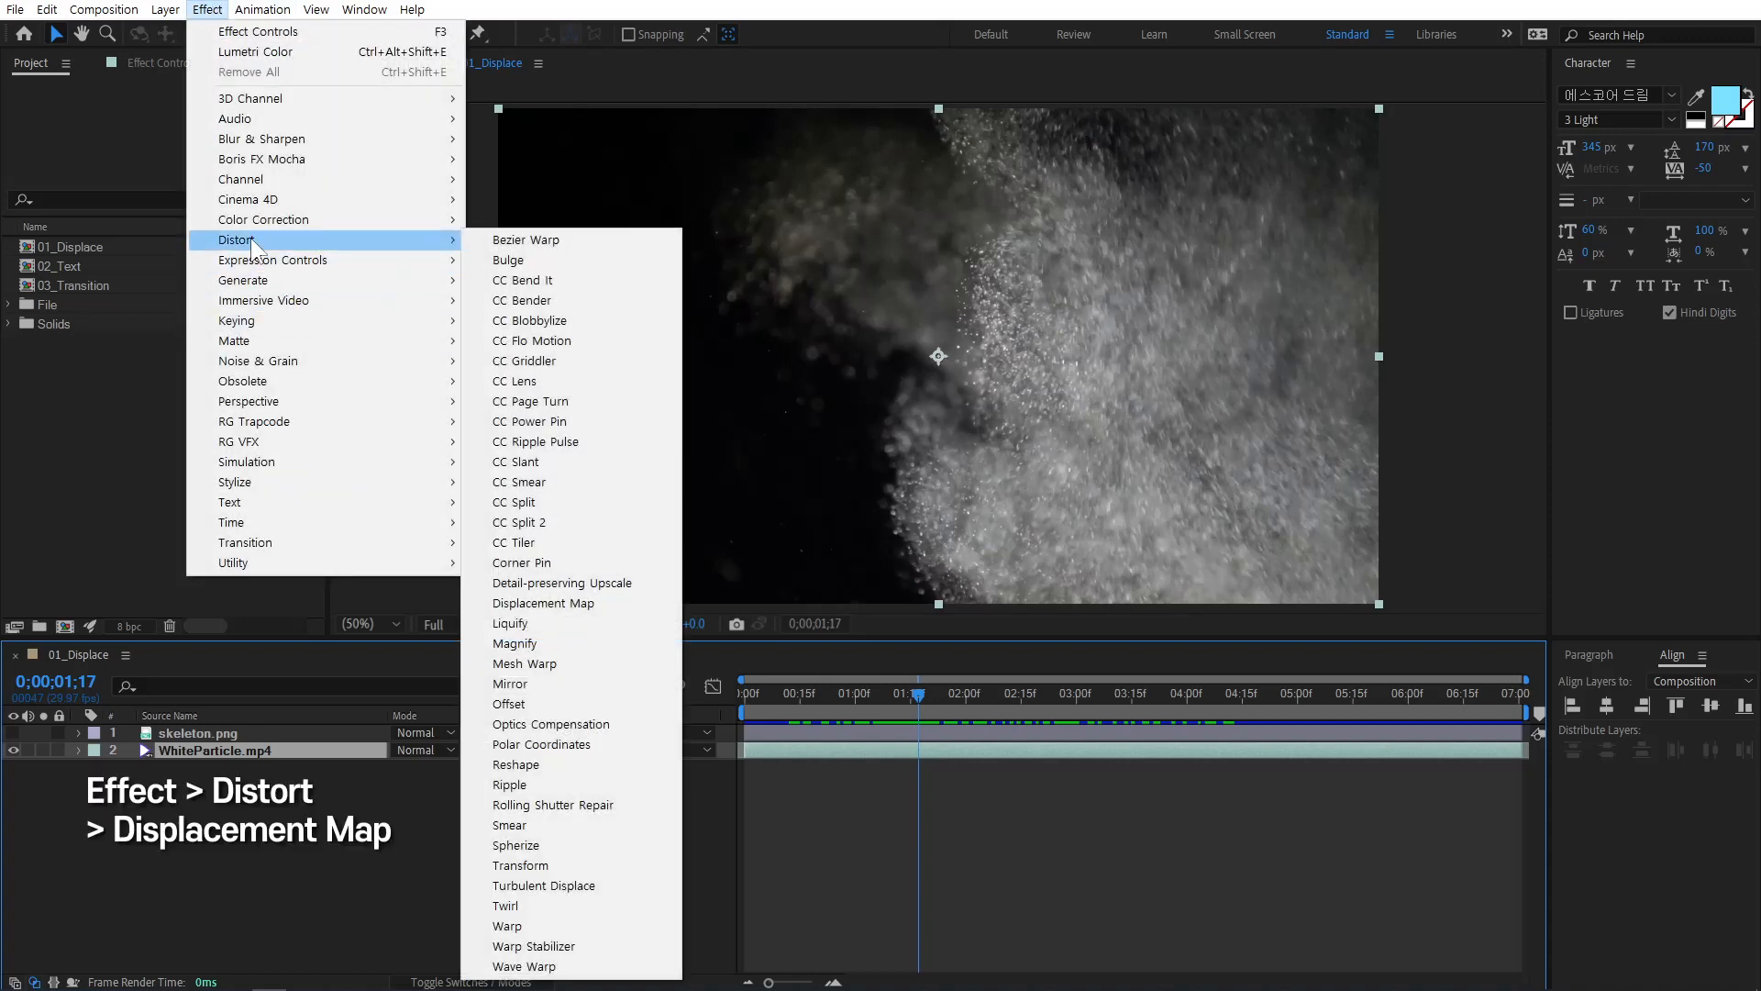
{"action": "left_click", "coordinate": [563, 603]}
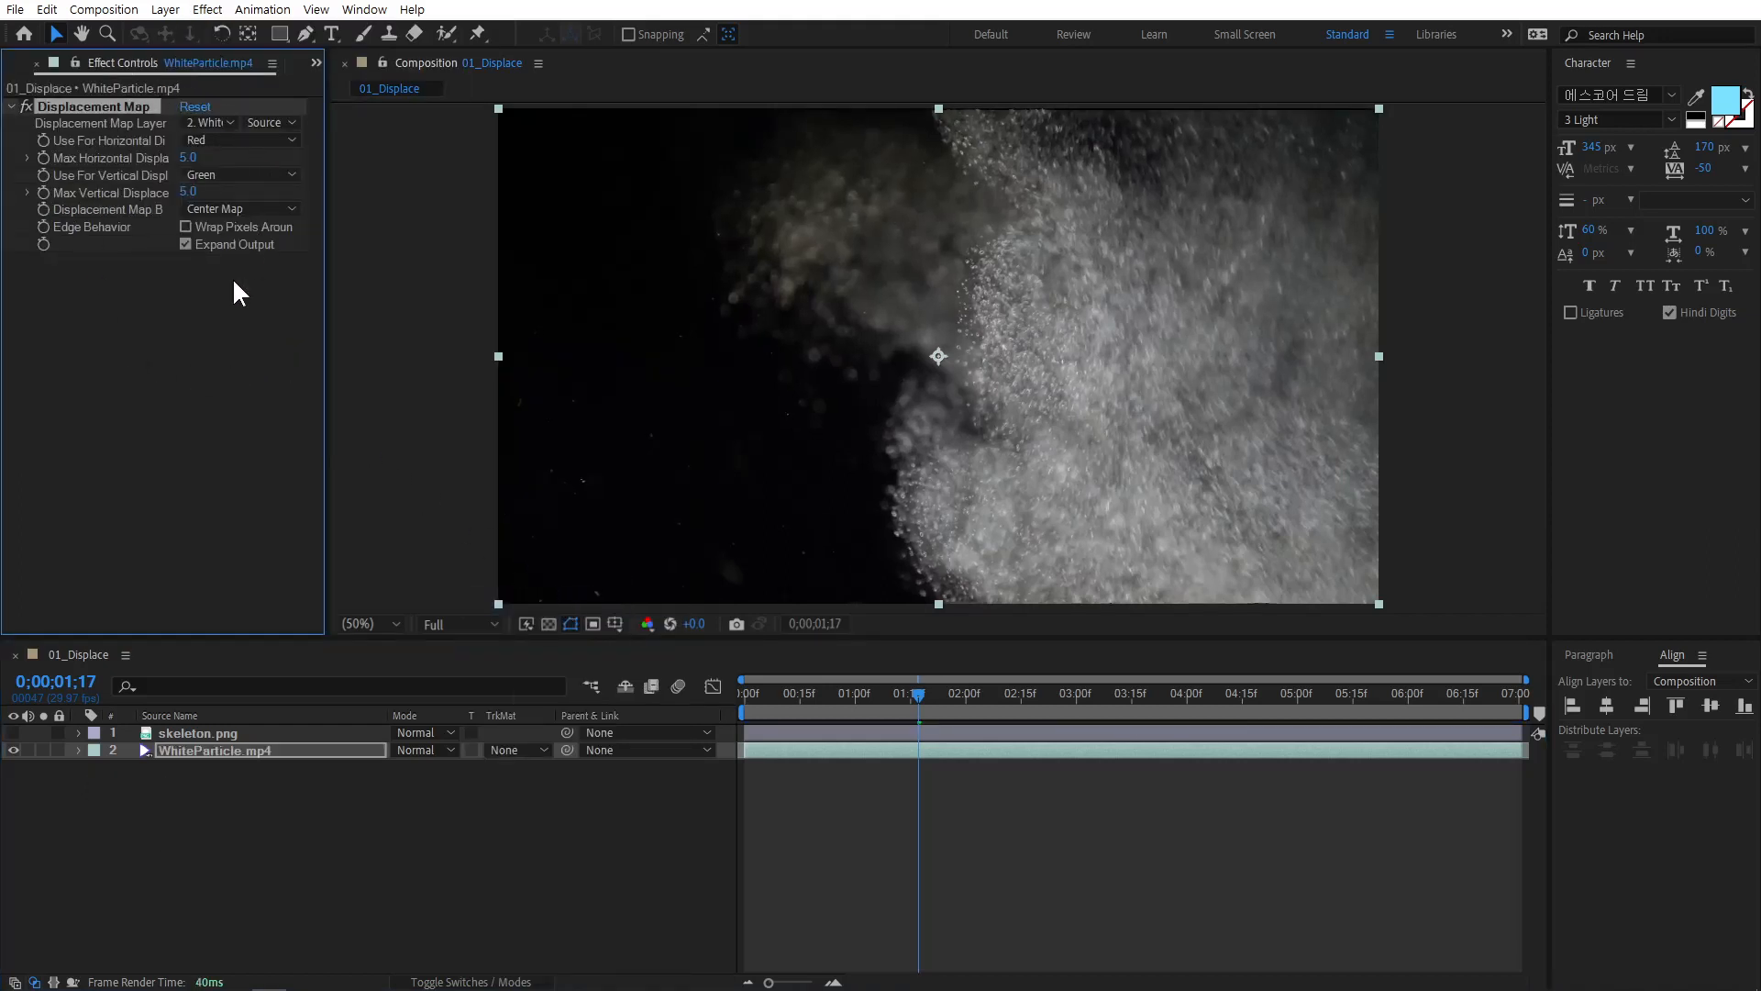
{"action": "left_click_drag", "start_coordinate": [325, 285], "coordinate": [437, 282]}
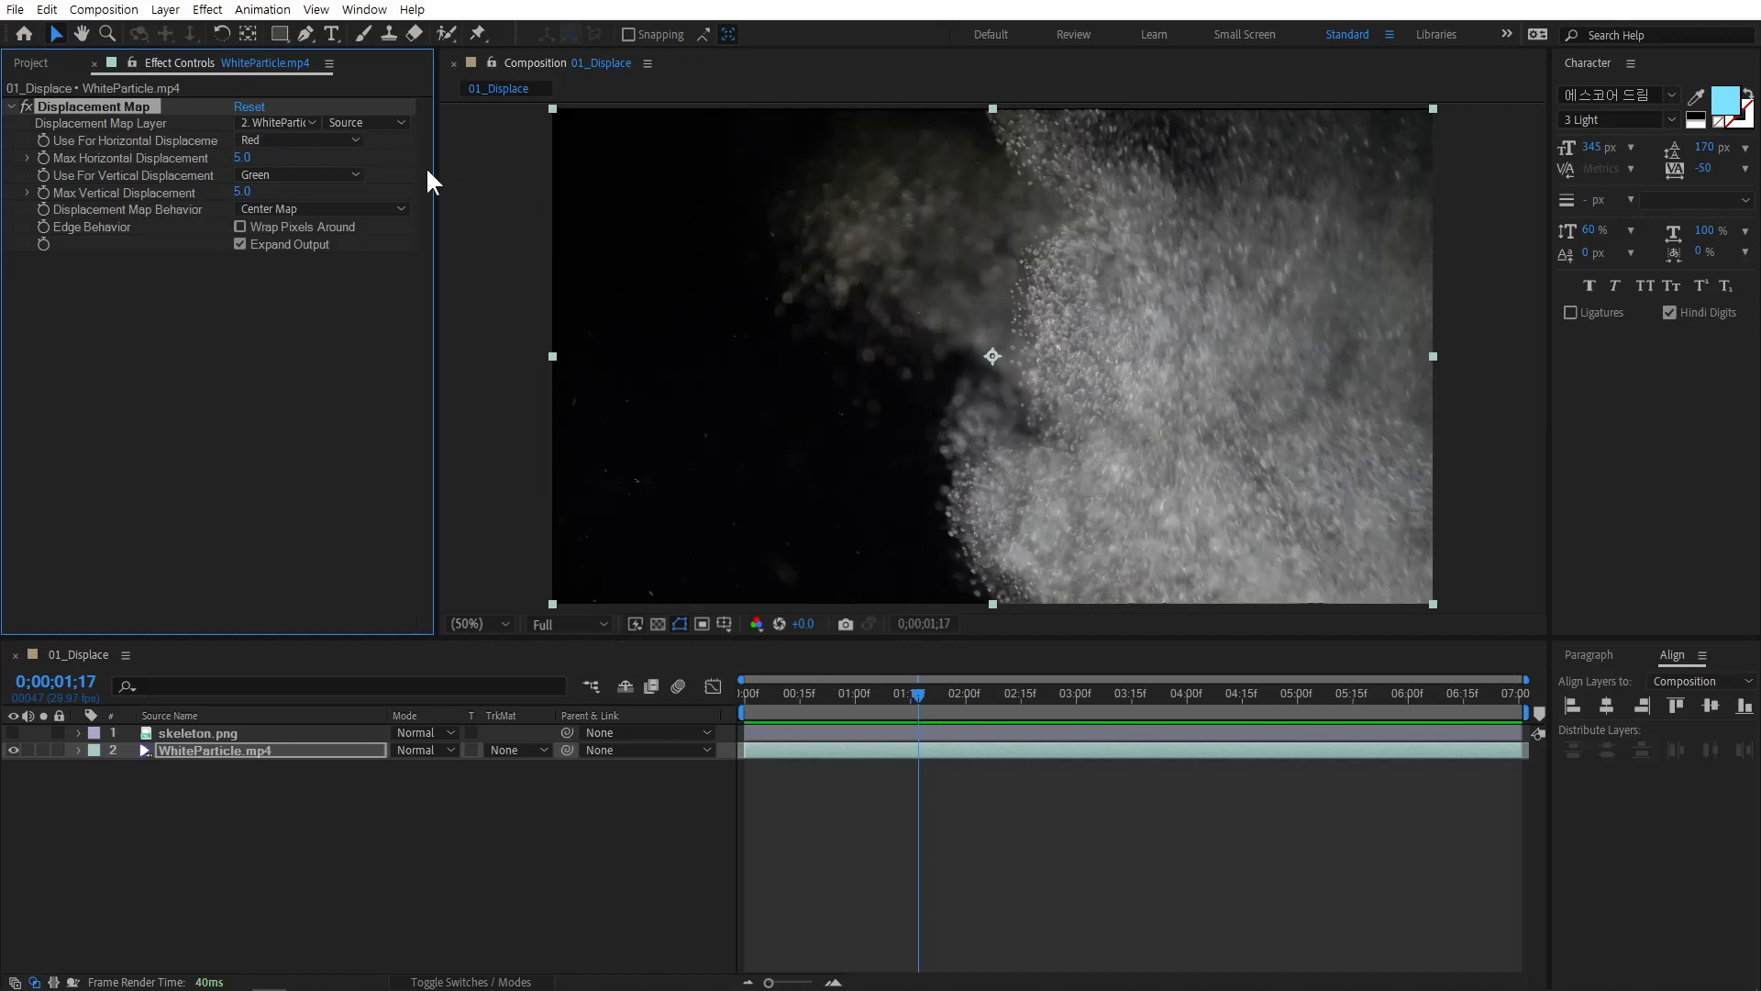
{"action": "left_click", "coordinate": [273, 137]}
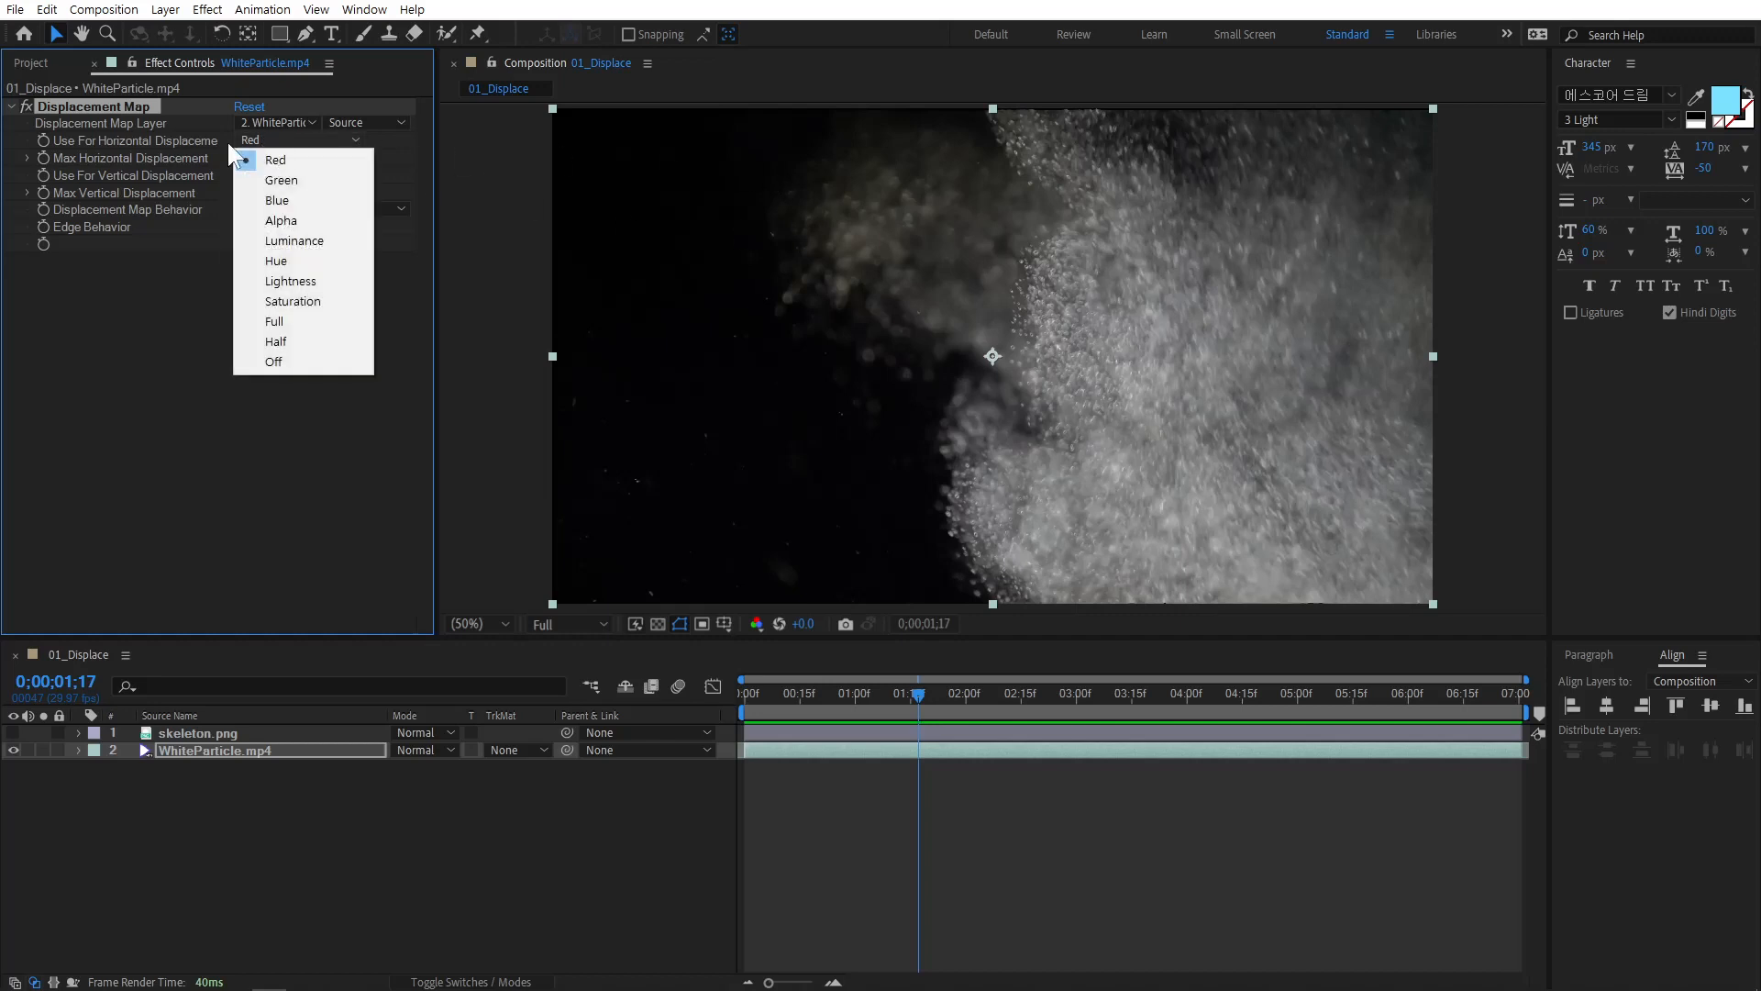
{"action": "left_click", "coordinate": [149, 302]}
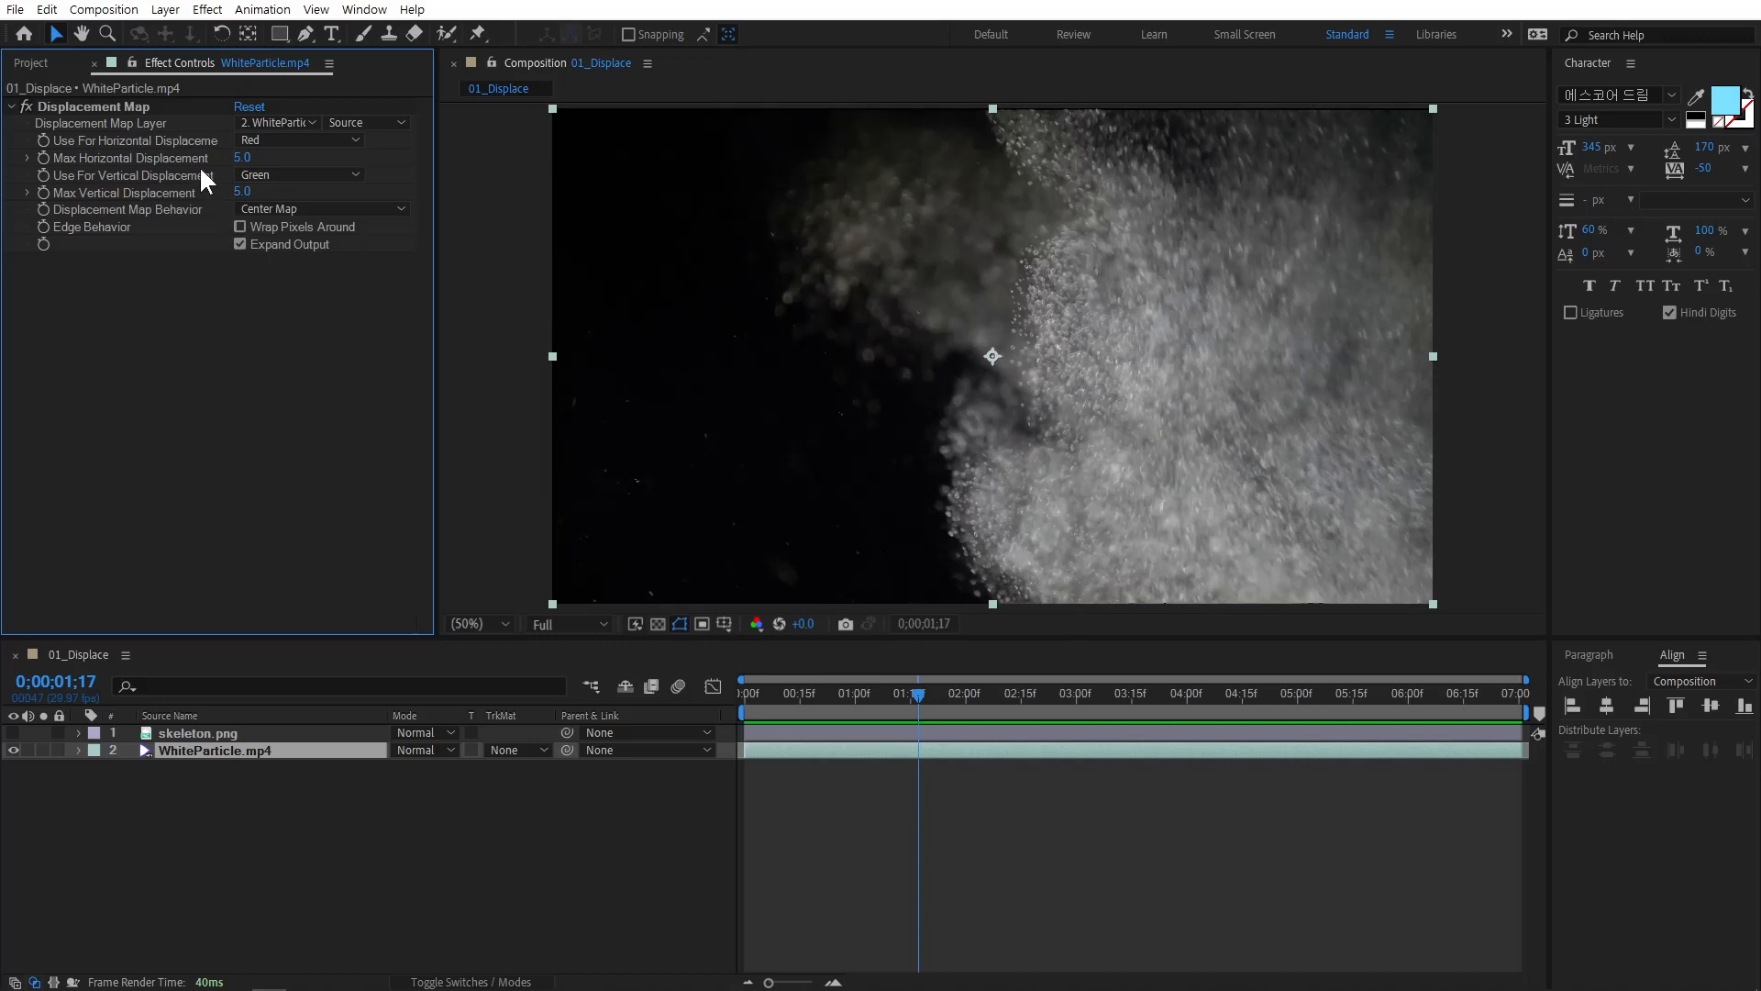
{"action": "left_click", "coordinate": [184, 731]}
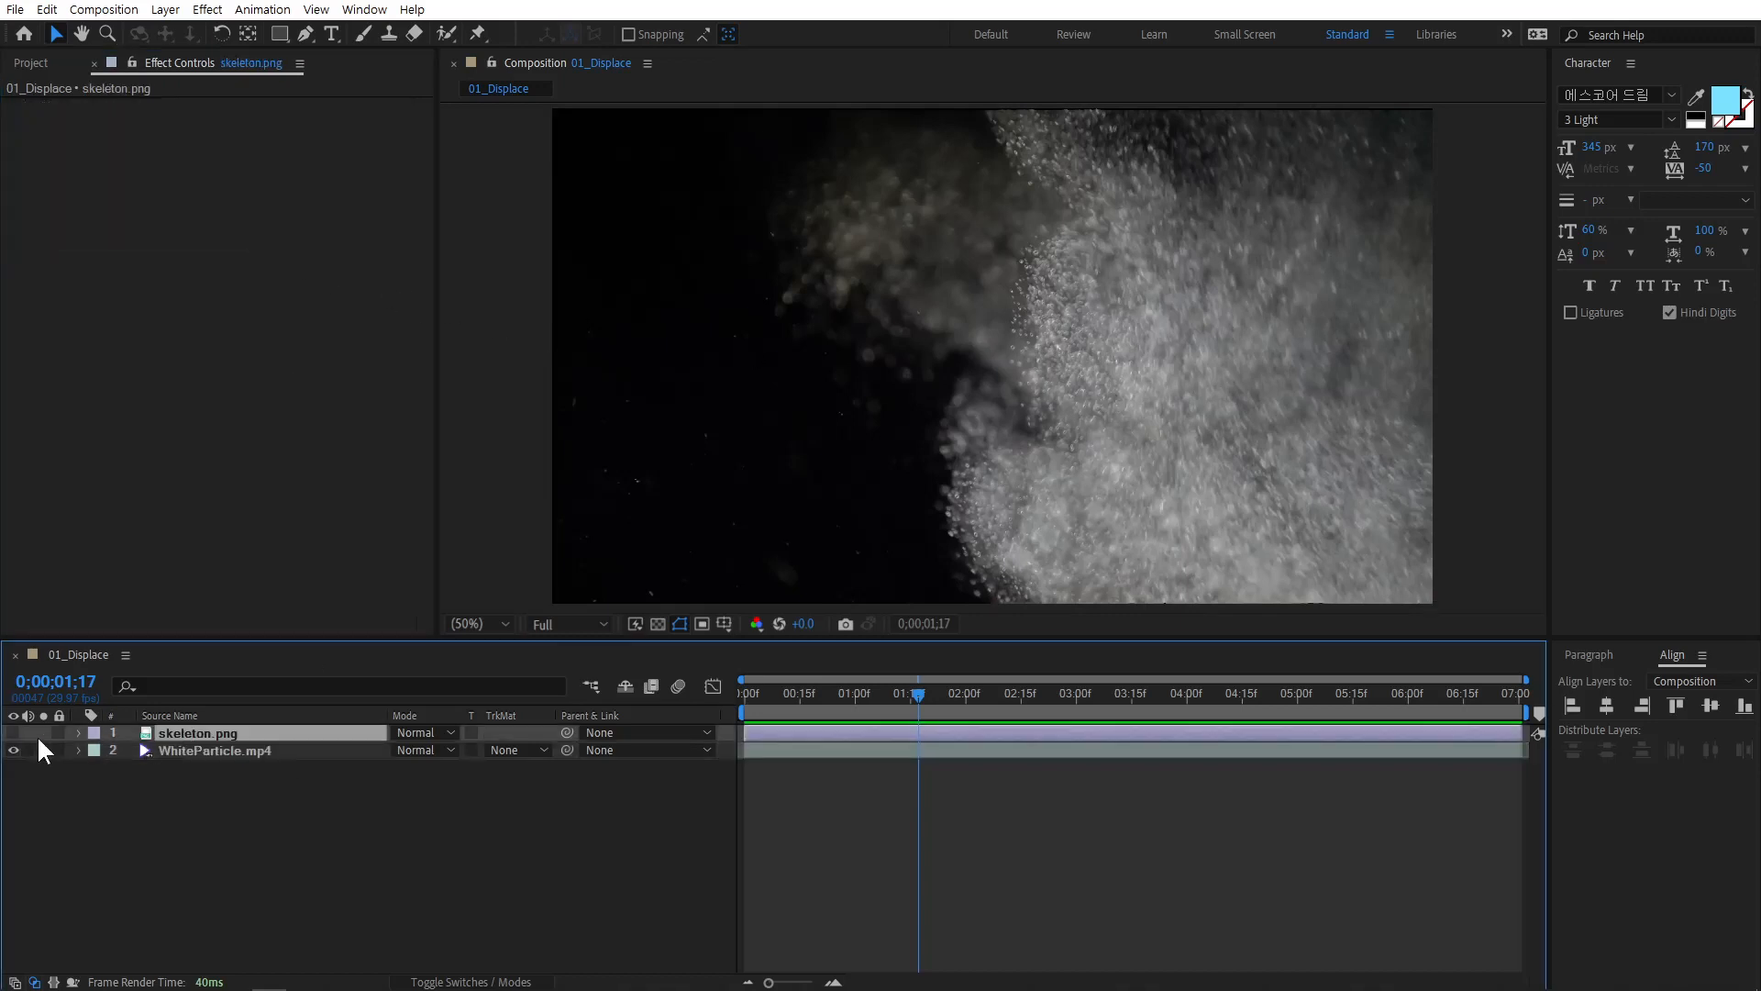
Set the Displacement Map Layer of the WhiteParticle.mp4 effect to skeleton.png.
{"action": "left_click", "coordinate": [218, 743]}
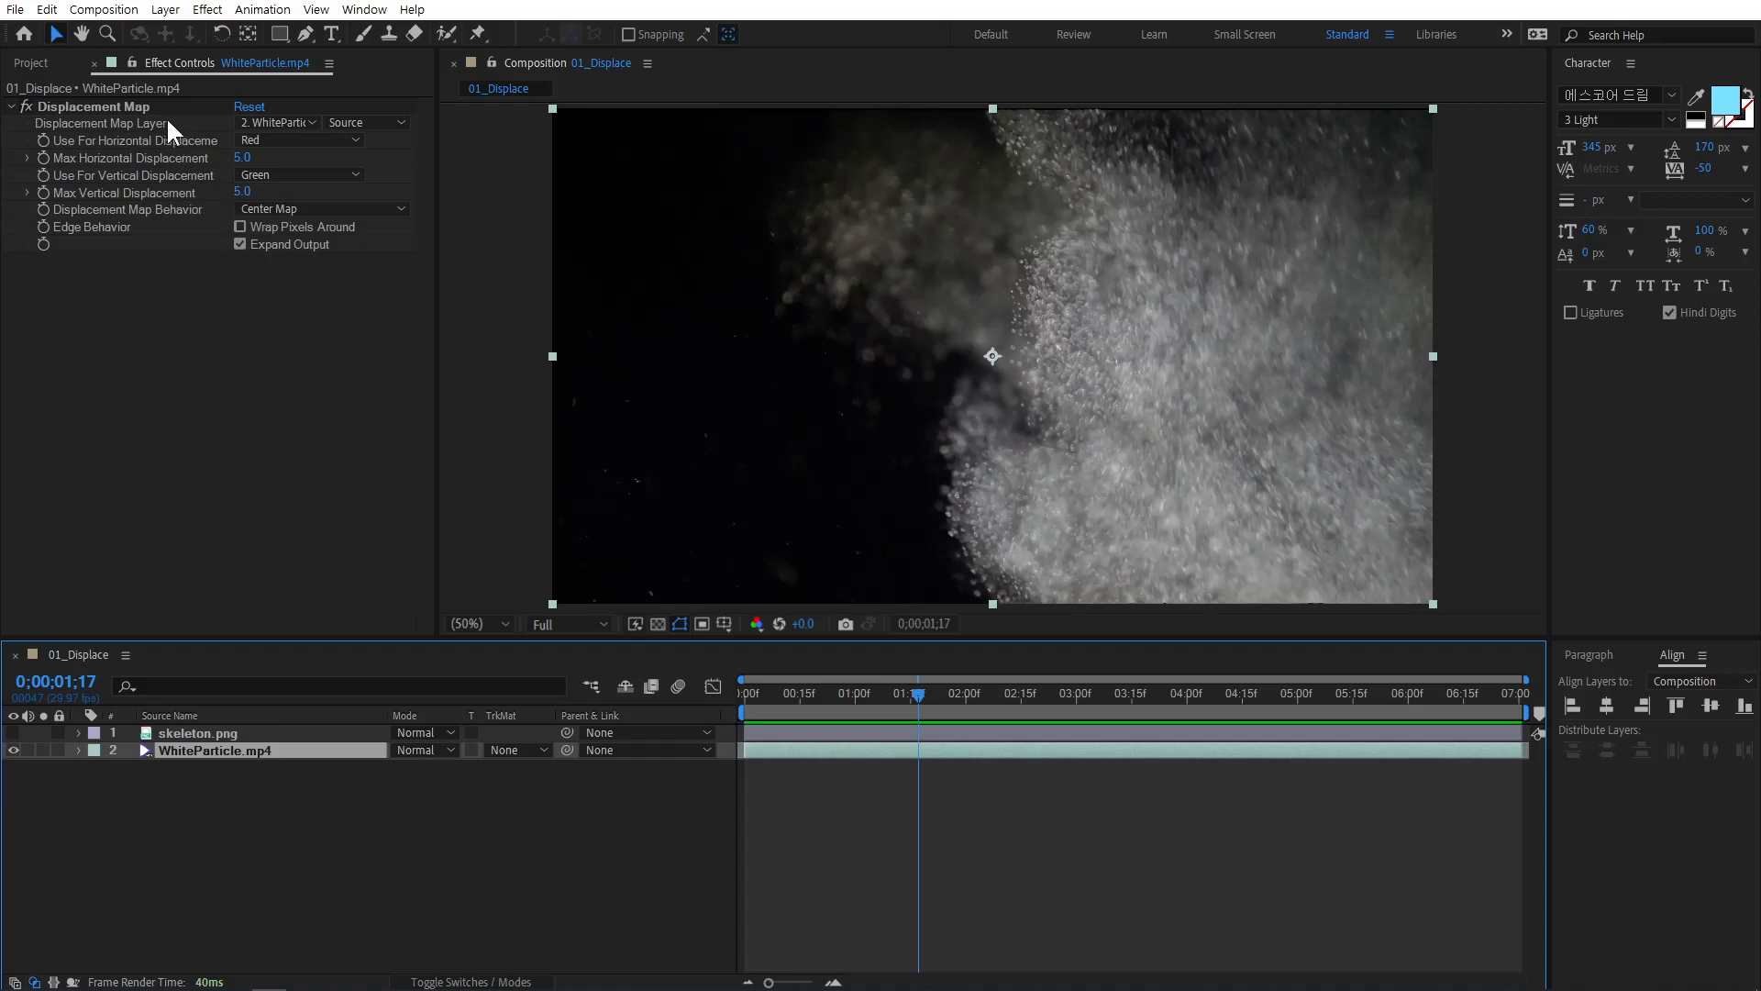
{"action": "left_click", "coordinate": [268, 121]}
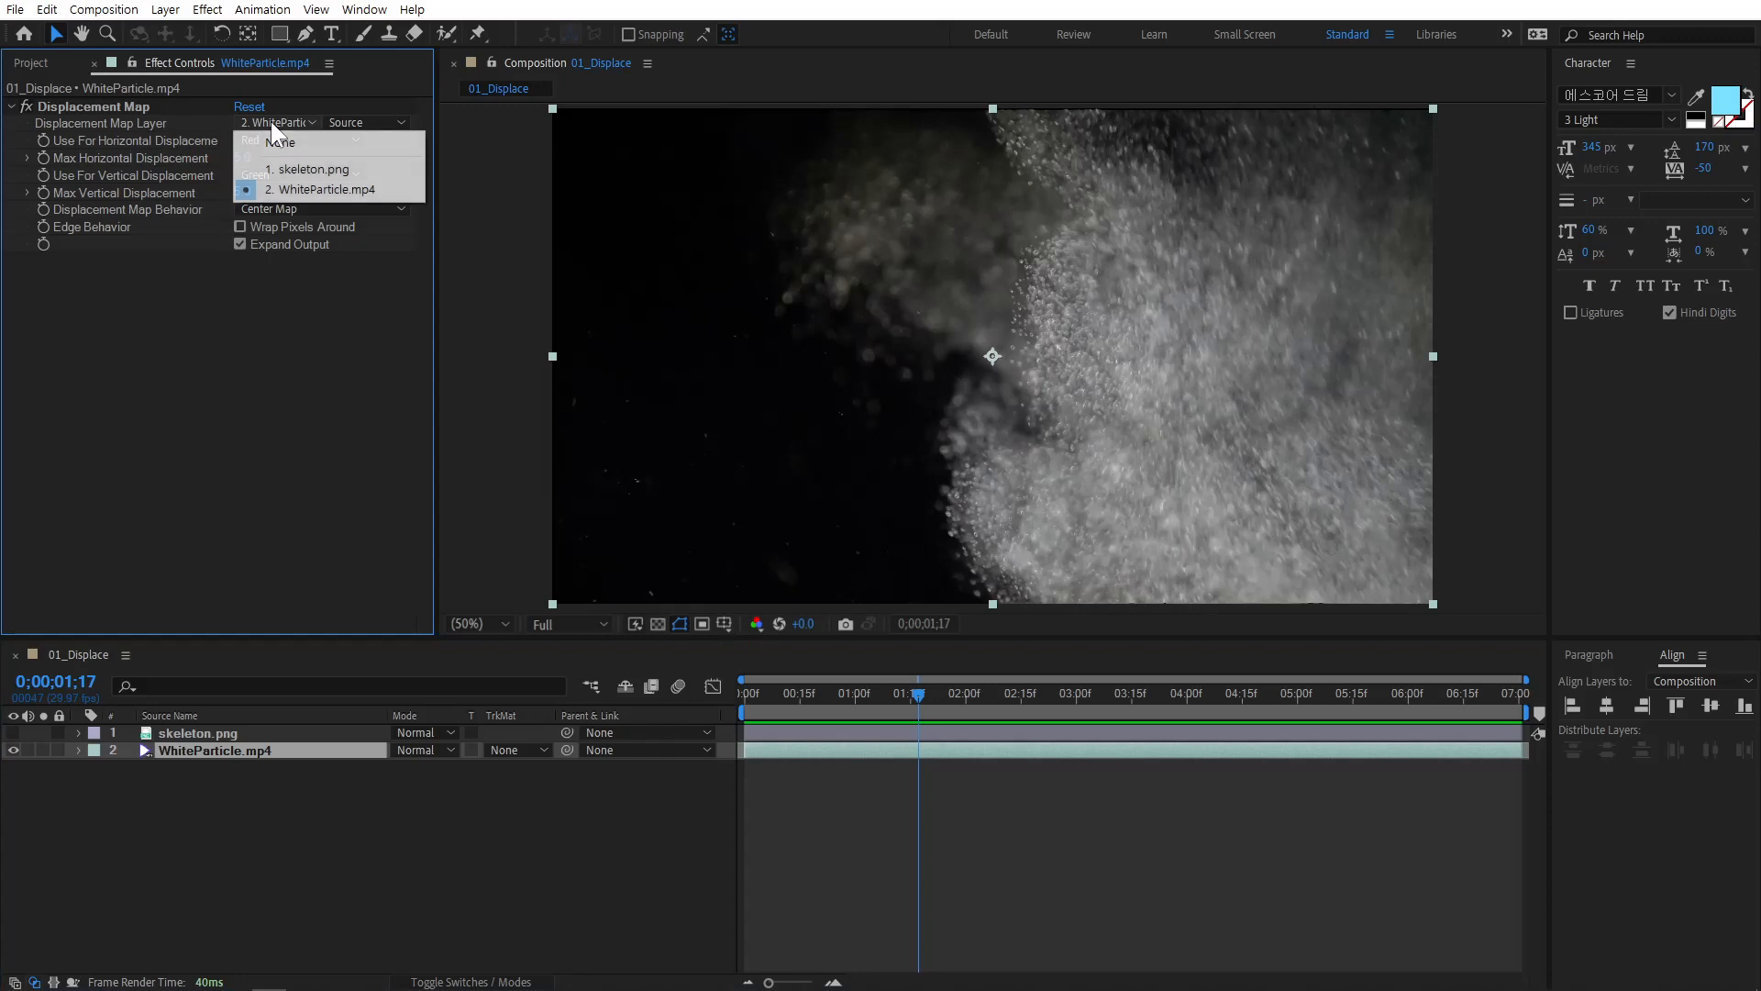
{"action": "left_click", "coordinate": [339, 168]}
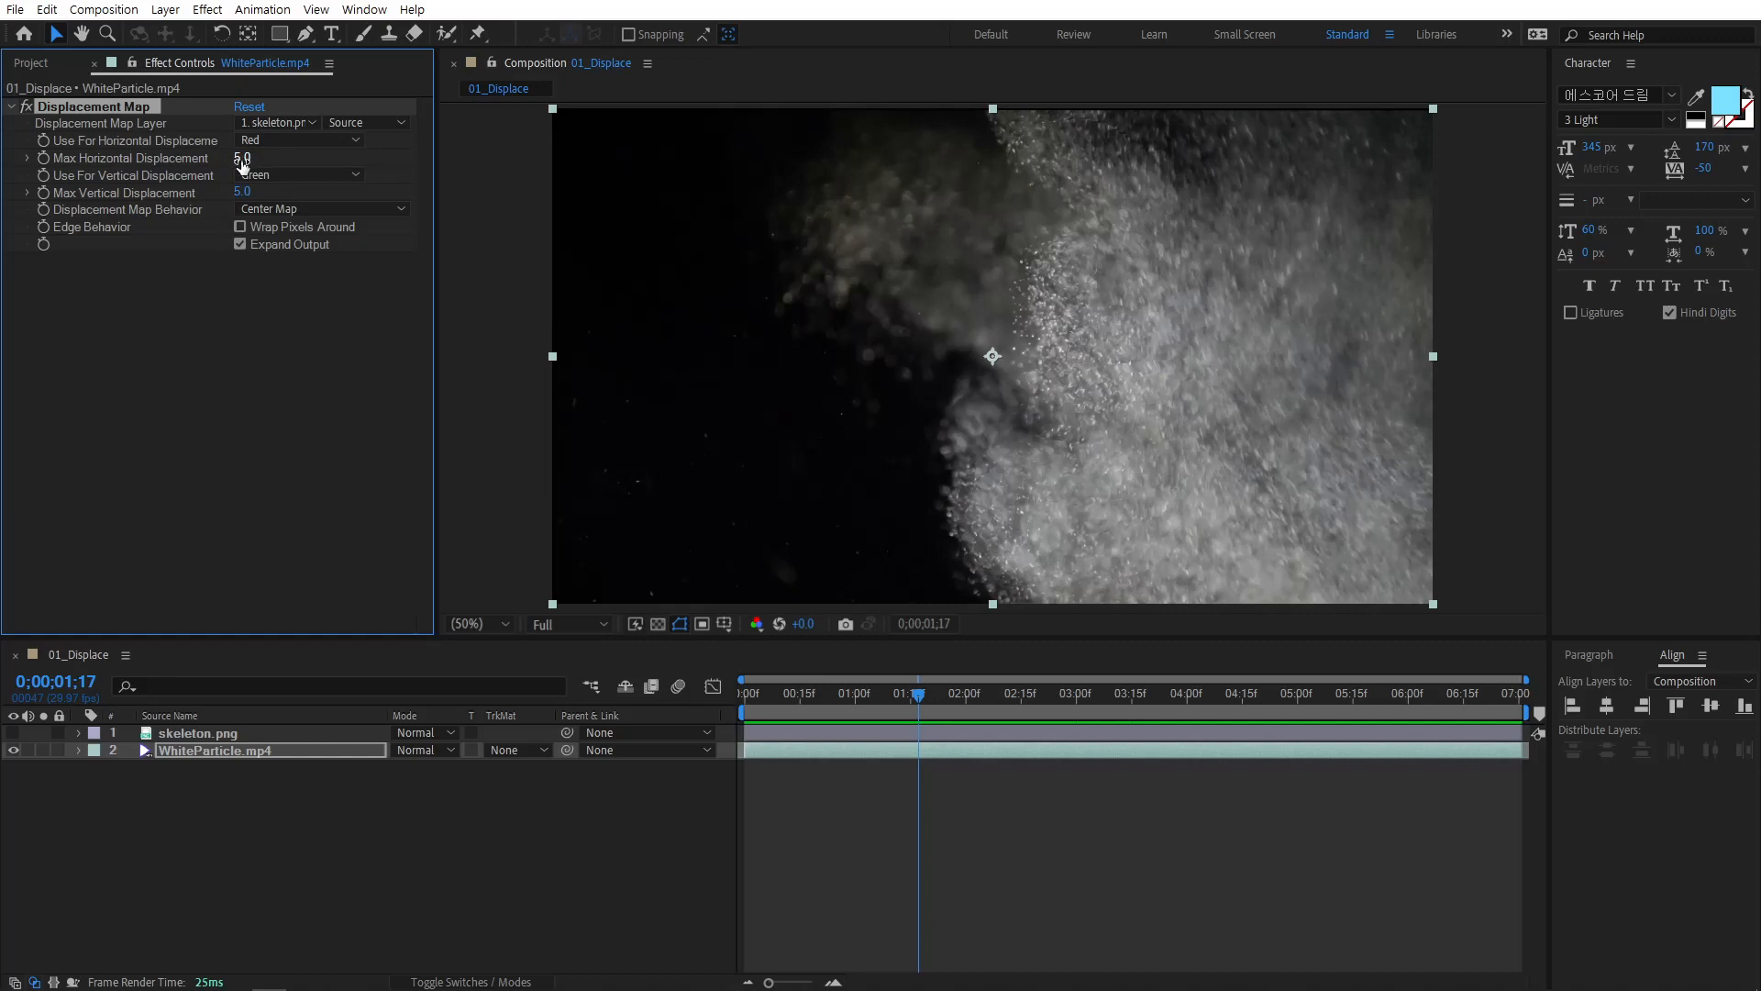
Try a Max Horizontal Displacement of 156, check it at 0;00;00;27, and return the value to 0.
{"action": "left_click_drag", "start_coordinate": [243, 163], "coordinate": [403, 170]}
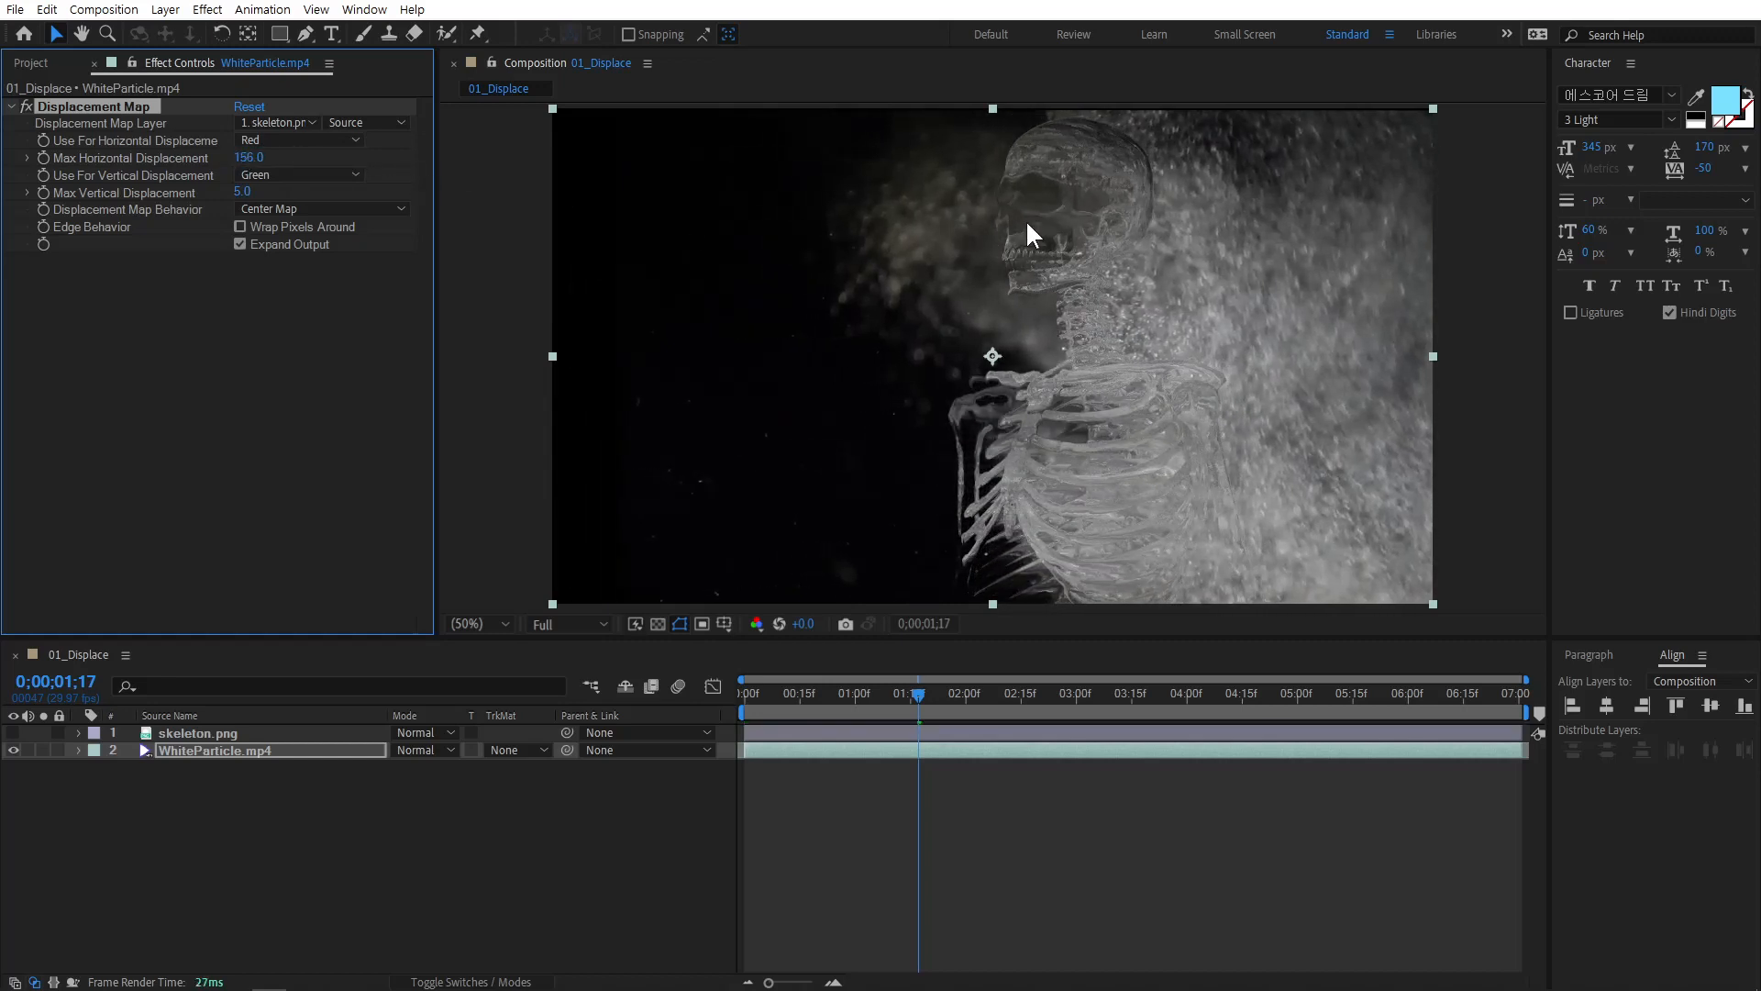
{"action": "left_click_drag", "start_coordinate": [930, 697], "coordinate": [846, 716]}
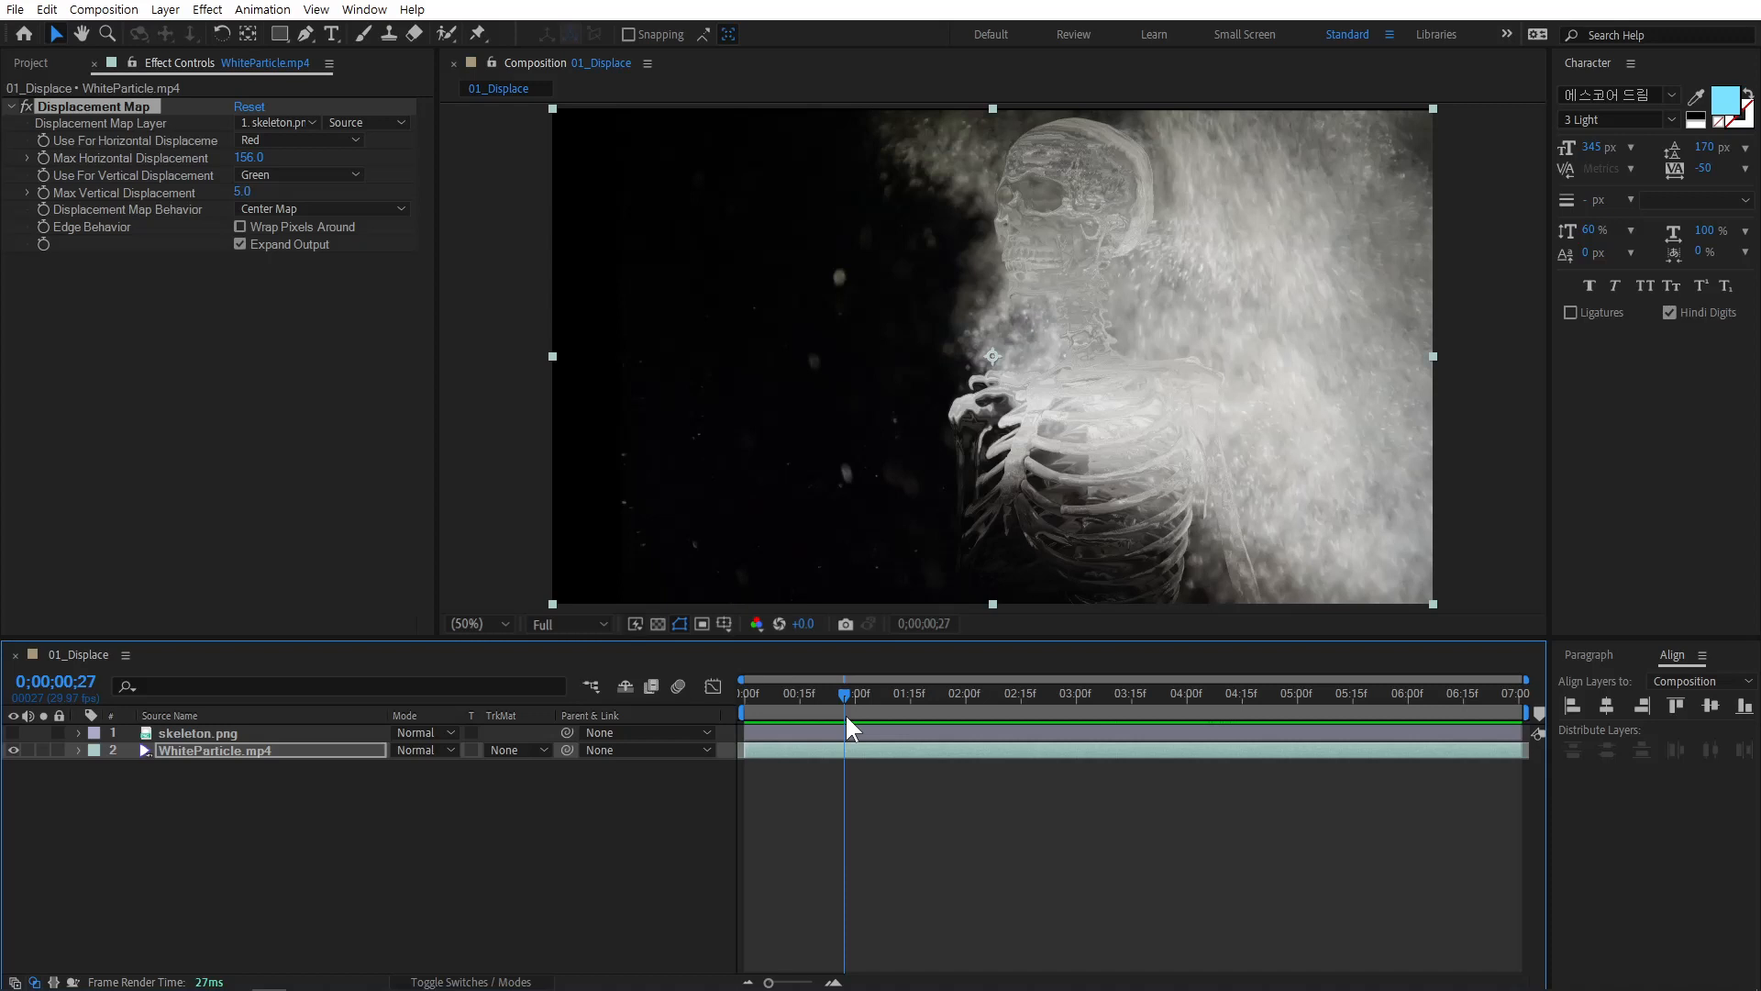
{"action": "left_click", "coordinate": [247, 158]}
{"action": "type", "text": "0"}
{"action": "key", "text": "Return"}
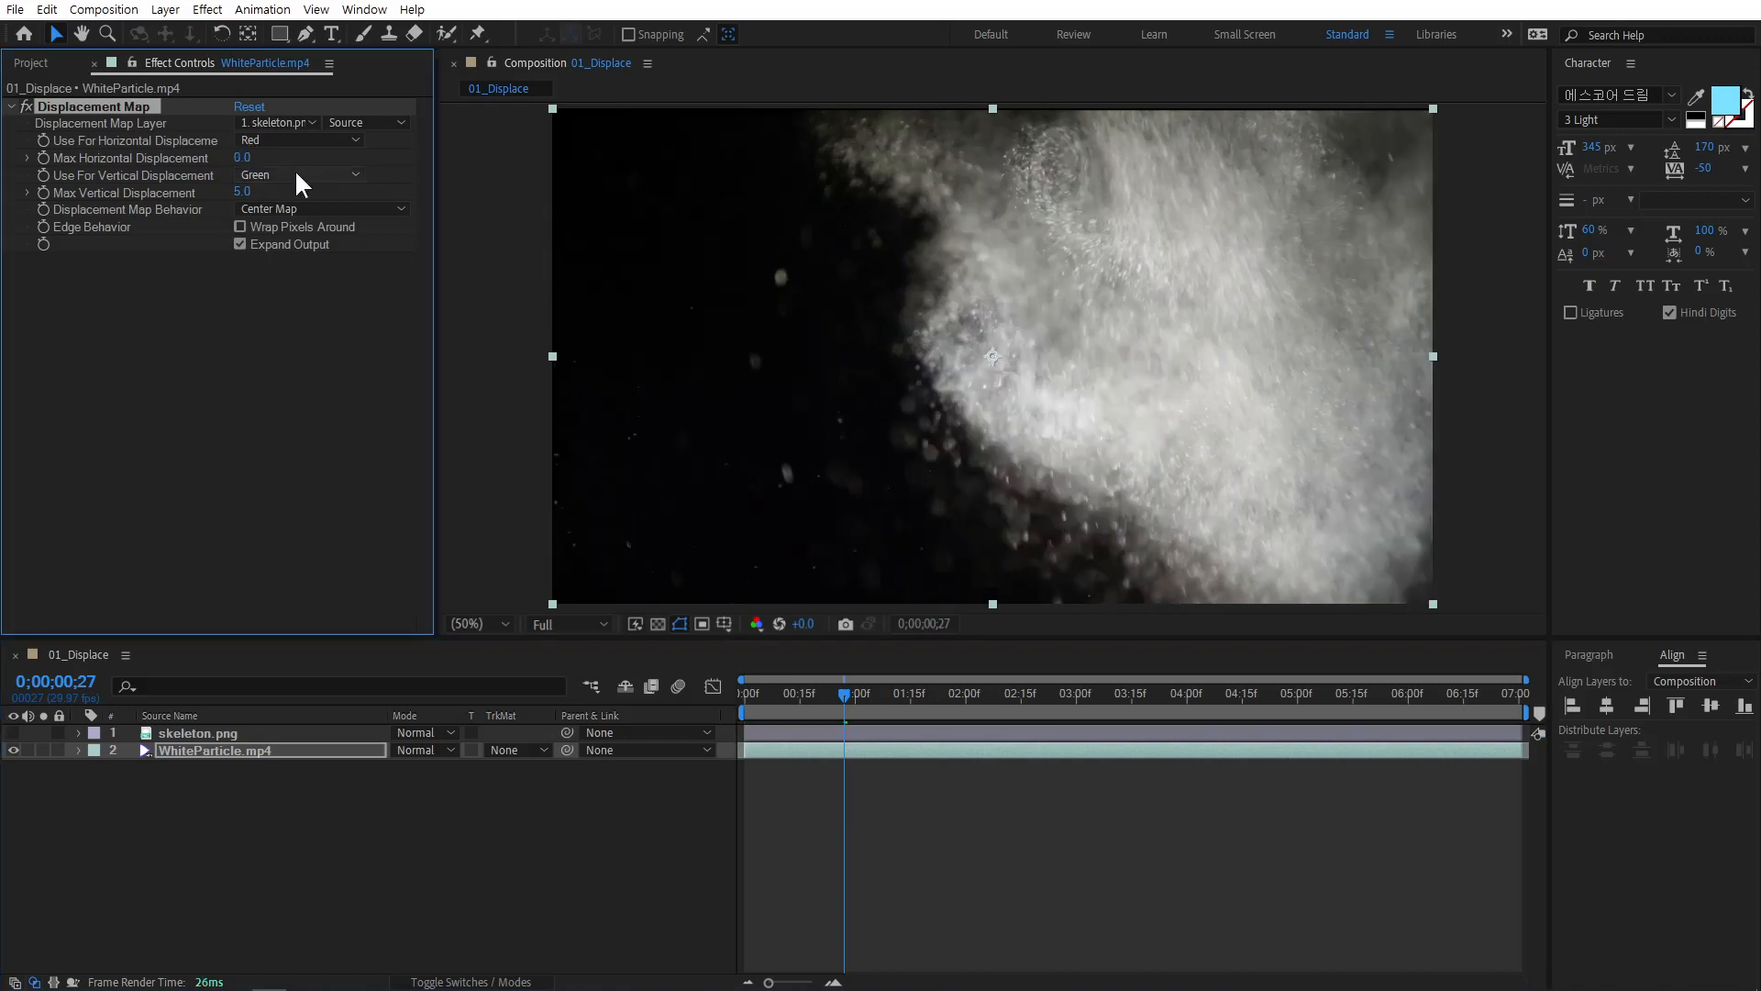
Try a Max Vertical Displacement of 94 on the particle layer and check it at 0;00;01;06.
{"action": "left_click_drag", "start_coordinate": [241, 192], "coordinate": [323, 188]}
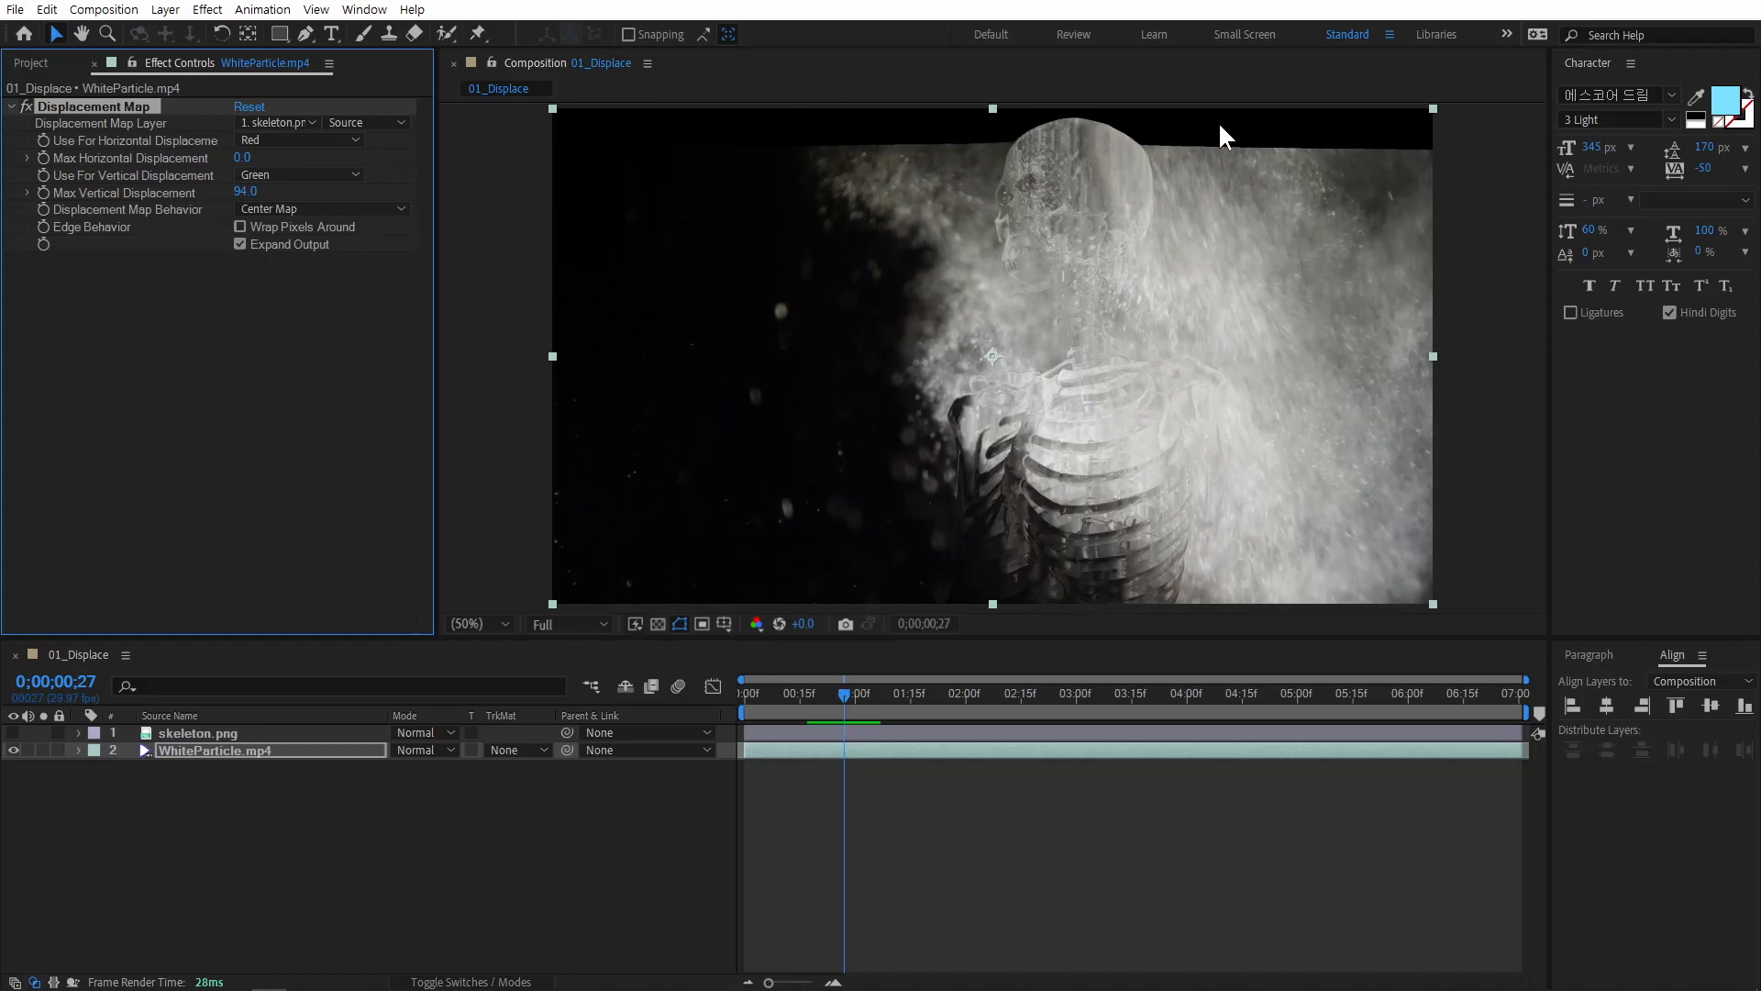
{"action": "mouse_move", "coordinate": [905, 718]}
{"action": "left_mouse_down"}
{"action": "mouse_move", "coordinate": [965, 691]}
{"action": "mouse_move", "coordinate": [1075, 697]}
{"action": "mouse_move", "coordinate": [805, 725]}
{"action": "mouse_move", "coordinate": [921, 732]}
{"action": "mouse_move", "coordinate": [878, 740]}
{"action": "left_mouse_up"}
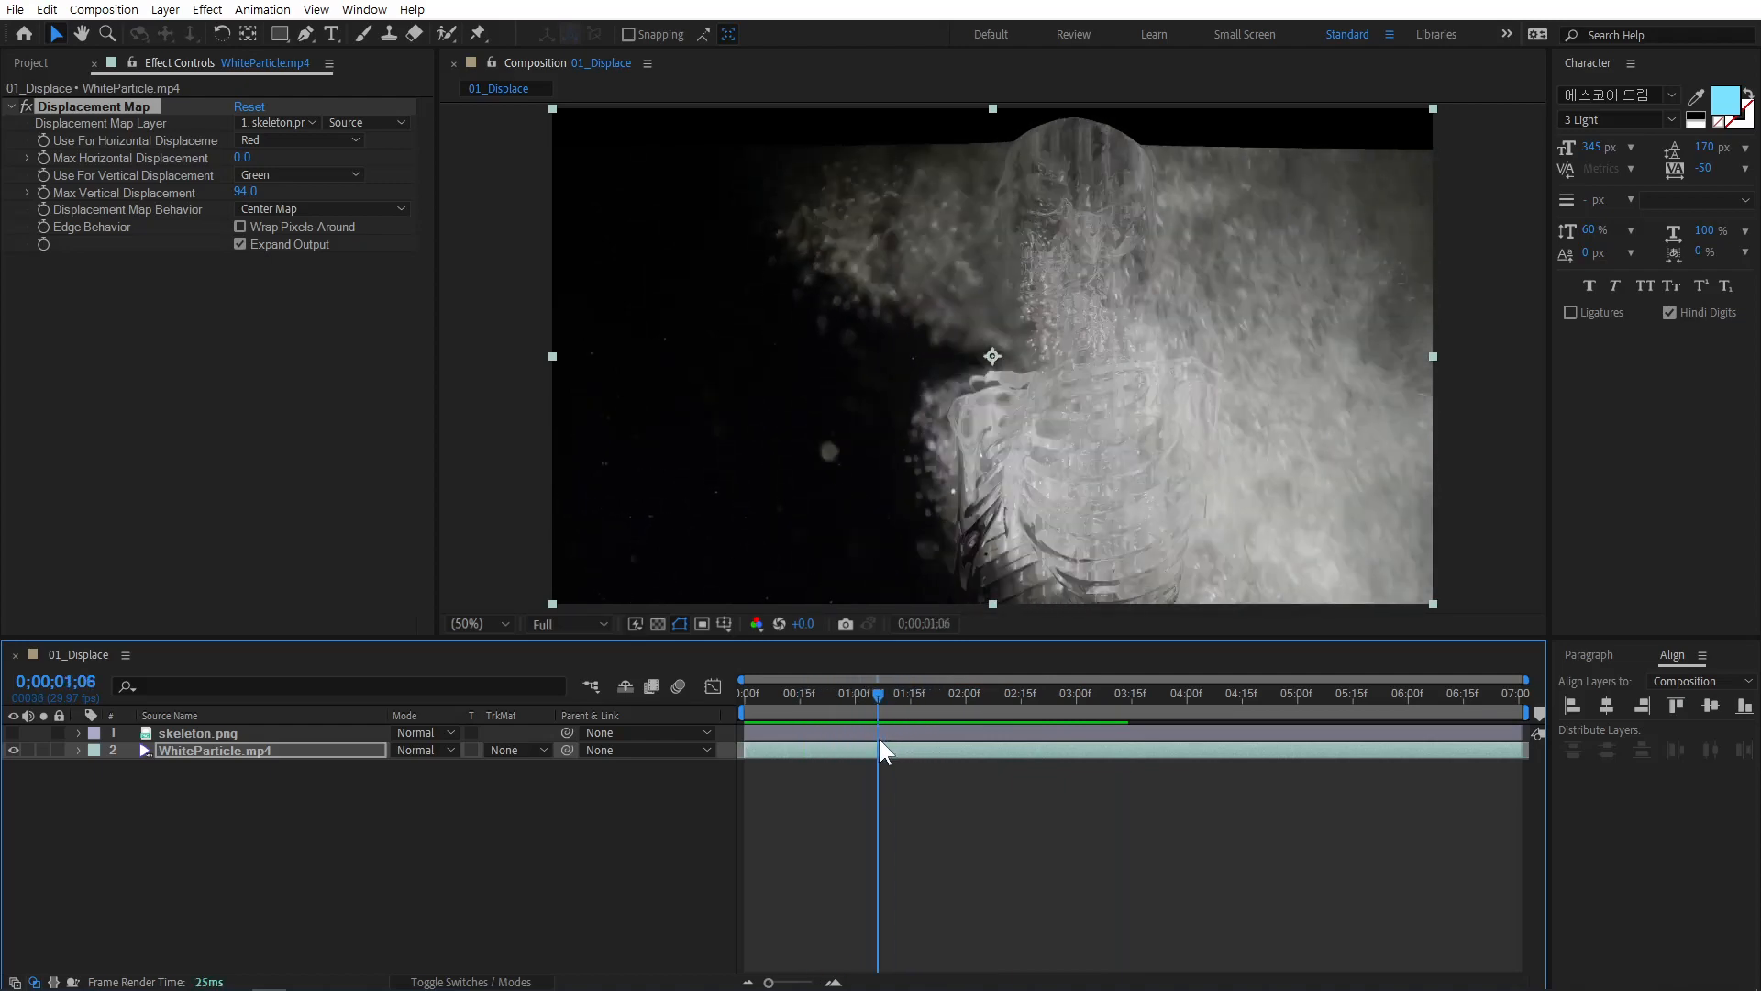
Set Max Vertical Displacement to 0 and Max Horizontal Displacement to 185 for the particle layer.
{"action": "left_click", "coordinate": [245, 193]}
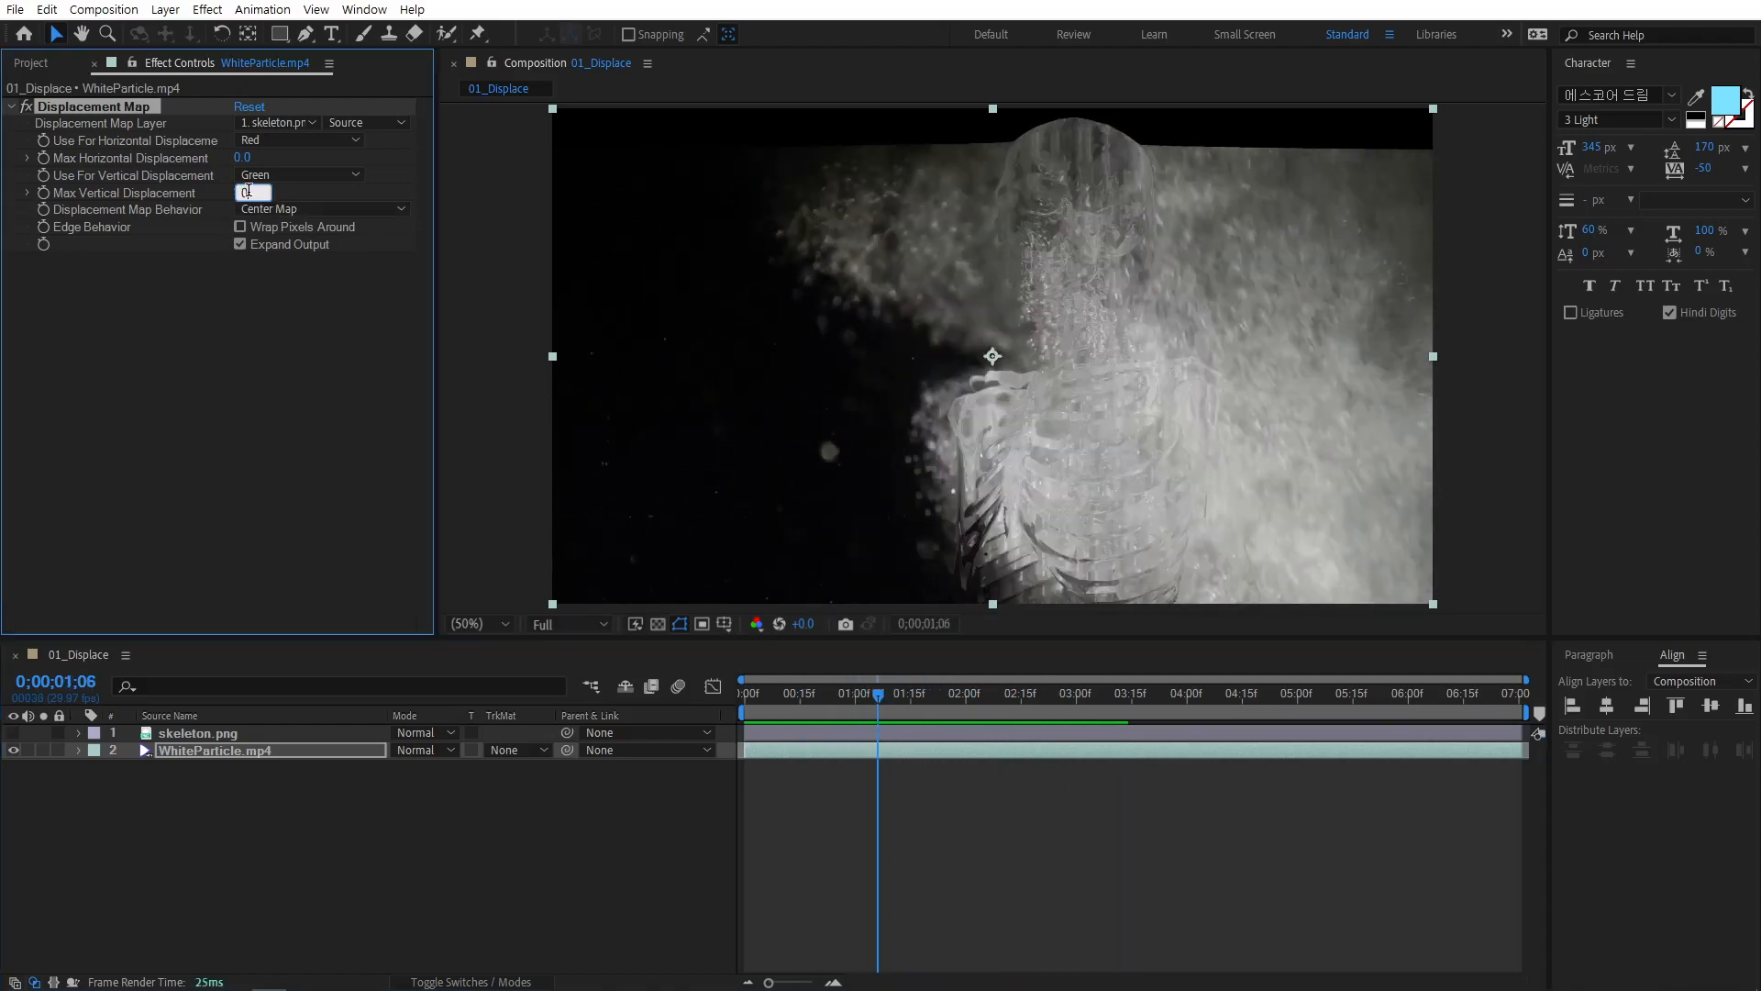
{"action": "type", "text": "0"}
{"action": "key", "text": "Return"}
{"action": "left_click_drag", "start_coordinate": [238, 159], "coordinate": [426, 166]}
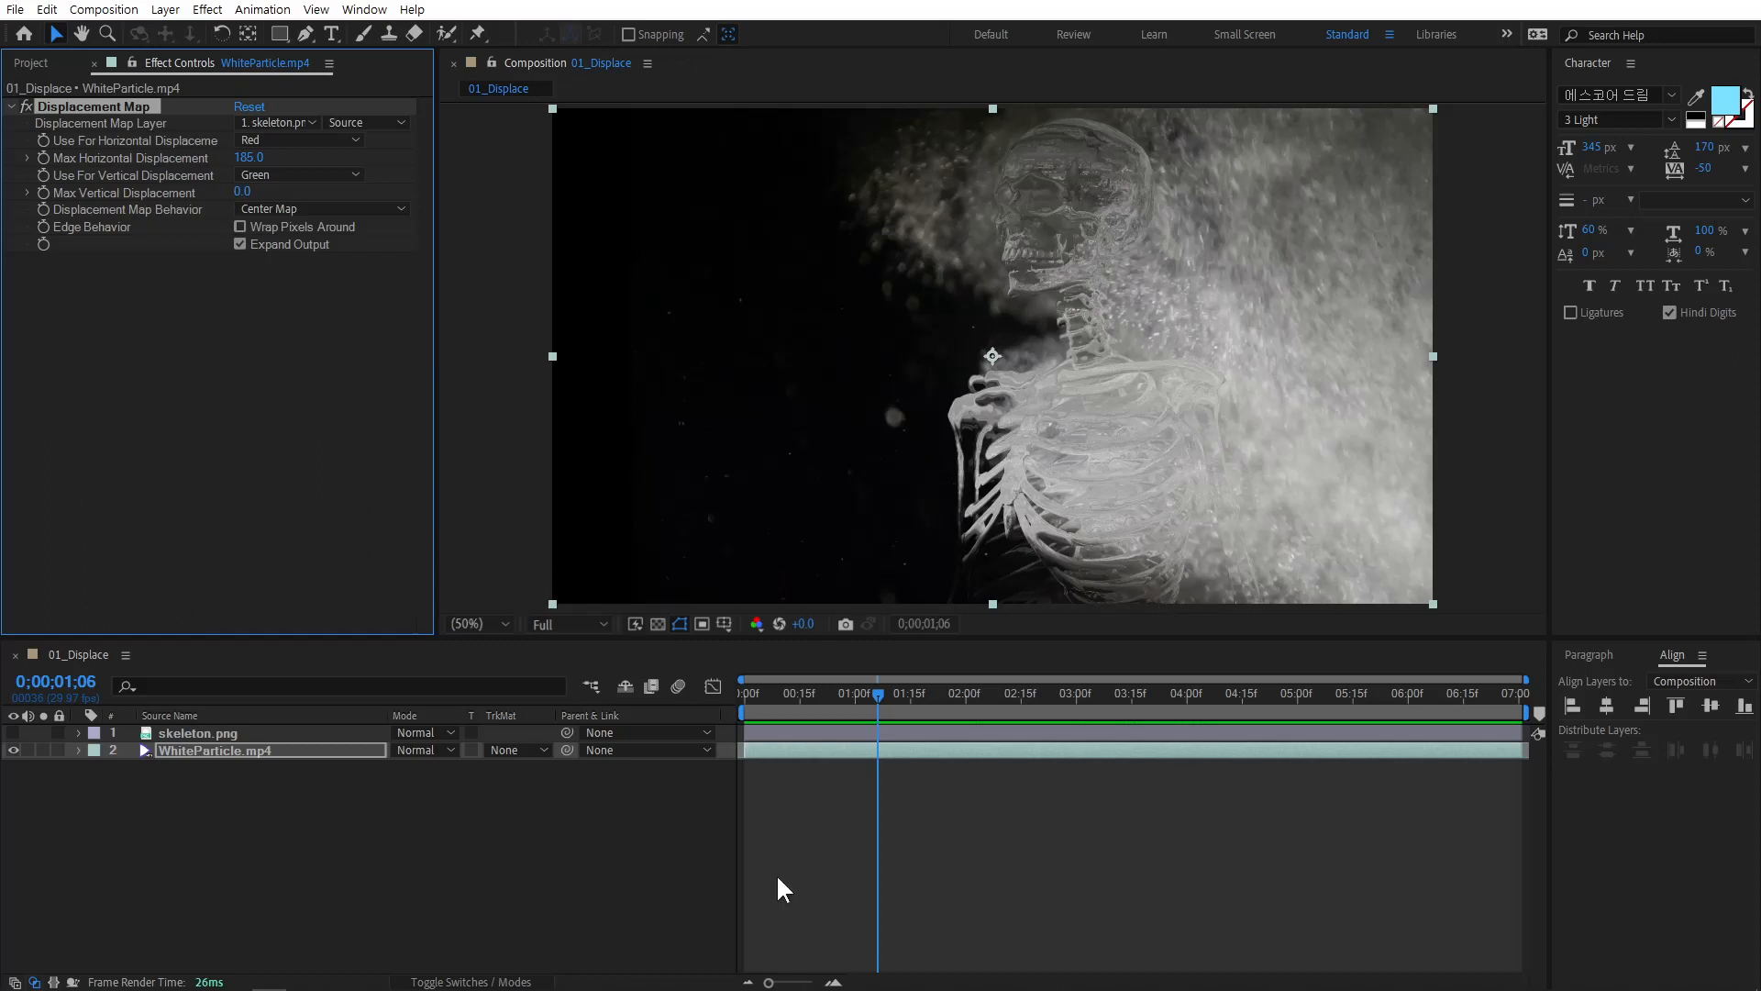
Try showing the skeleton.png layer and shifting it right and slightly down, and hide it again to compare the displacement.
{"action": "left_click", "coordinate": [253, 733]}
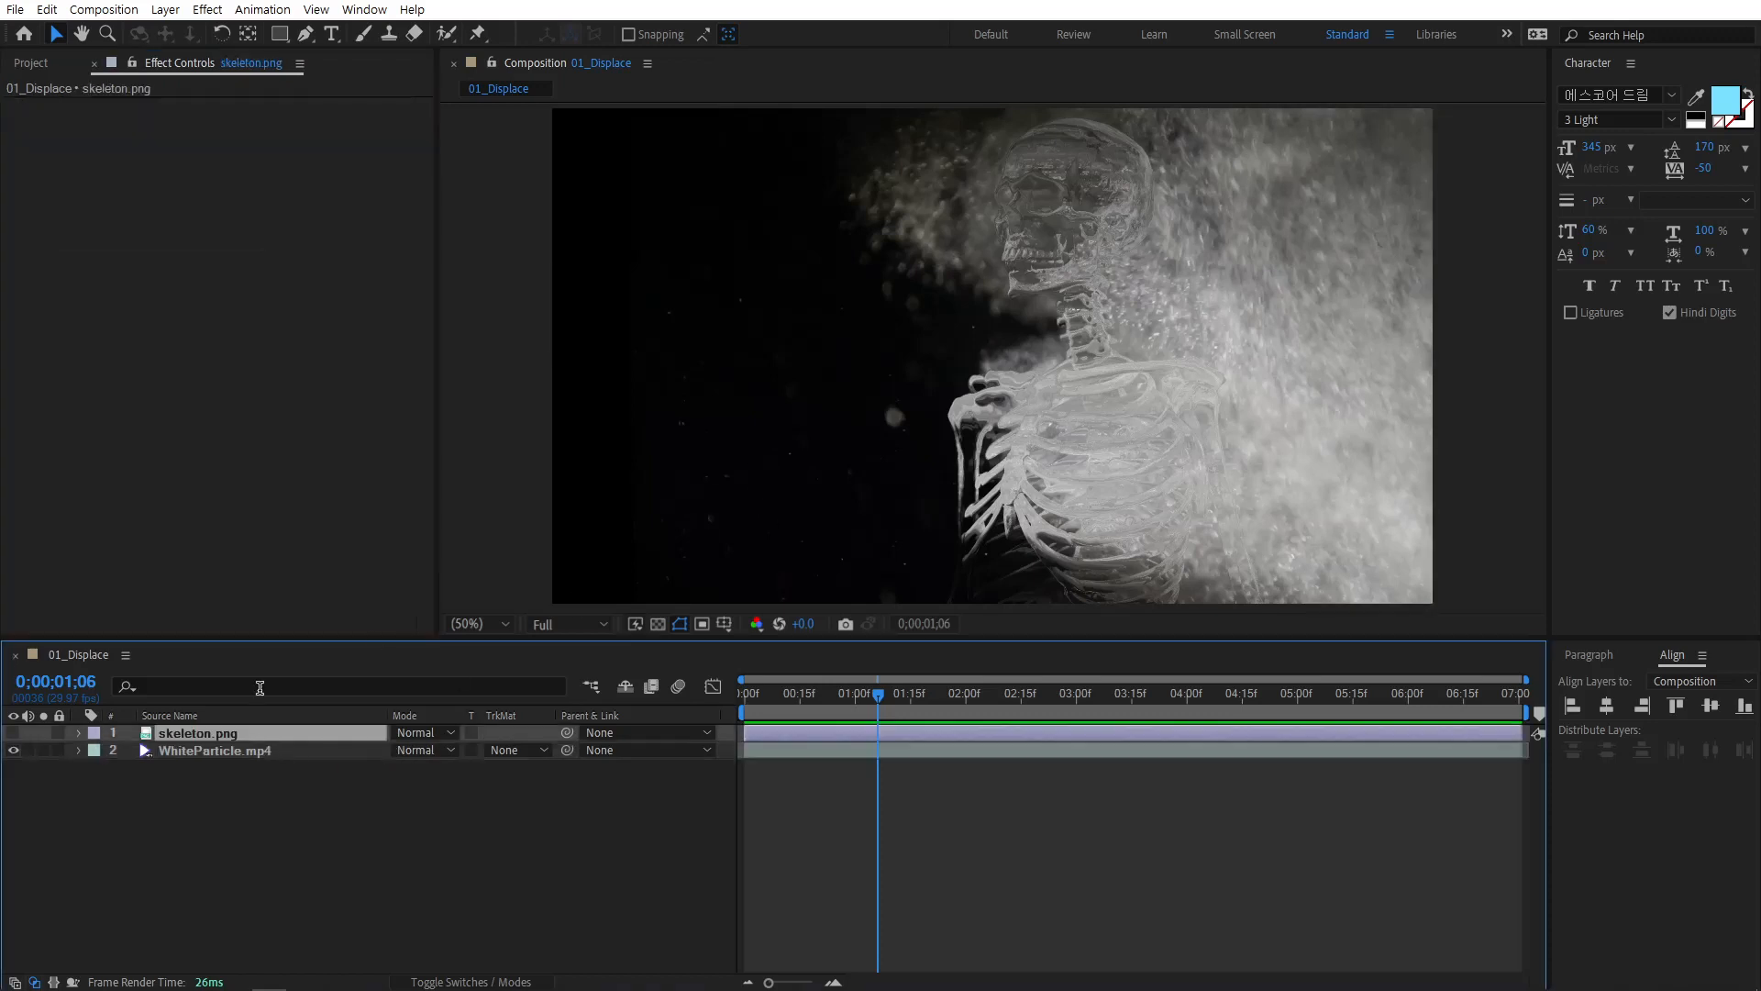
{"action": "left_click", "coordinate": [17, 730]}
{"action": "left_click_drag", "start_coordinate": [925, 421], "coordinate": [1058, 460]}
{"action": "left_click", "coordinate": [13, 732]}
{"action": "left_click", "coordinate": [13, 750]}
{"action": "left_click", "coordinate": [222, 749]}
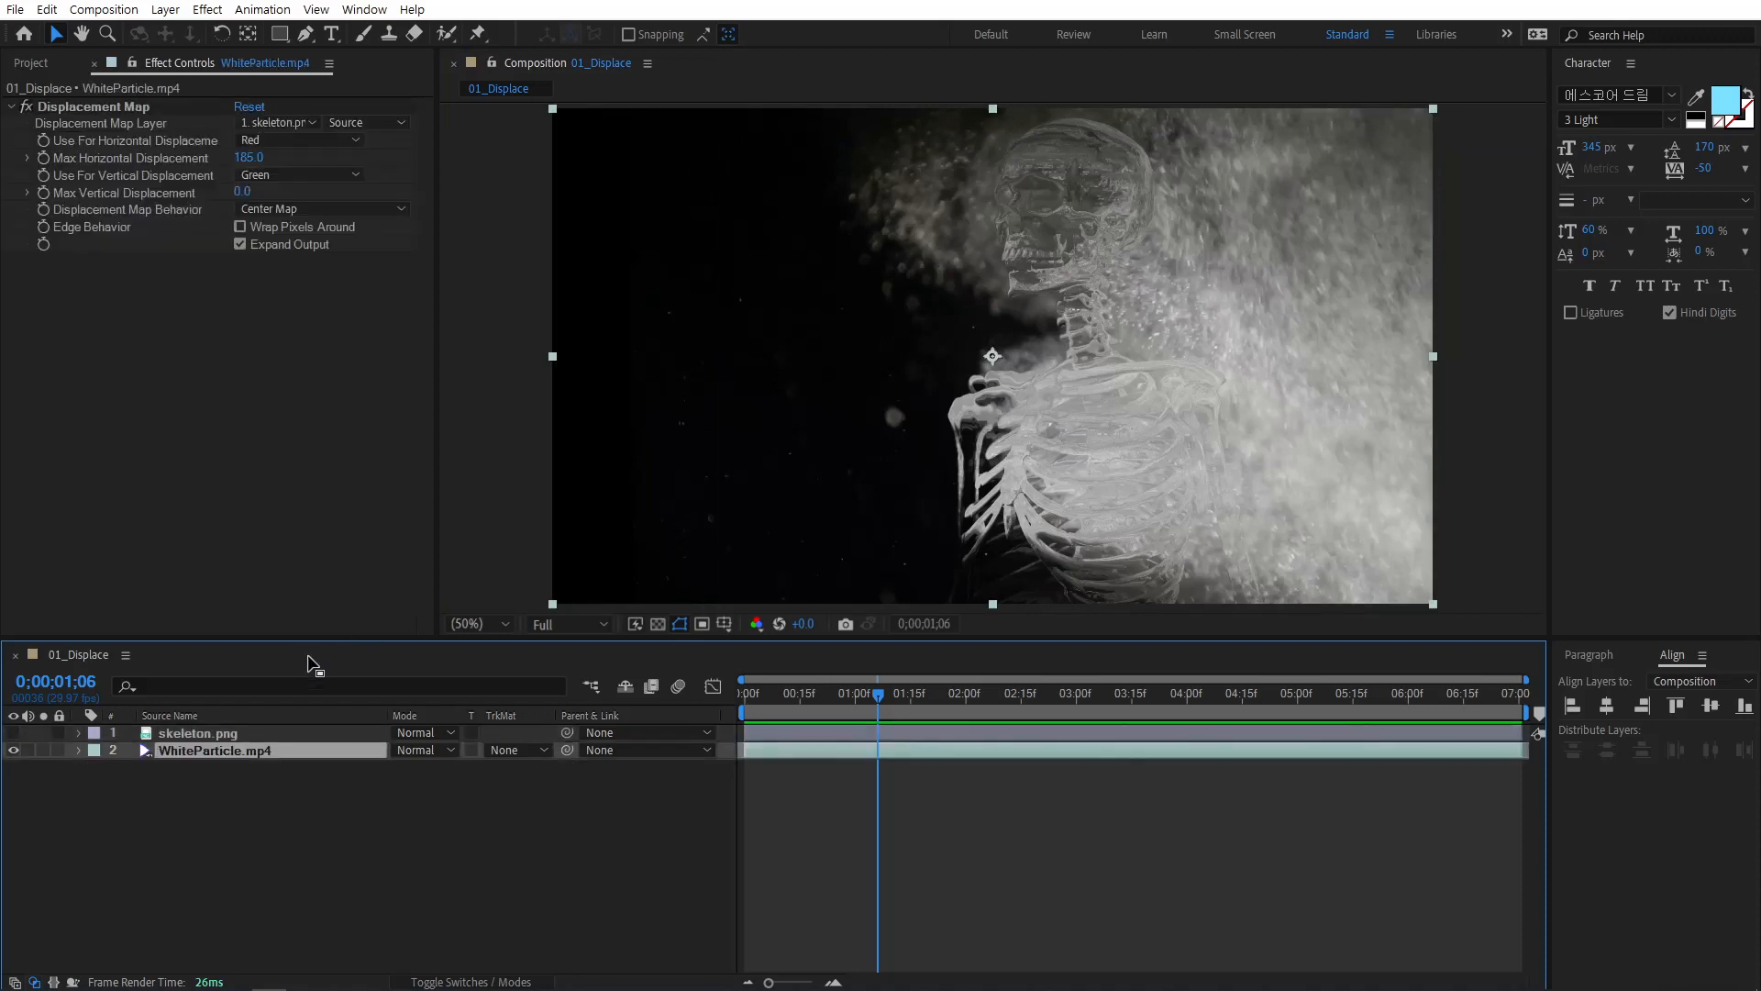
{"action": "left_click", "coordinate": [214, 734]}
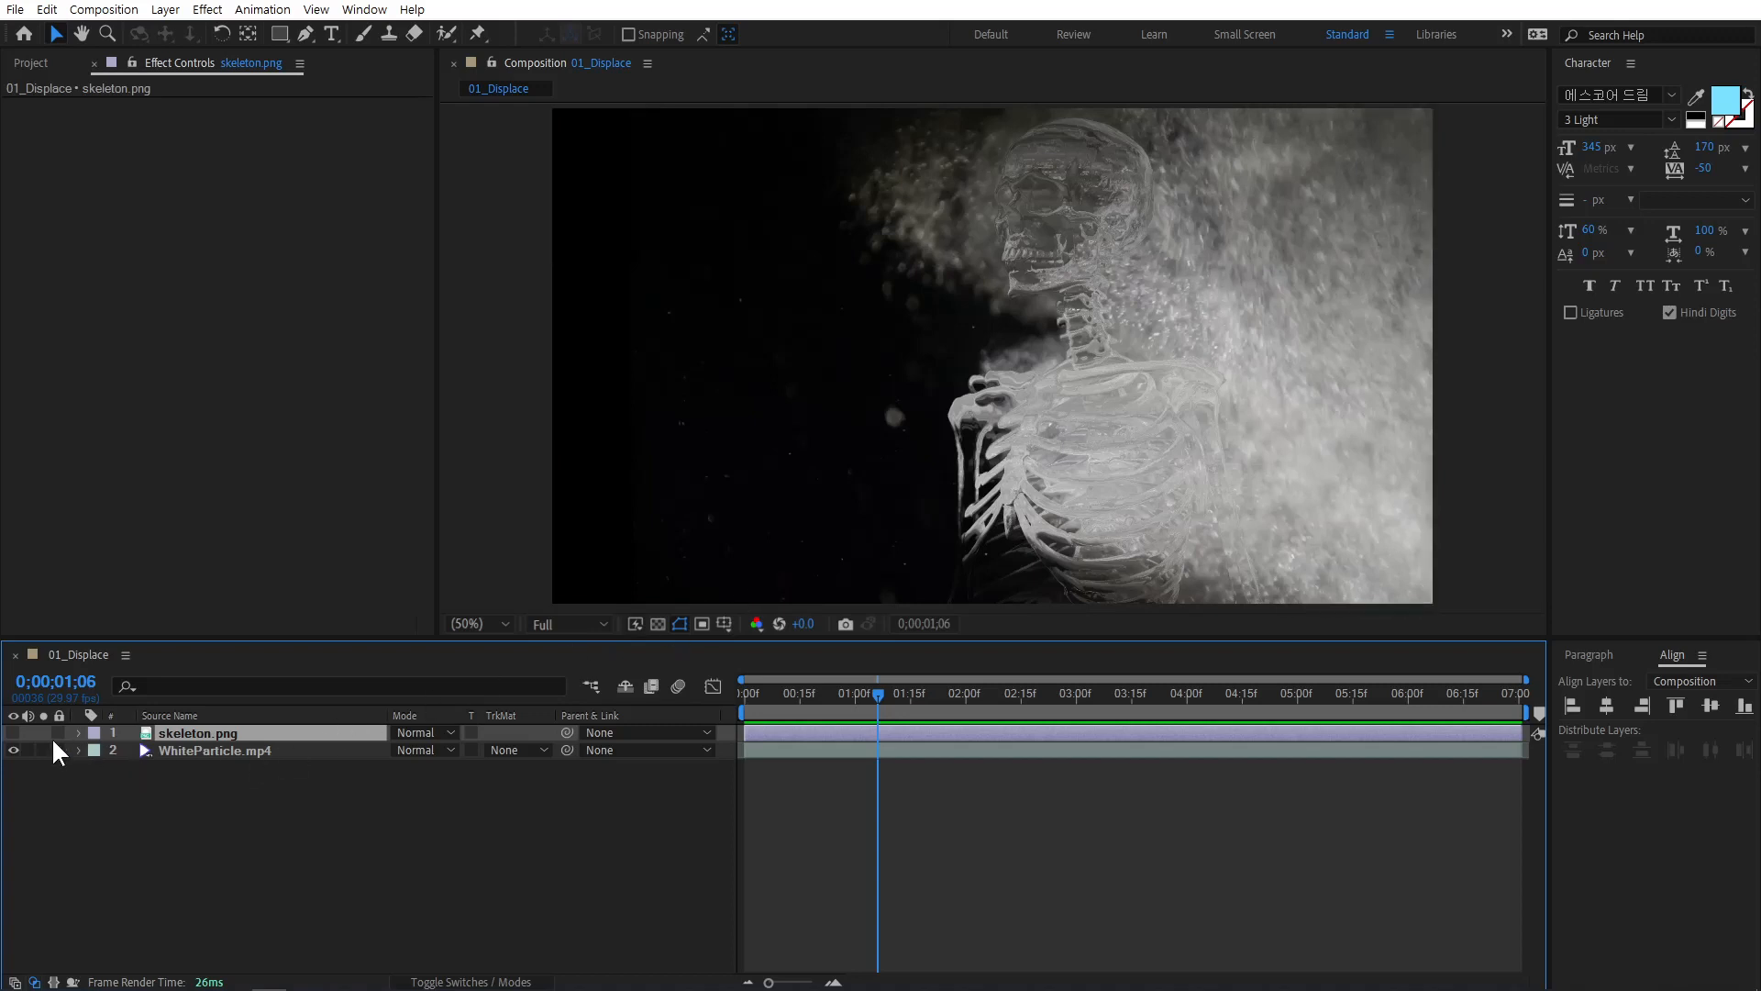
{"action": "left_click", "coordinate": [201, 750]}
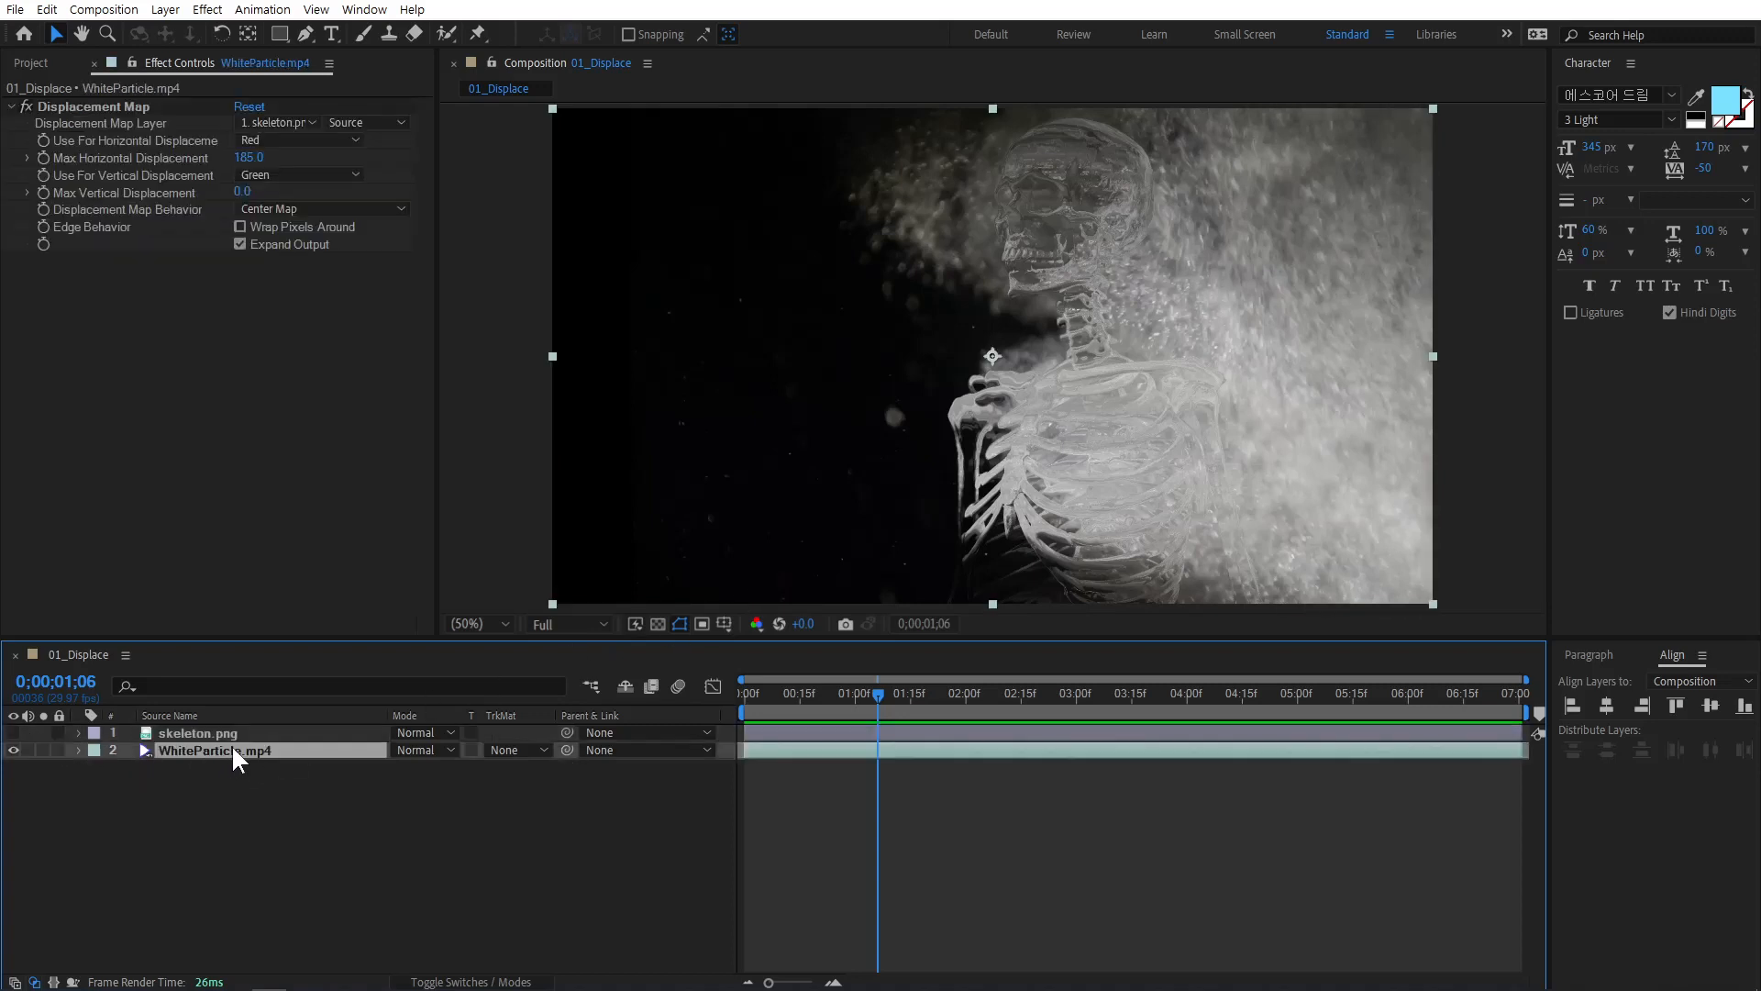
Try moving the skeleton.png layer to position 1324, 610 and scaling it to 151%, with the layer hidden to compare the displacement.
{"action": "left_click", "coordinate": [205, 732]}
{"action": "left_click", "coordinate": [13, 732]}
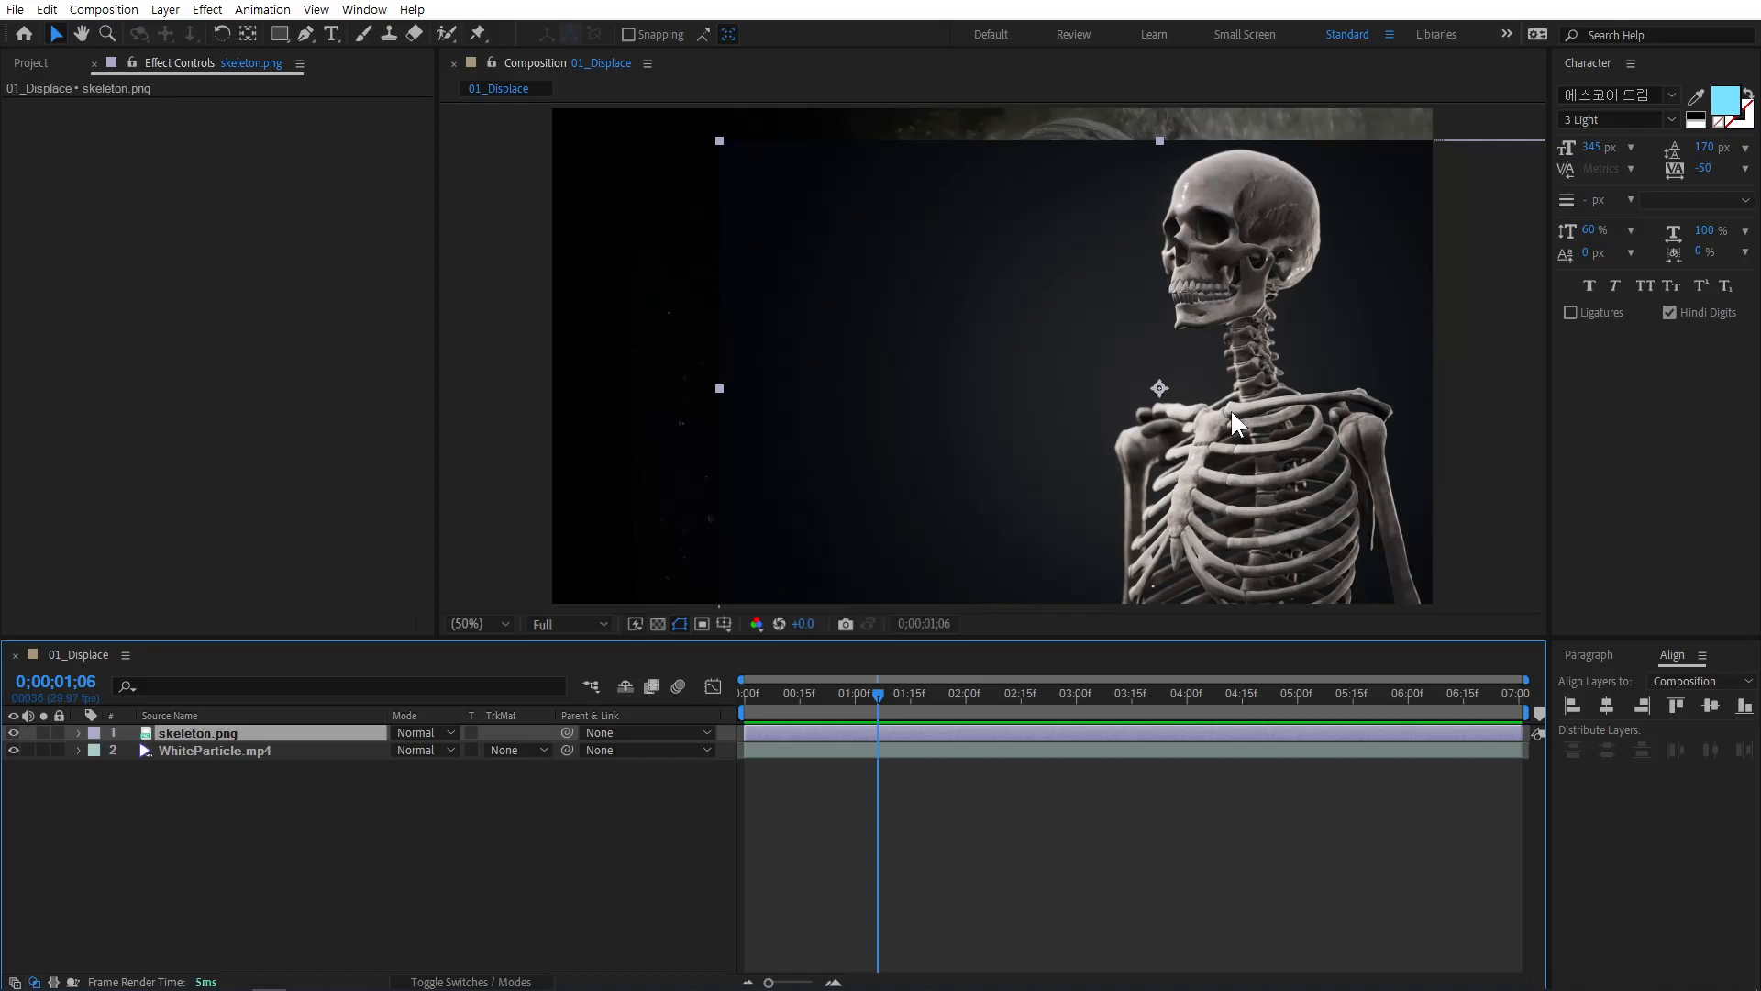
{"action": "left_click", "coordinate": [79, 732]}
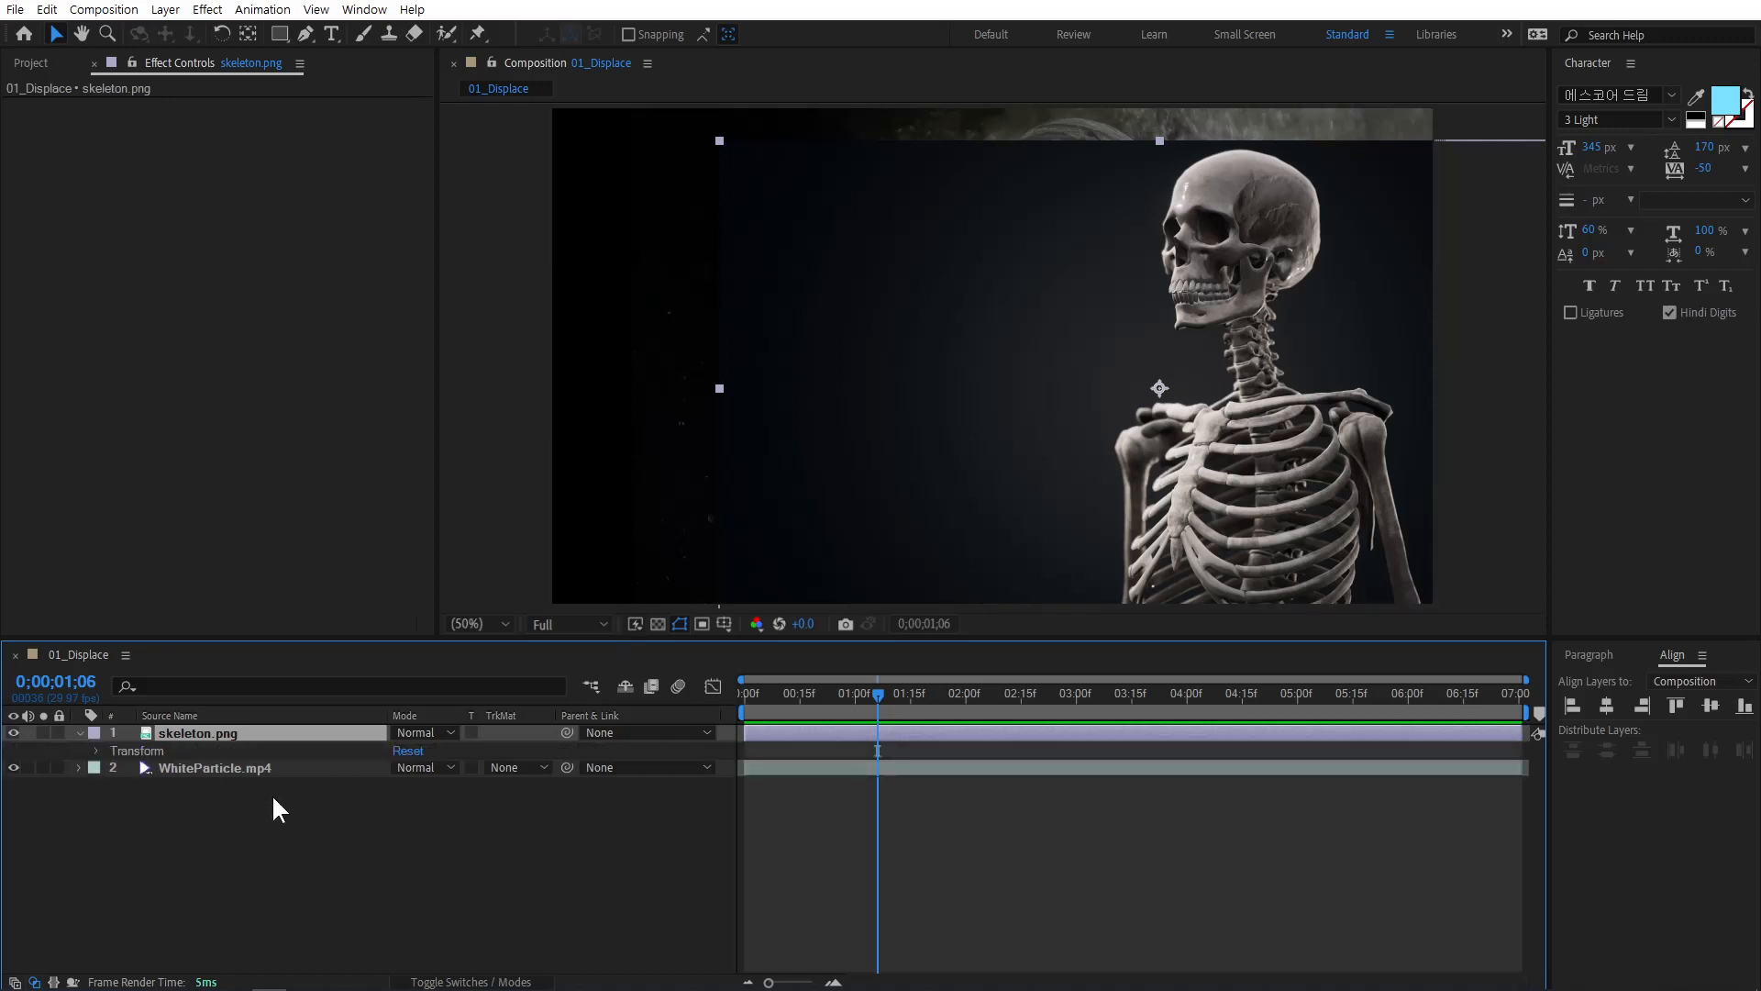
{"action": "left_click", "coordinate": [97, 750]}
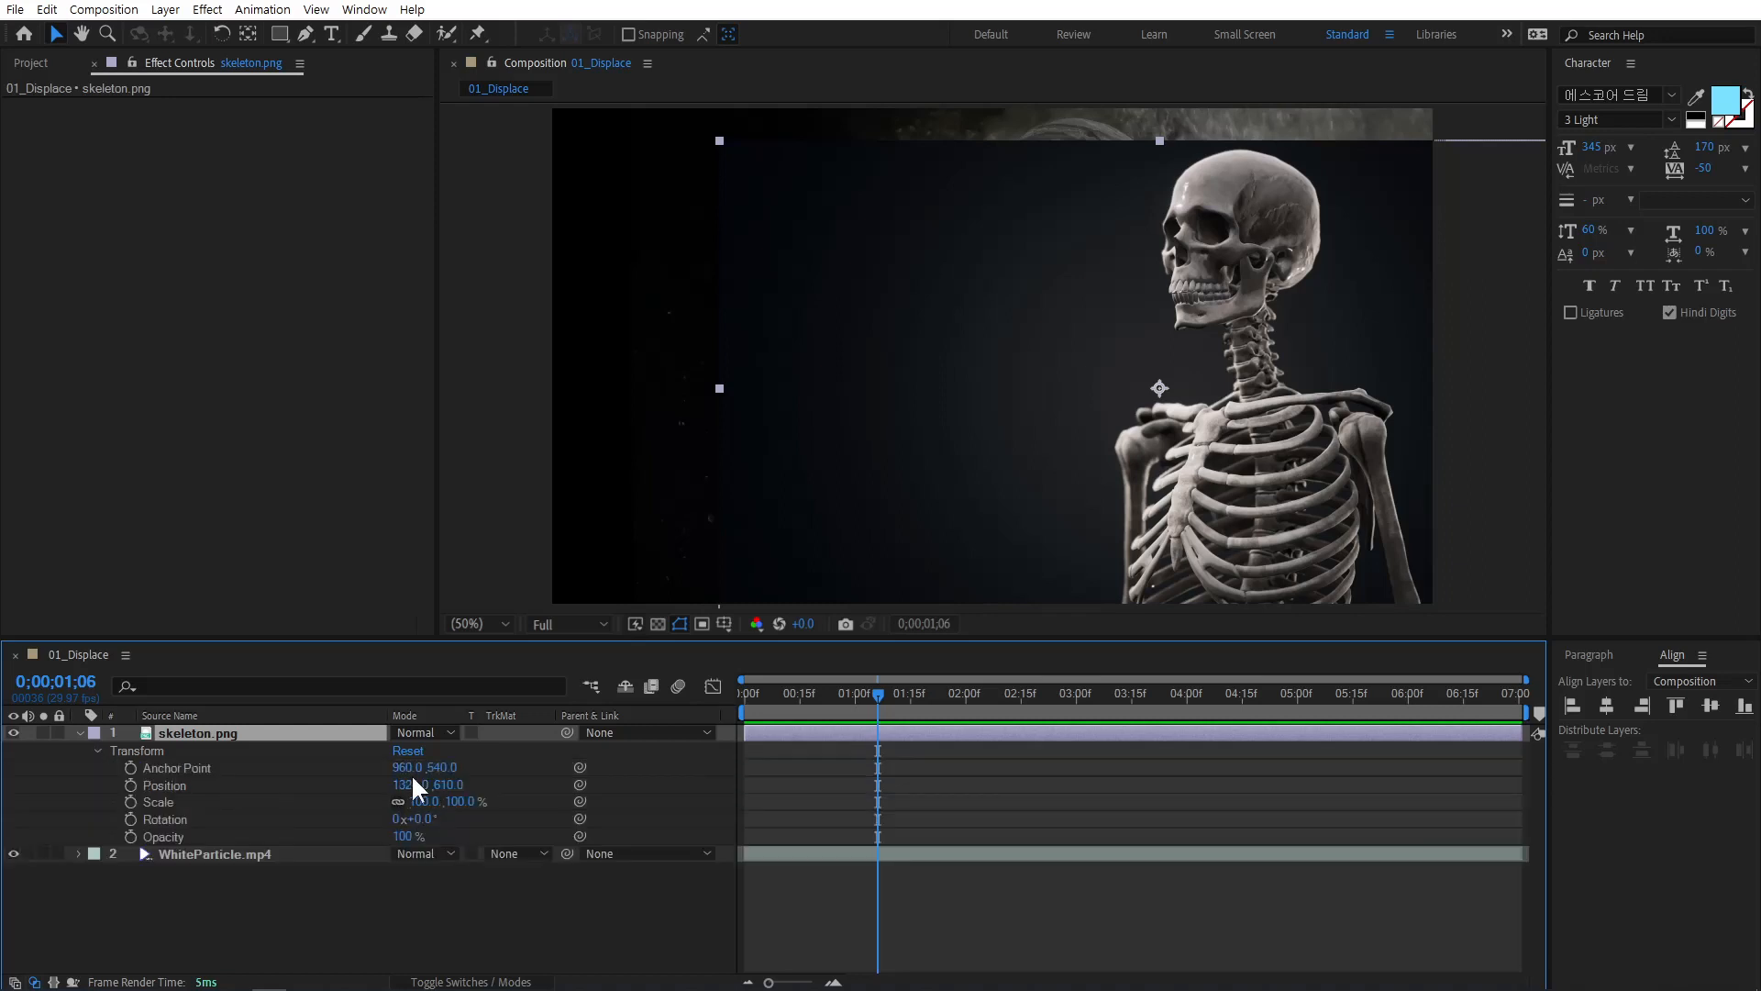
{"action": "left_click_drag", "start_coordinate": [424, 801], "coordinate": [471, 801]}
{"action": "left_click", "coordinate": [31, 726]}
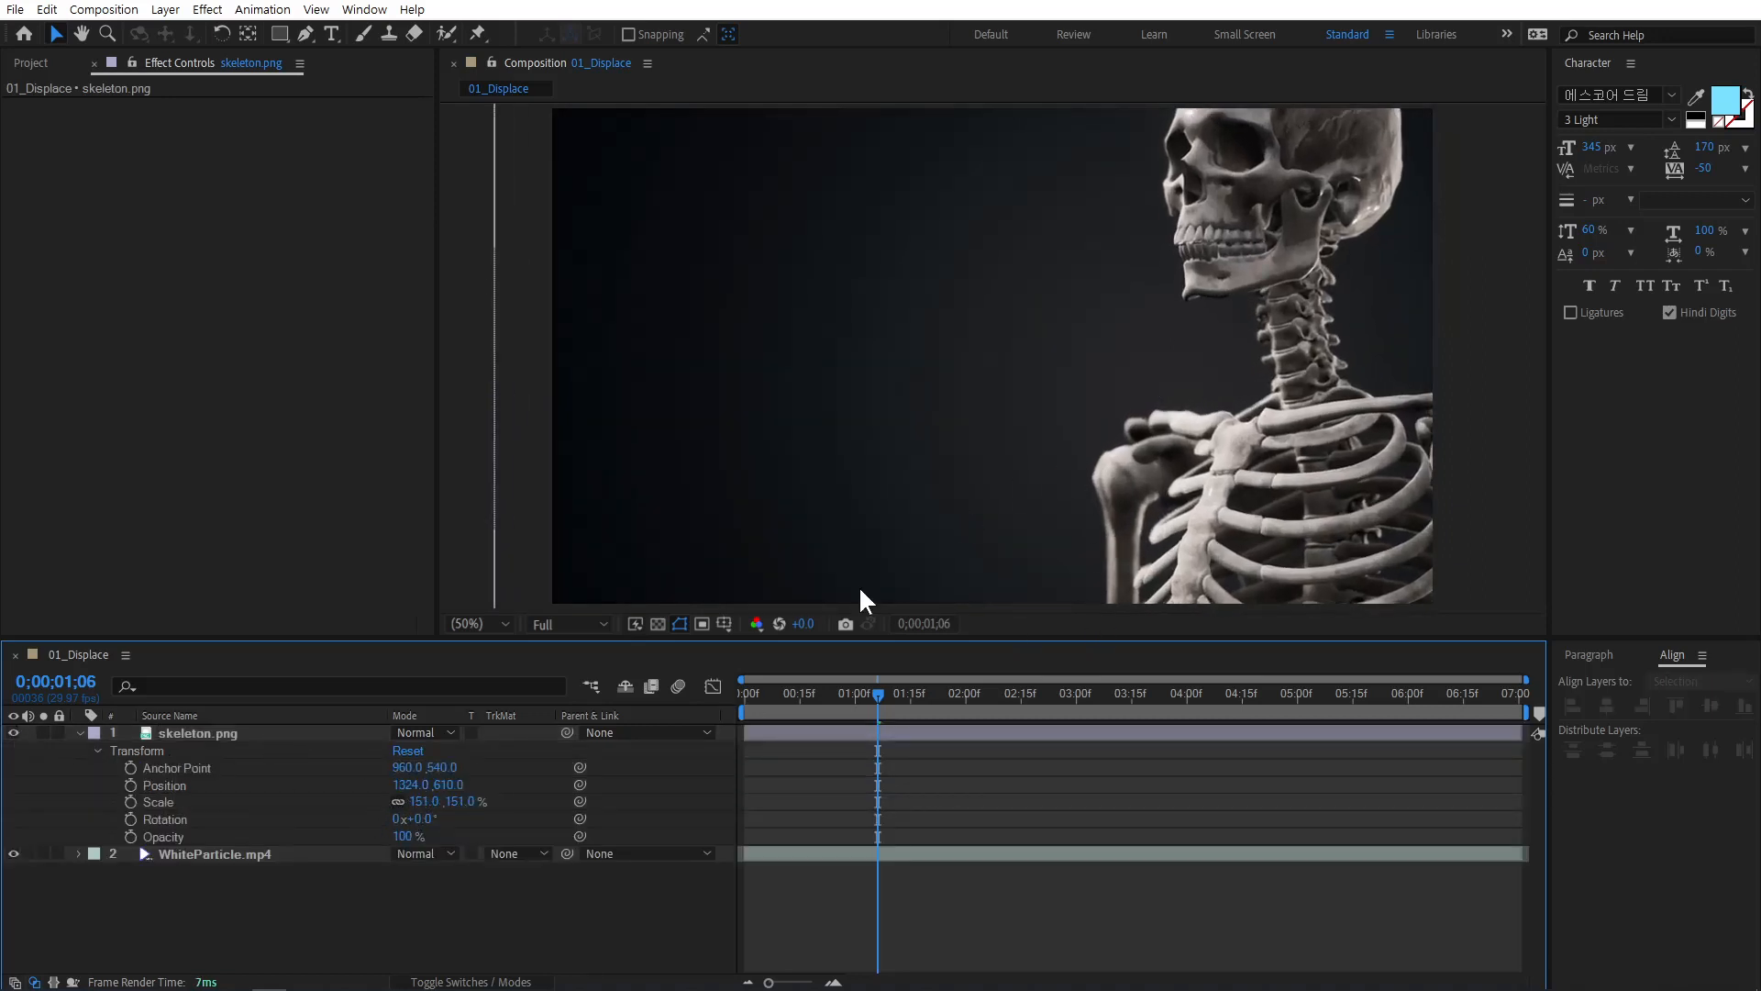
{"action": "left_click", "coordinate": [15, 731]}
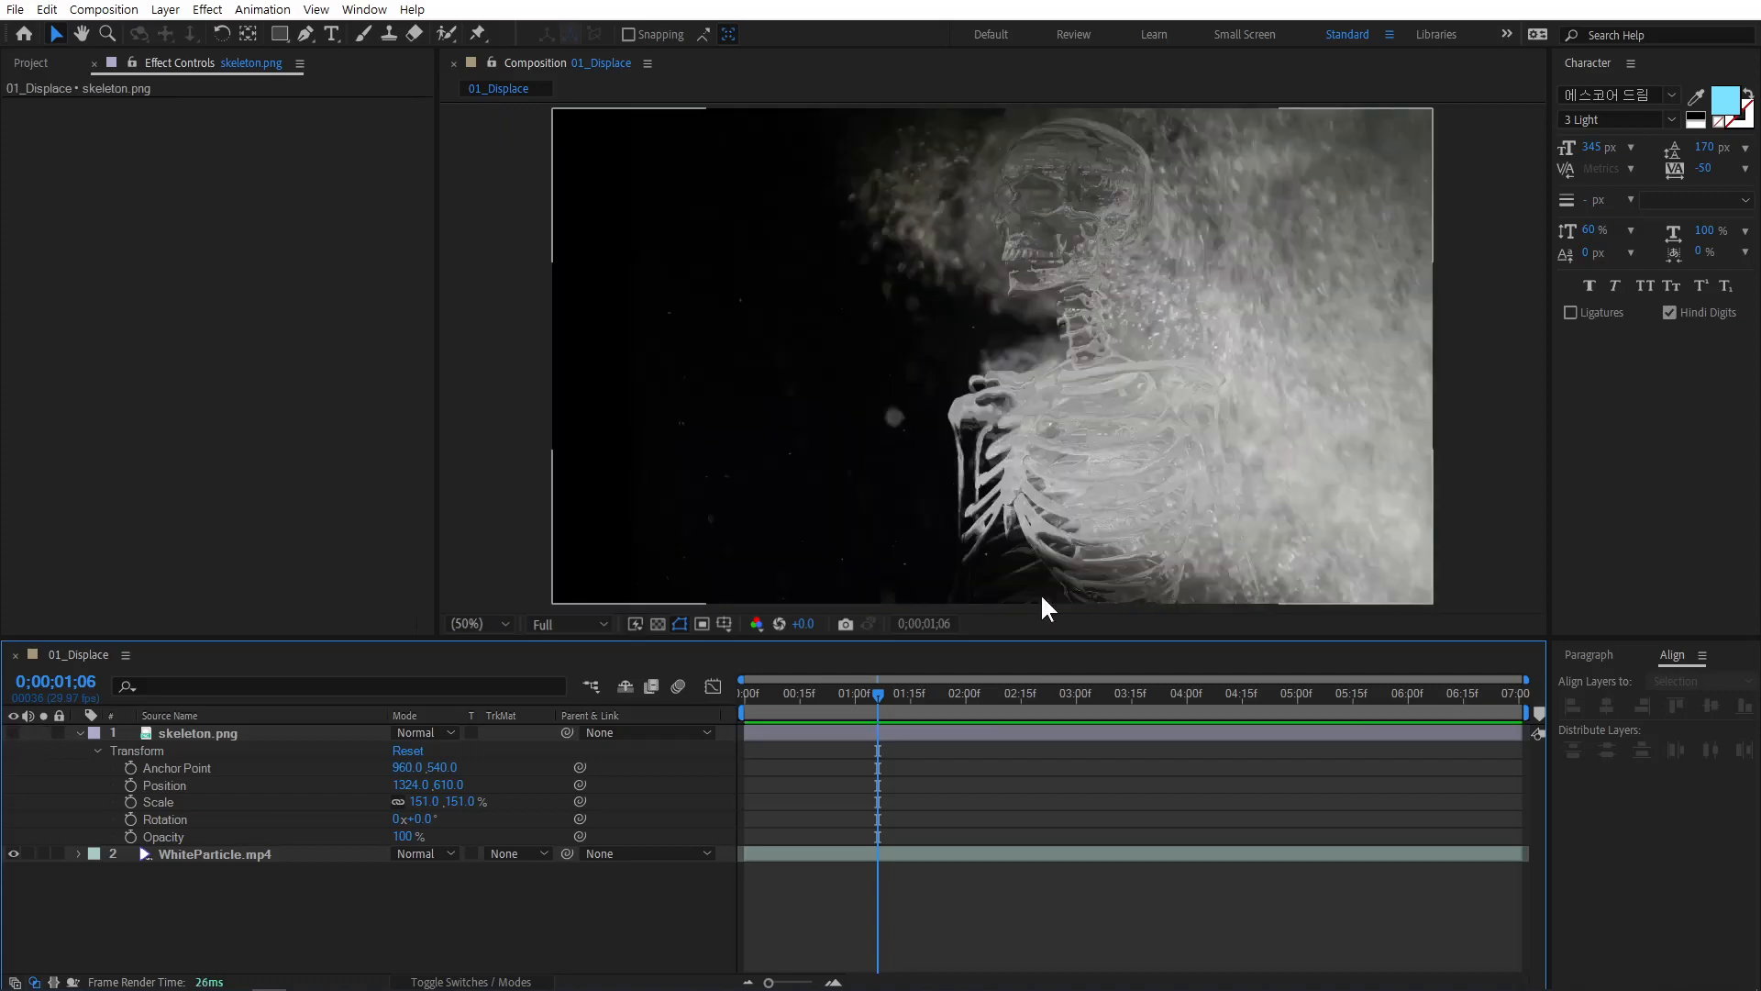
{"action": "left_click_drag", "start_coordinate": [798, 696], "coordinate": [867, 690]}
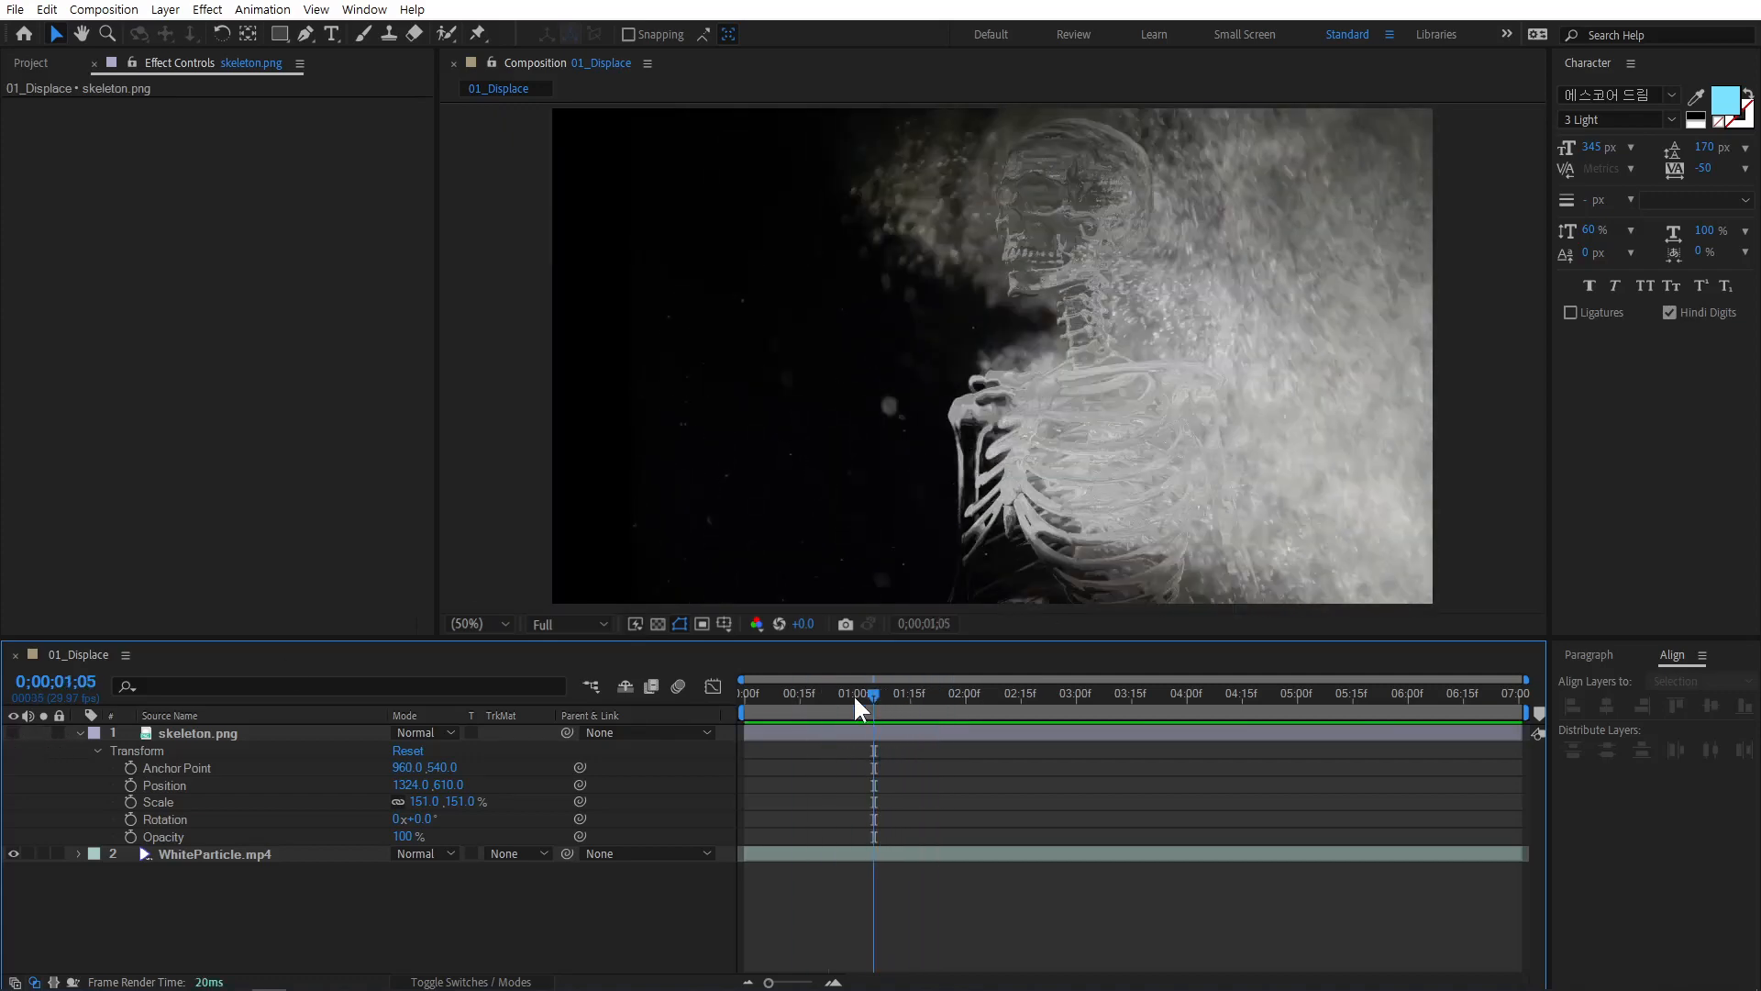
Reset the skeleton.png layer's position and scale changes, check its placement, and hide the layer again.
{"action": "left_click", "coordinate": [211, 730]}
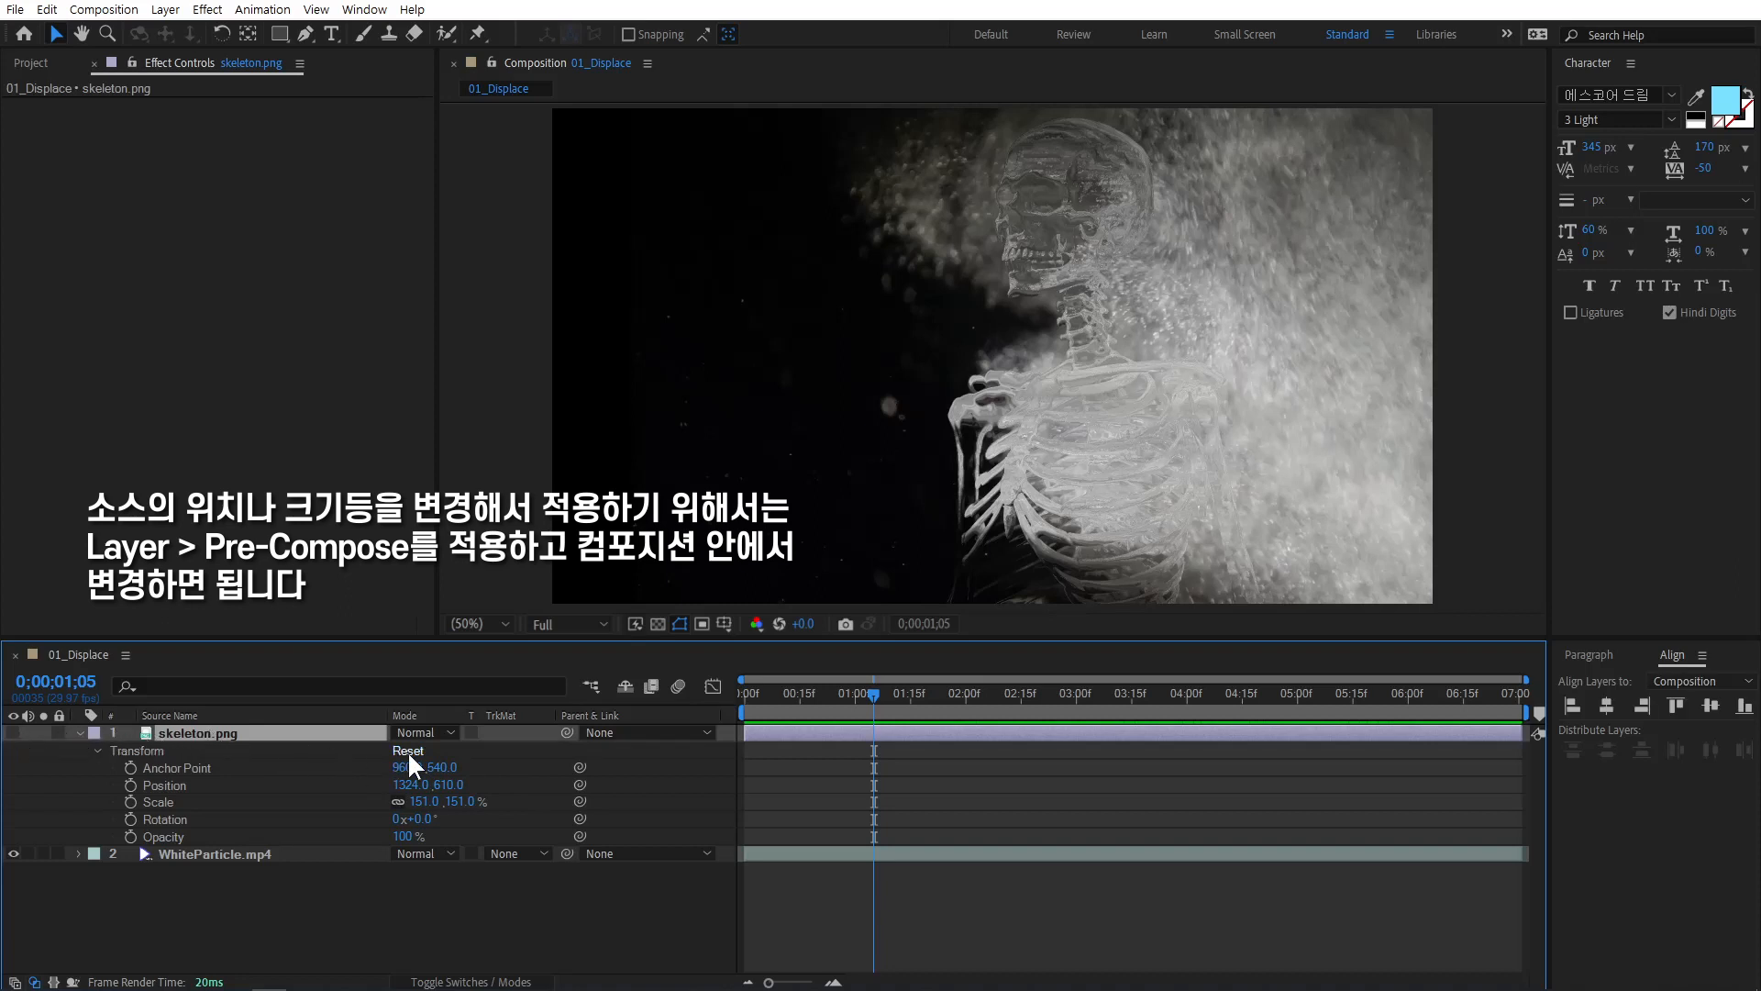
{"action": "left_click", "coordinate": [13, 732]}
{"action": "left_click", "coordinate": [79, 732]}
{"action": "left_click", "coordinate": [208, 826]}
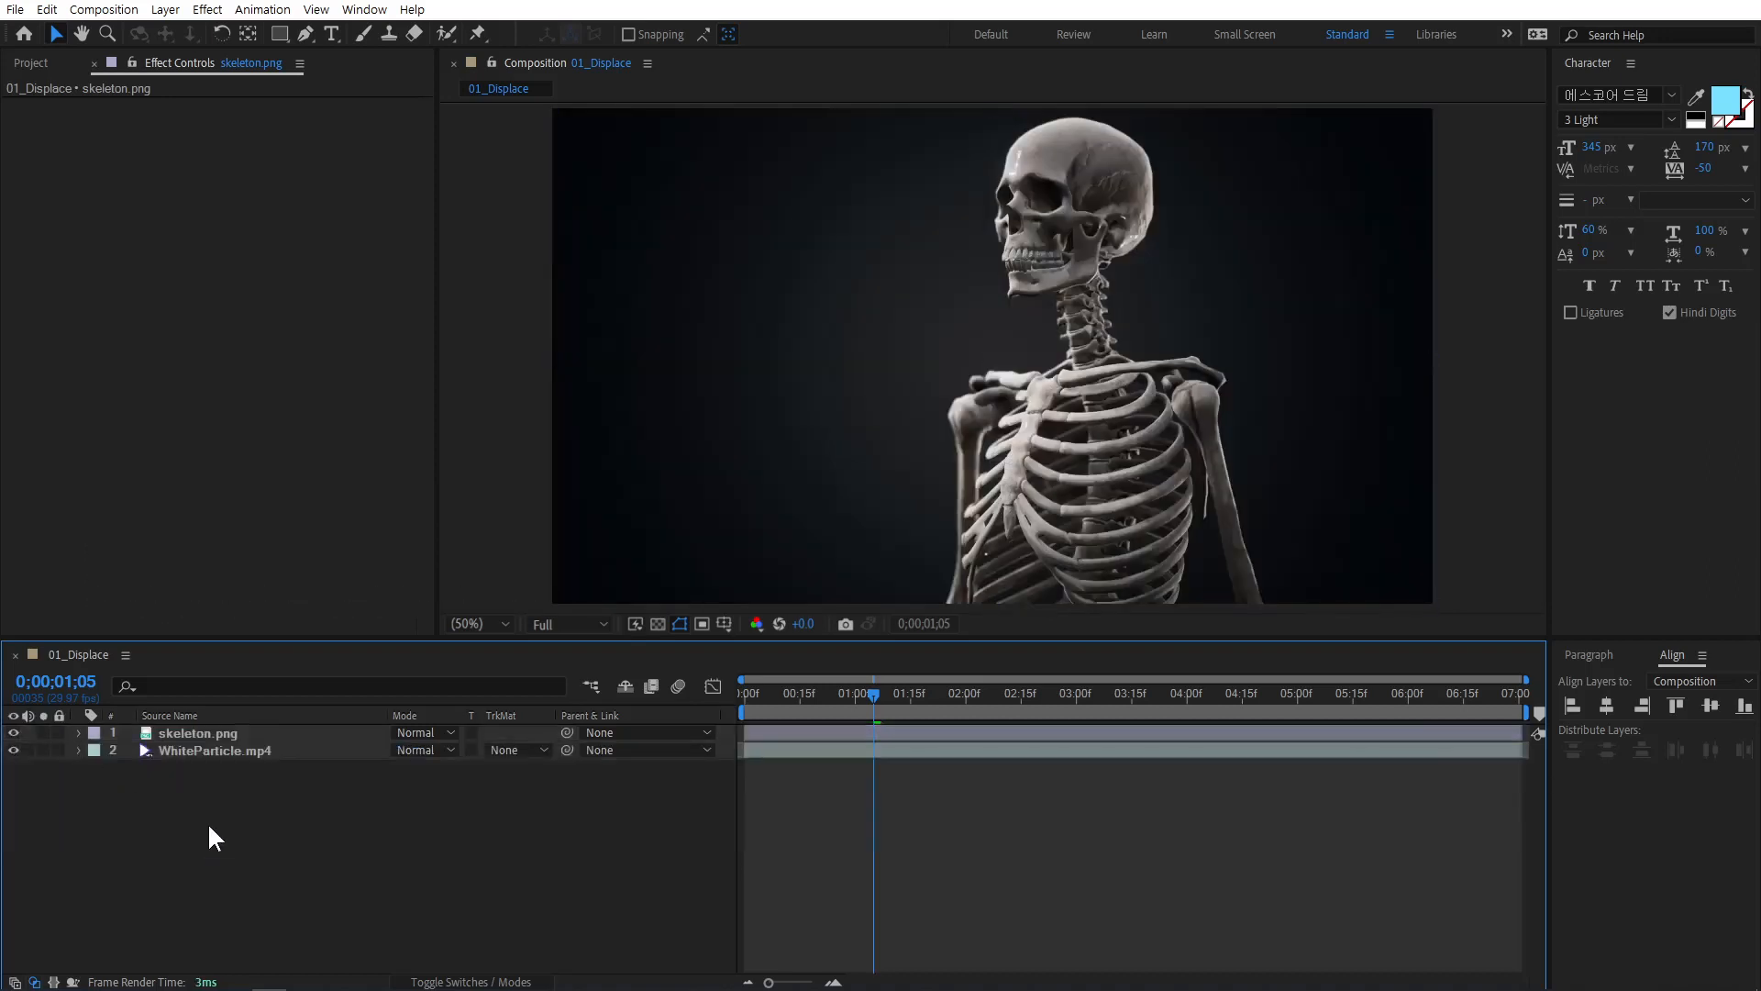
{"action": "left_click", "coordinate": [13, 732]}
Preview the Displacement Map effect on the WhiteParticle.mp4 layer across nearby frames.
{"action": "left_click", "coordinate": [185, 749]}
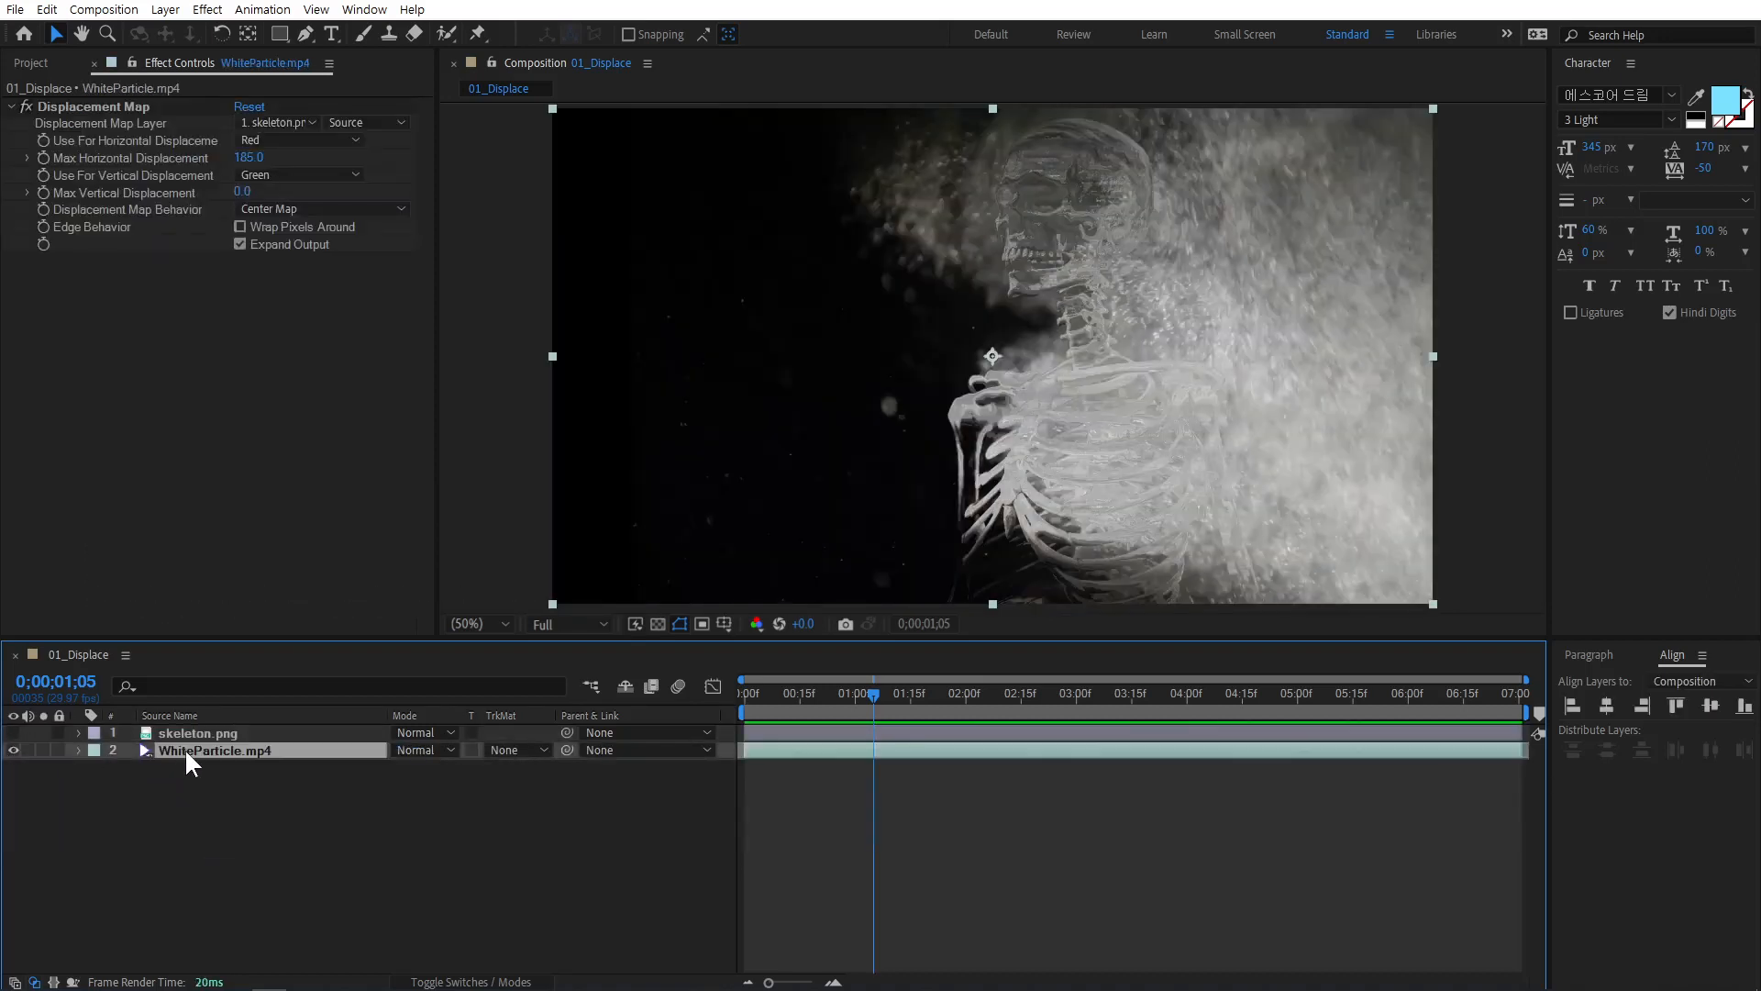
{"action": "left_click", "coordinate": [152, 107]}
{"action": "left_click_drag", "start_coordinate": [897, 689], "coordinate": [927, 690]}
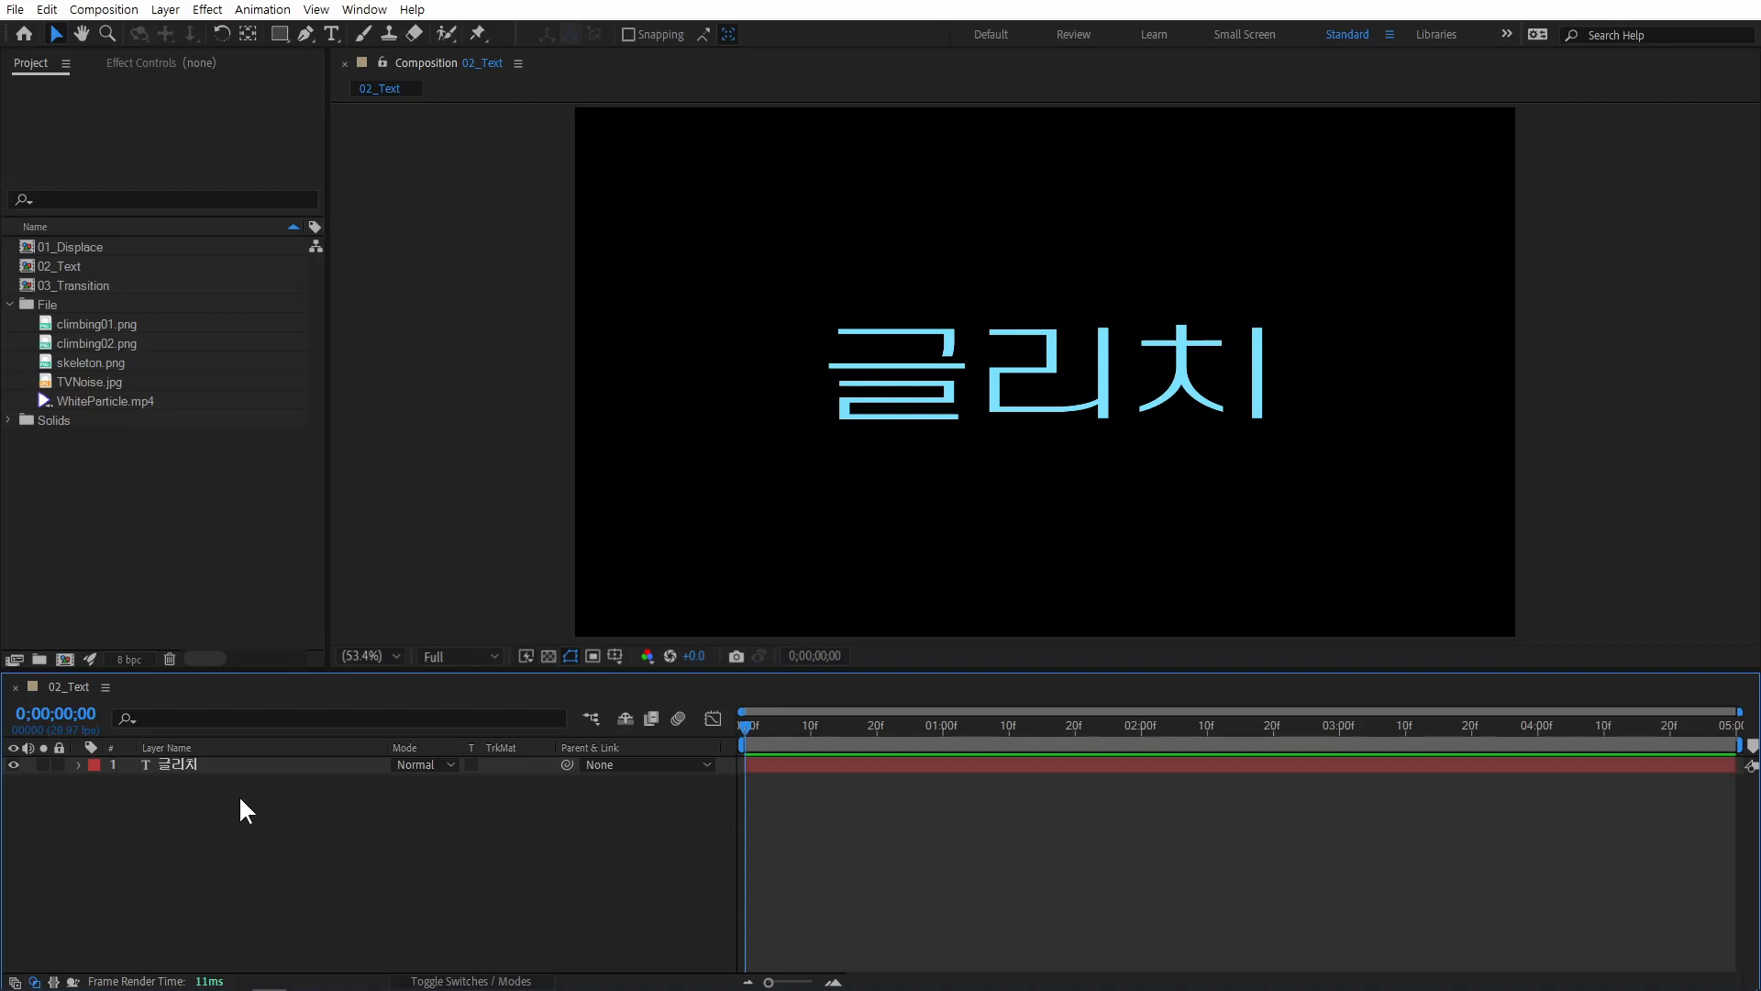
Add TVNoise.jpg to the 02_Text composition as a layer above the text layer, leaving no layer selected.
{"action": "left_click", "coordinate": [129, 383]}
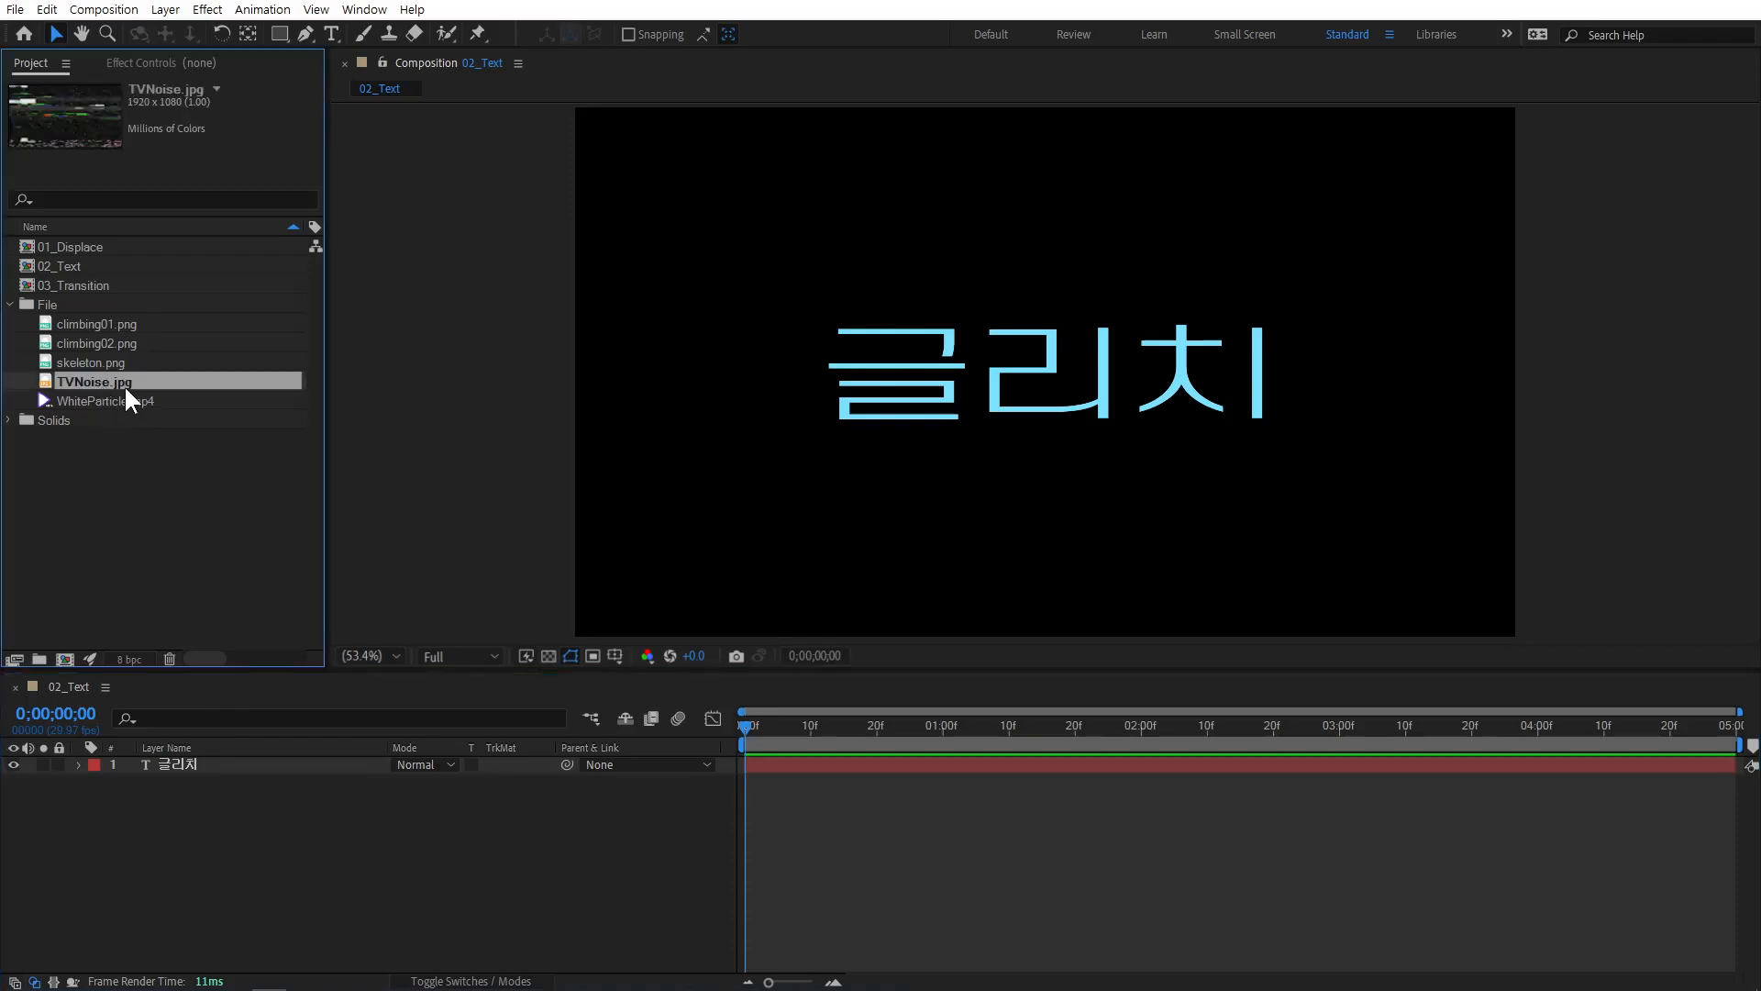
{"action": "left_click_drag", "start_coordinate": [142, 399], "coordinate": [192, 773]}
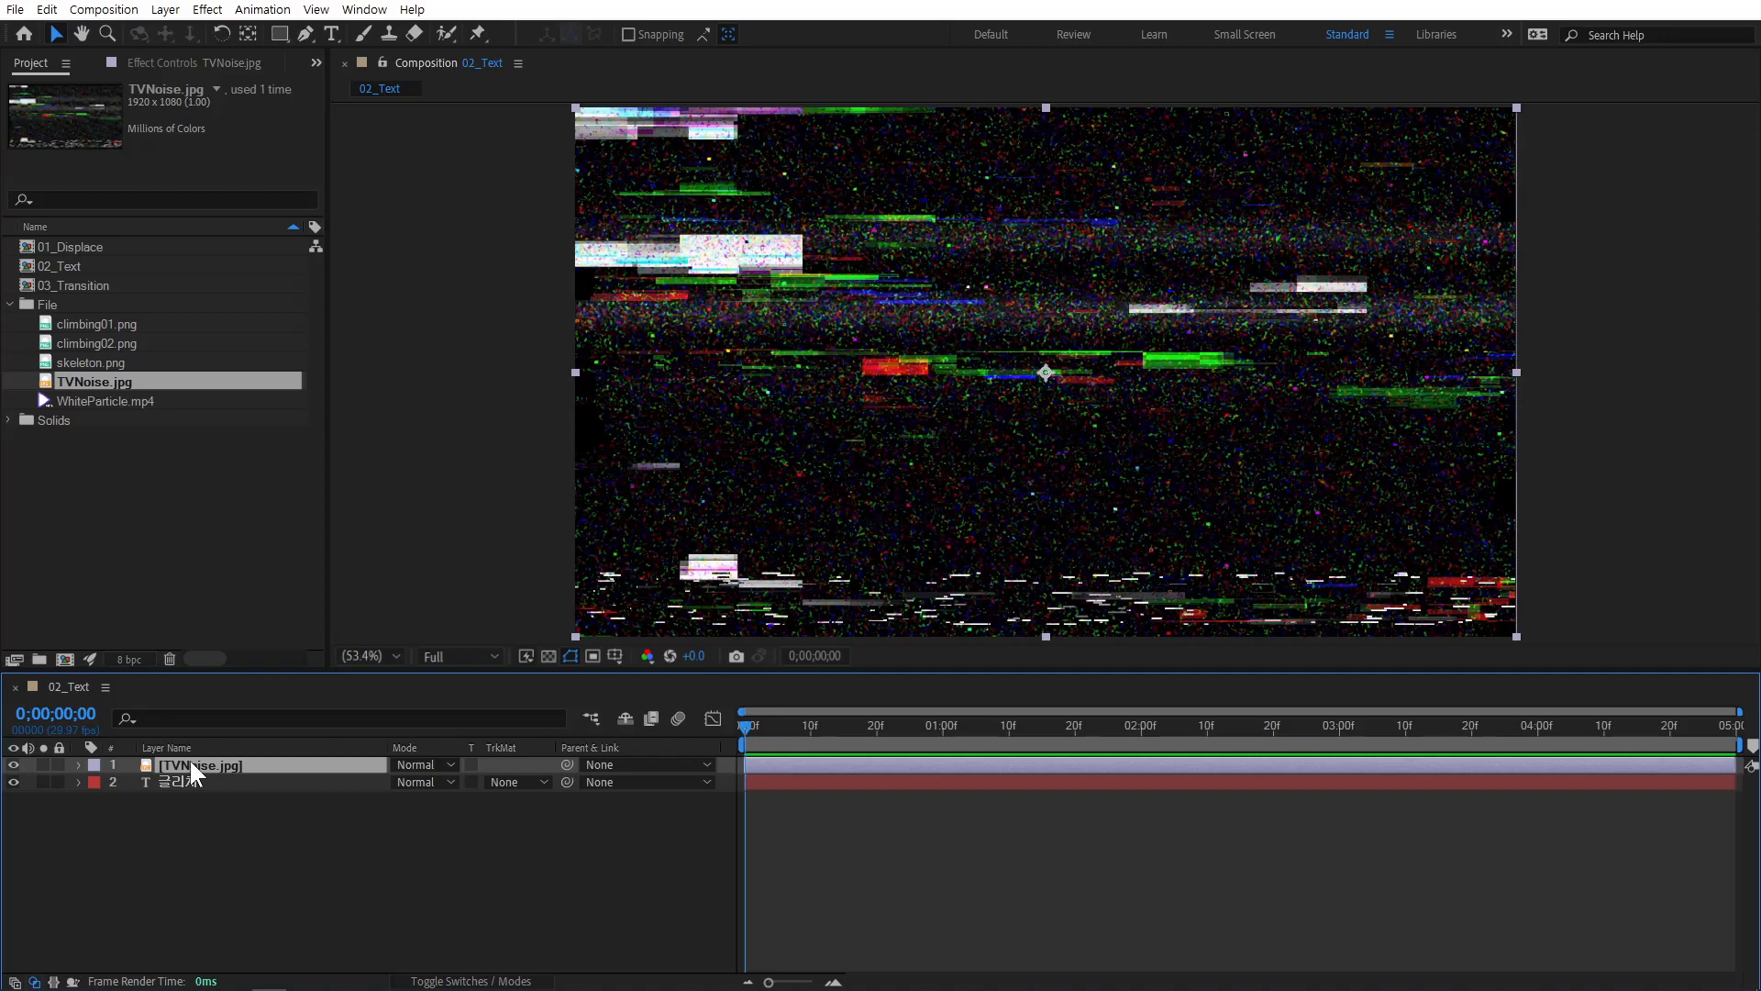
{"action": "left_click", "coordinate": [220, 848]}
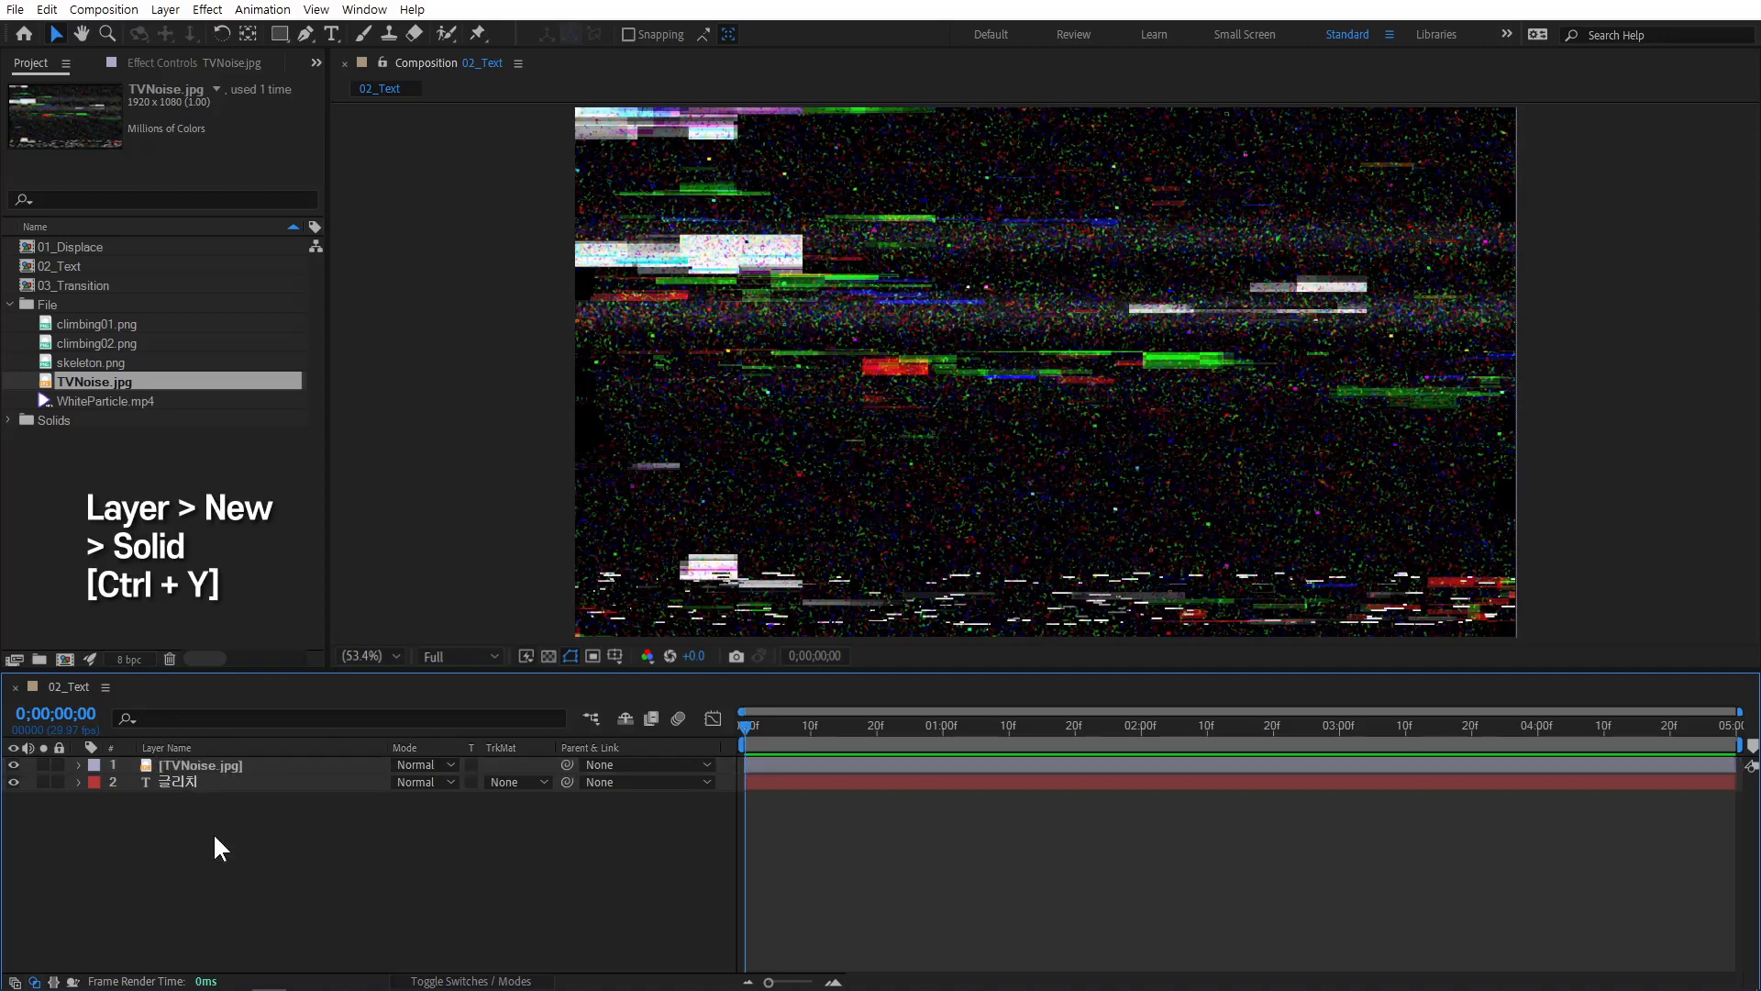
Create a white (FFFFFF) solid layer named matte at 1920 x 1080 px in the 02_Text composition.
{"action": "right_click", "coordinate": [220, 849]}
{"action": "mouse_move", "coordinate": [435, 613]}
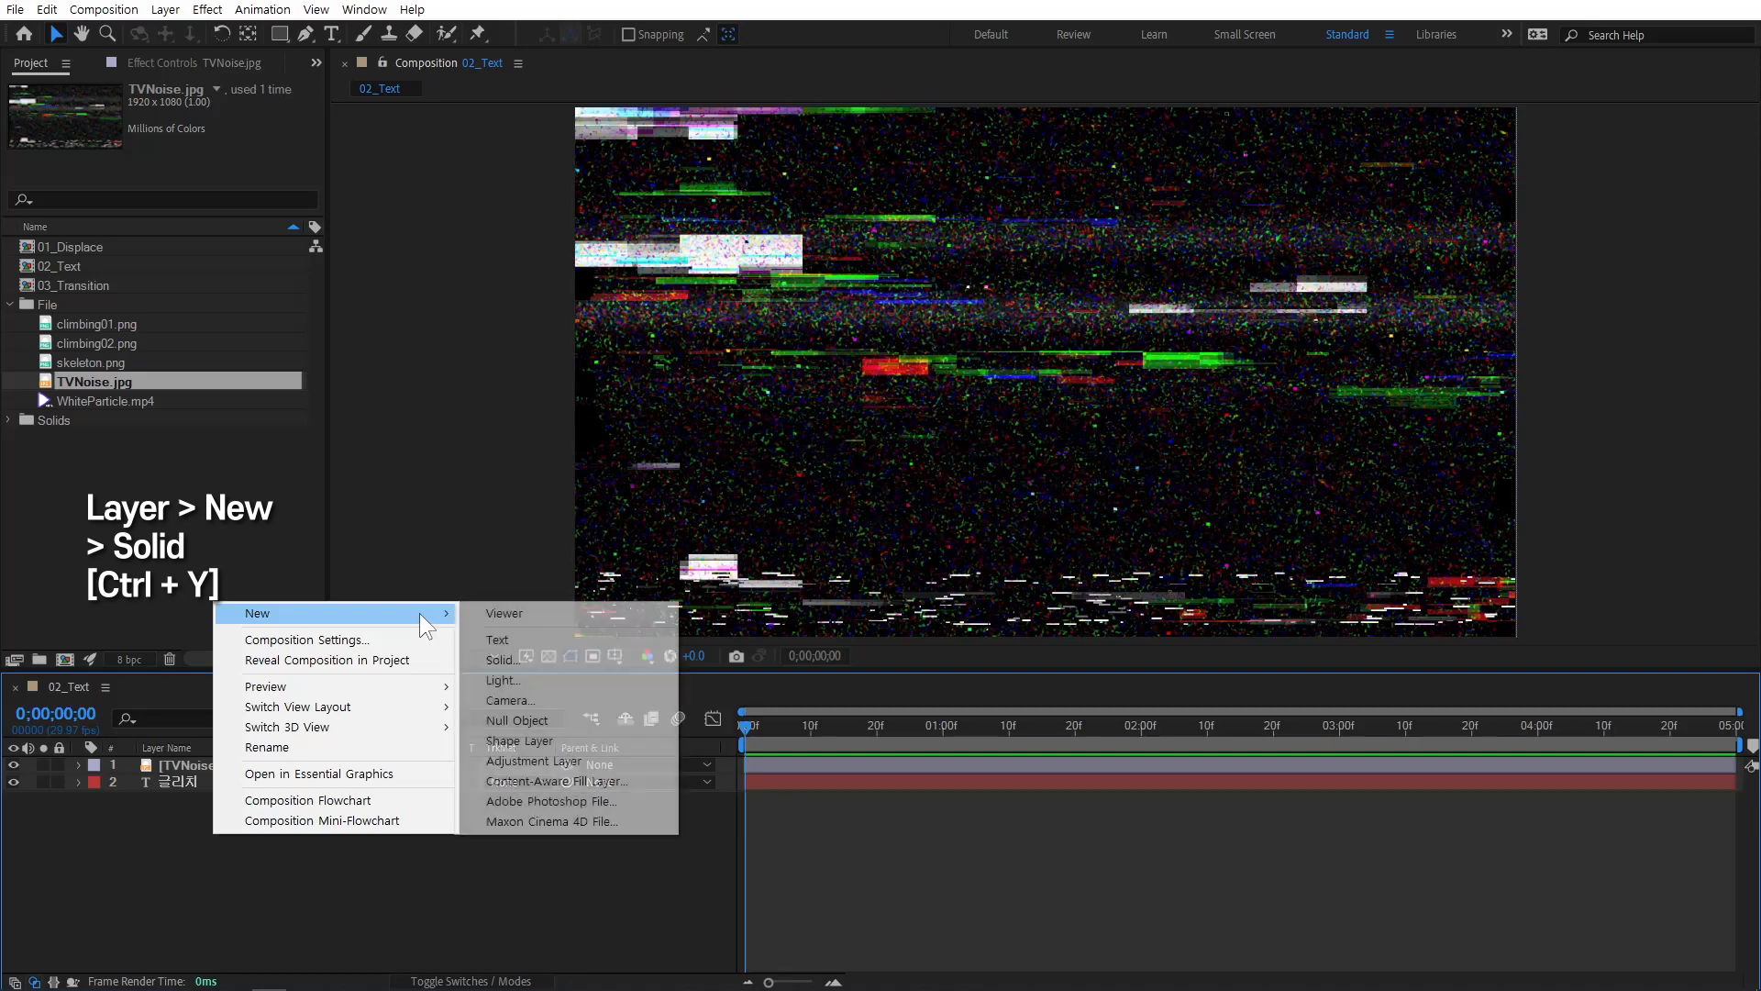
{"action": "left_click", "coordinate": [610, 665]}
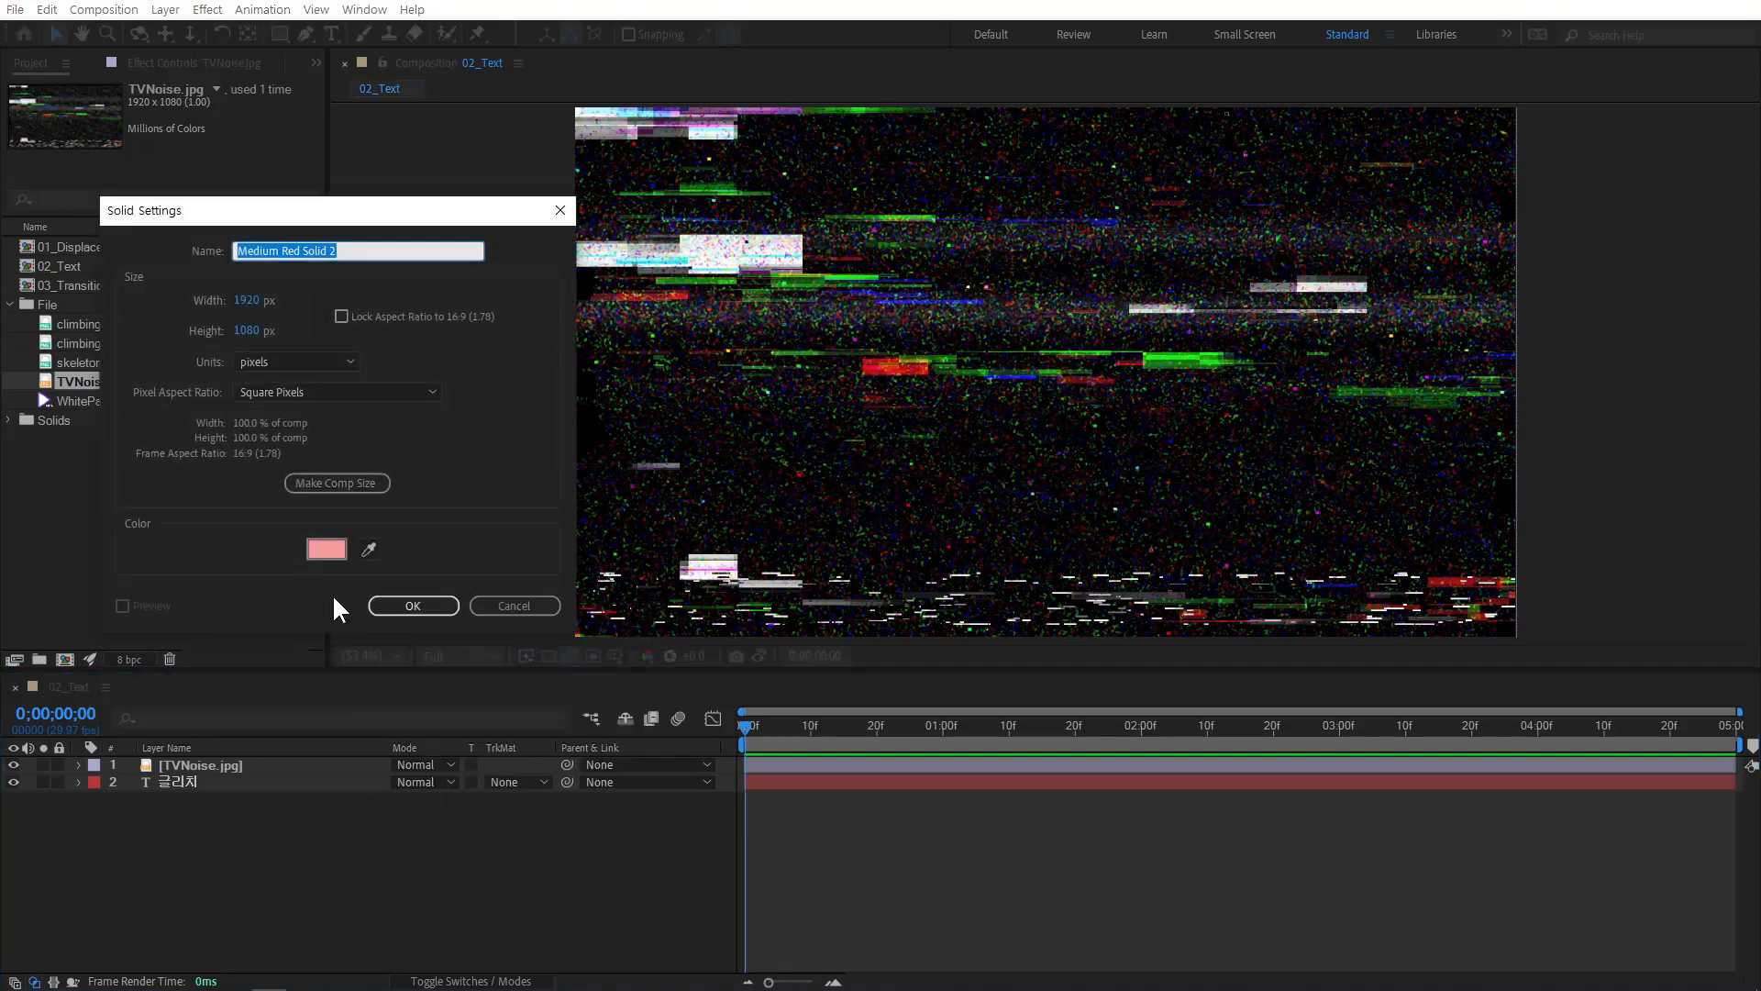
{"action": "left_click", "coordinate": [326, 549]}
{"action": "type", "text": "ffffff"}
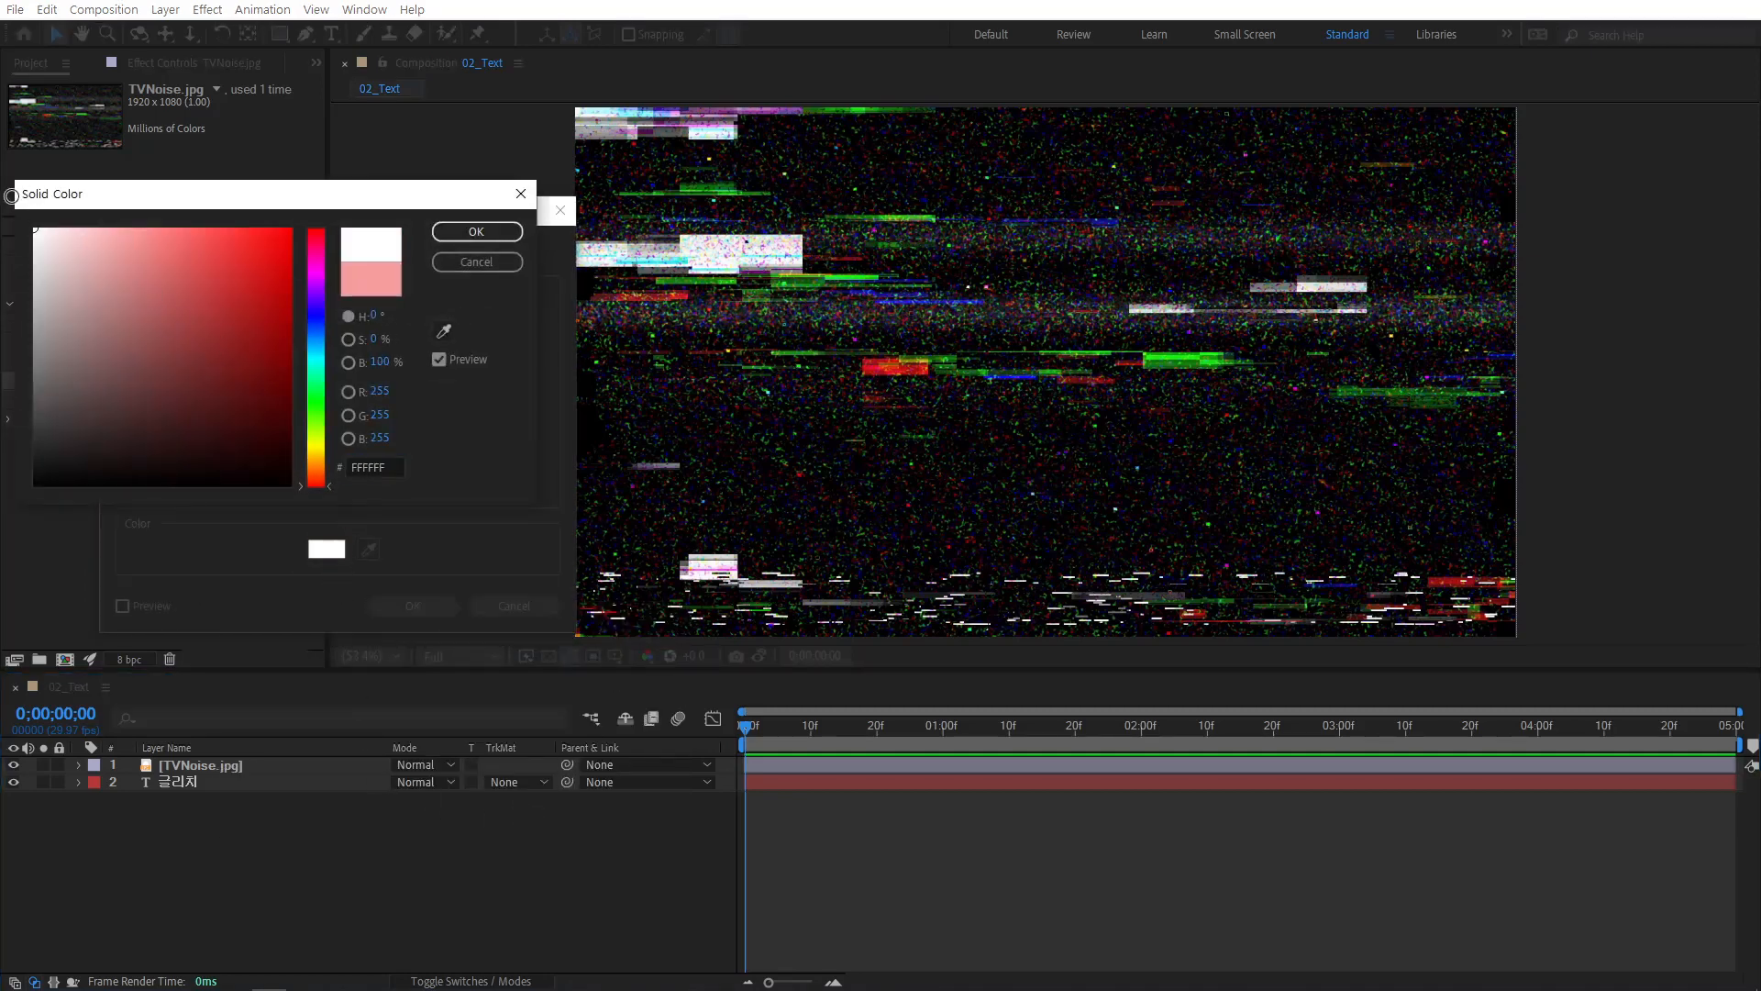
{"action": "left_click", "coordinate": [498, 236]}
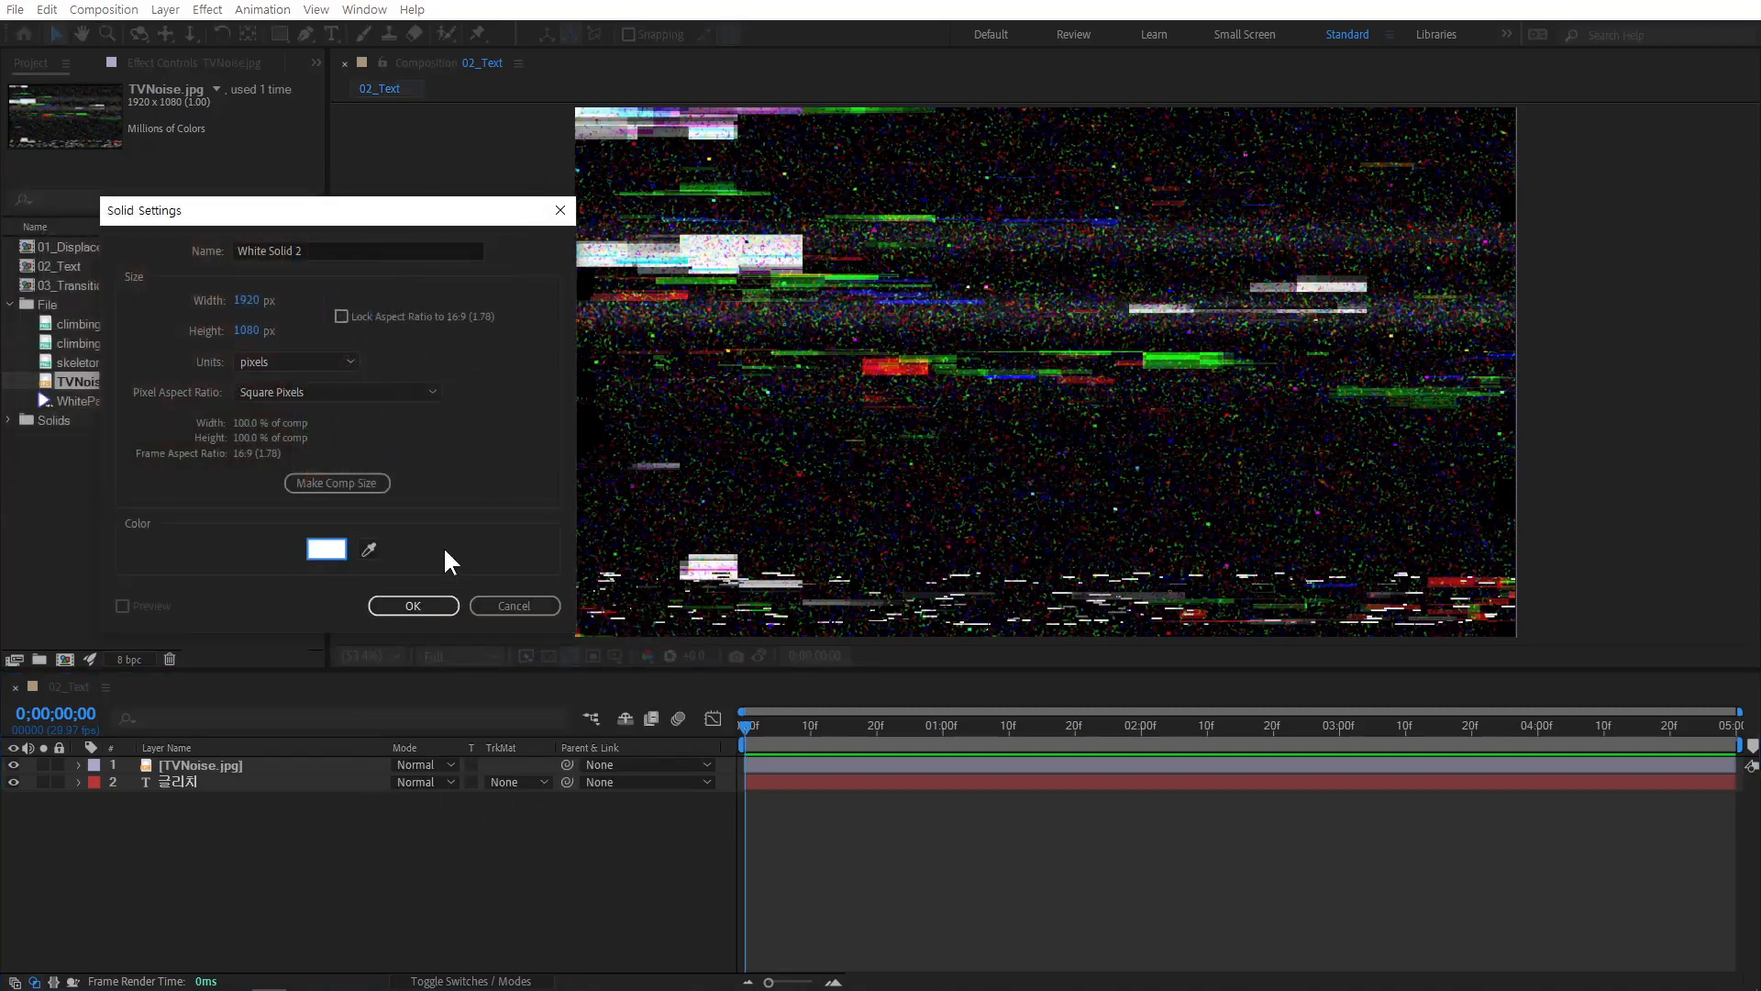
{"action": "left_click", "coordinate": [319, 246]}
{"action": "type", "text": "m"}
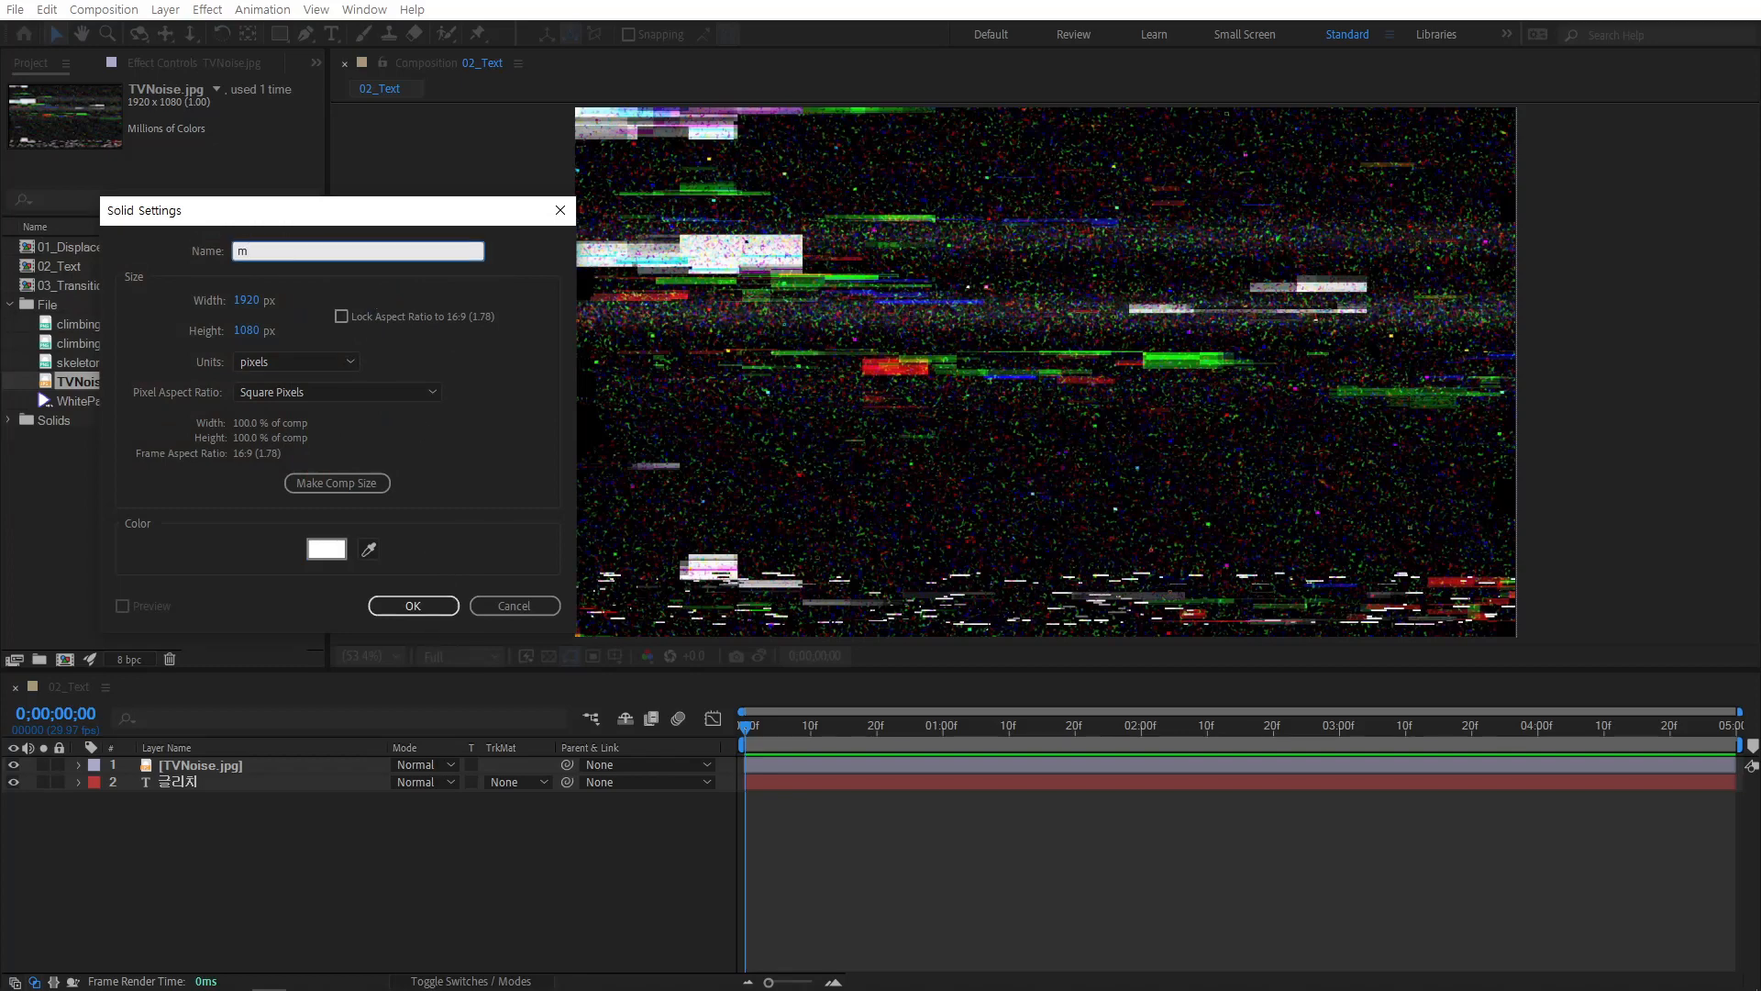
{"action": "type", "text": "atte"}
{"action": "left_click", "coordinate": [420, 606]}
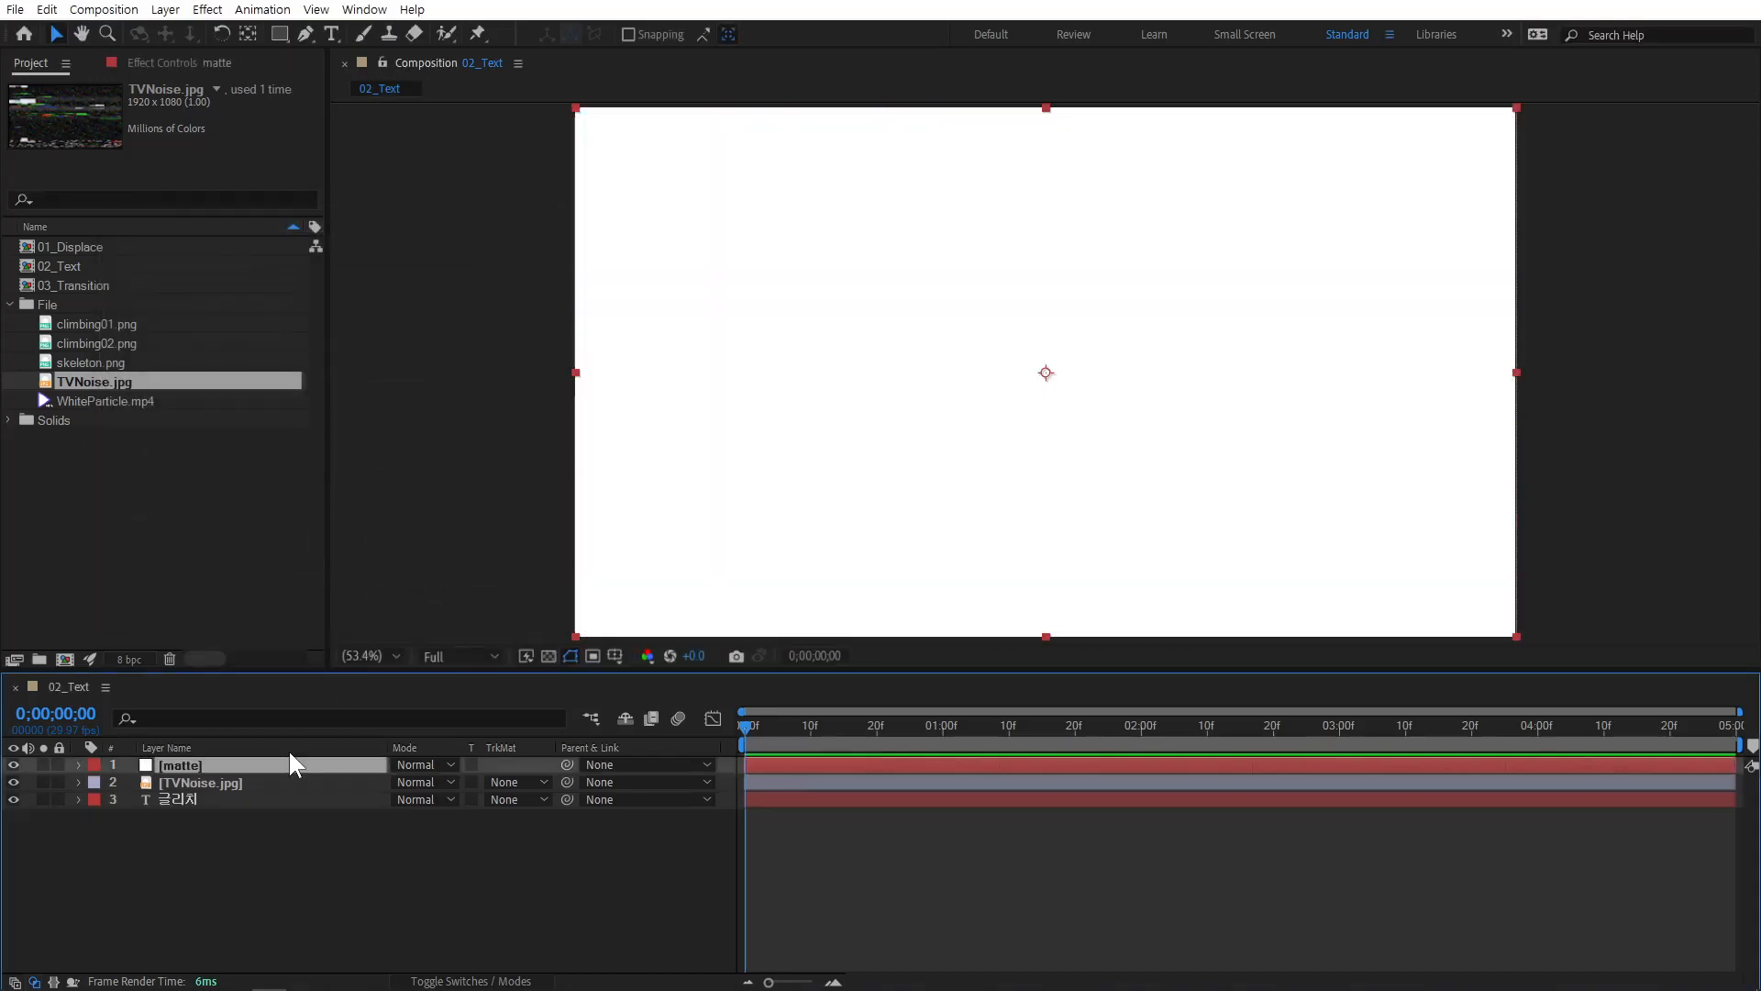
Apply the Fractal Noise effect from the Noise & Grain category to the matte layer.
{"action": "right_click", "coordinate": [229, 765]}
{"action": "mouse_move", "coordinate": [440, 493]}
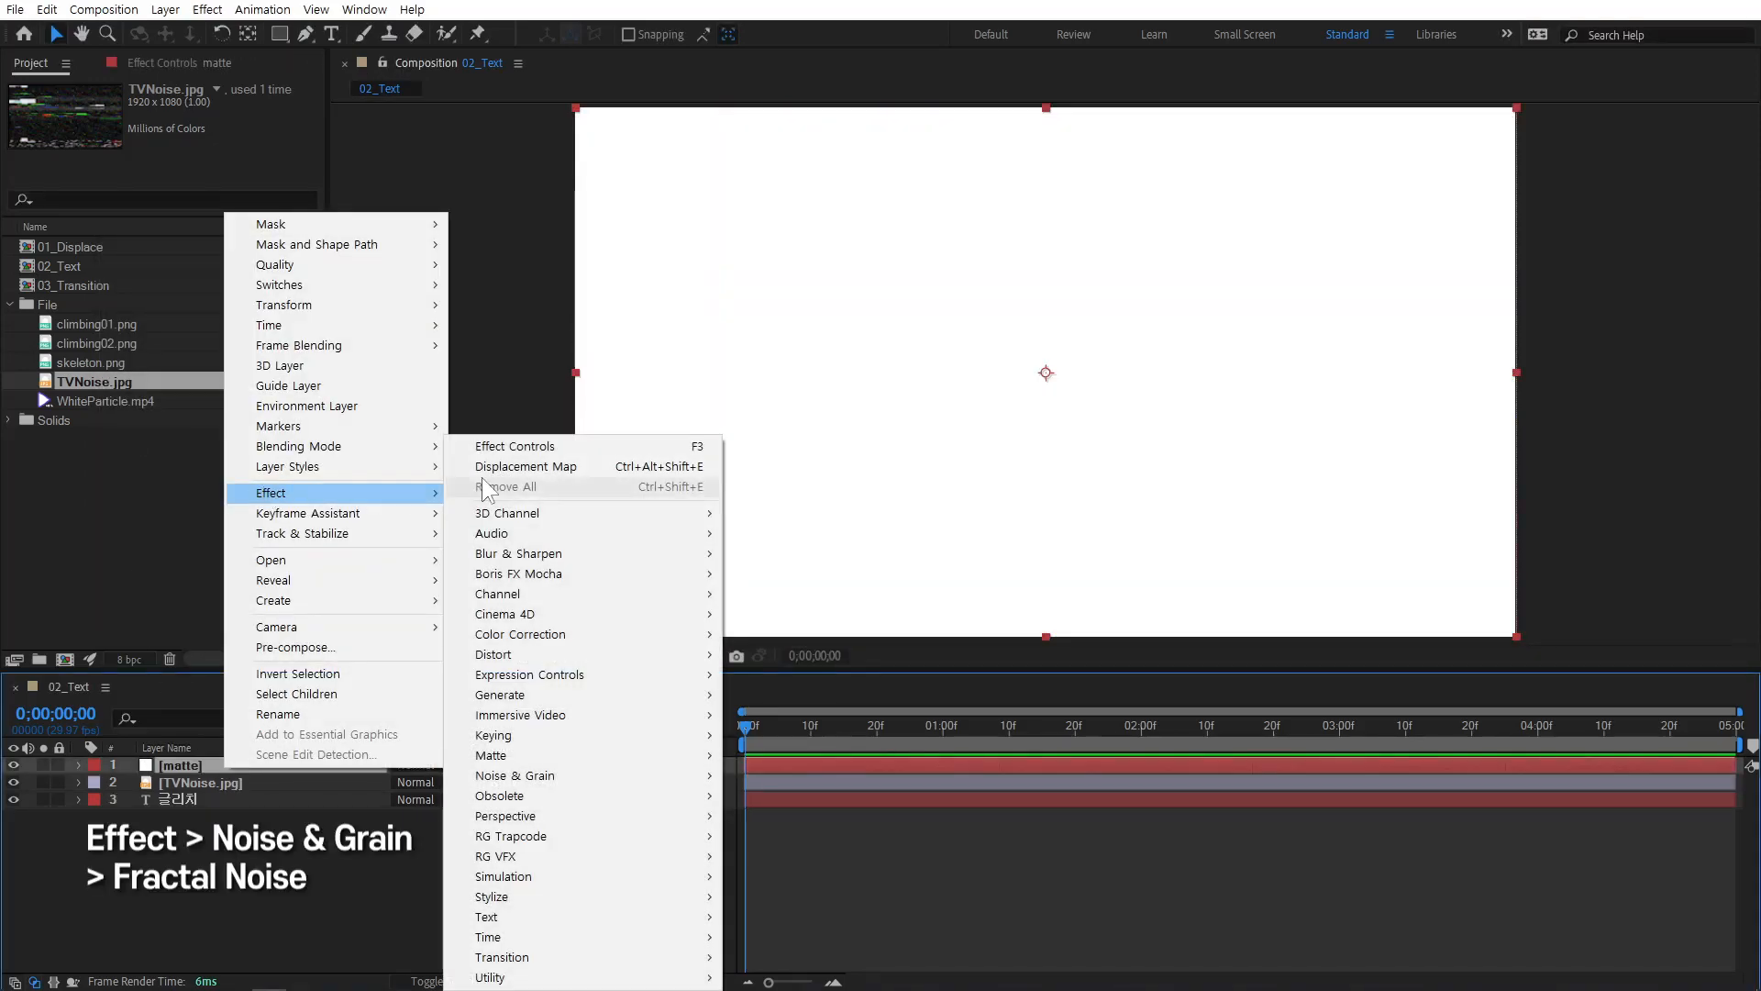
{"action": "mouse_move", "coordinate": [636, 778]}
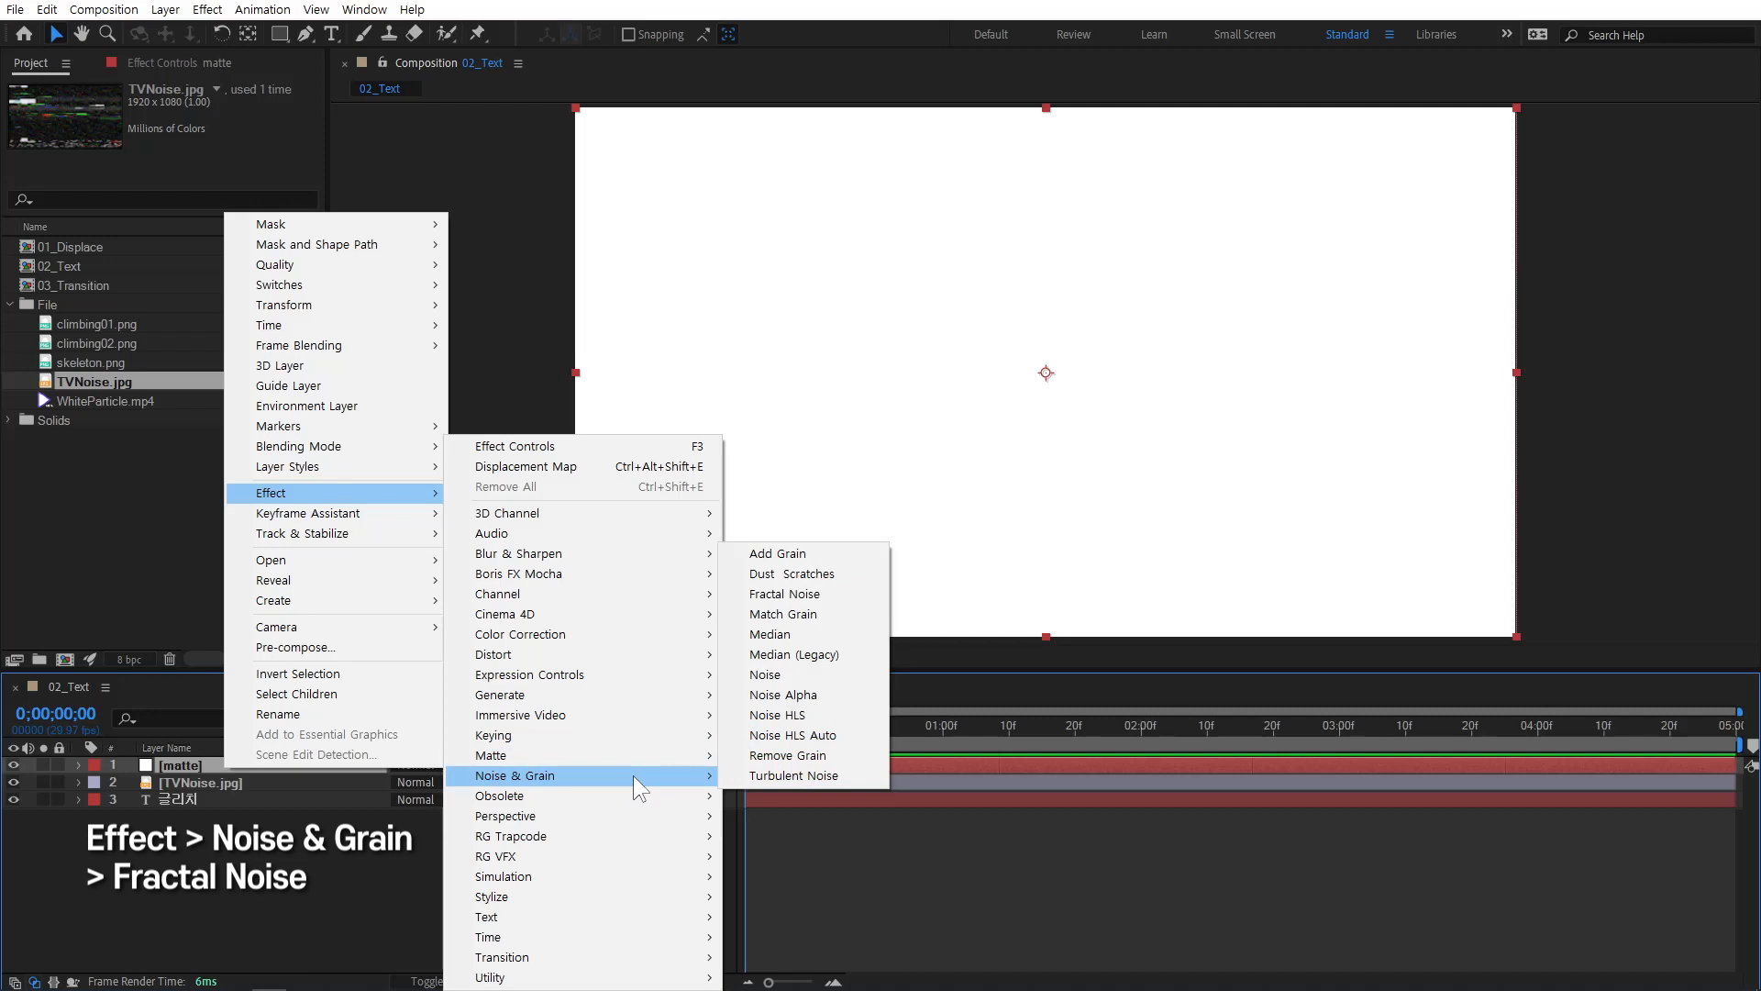
{"action": "left_click", "coordinate": [808, 596]}
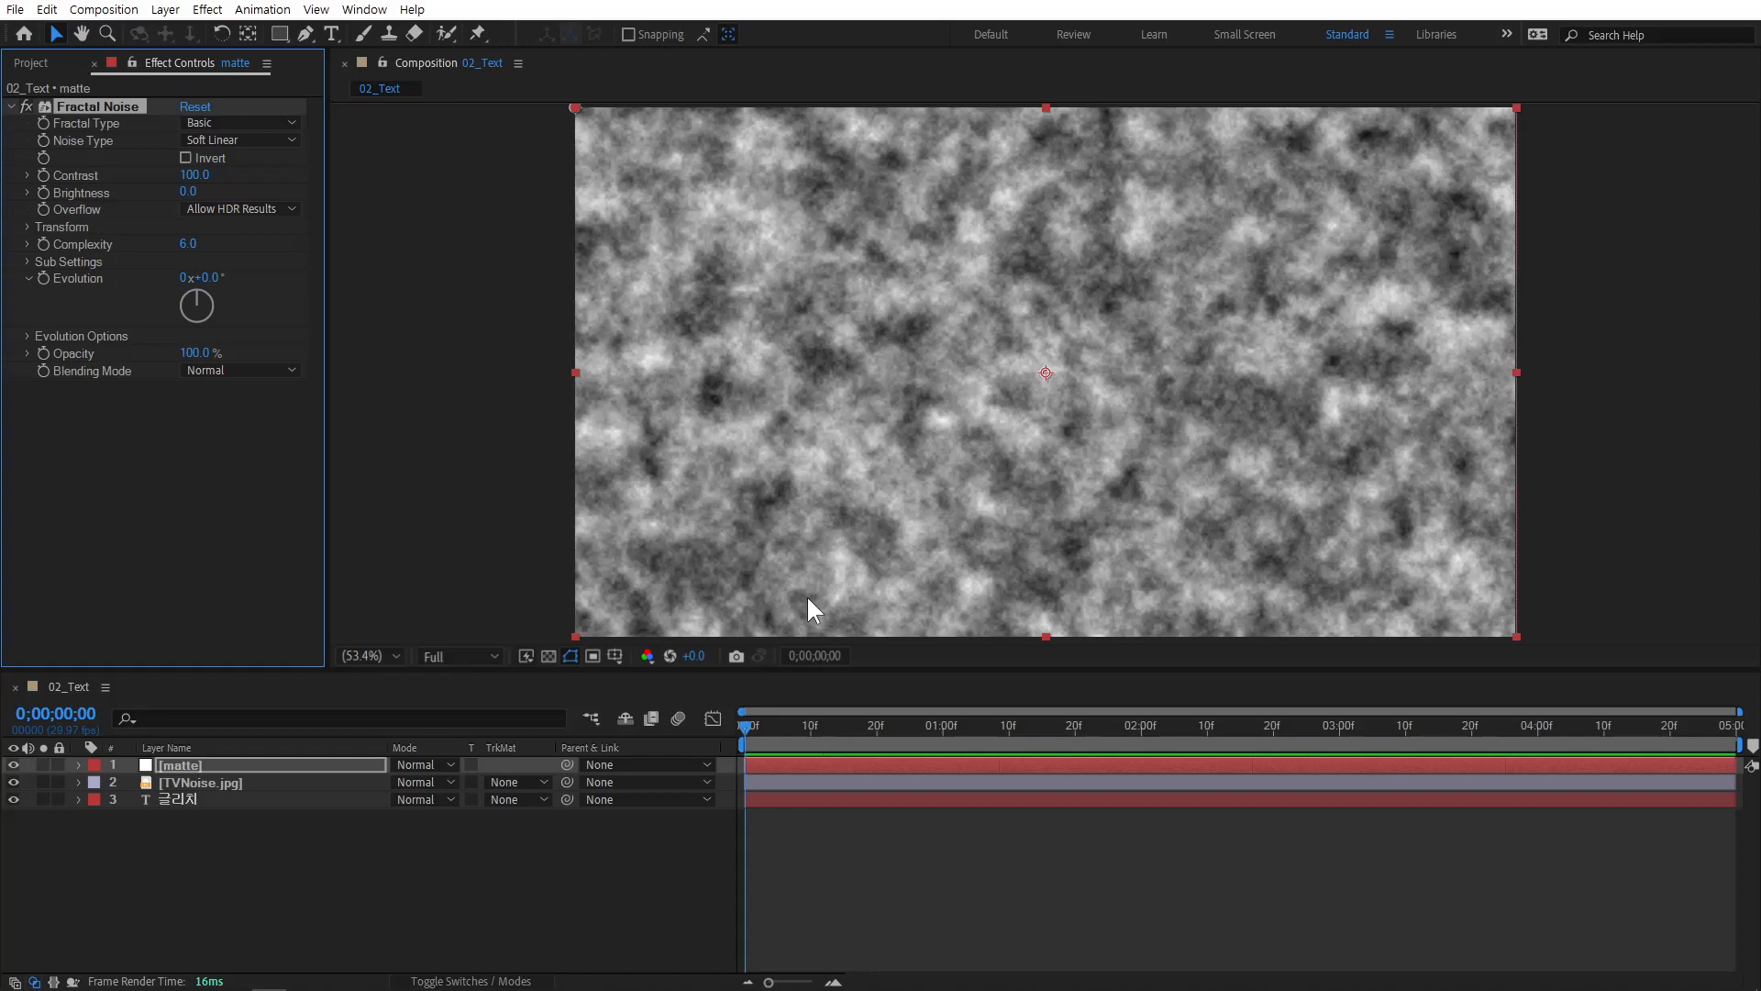
Set the Fractal Noise to Block noise type, with contrast 486 and brightness -54.
{"action": "left_click", "coordinate": [217, 142]}
{"action": "left_click", "coordinate": [273, 158]}
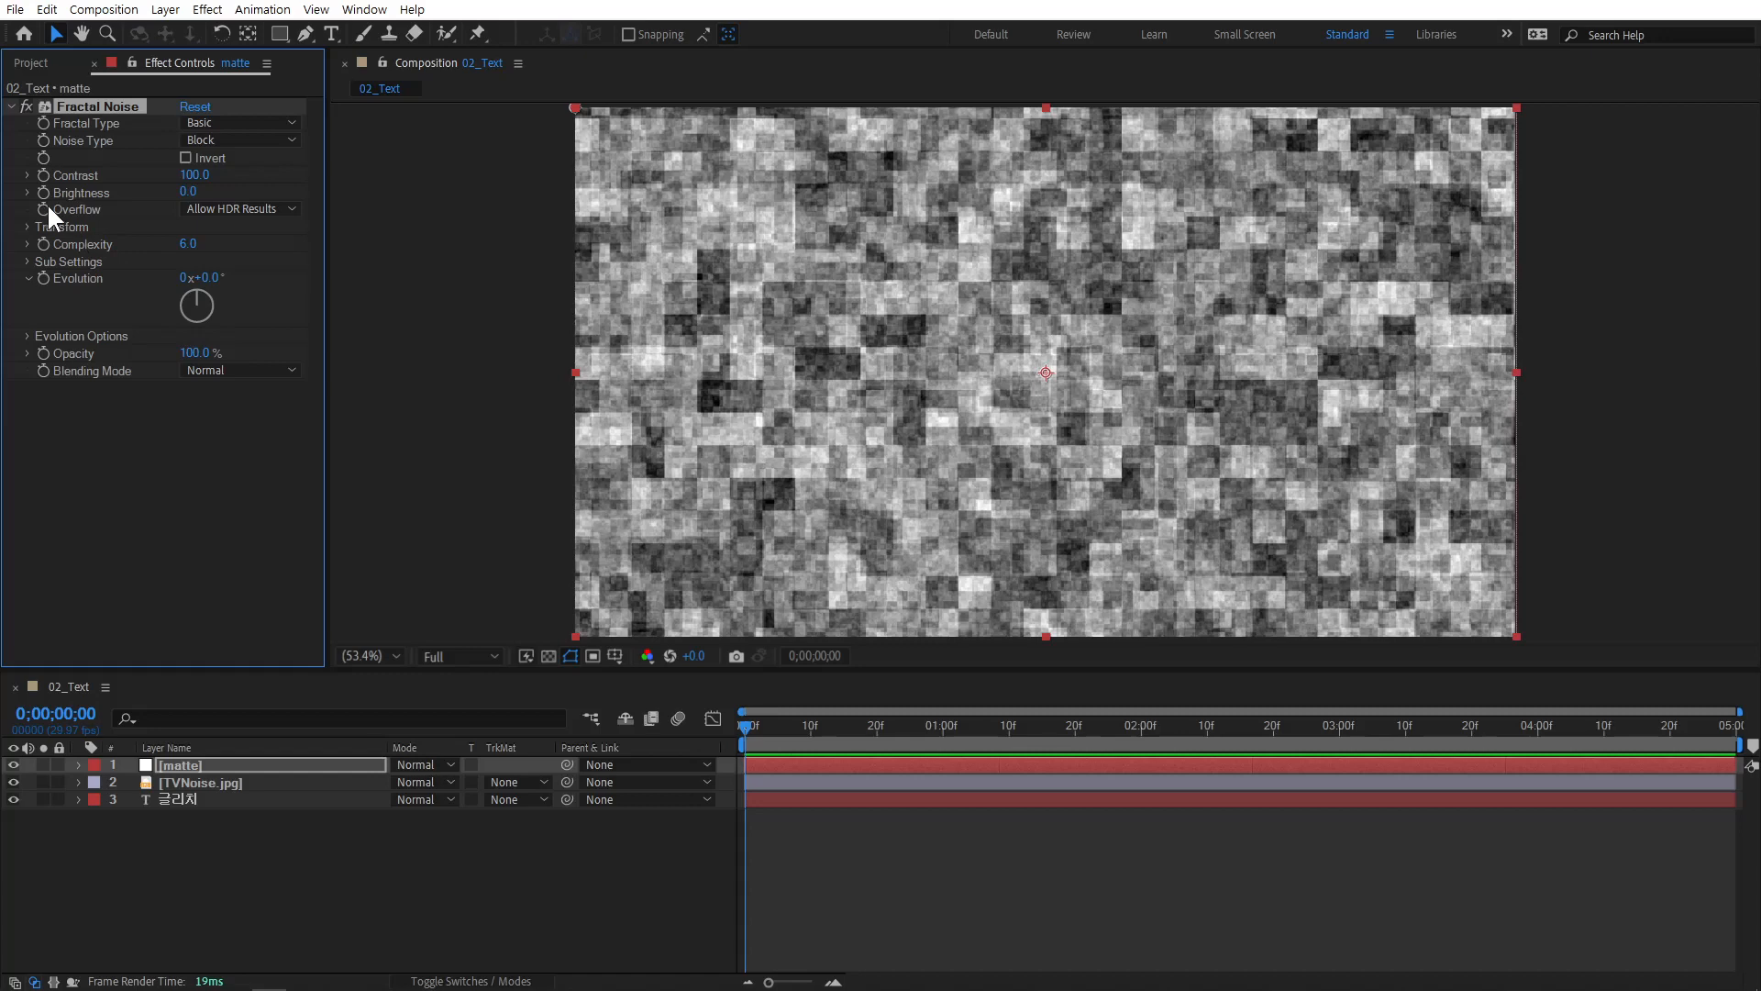
{"action": "left_click_drag", "start_coordinate": [193, 175], "coordinate": [503, 181]}
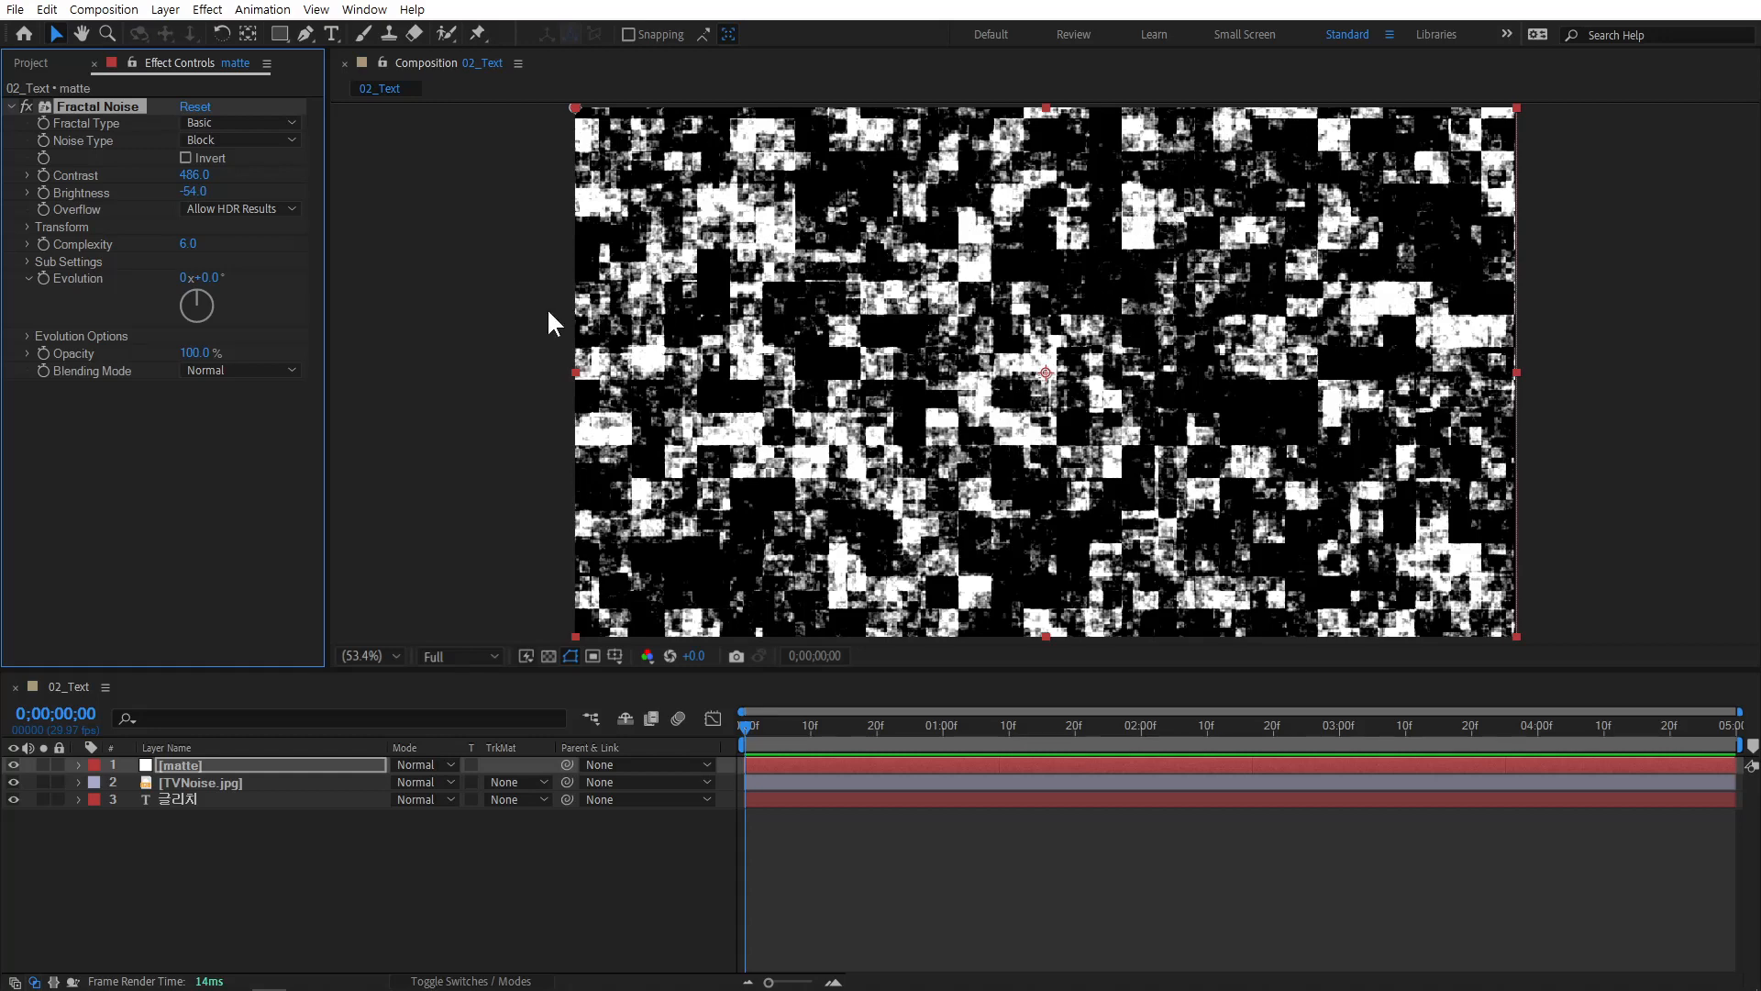
Turn off uniform scaling in the Fractal Noise transform and stretch the noise to scale width 4152 and scale height 66.
{"action": "left_click", "coordinate": [27, 227]}
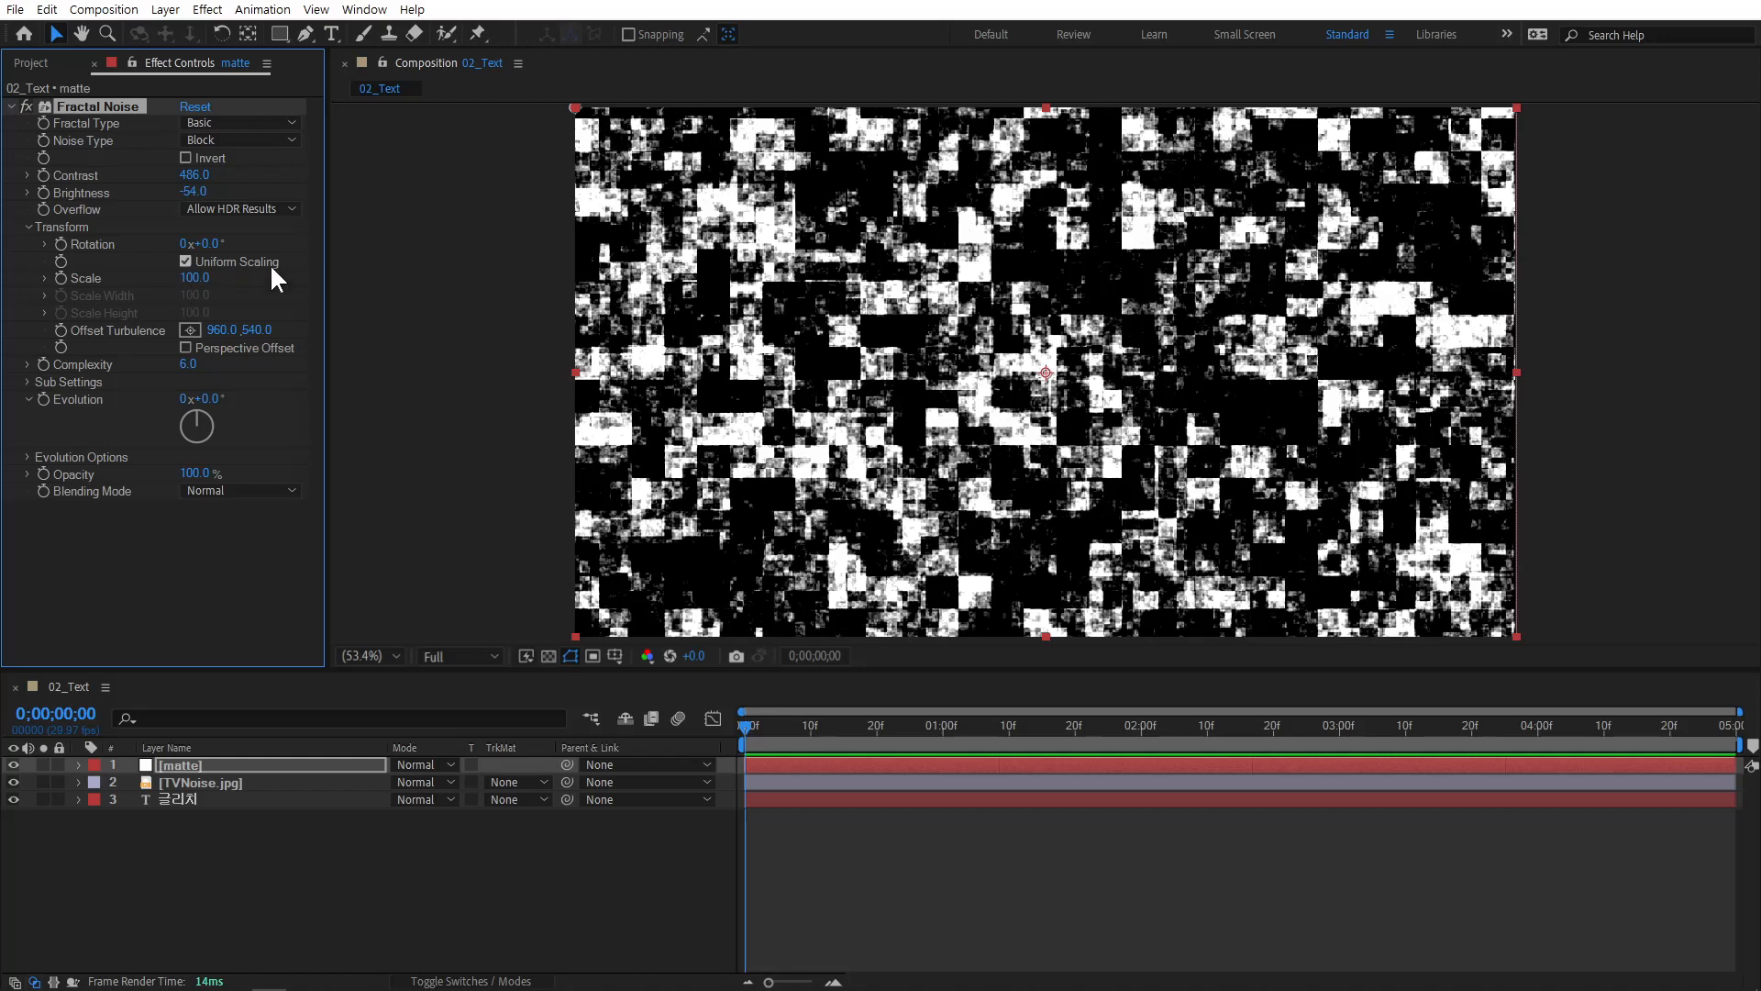
{"action": "left_click", "coordinate": [187, 262]}
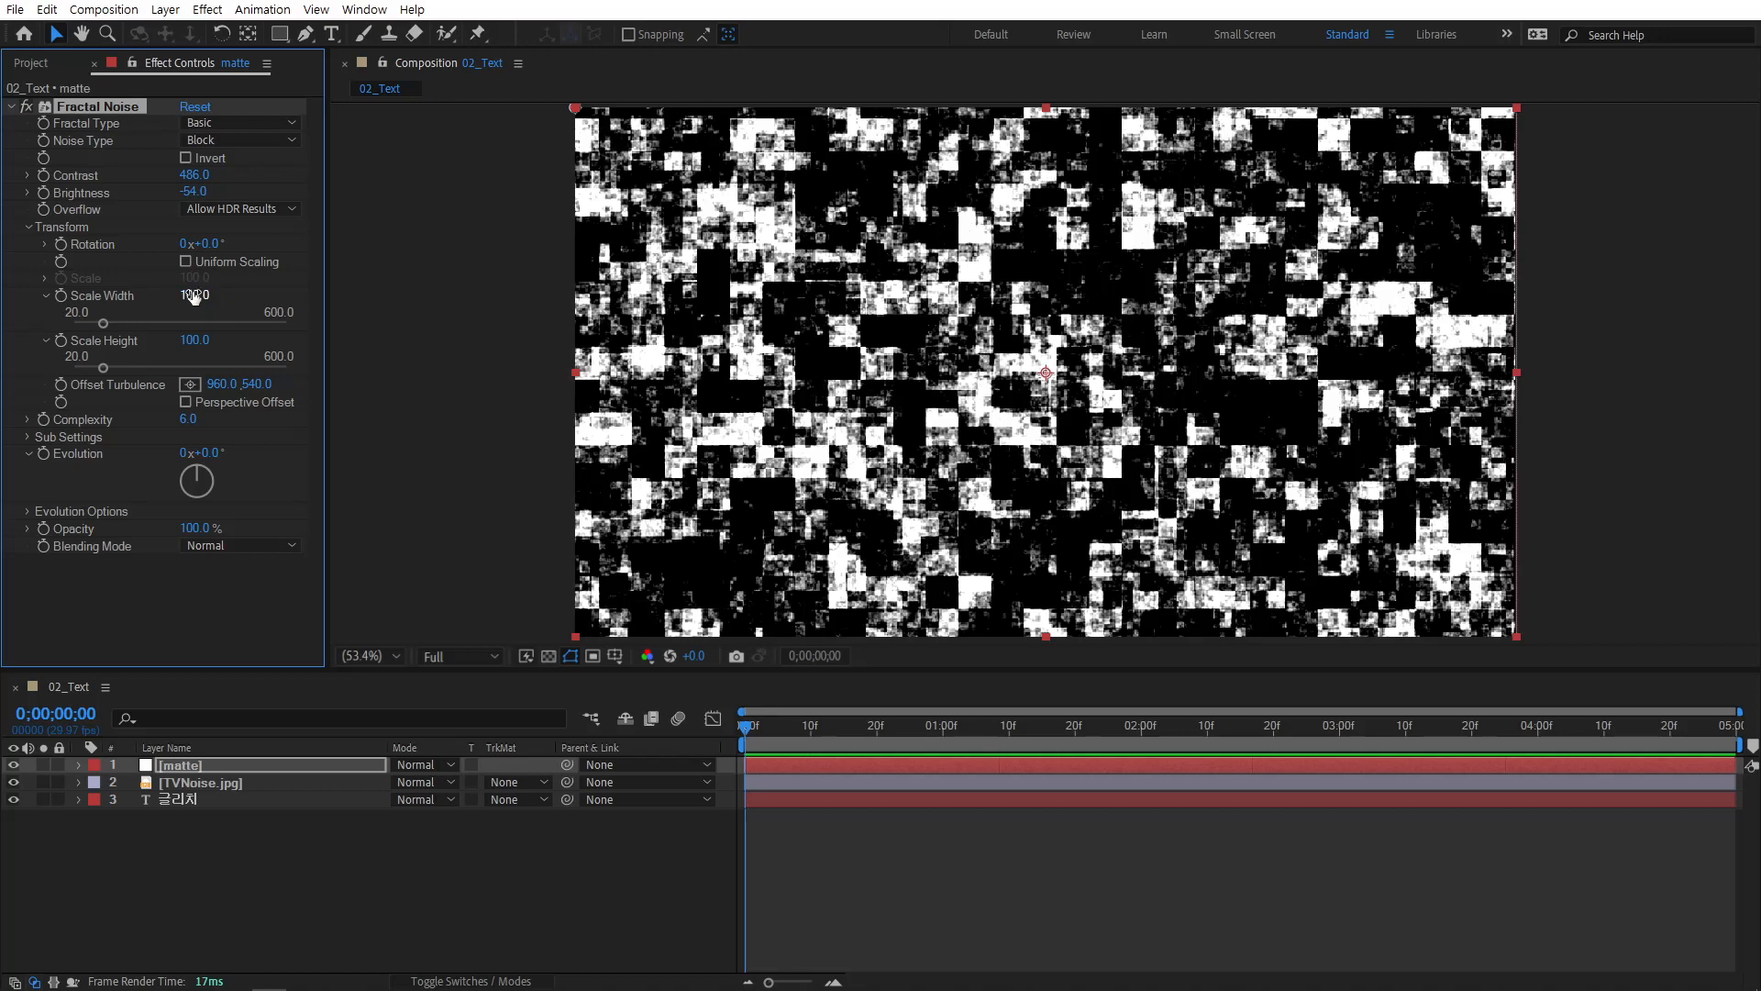
{"action": "left_click_drag", "start_coordinate": [196, 295], "coordinate": [1660, 302]}
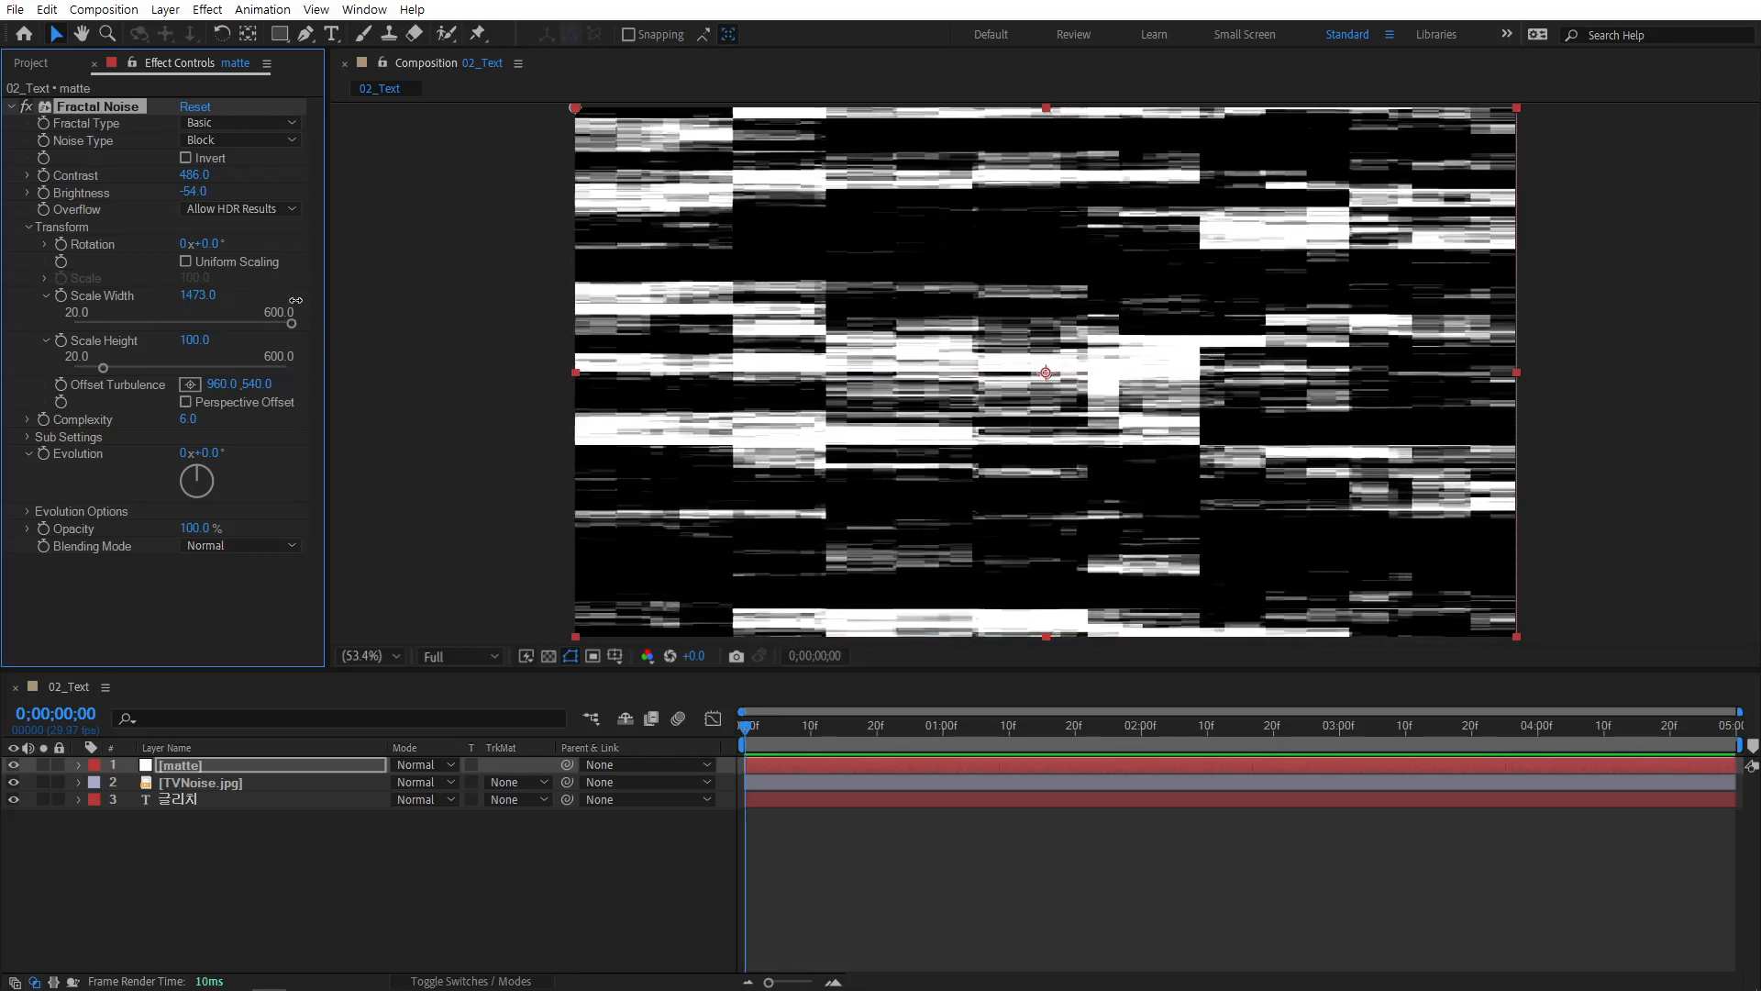
{"action": "left_click_drag", "start_coordinate": [268, 299], "coordinate": [303, 297]}
{"action": "left_click_drag", "start_coordinate": [195, 341], "coordinate": [432, 315]}
{"action": "left_click_drag", "start_coordinate": [197, 296], "coordinate": [1681, 284]}
{"action": "left_click_drag", "start_coordinate": [199, 295], "coordinate": [591, 438]}
{"action": "left_click_drag", "start_coordinate": [823, 724], "coordinate": [608, 722]}
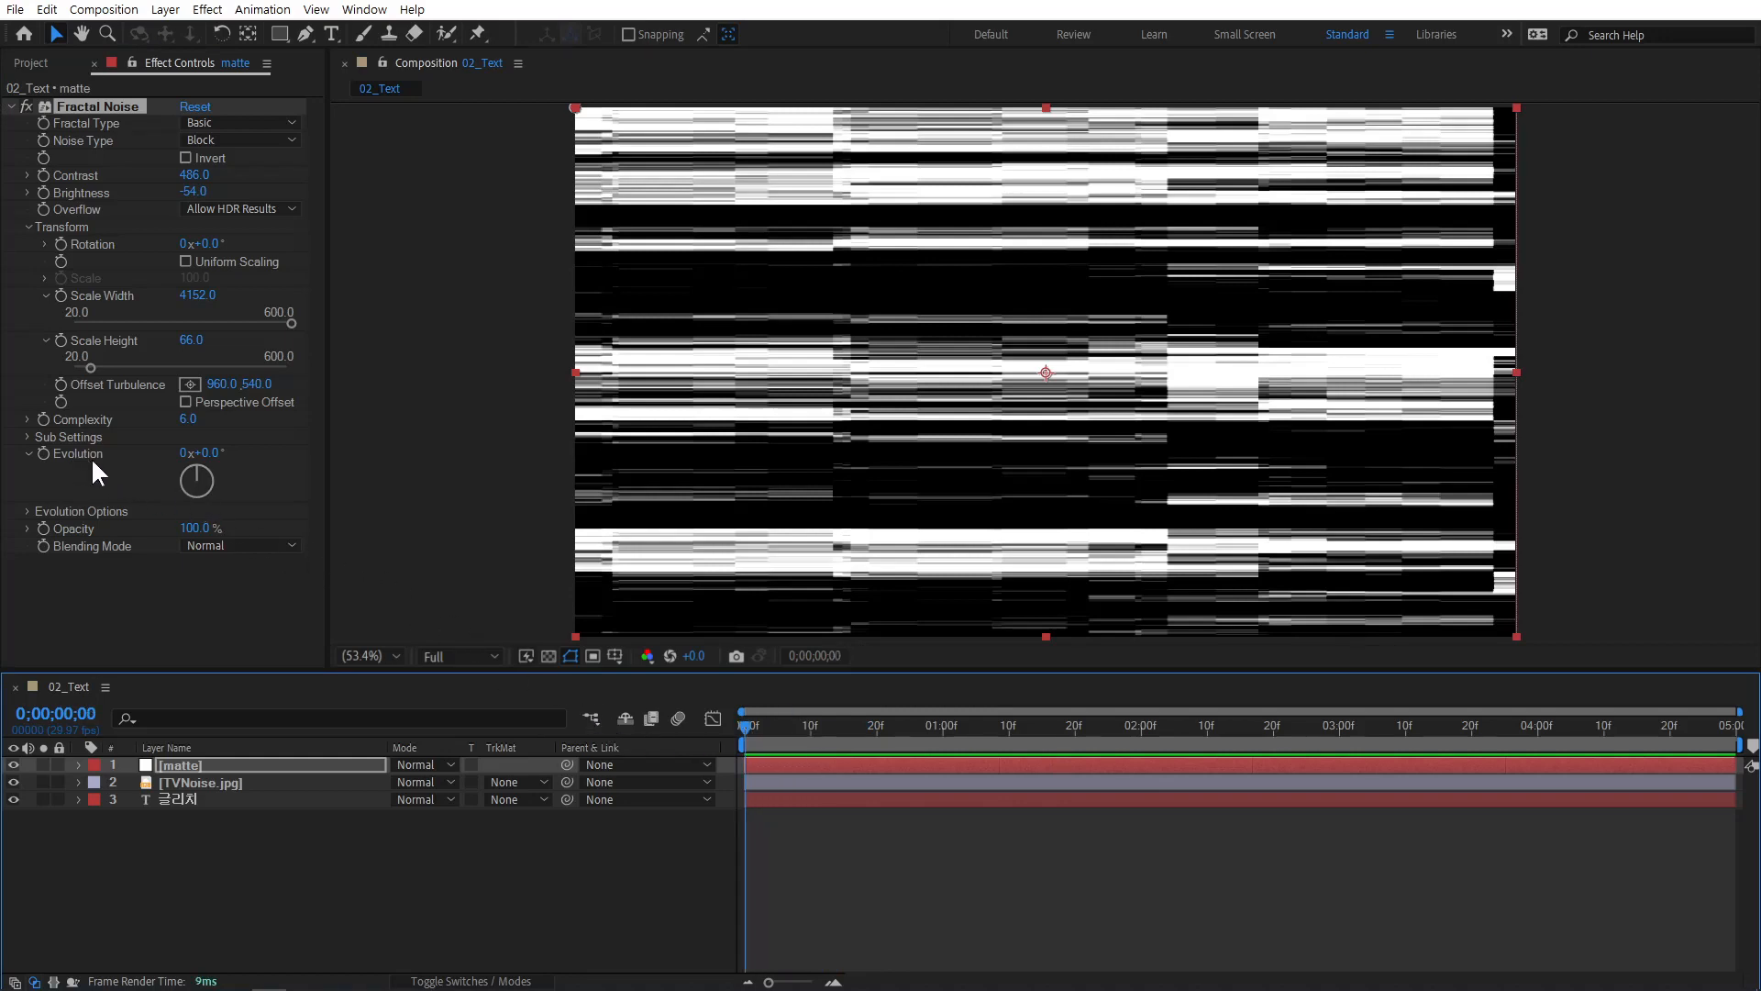
Try changing the Fractal Noise Evolution angle to see how the pattern moves, and reset it to 0.
{"action": "mouse_move", "coordinate": [202, 465]}
{"action": "left_mouse_down"}
{"action": "mouse_move", "coordinate": [228, 505]}
{"action": "mouse_move", "coordinate": [162, 514]}
{"action": "mouse_move", "coordinate": [208, 534]}
{"action": "mouse_move", "coordinate": [219, 466]}
{"action": "left_mouse_up"}
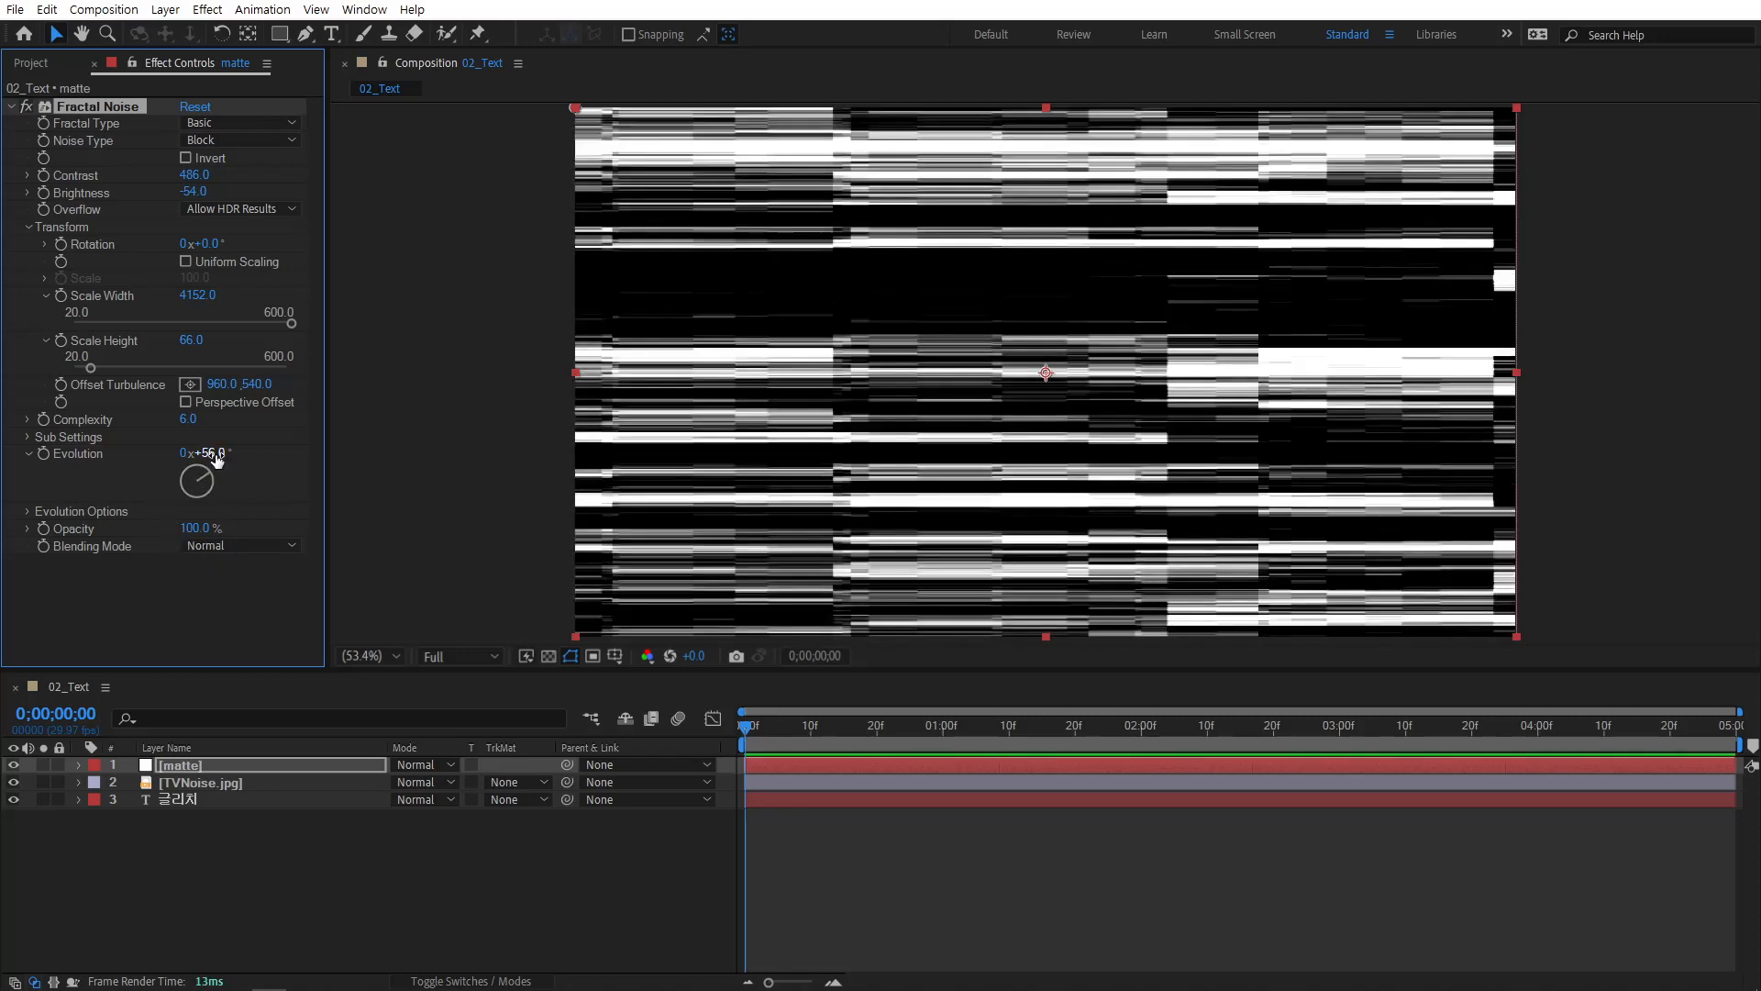
{"action": "left_click", "coordinate": [218, 454]}
{"action": "type", "text": "0"}
{"action": "key", "text": "Return"}
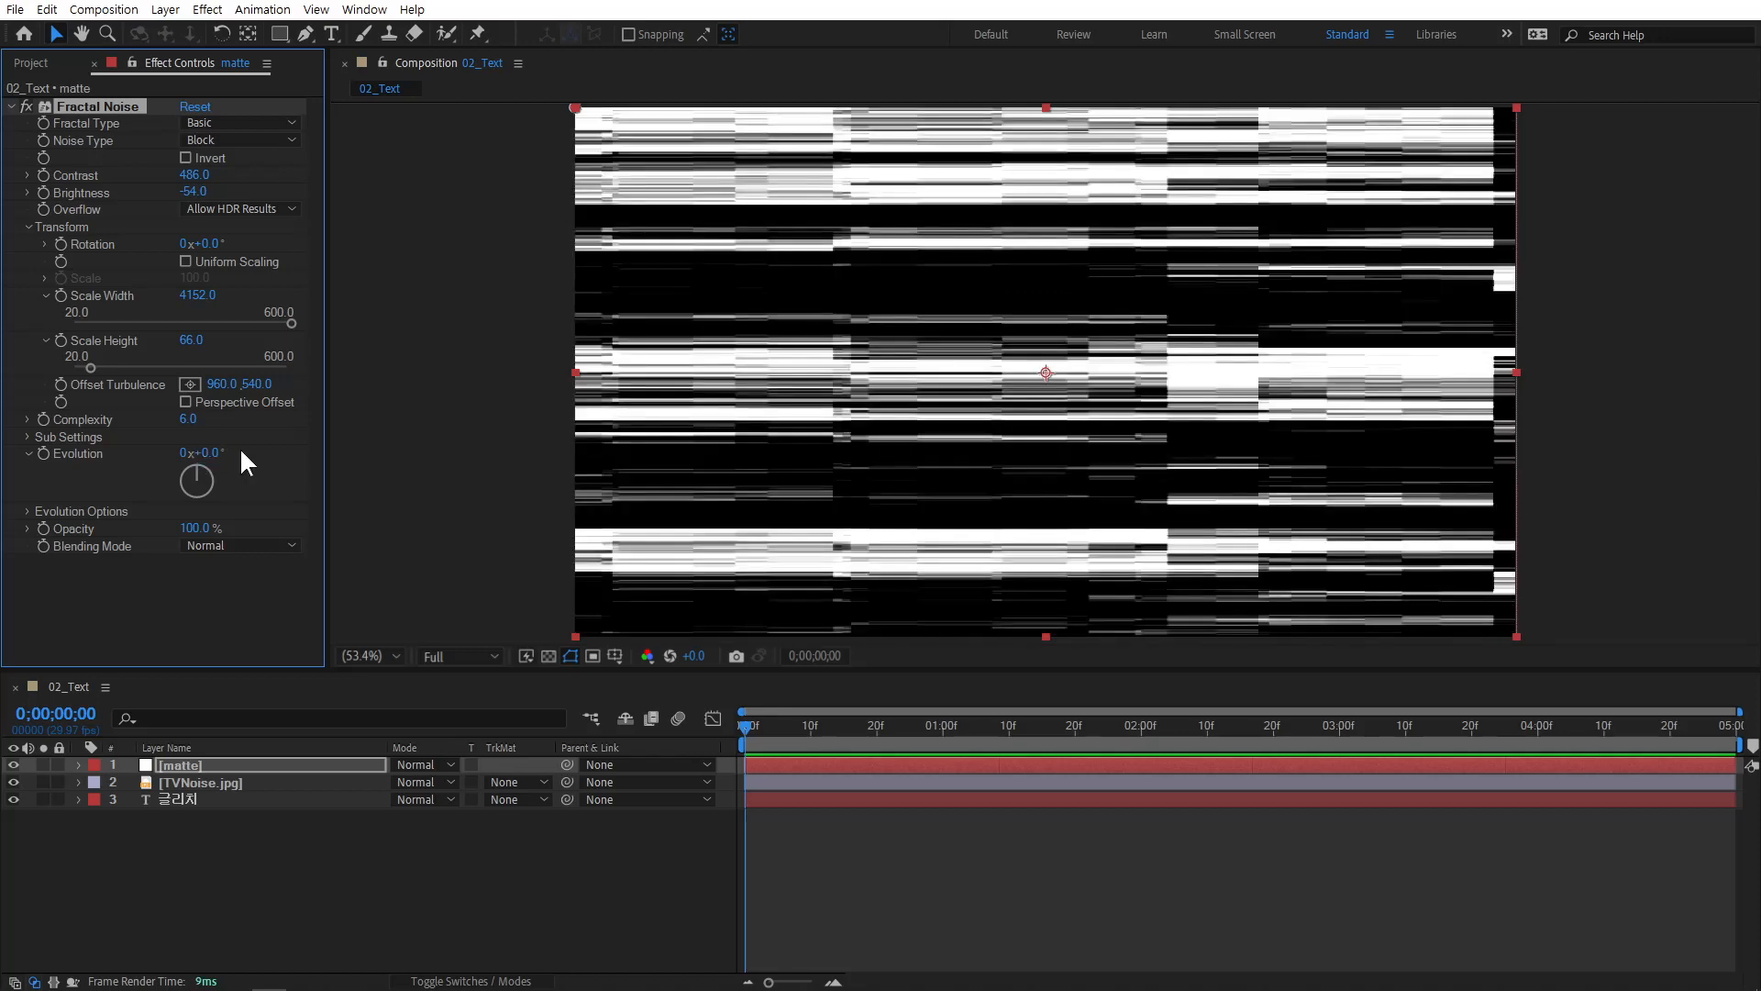
Animate the Fractal Noise Evolution with the expression time*700 and preview the moving noise.
{"action": "left_click", "coordinate": [43, 453], "text": "alt"}
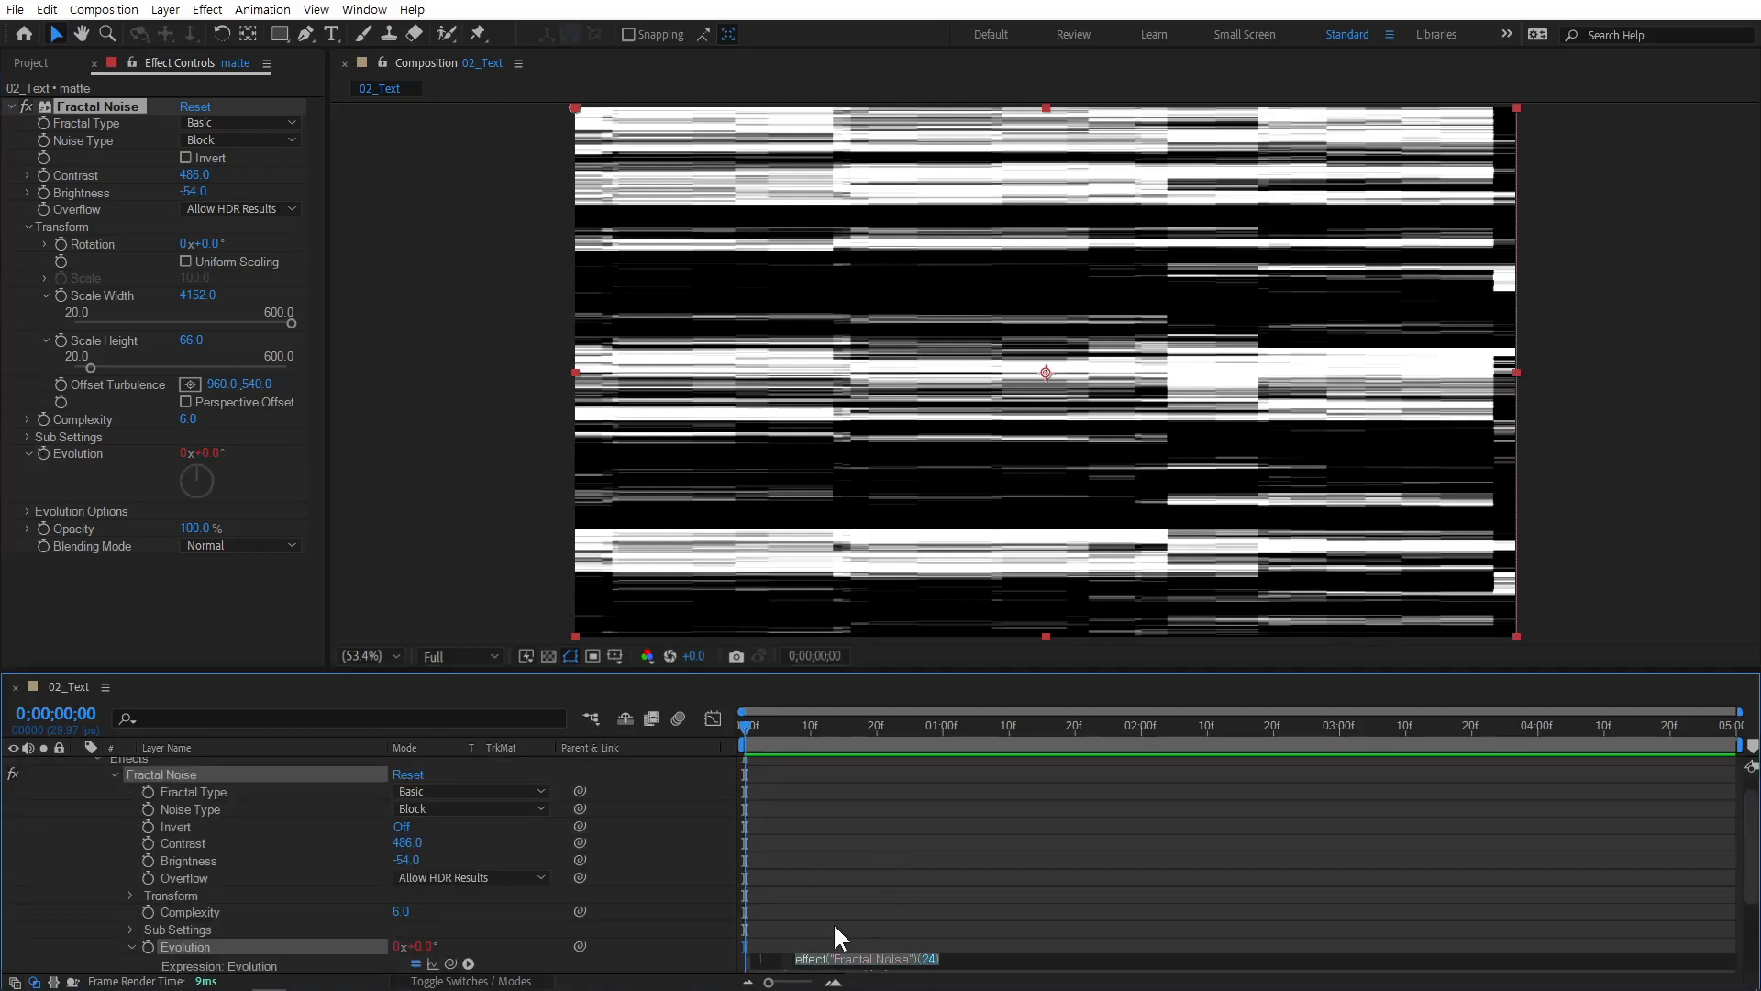
{"action": "scroll", "coordinate": [867, 910], "scroll_direction": "down", "scroll_amount": 2}
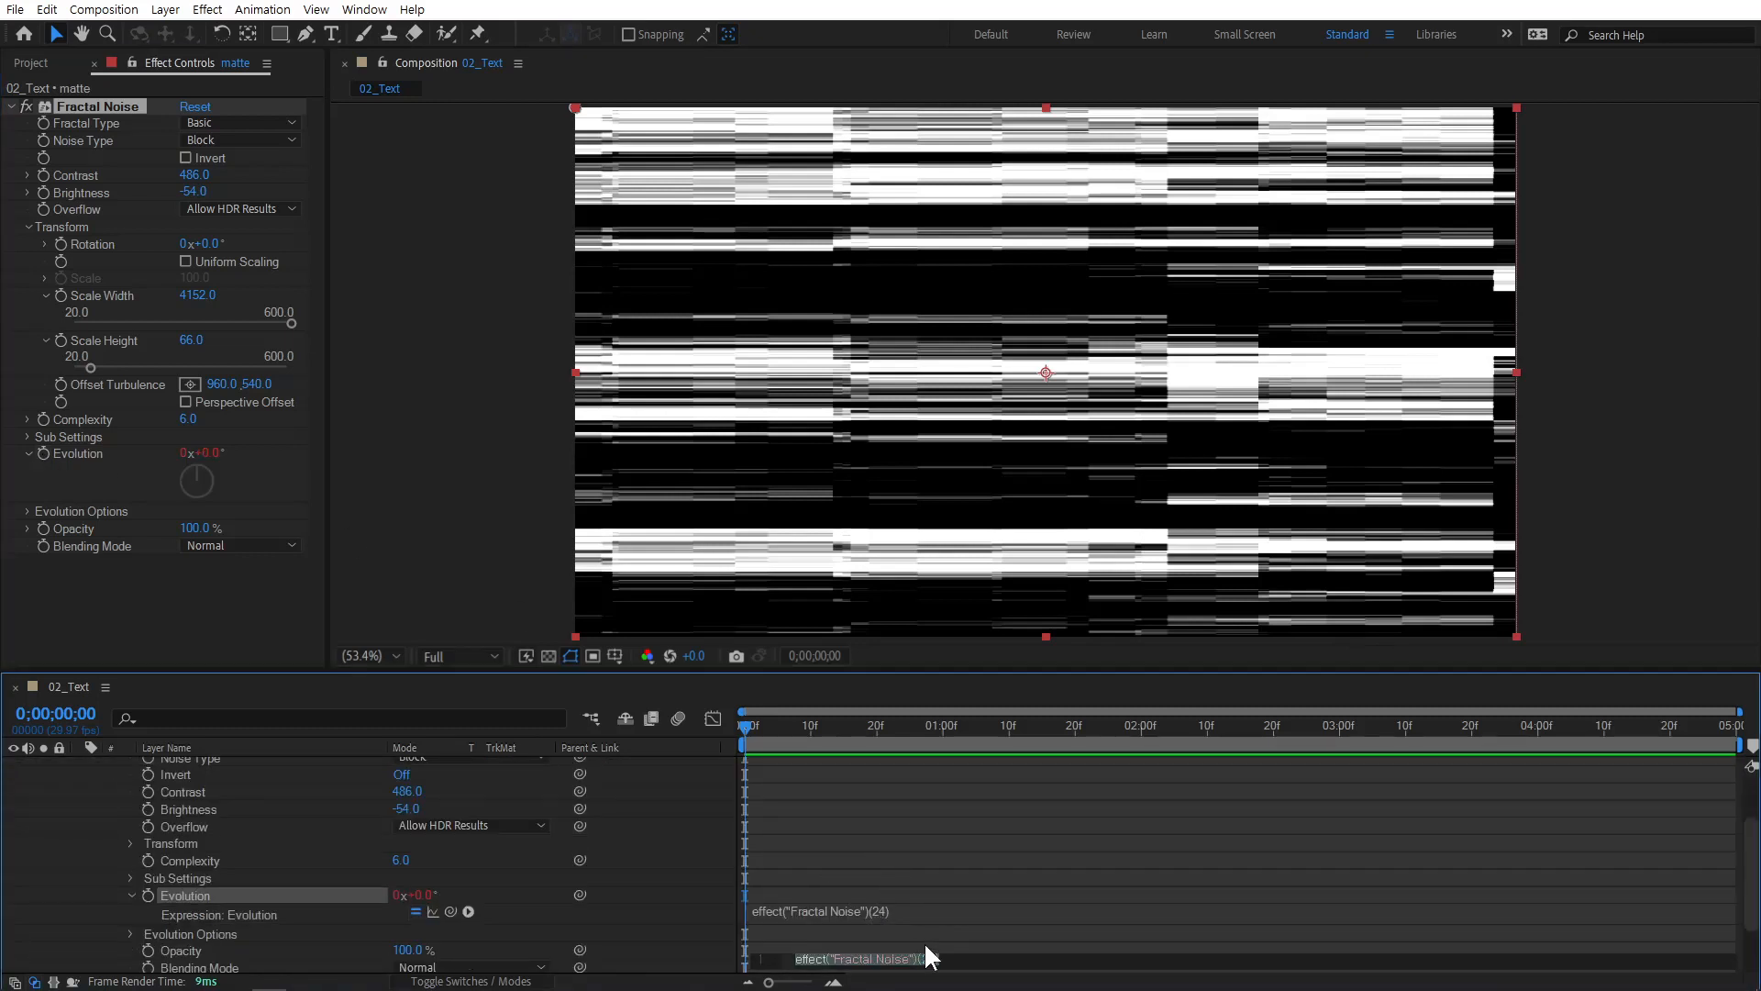
{"action": "type", "text": "tim"}
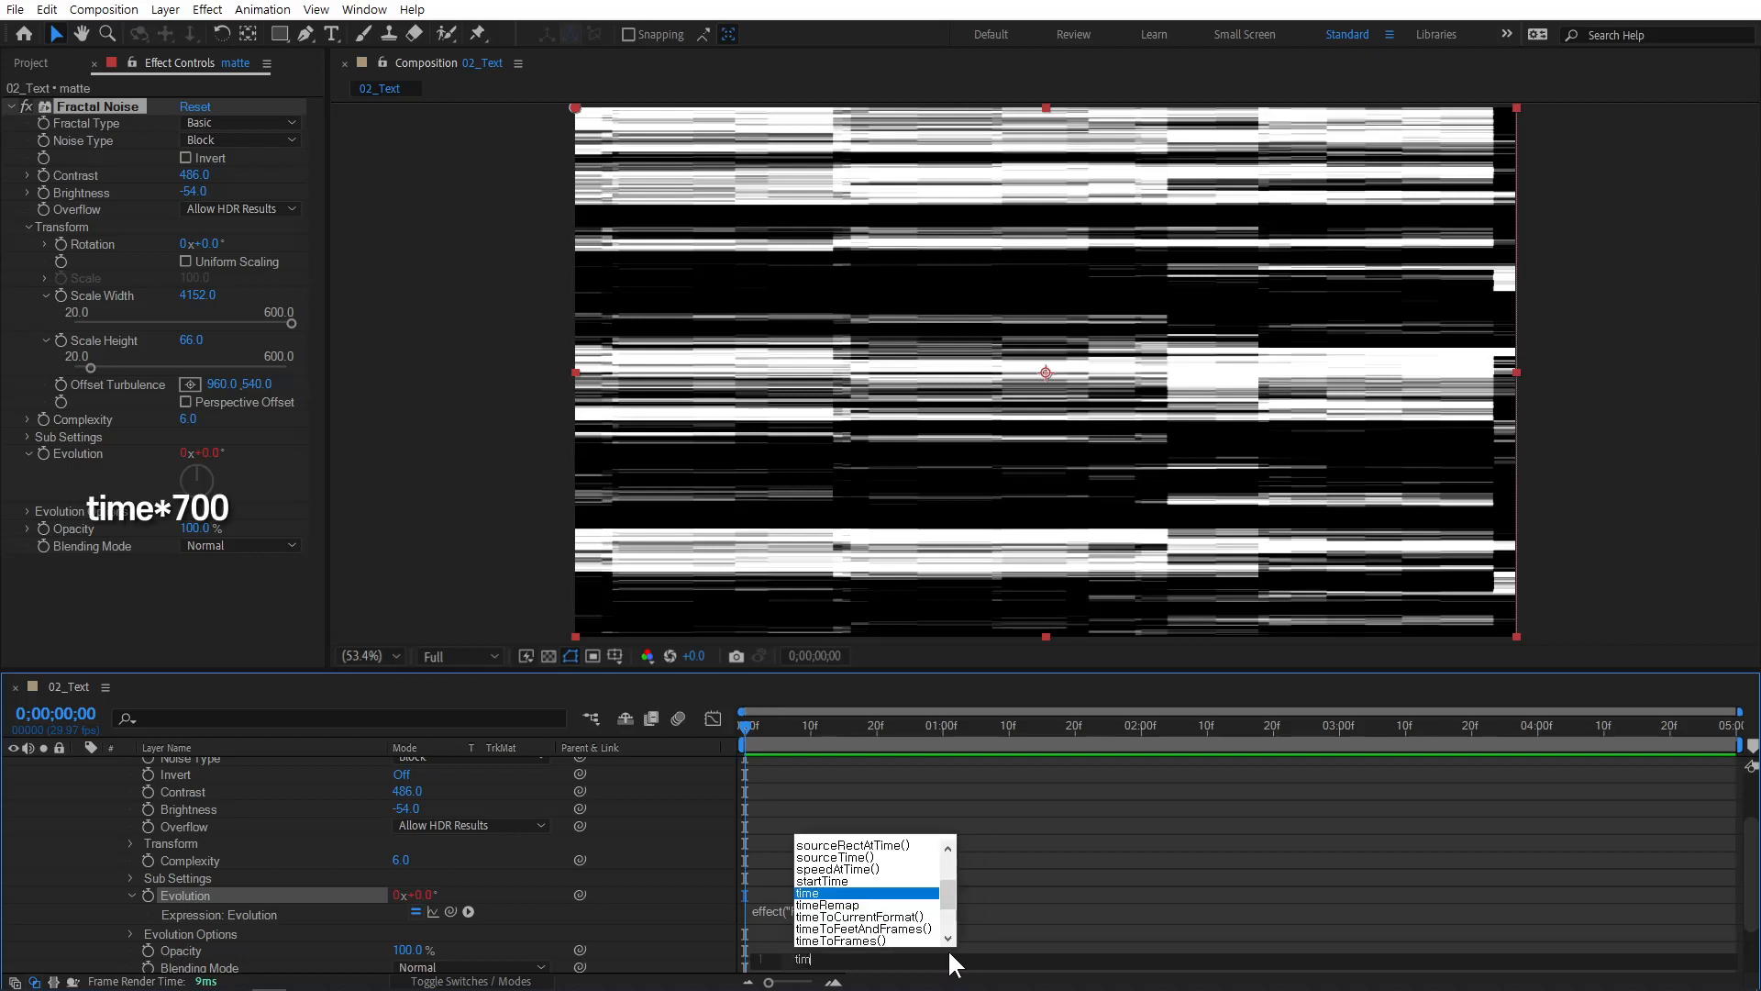
{"action": "type", "text": "e*700"}
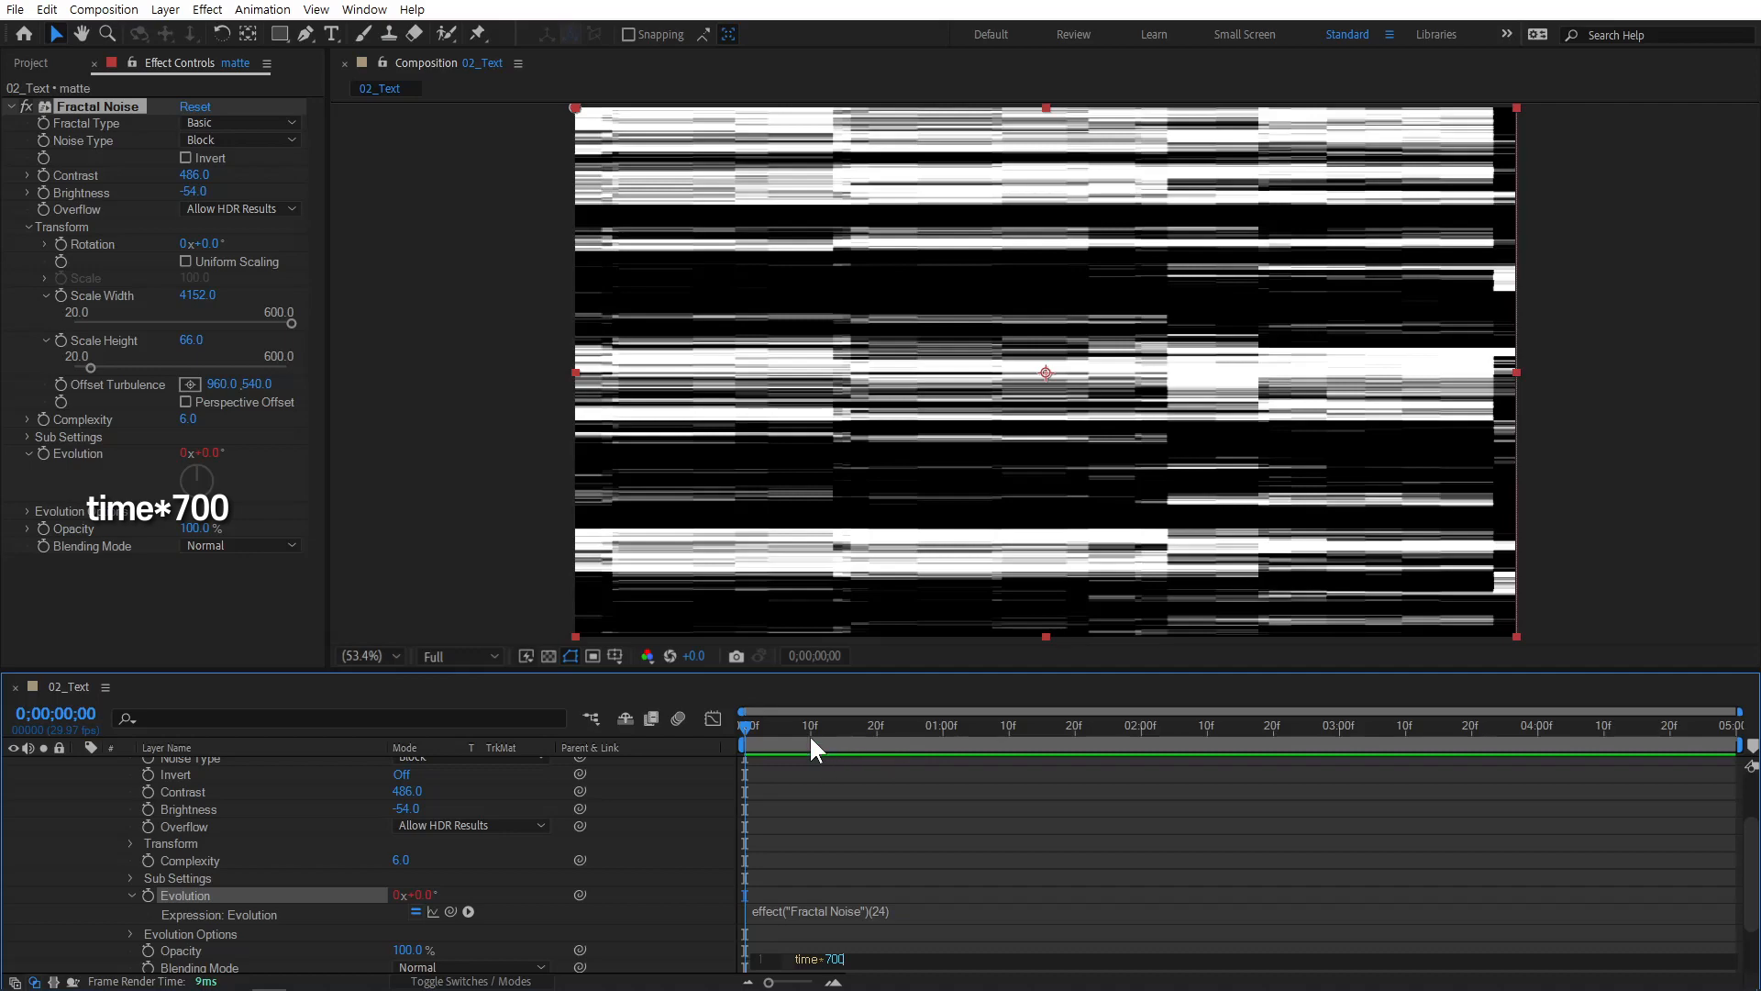
{"action": "left_click_drag", "start_coordinate": [786, 721], "coordinate": [712, 723]}
{"action": "key", "text": "space"}
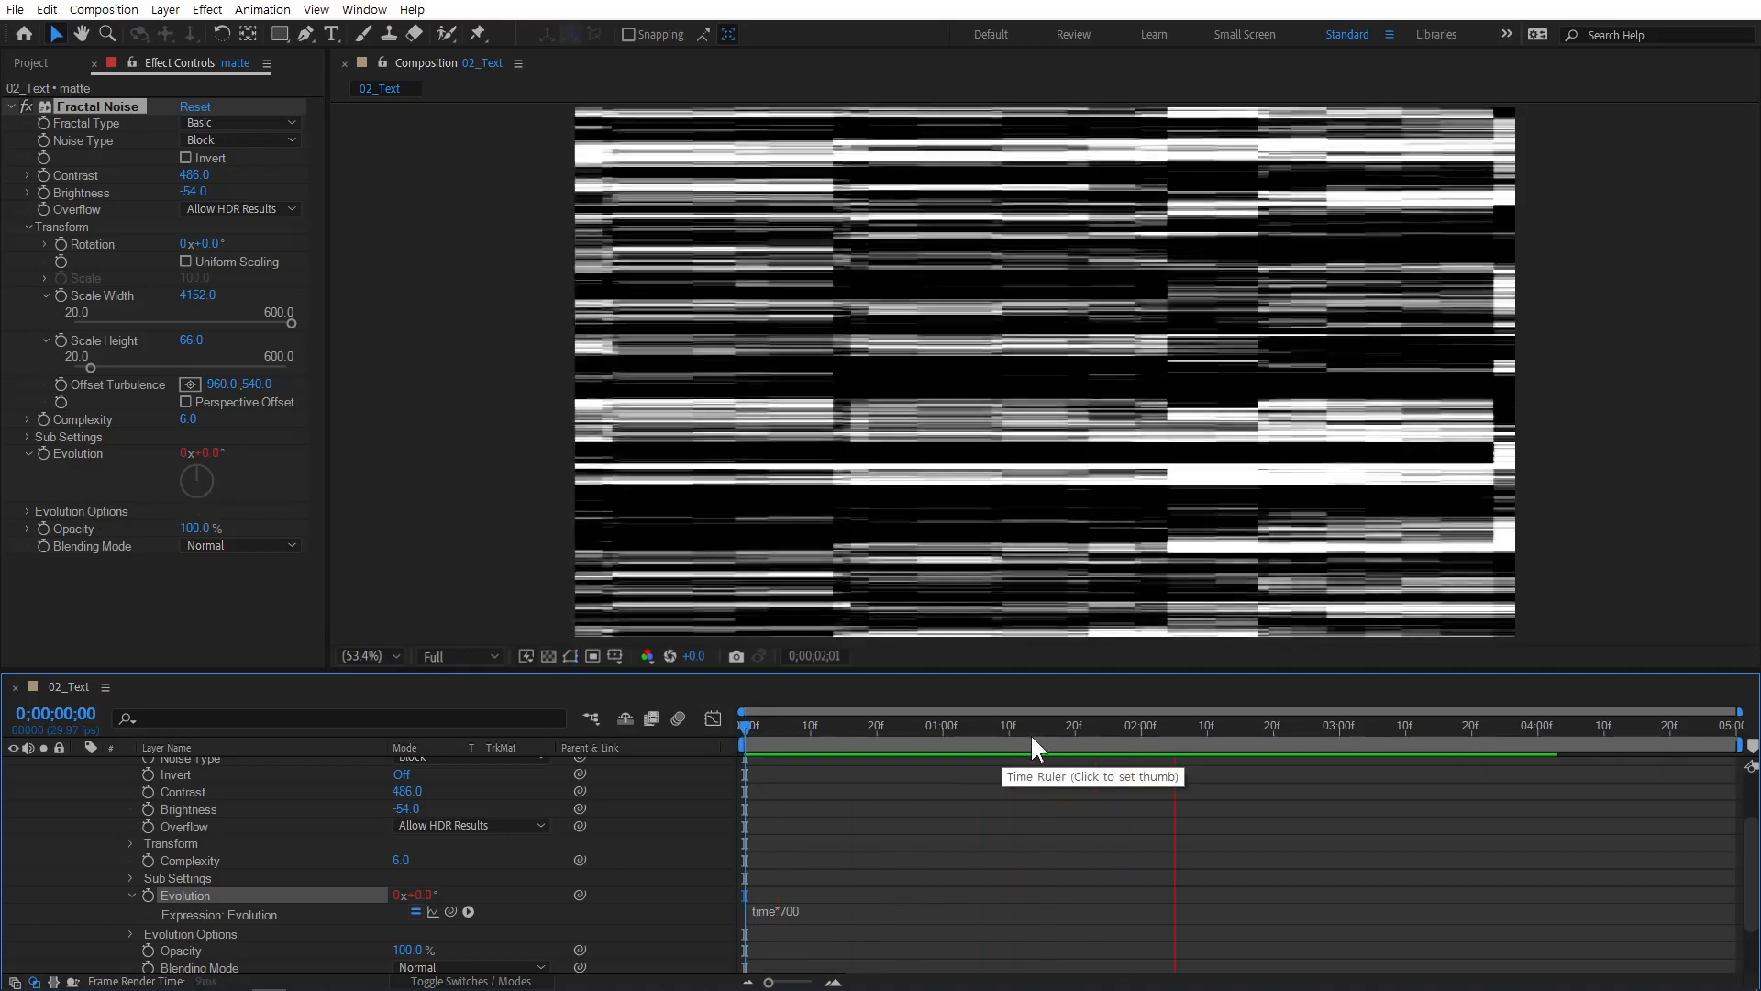
{"action": "left_click_drag", "start_coordinate": [1116, 727], "coordinate": [1072, 738]}
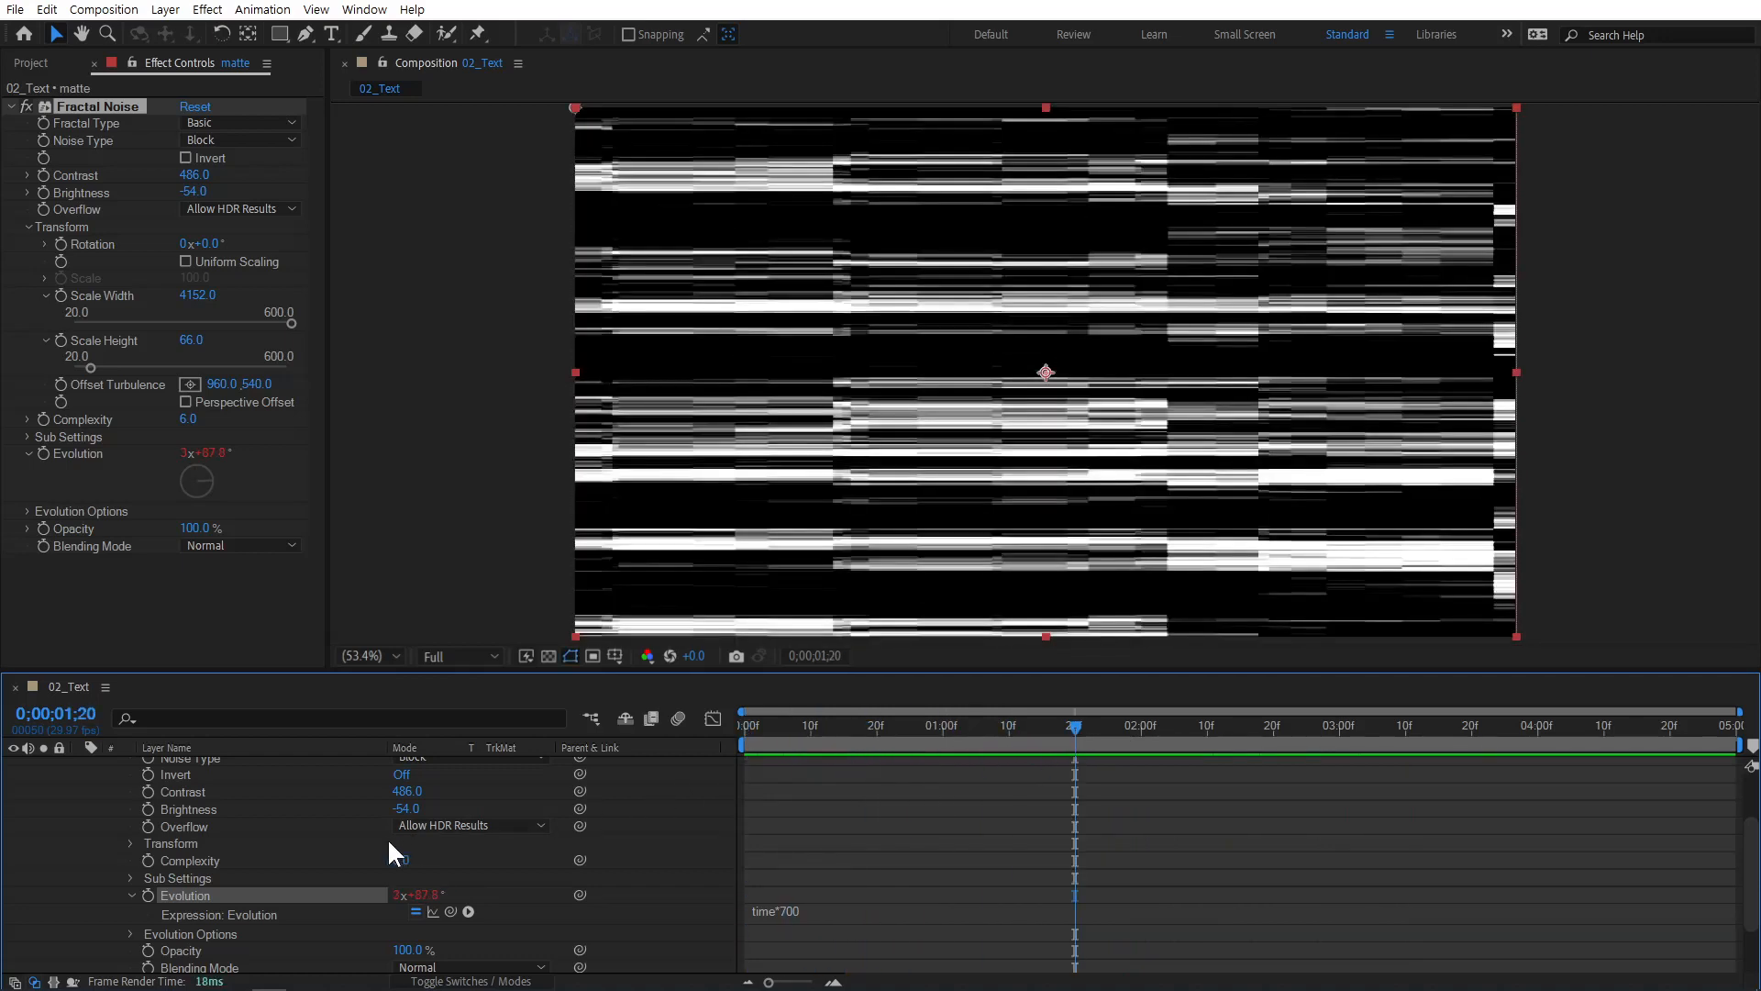
Collapse the matte layer, set the TVNoise.jpg layer's track matte to Luma Matte "matte", and preview it at nearby frames.
{"action": "scroll", "coordinate": [279, 817], "scroll_direction": "up", "scroll_amount": 3}
{"action": "left_click", "coordinate": [80, 765]}
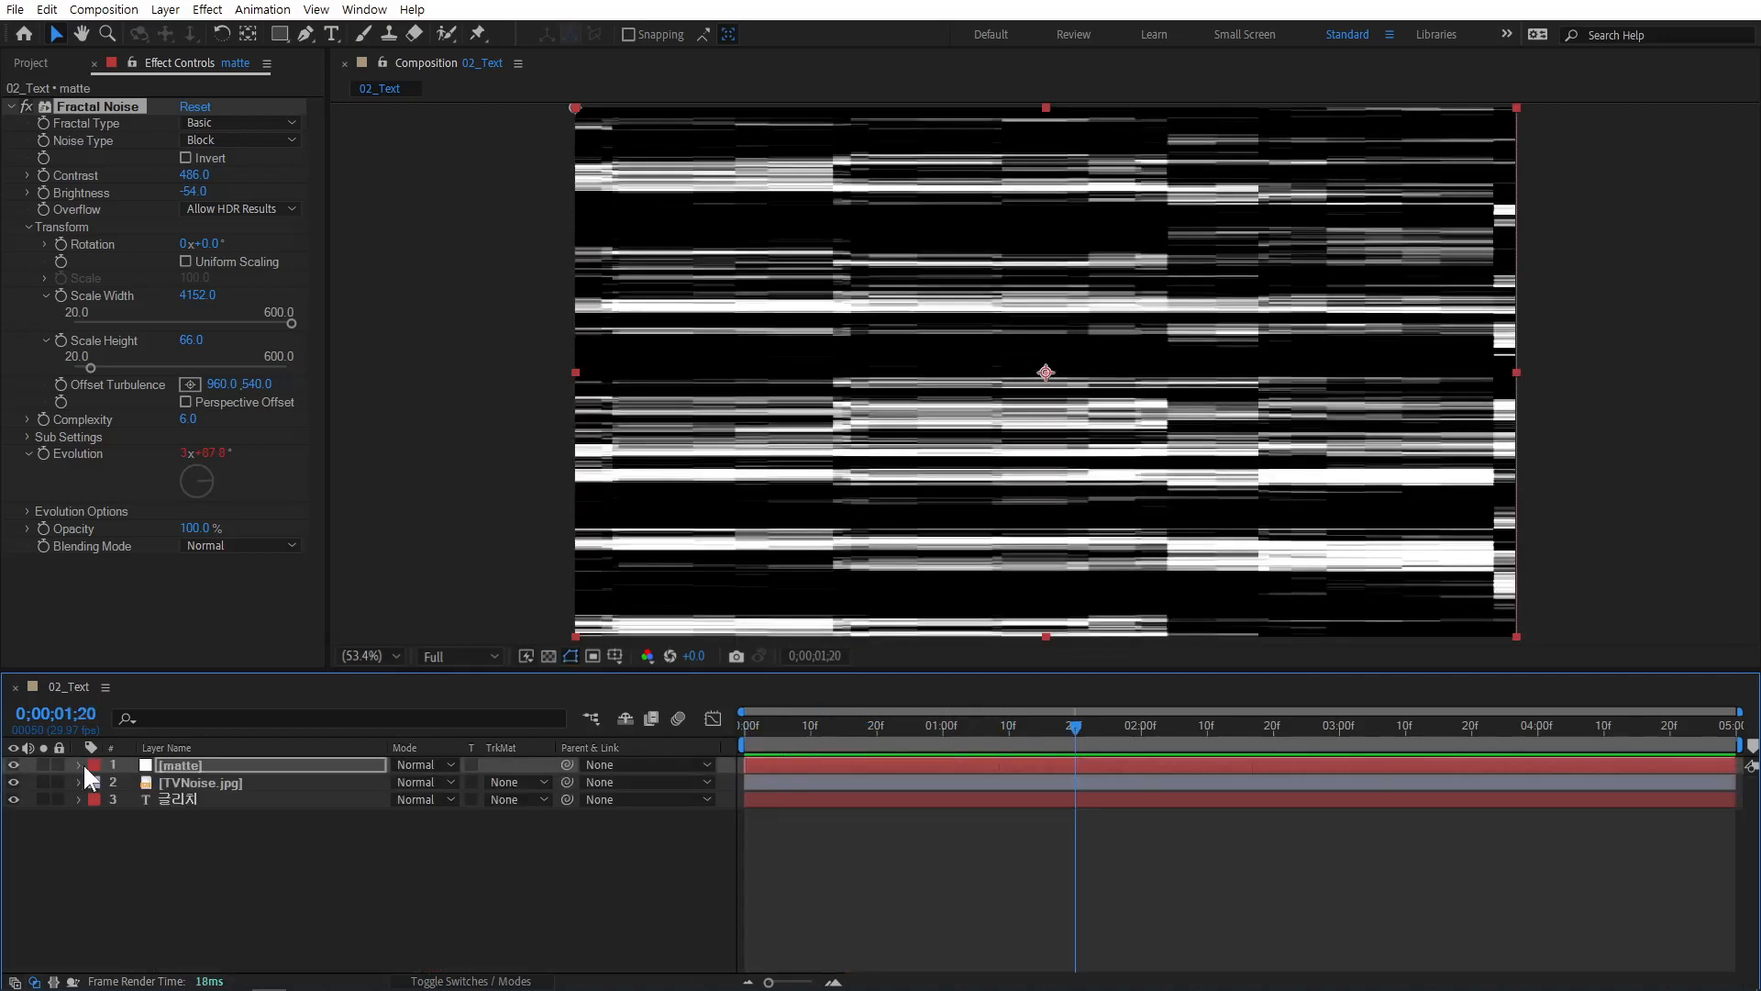
{"action": "left_click", "coordinate": [173, 765]}
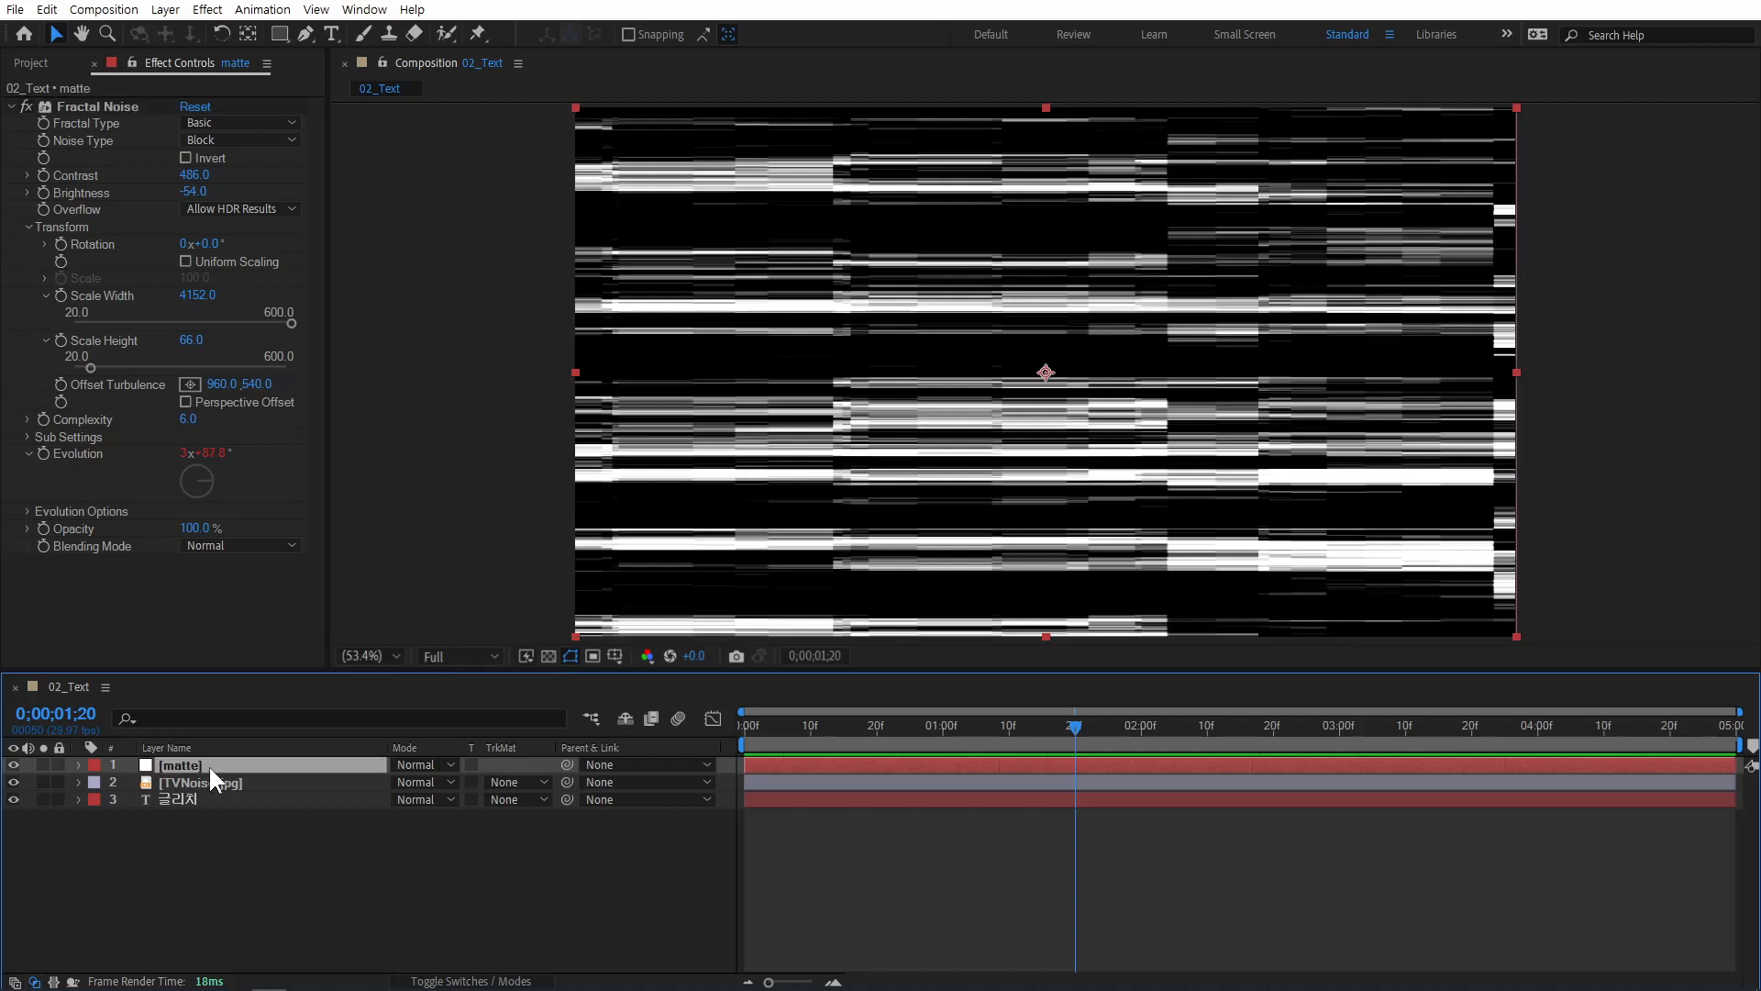
{"action": "left_click", "coordinate": [229, 782]}
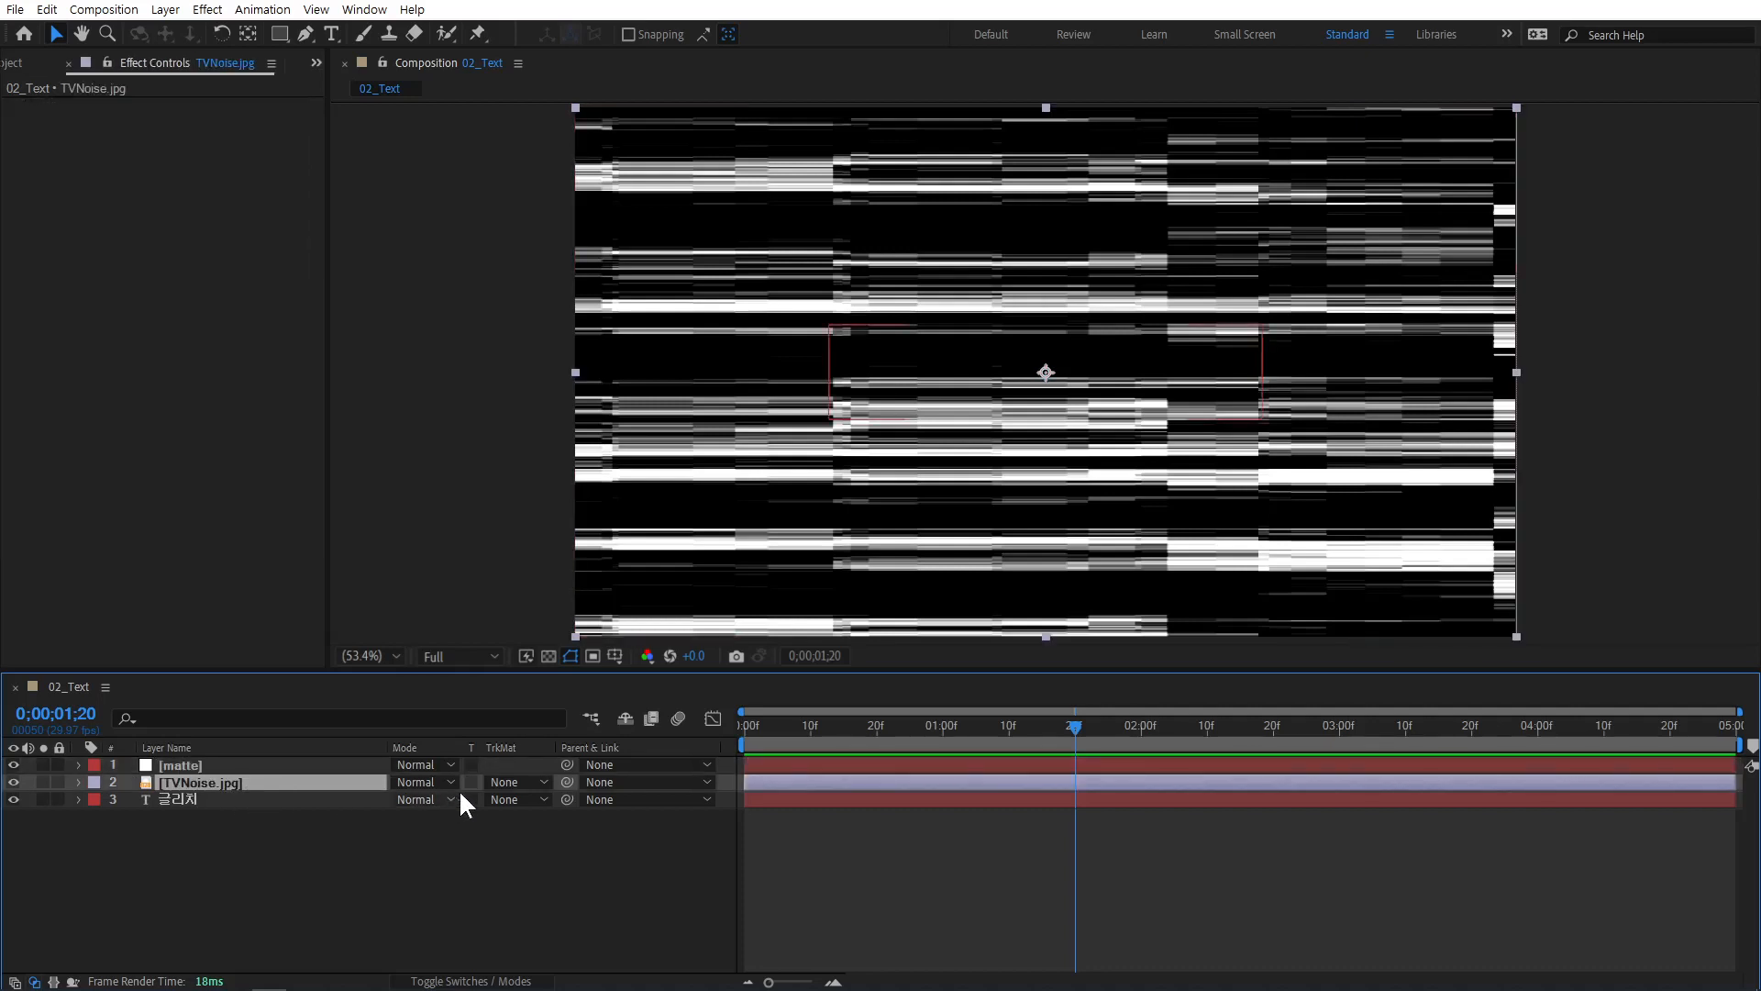
{"action": "left_click", "coordinate": [542, 782]}
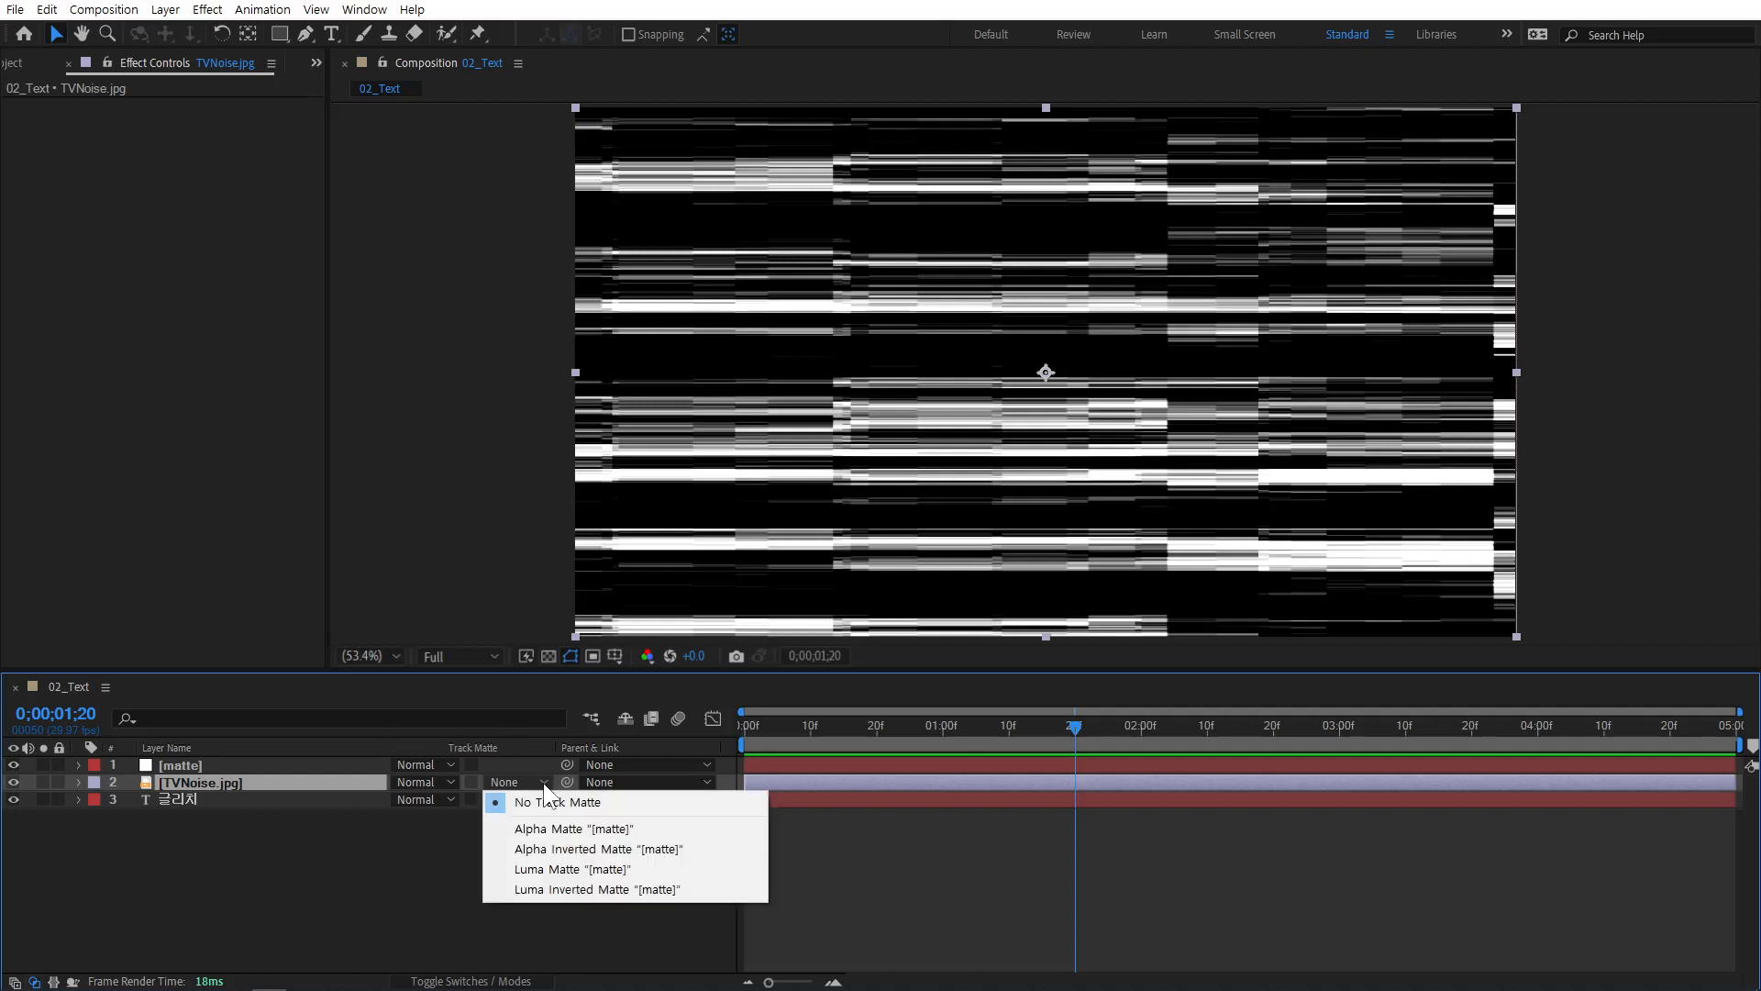
{"action": "left_click", "coordinate": [581, 872]}
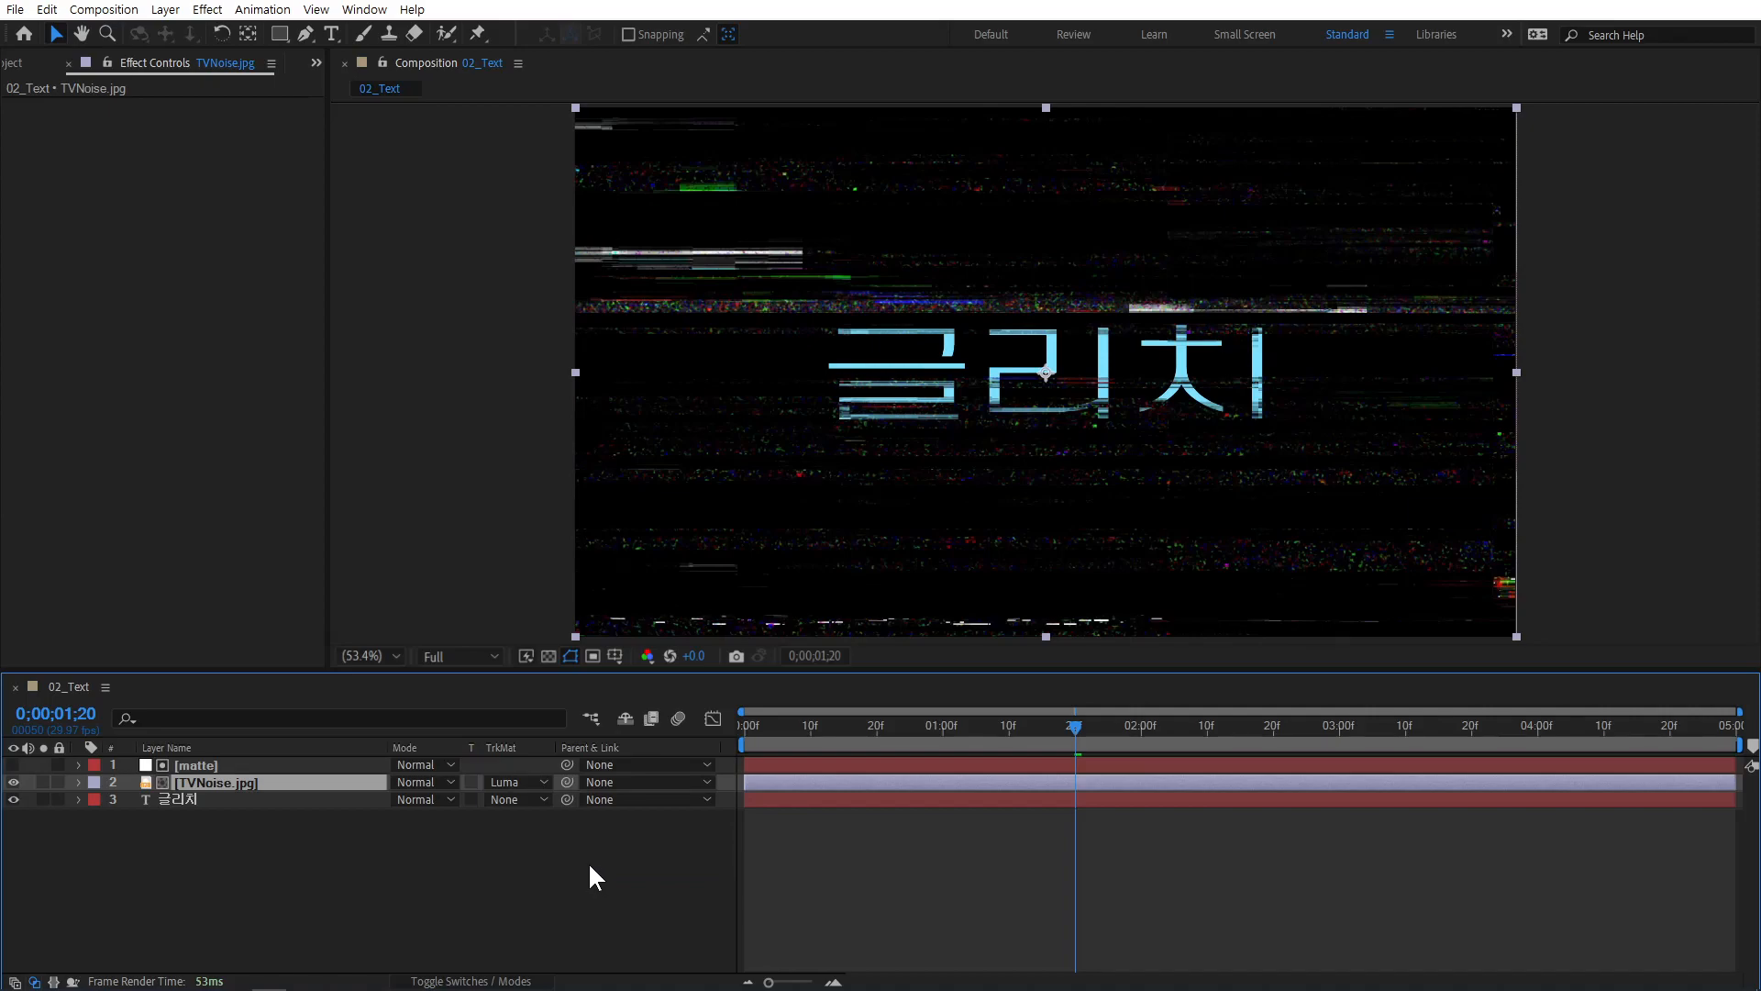
{"action": "left_click_drag", "start_coordinate": [811, 725], "coordinate": [769, 736]}
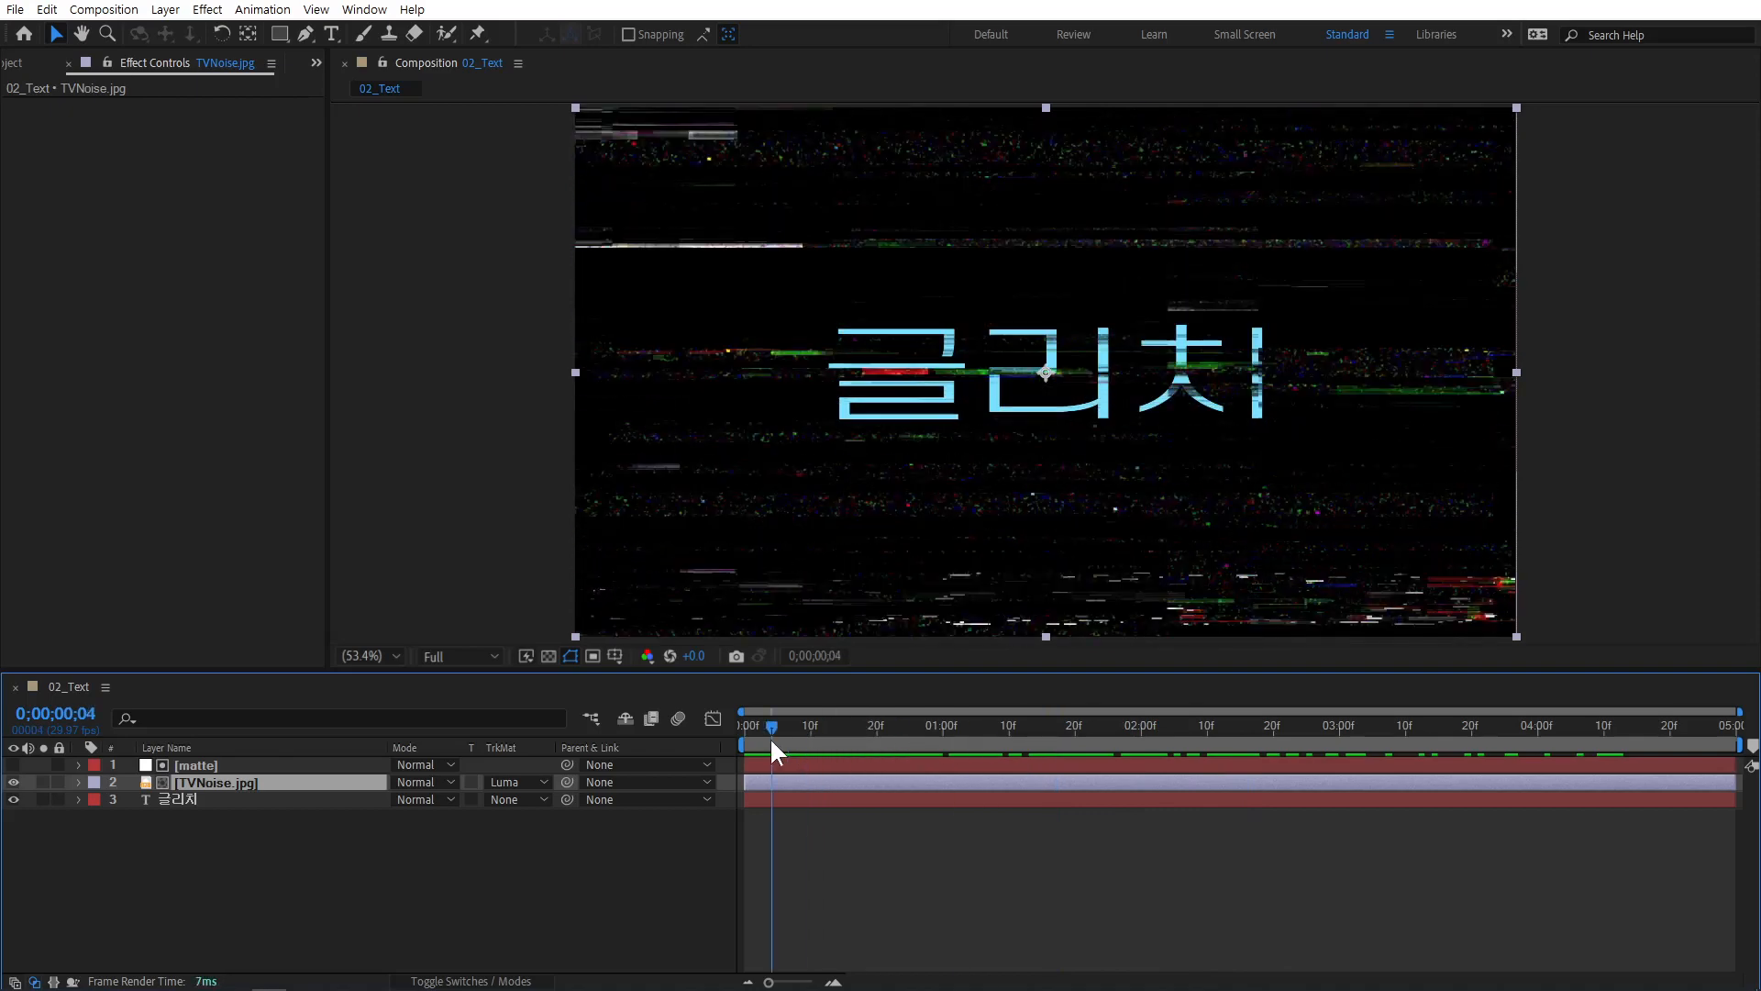
Apply the Offset effect from the Distort category to the TVNoise.jpg layer.
{"action": "right_click", "coordinate": [235, 781]}
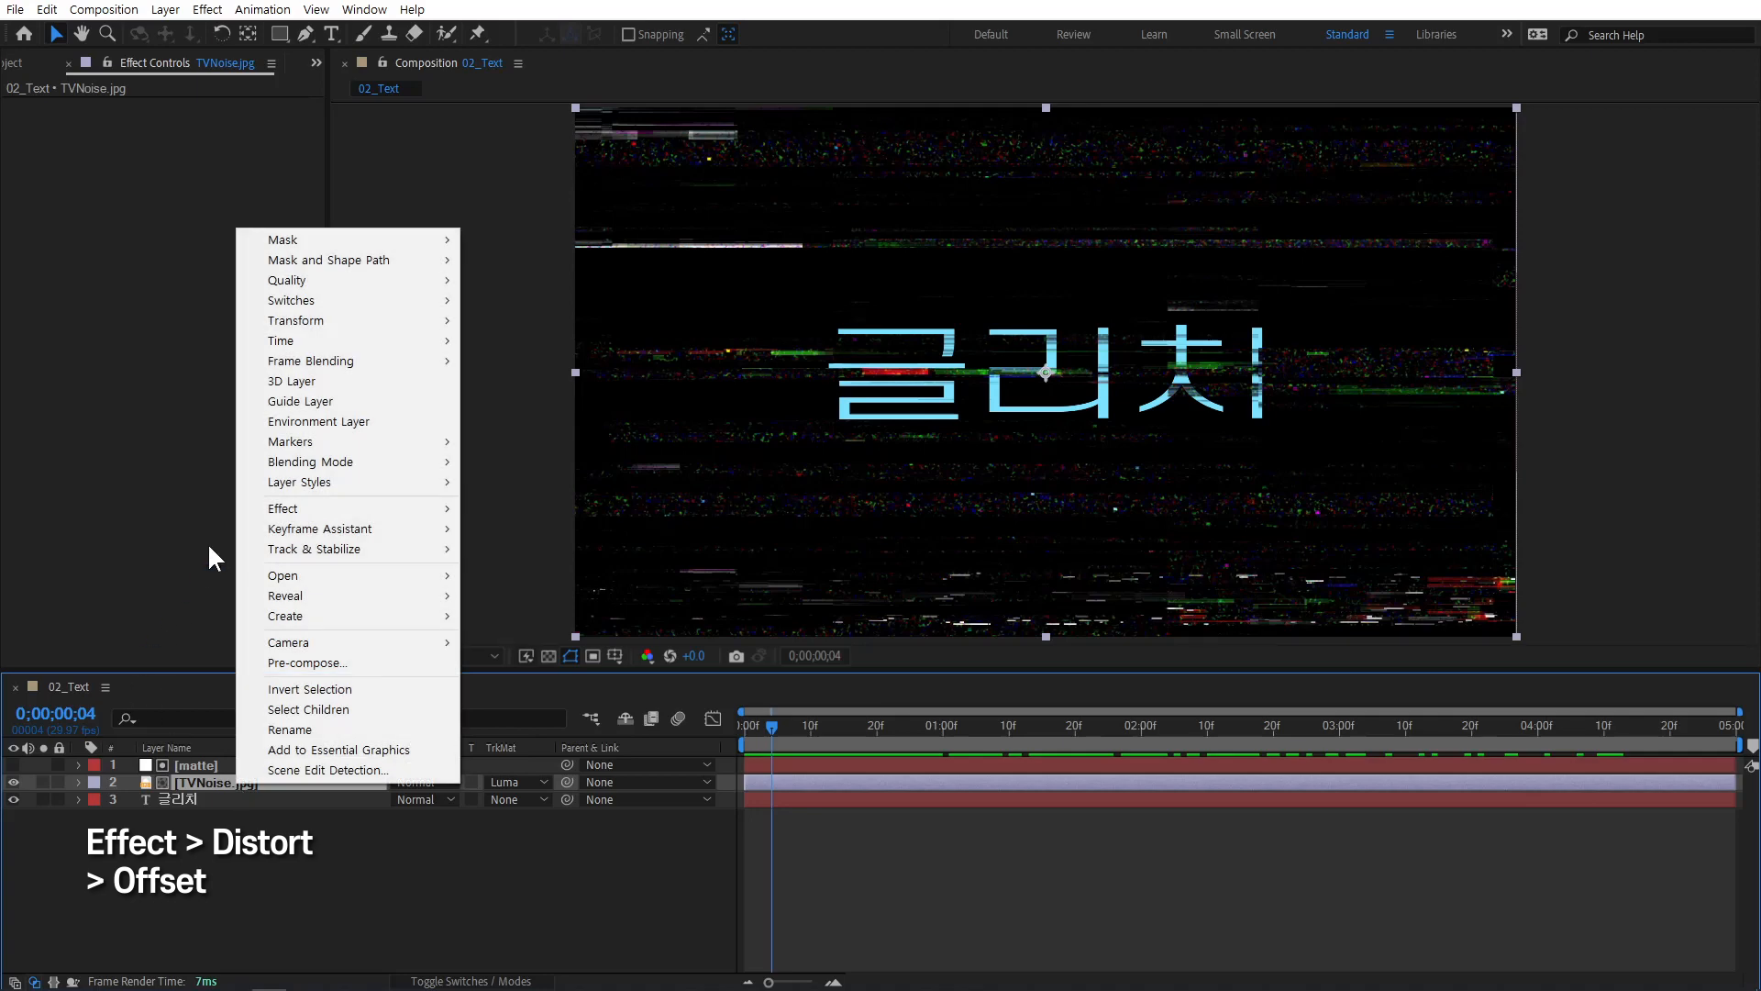
{"action": "mouse_move", "coordinate": [300, 508]}
{"action": "mouse_move", "coordinate": [583, 653]}
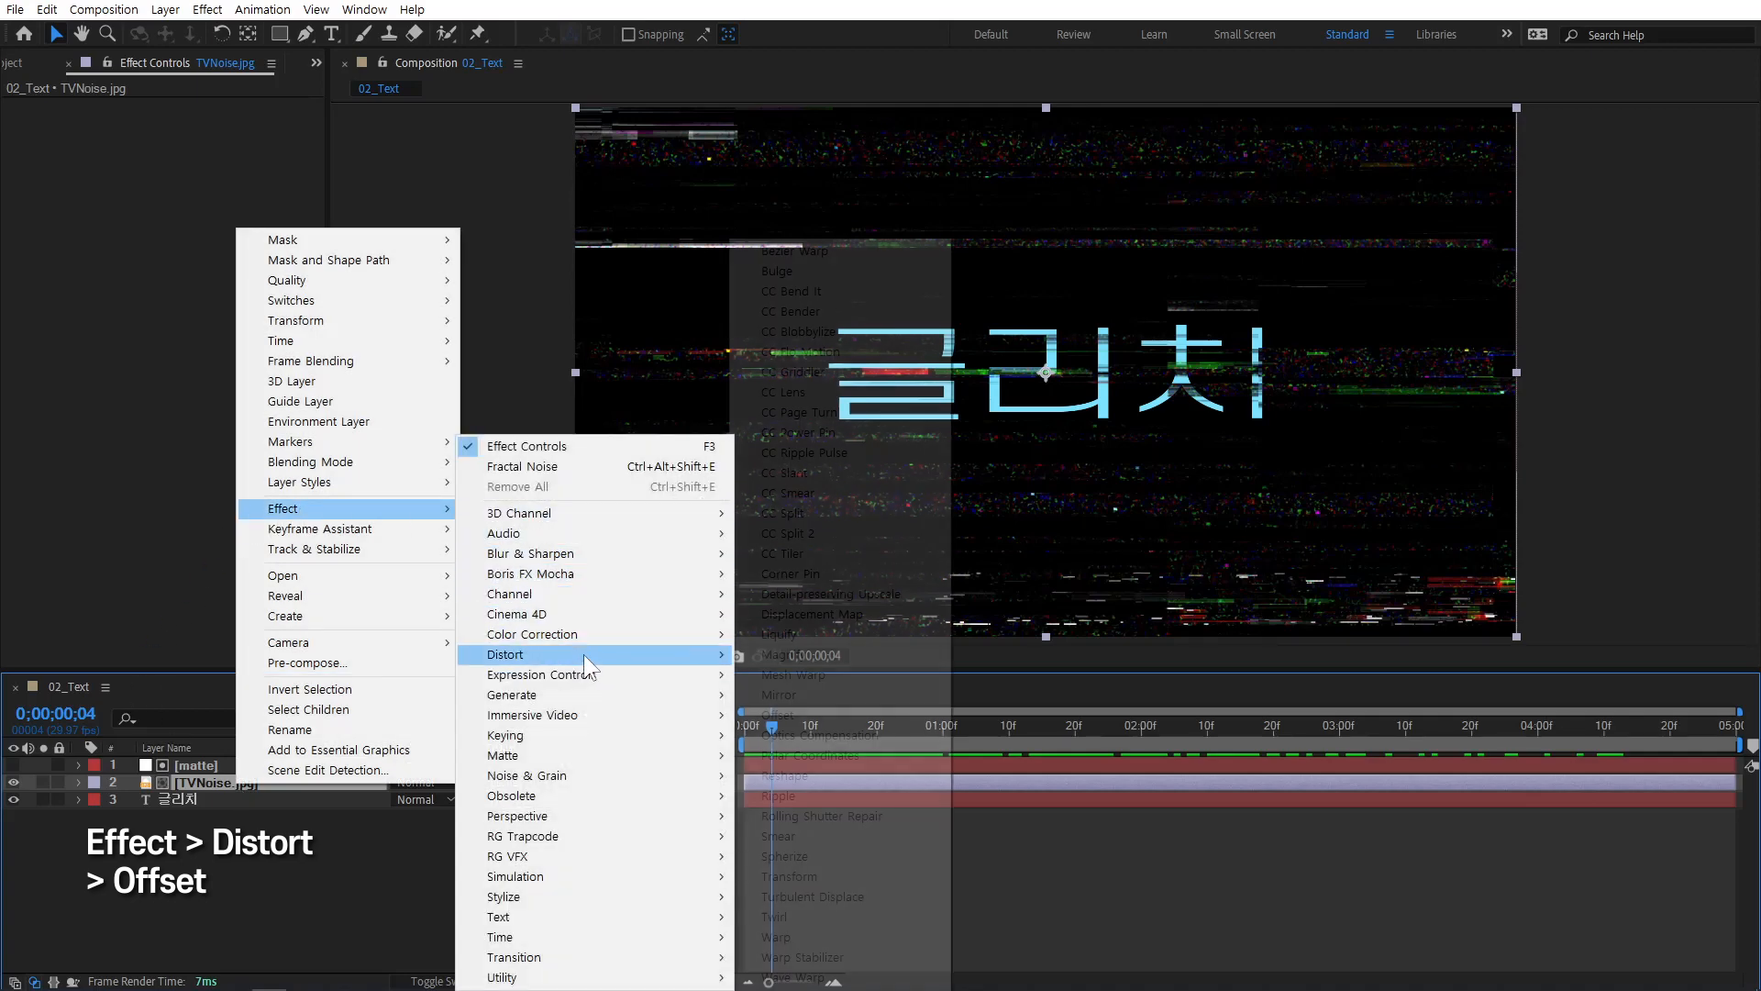
{"action": "left_click", "coordinate": [793, 716]}
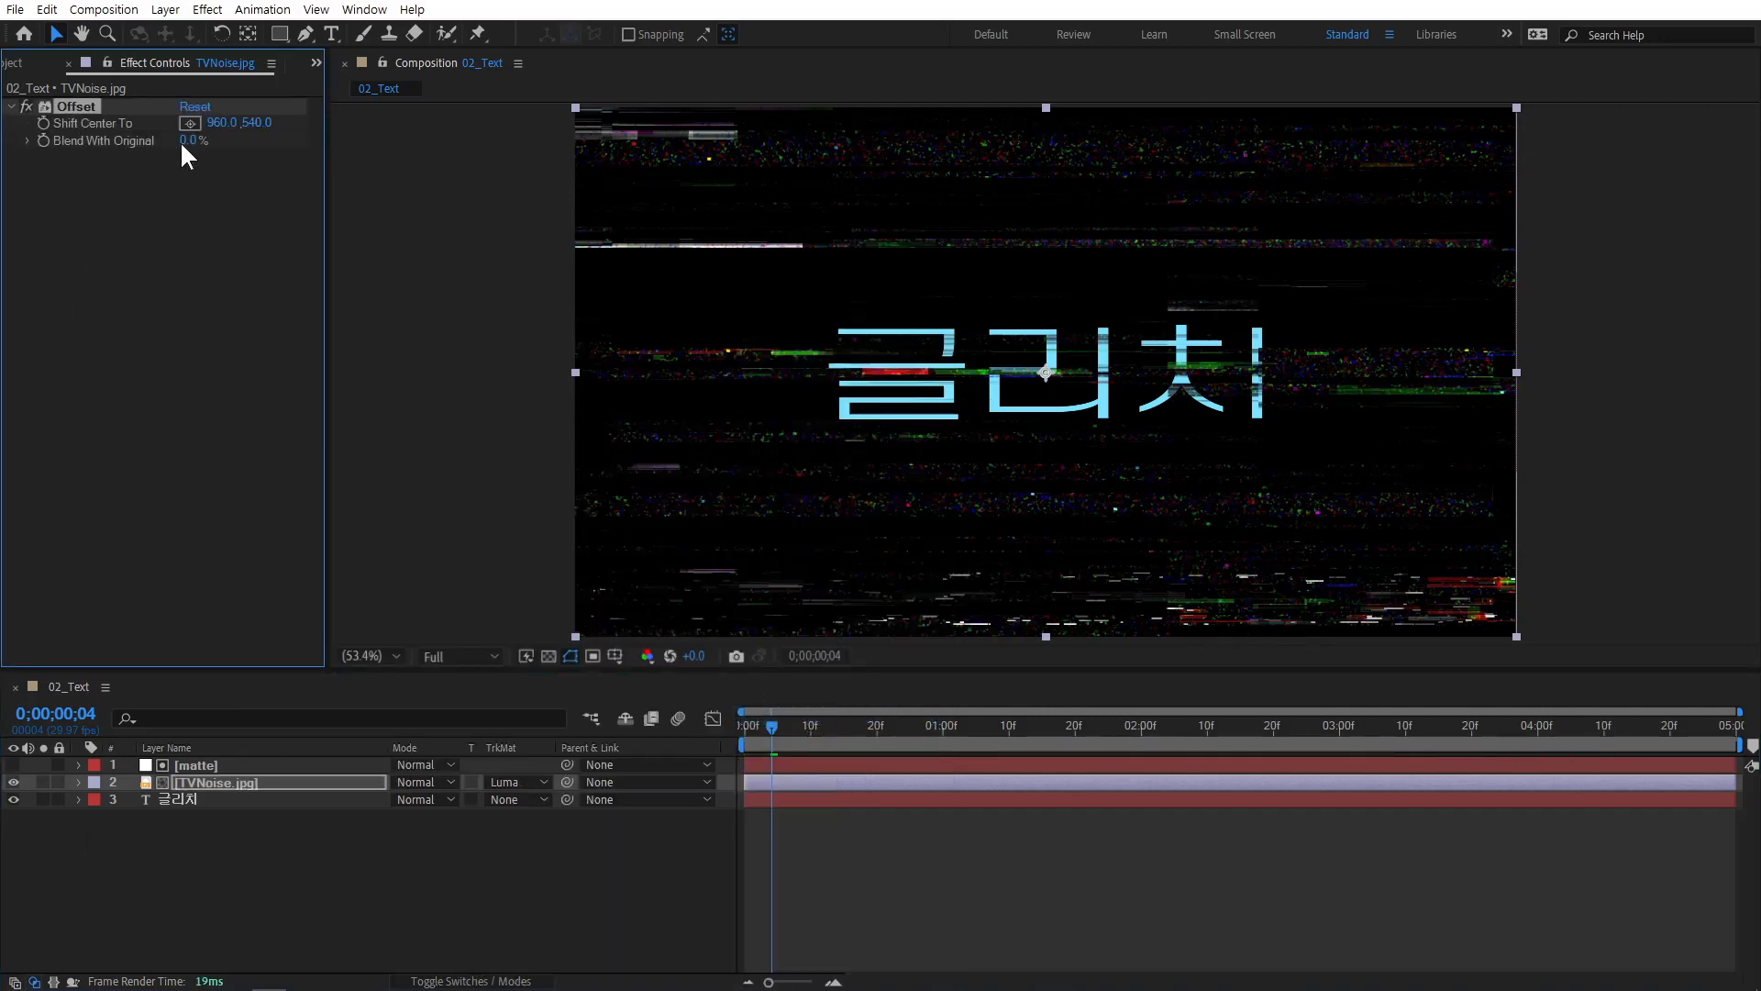
Try shifting the Offset center of the TVNoise.jpg layer horizontally, and reset the effect.
{"action": "left_click_drag", "start_coordinate": [217, 127], "coordinate": [404, 127]}
{"action": "left_click_drag", "start_coordinate": [1760, 184], "coordinate": [703, 189]}
{"action": "left_click", "coordinate": [196, 108]}
Animate the Offset effect's Shift Center To on the TVNoise.jpg layer with the expression wiggle(10,250).
{"action": "left_click", "coordinate": [42, 121], "text": "alt"}
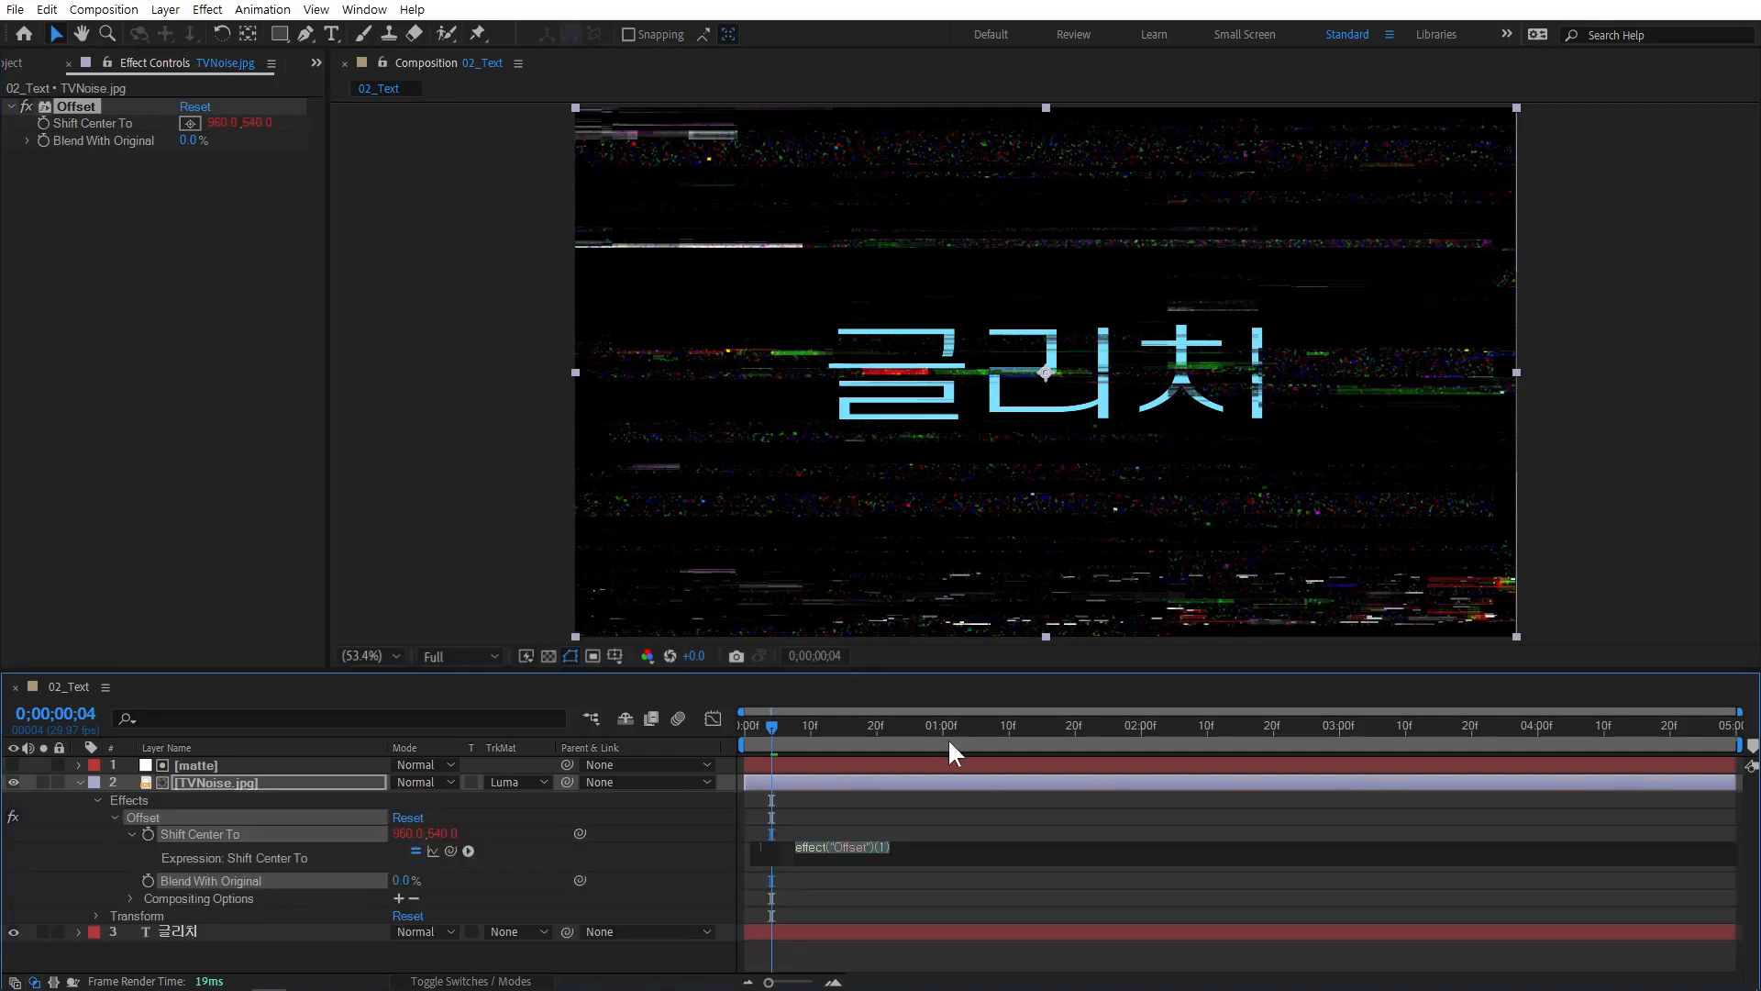
{"action": "type", "text": "wi"}
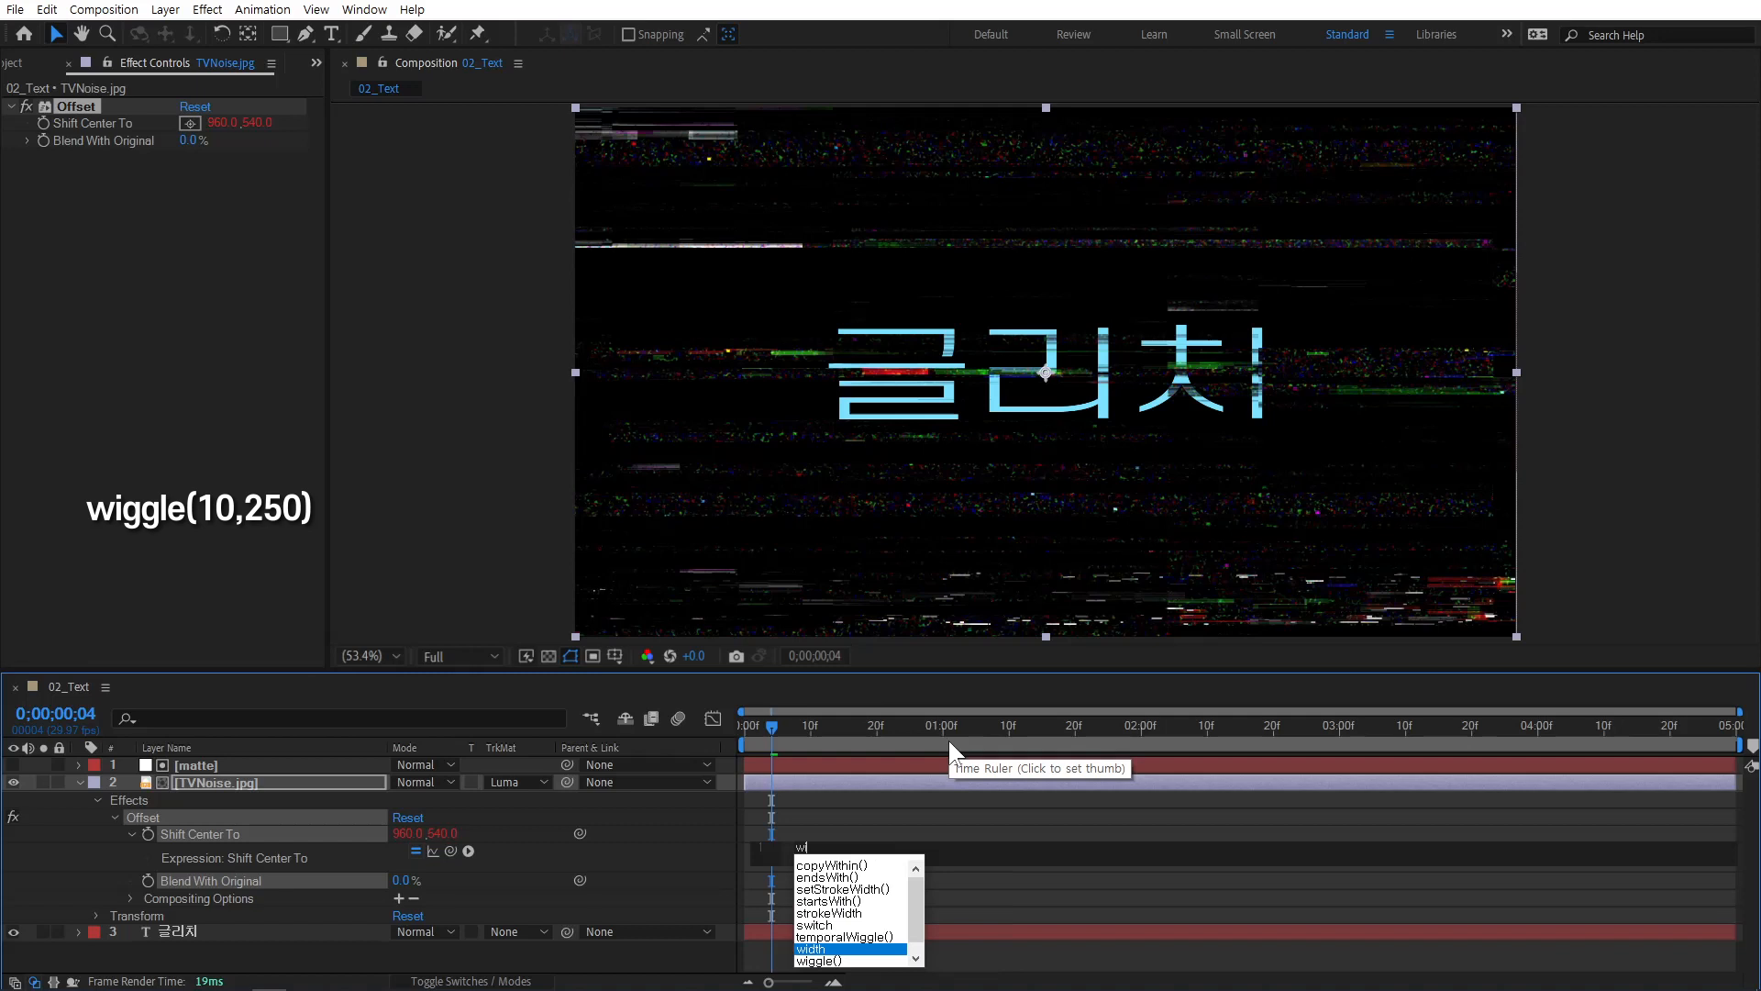
{"action": "type", "text": "ggle"}
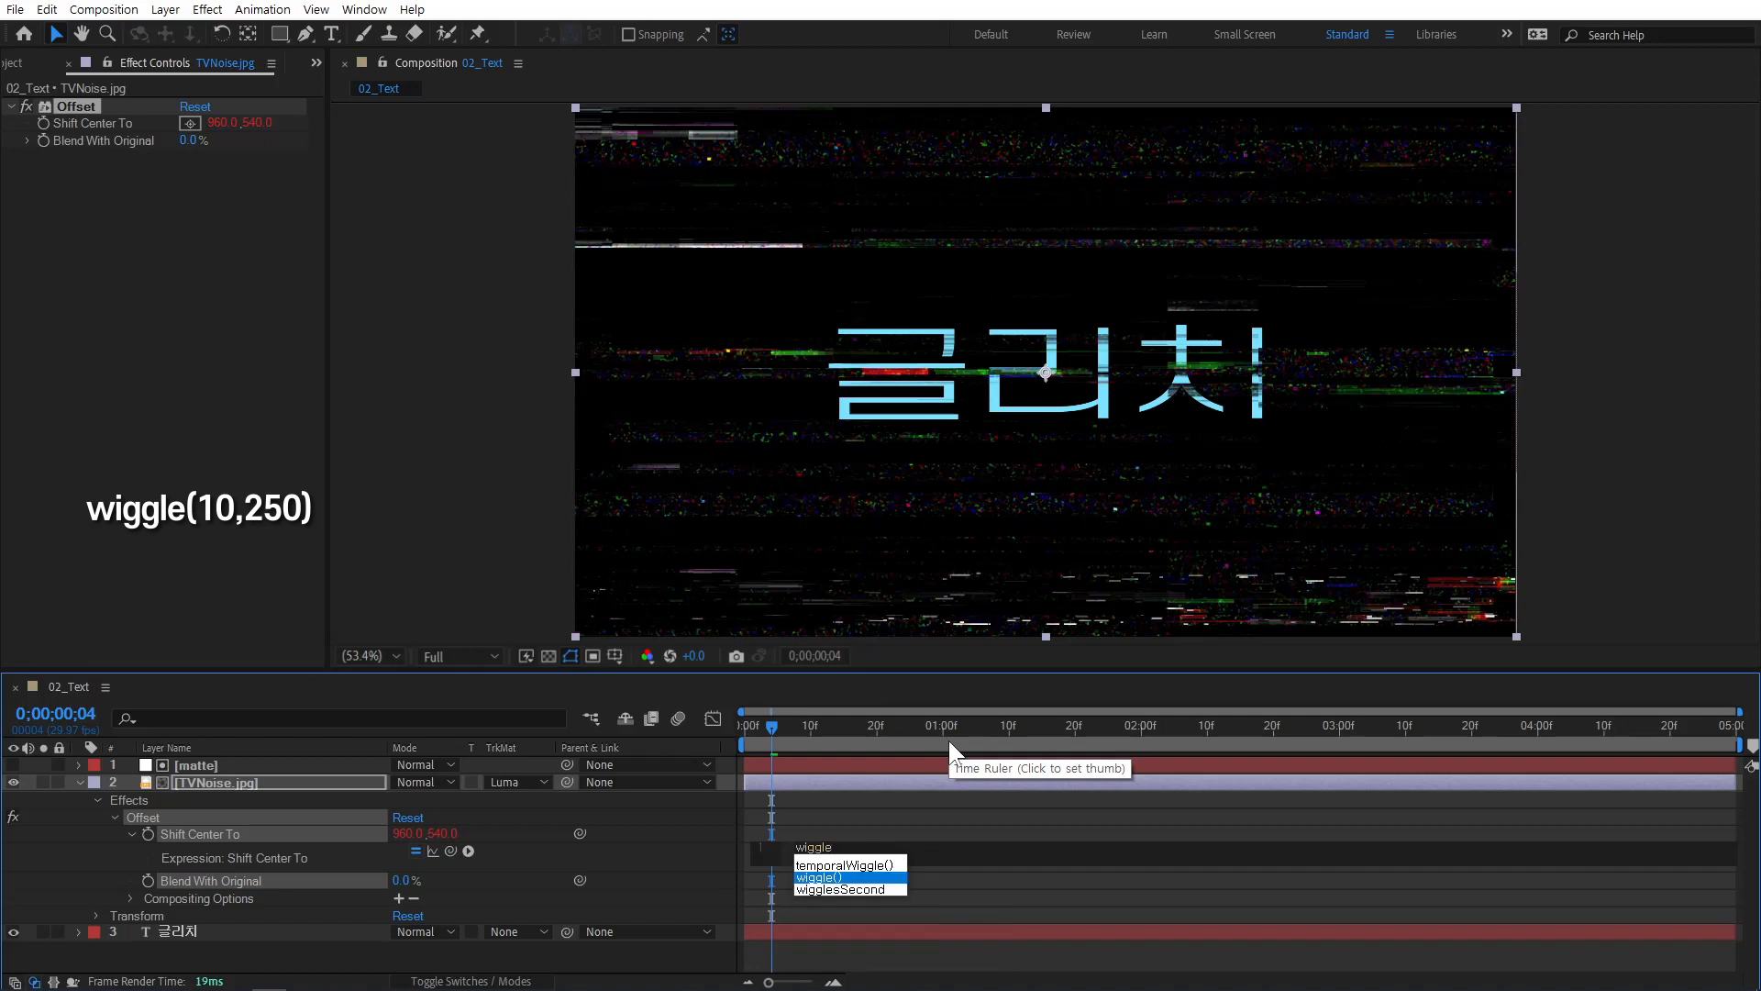
{"action": "type", "text": "(10,250"}
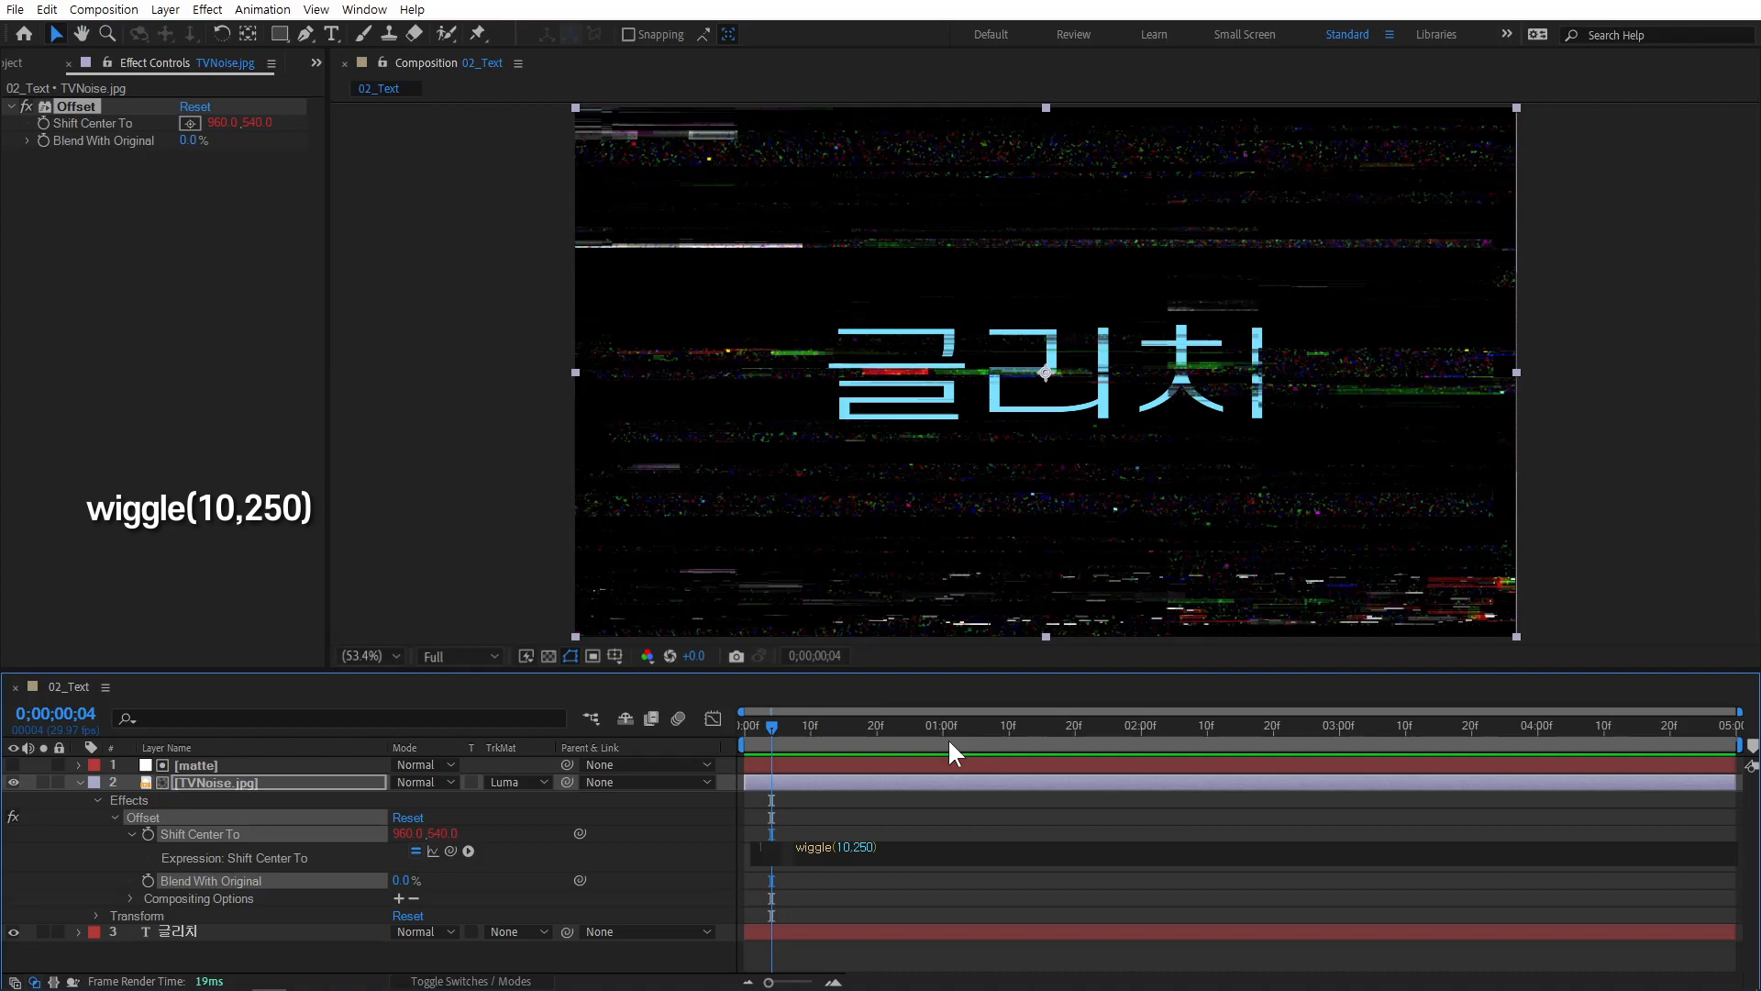
{"action": "left_click", "coordinate": [937, 812]}
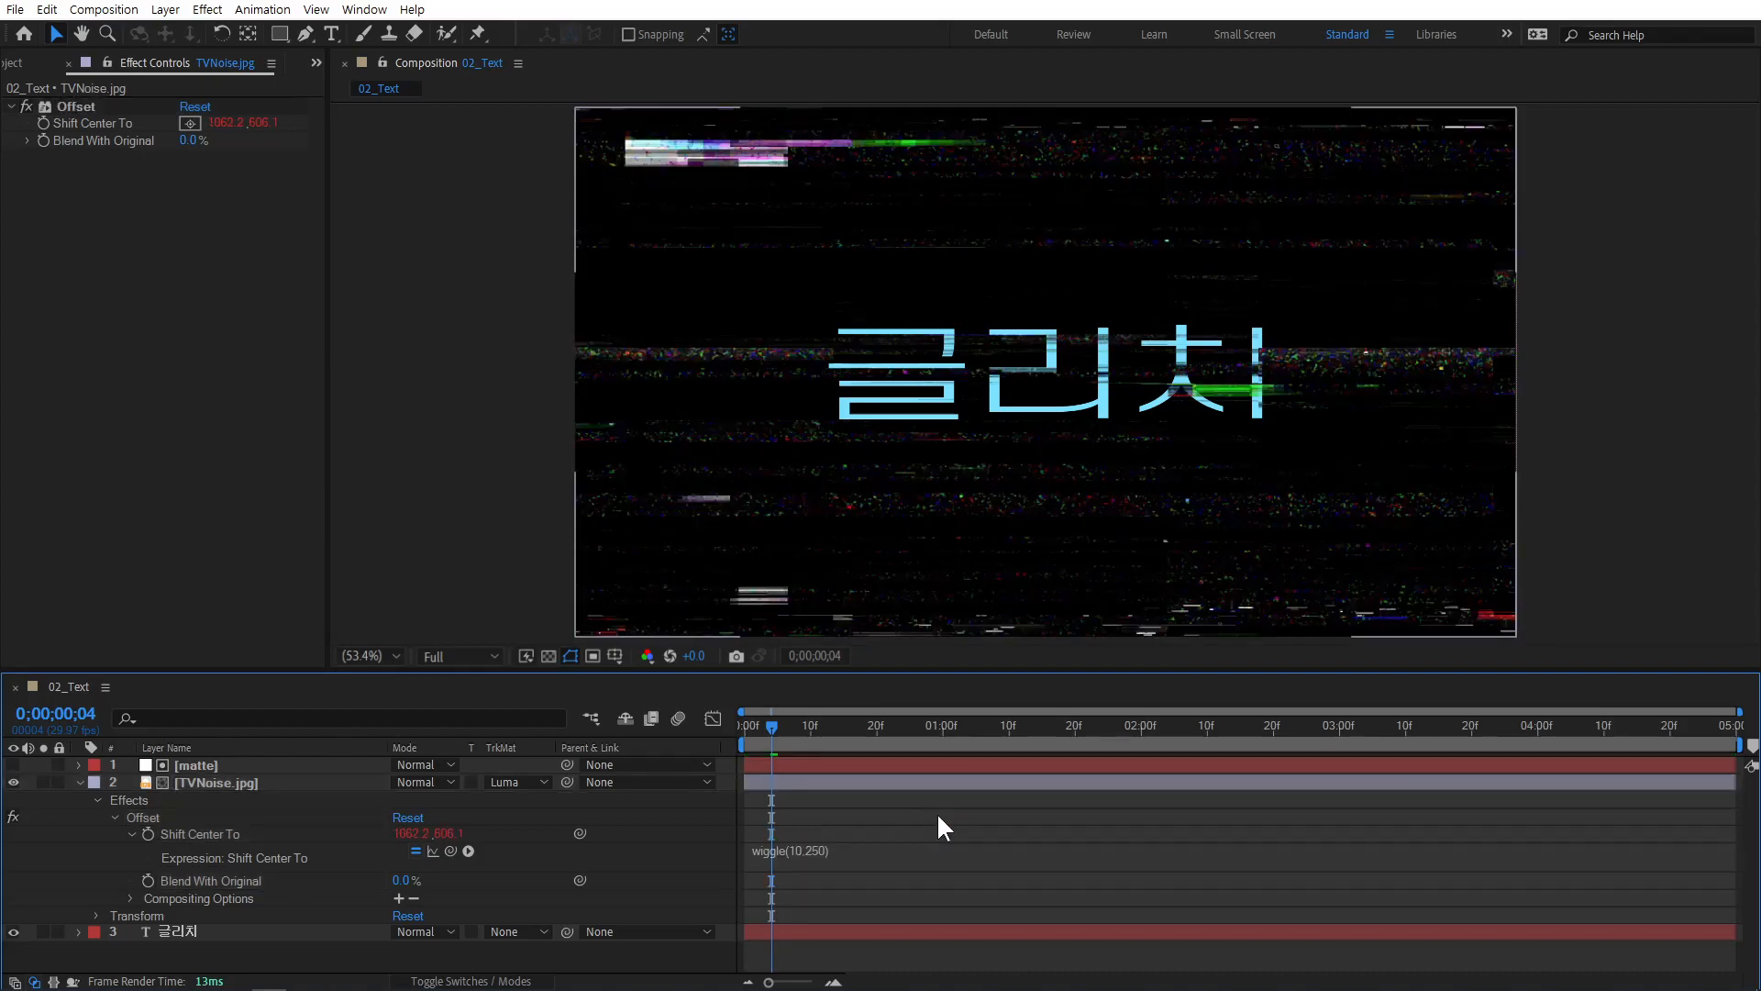
Preview the wiggling noise, scrub to 0;00;01;13, and collapse the TVNoise.jpg layer's properties.
{"action": "key", "text": "space"}
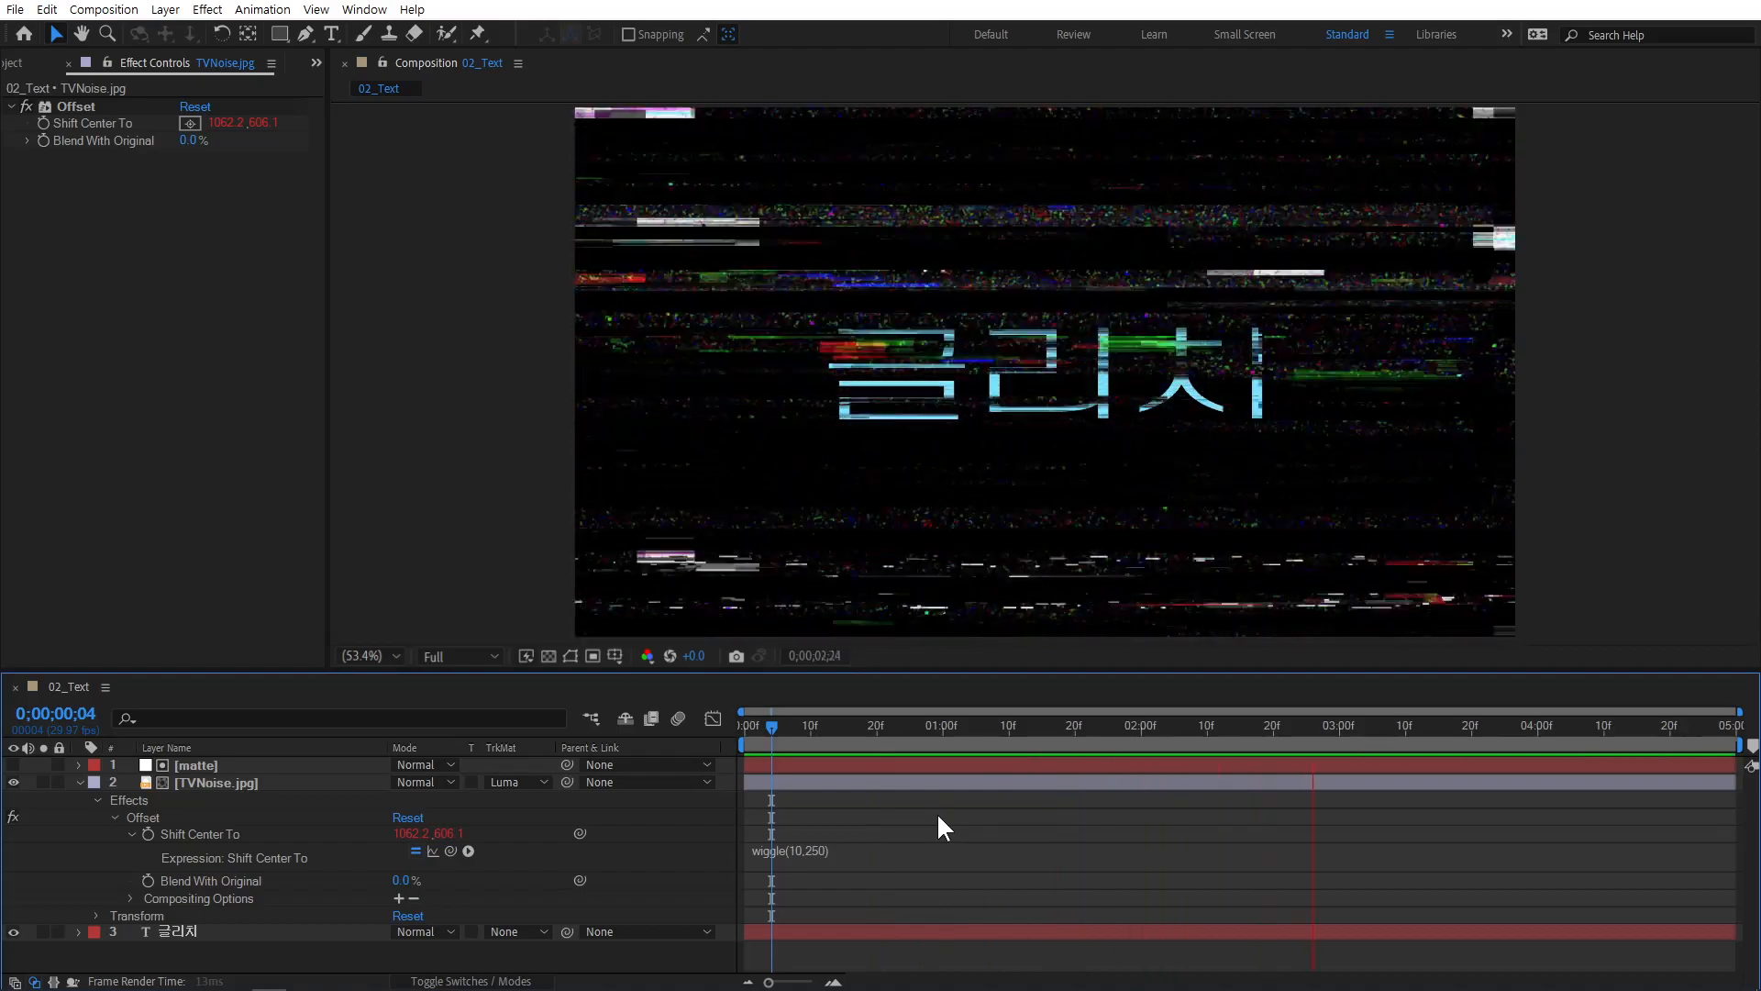
{"action": "key", "text": "space"}
{"action": "left_click_drag", "start_coordinate": [773, 728], "coordinate": [1026, 724]}
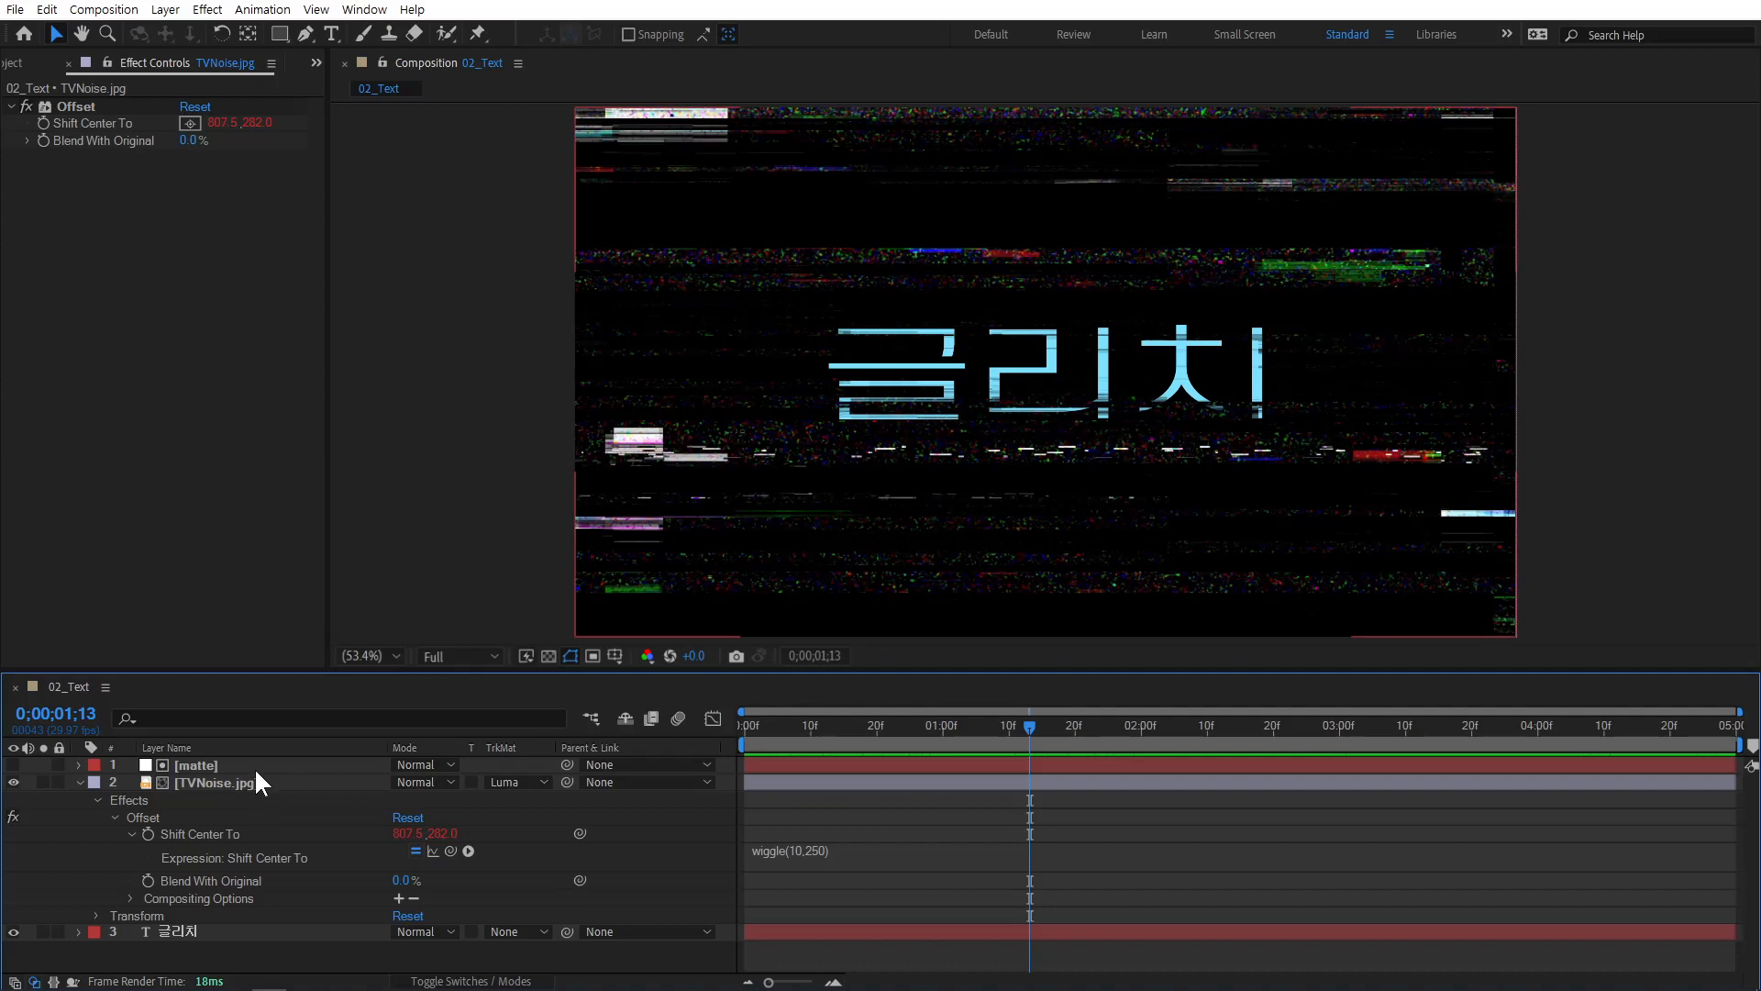
{"action": "left_click", "coordinate": [80, 781]}
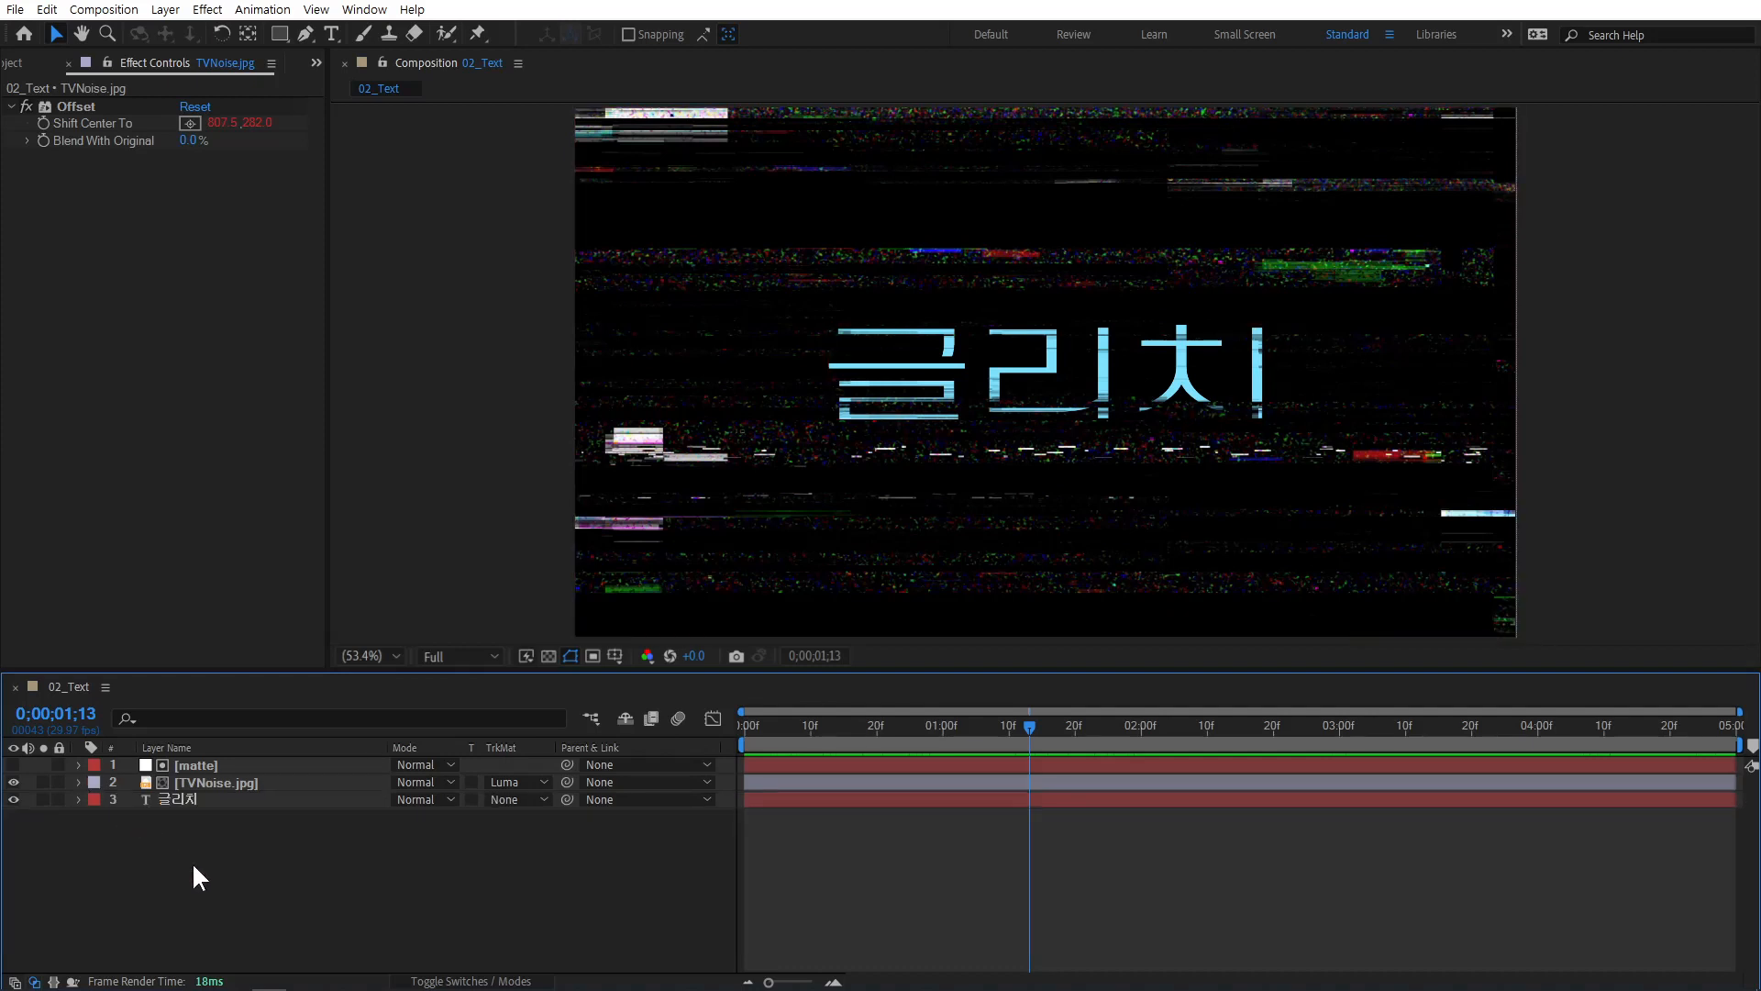
Pre-compose the matte and TVNoise.jpg layers together as "Pre-comp matte", and scrub through the result.
{"action": "left_click", "coordinate": [204, 785]}
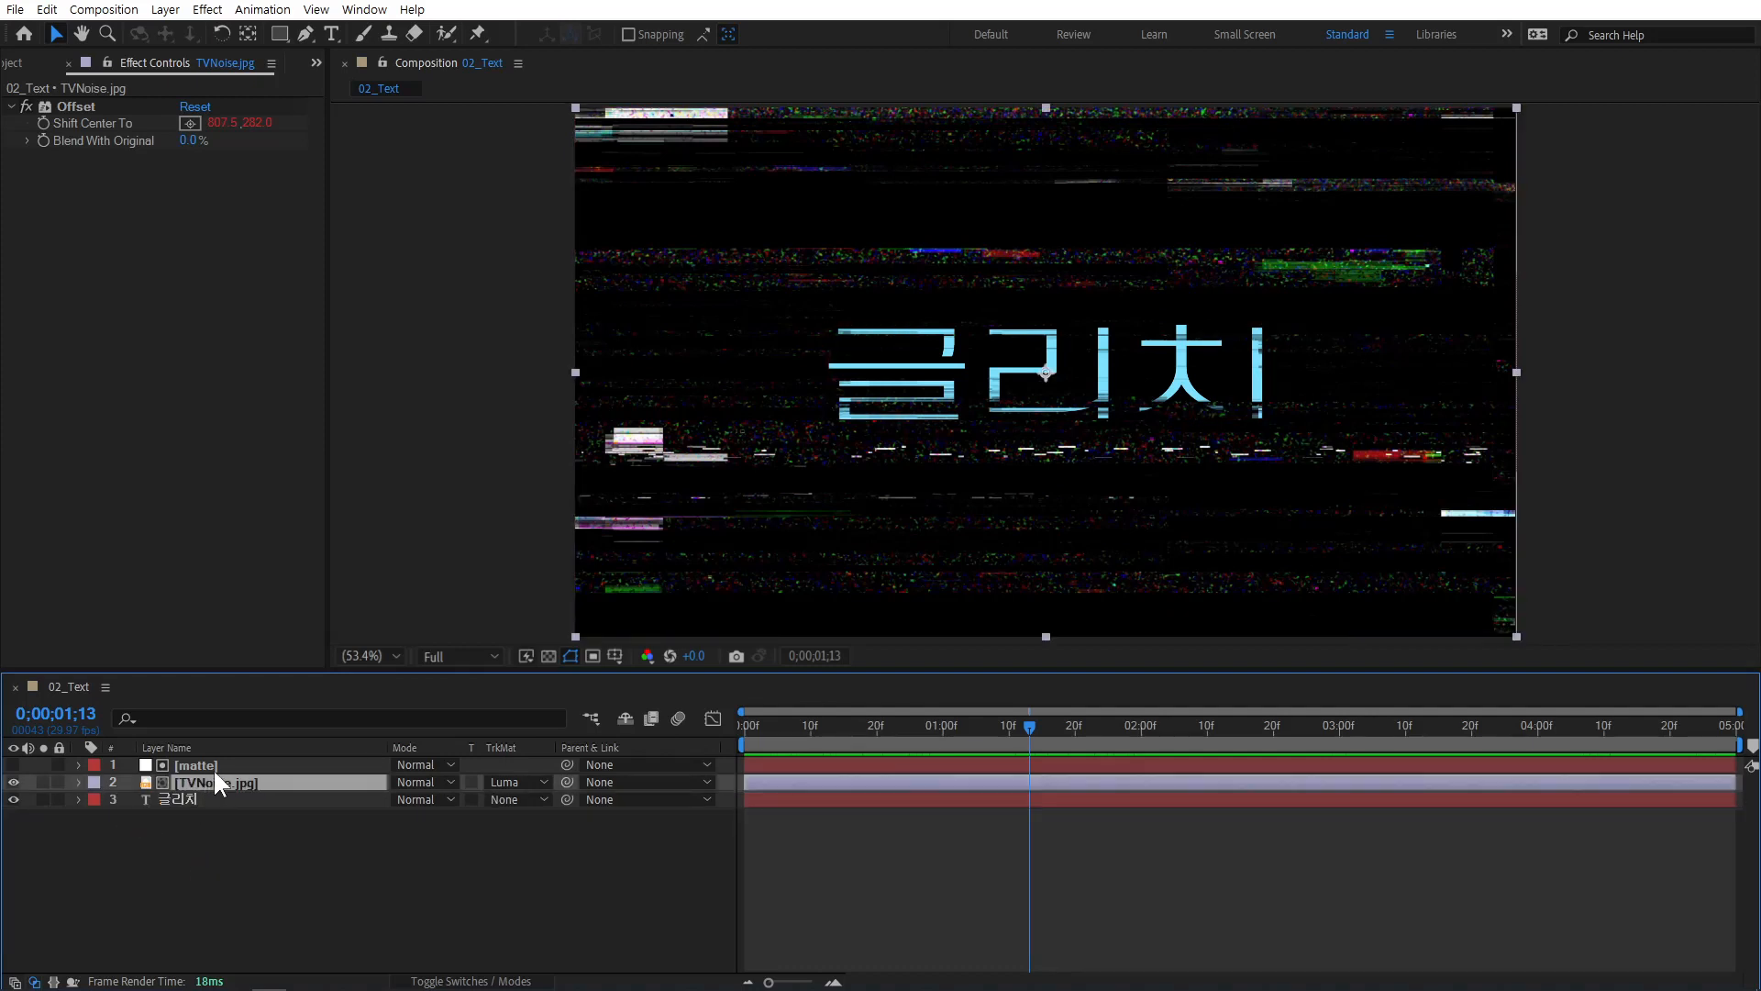
{"action": "left_click", "coordinate": [286, 766], "text": "shift"}
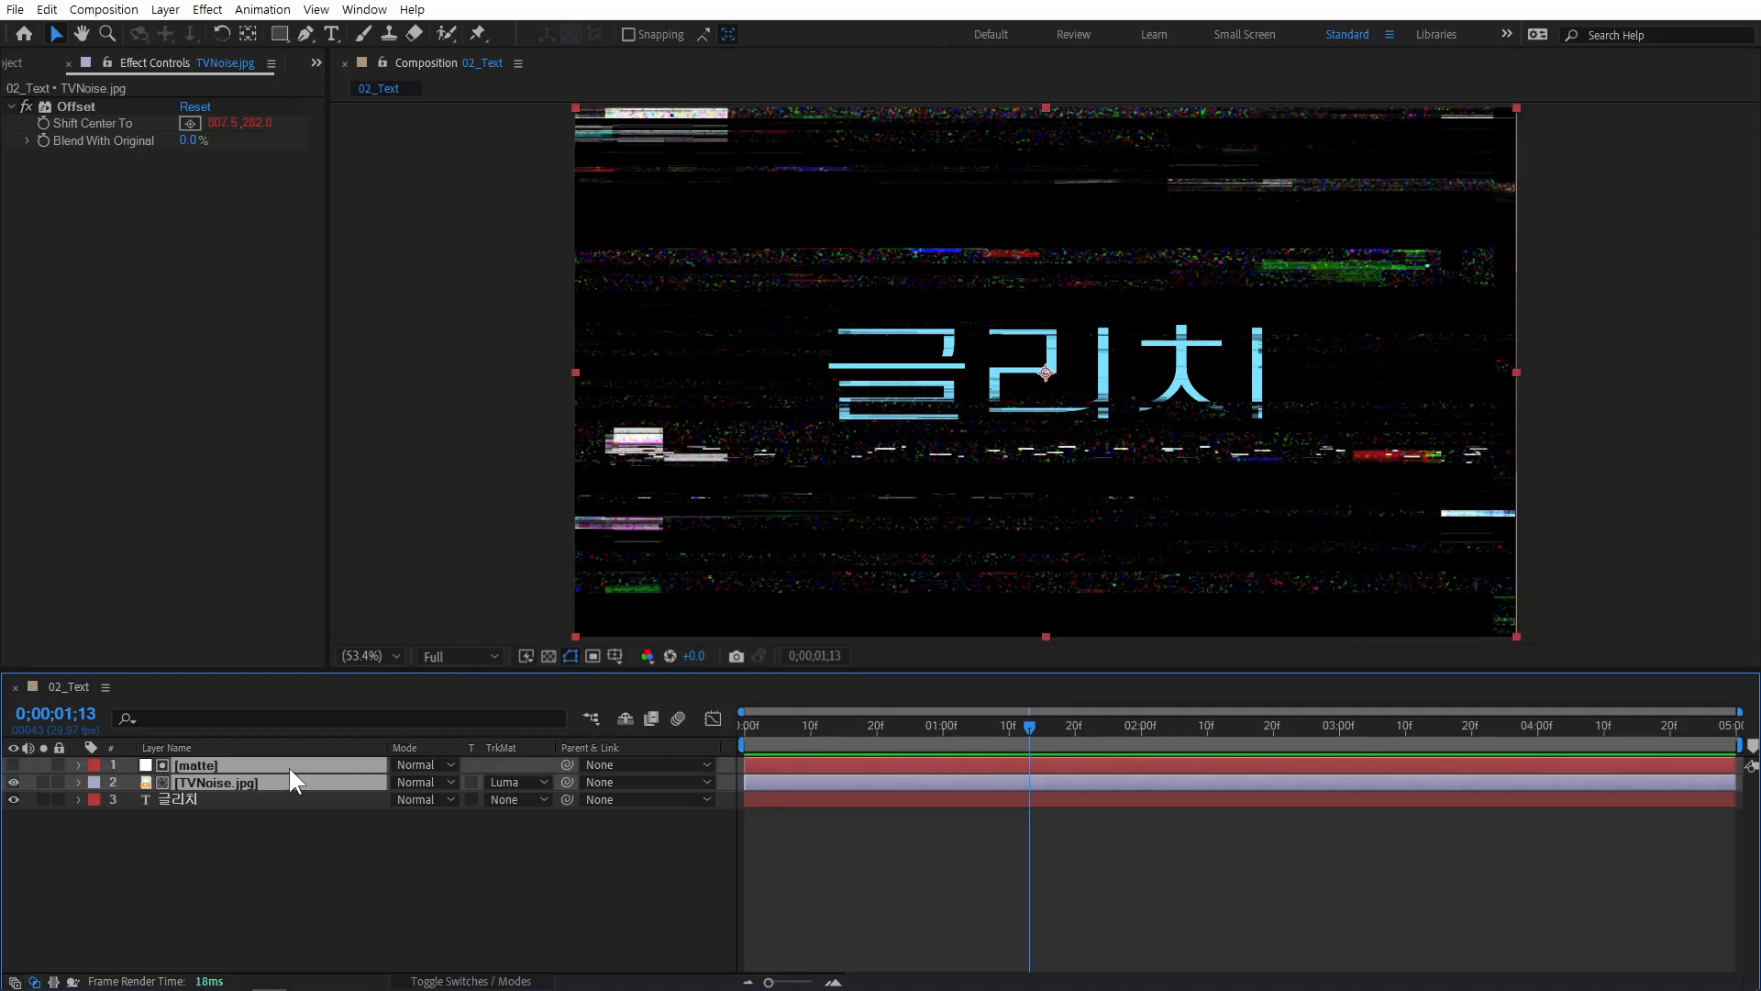
{"action": "left_click", "coordinate": [168, 11]}
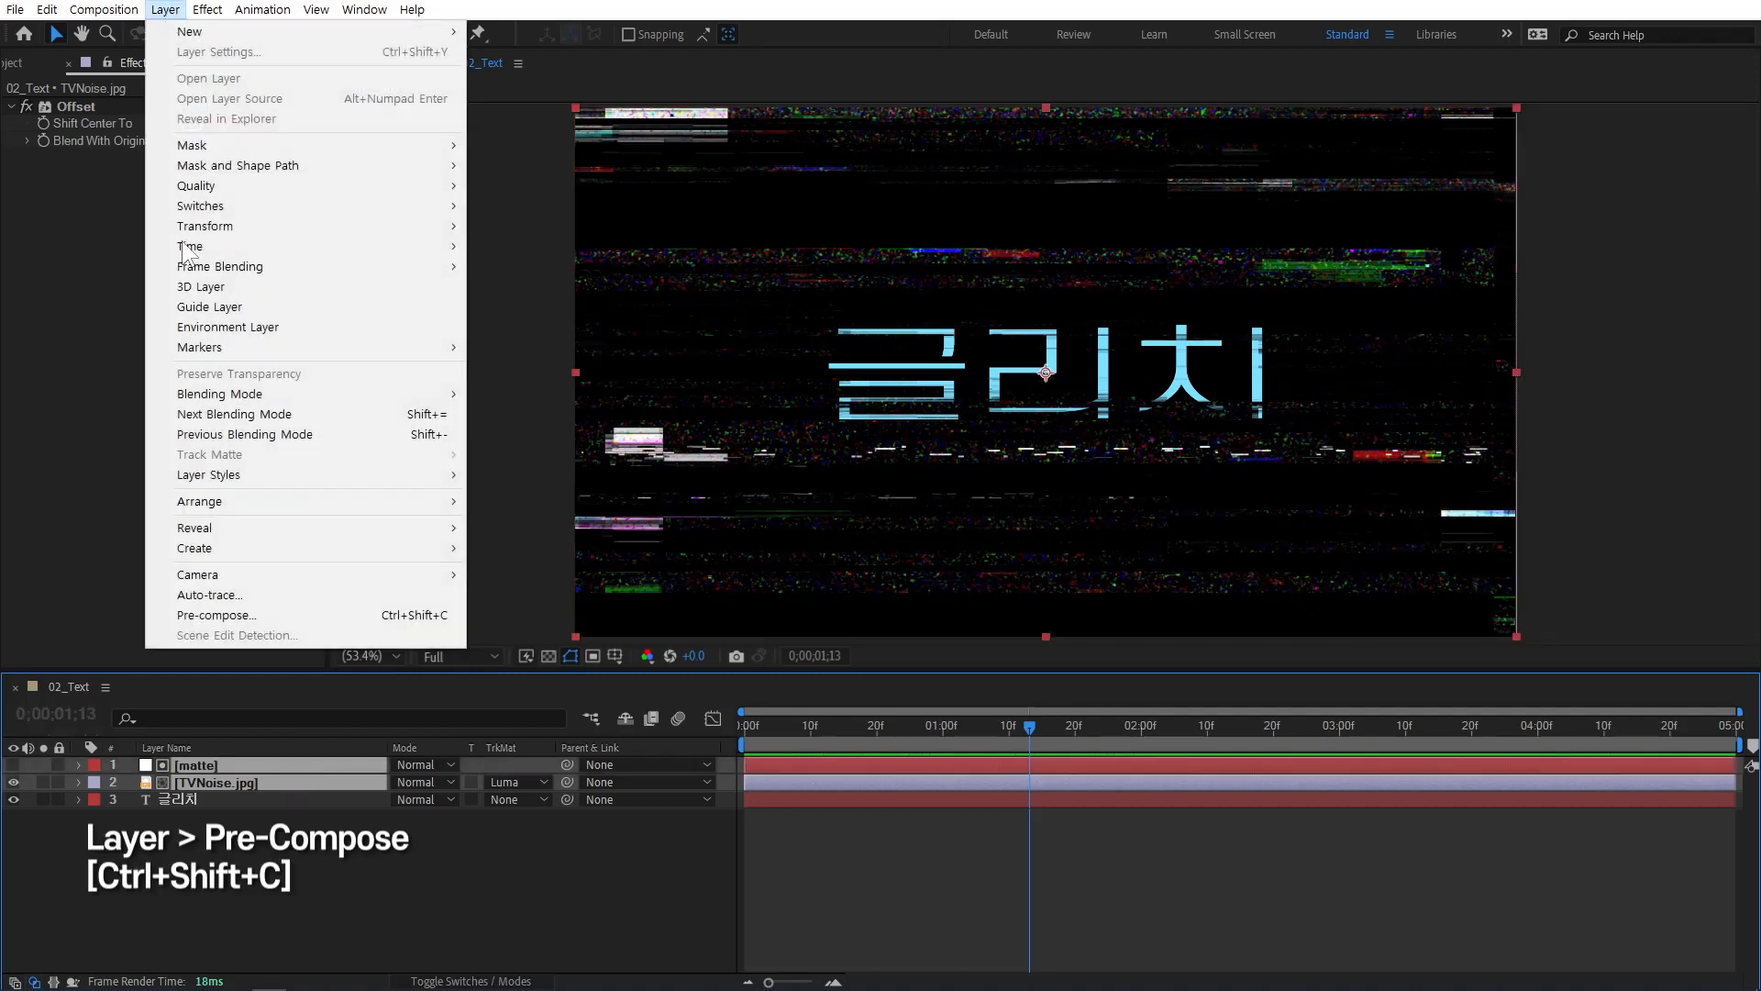
{"action": "left_click", "coordinate": [242, 618]}
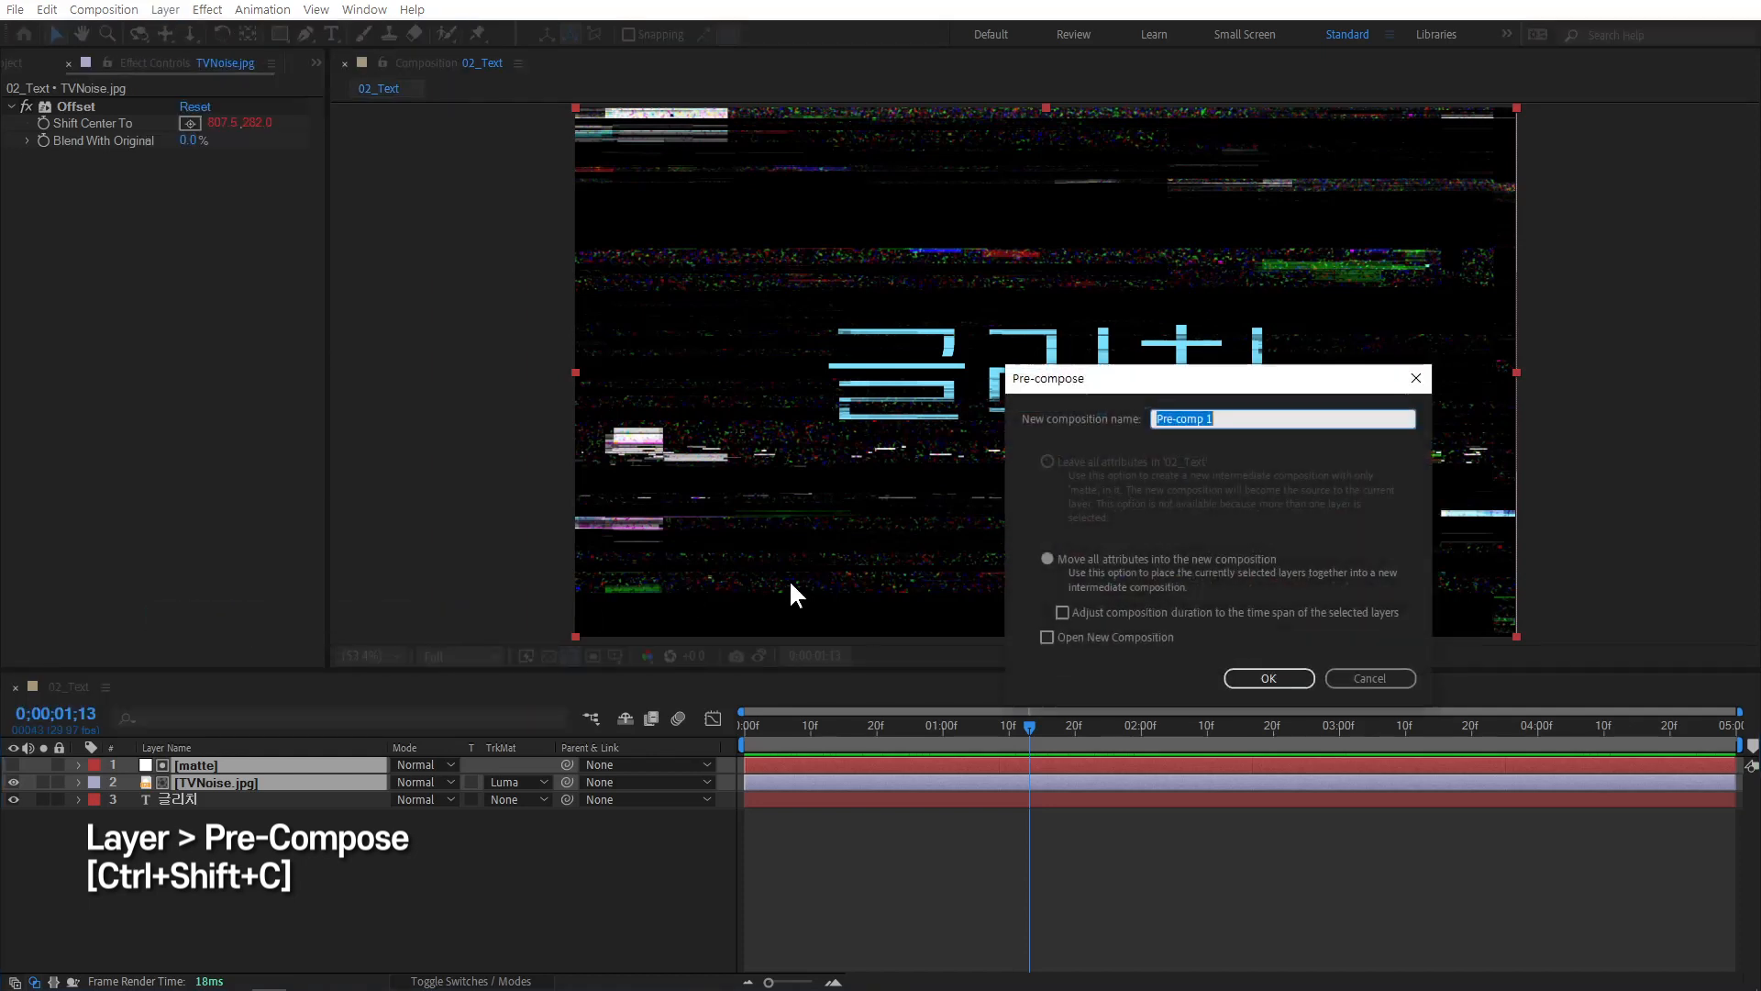
{"action": "left_click", "coordinate": [1210, 419]}
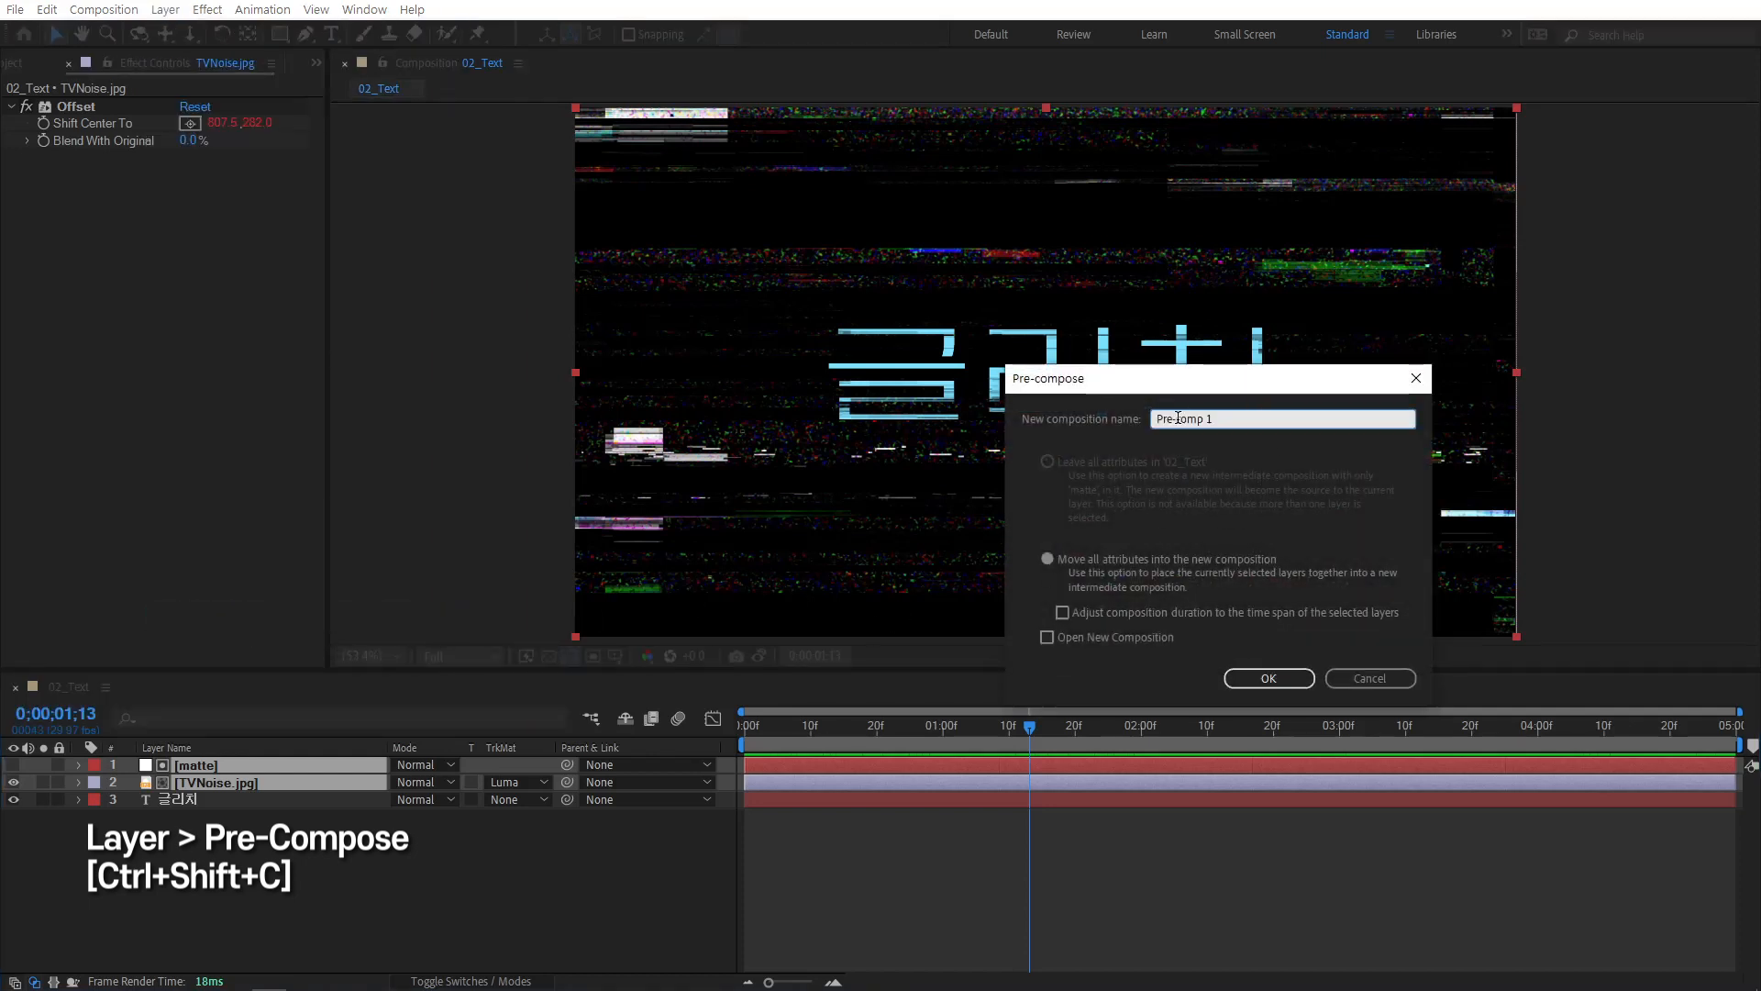
{"action": "left_click_drag", "start_coordinate": [1208, 418], "coordinate": [1290, 417]}
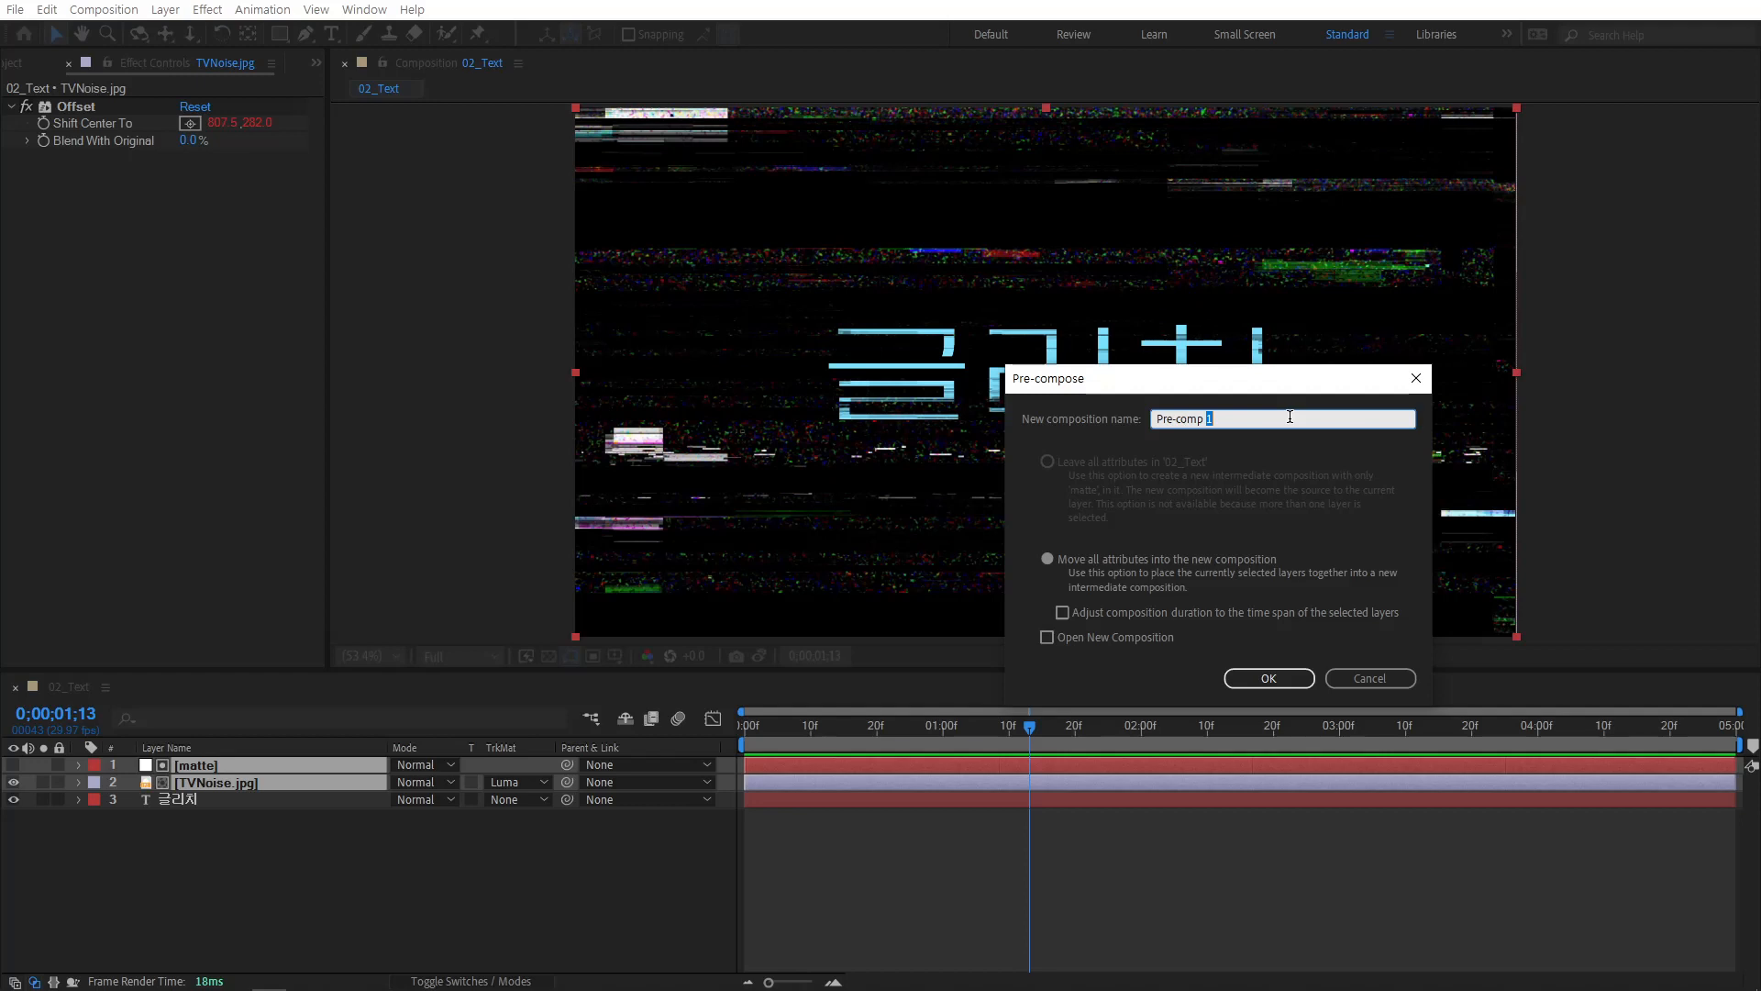
{"action": "type", "text": "matte"}
{"action": "left_click", "coordinate": [1274, 676]}
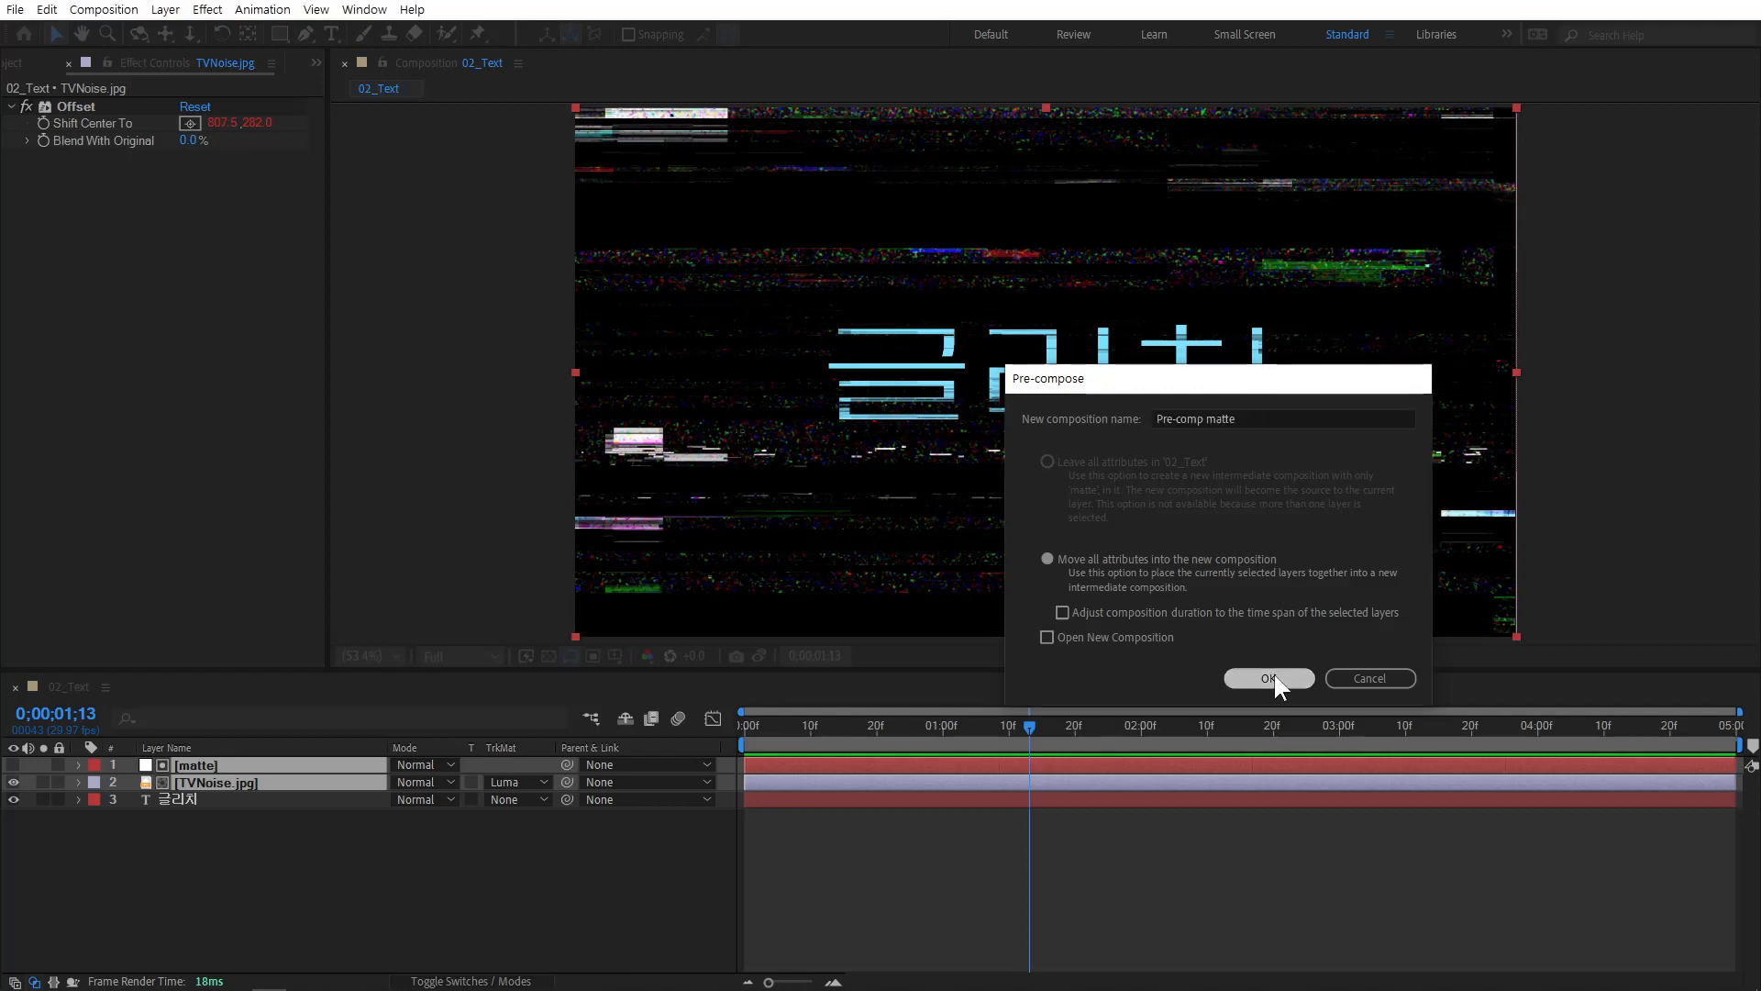
{"action": "left_click", "coordinate": [321, 797]}
{"action": "left_click", "coordinate": [250, 763]}
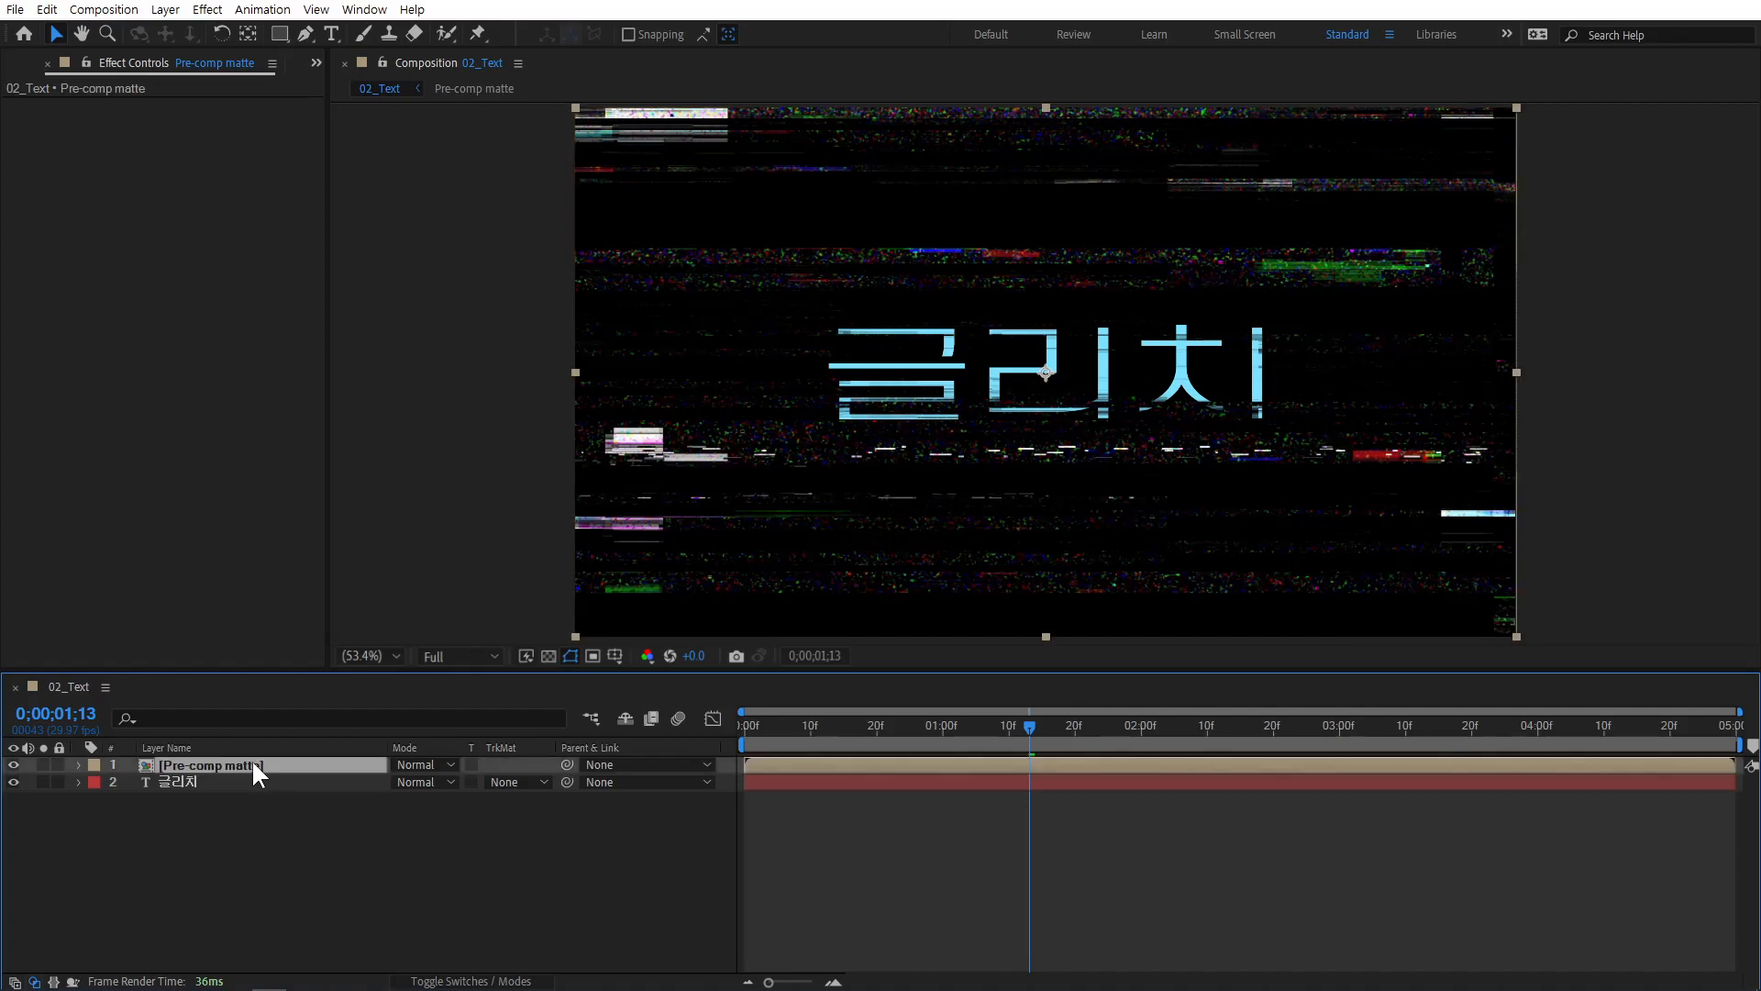
{"action": "left_click_drag", "start_coordinate": [745, 746], "coordinate": [923, 726]}
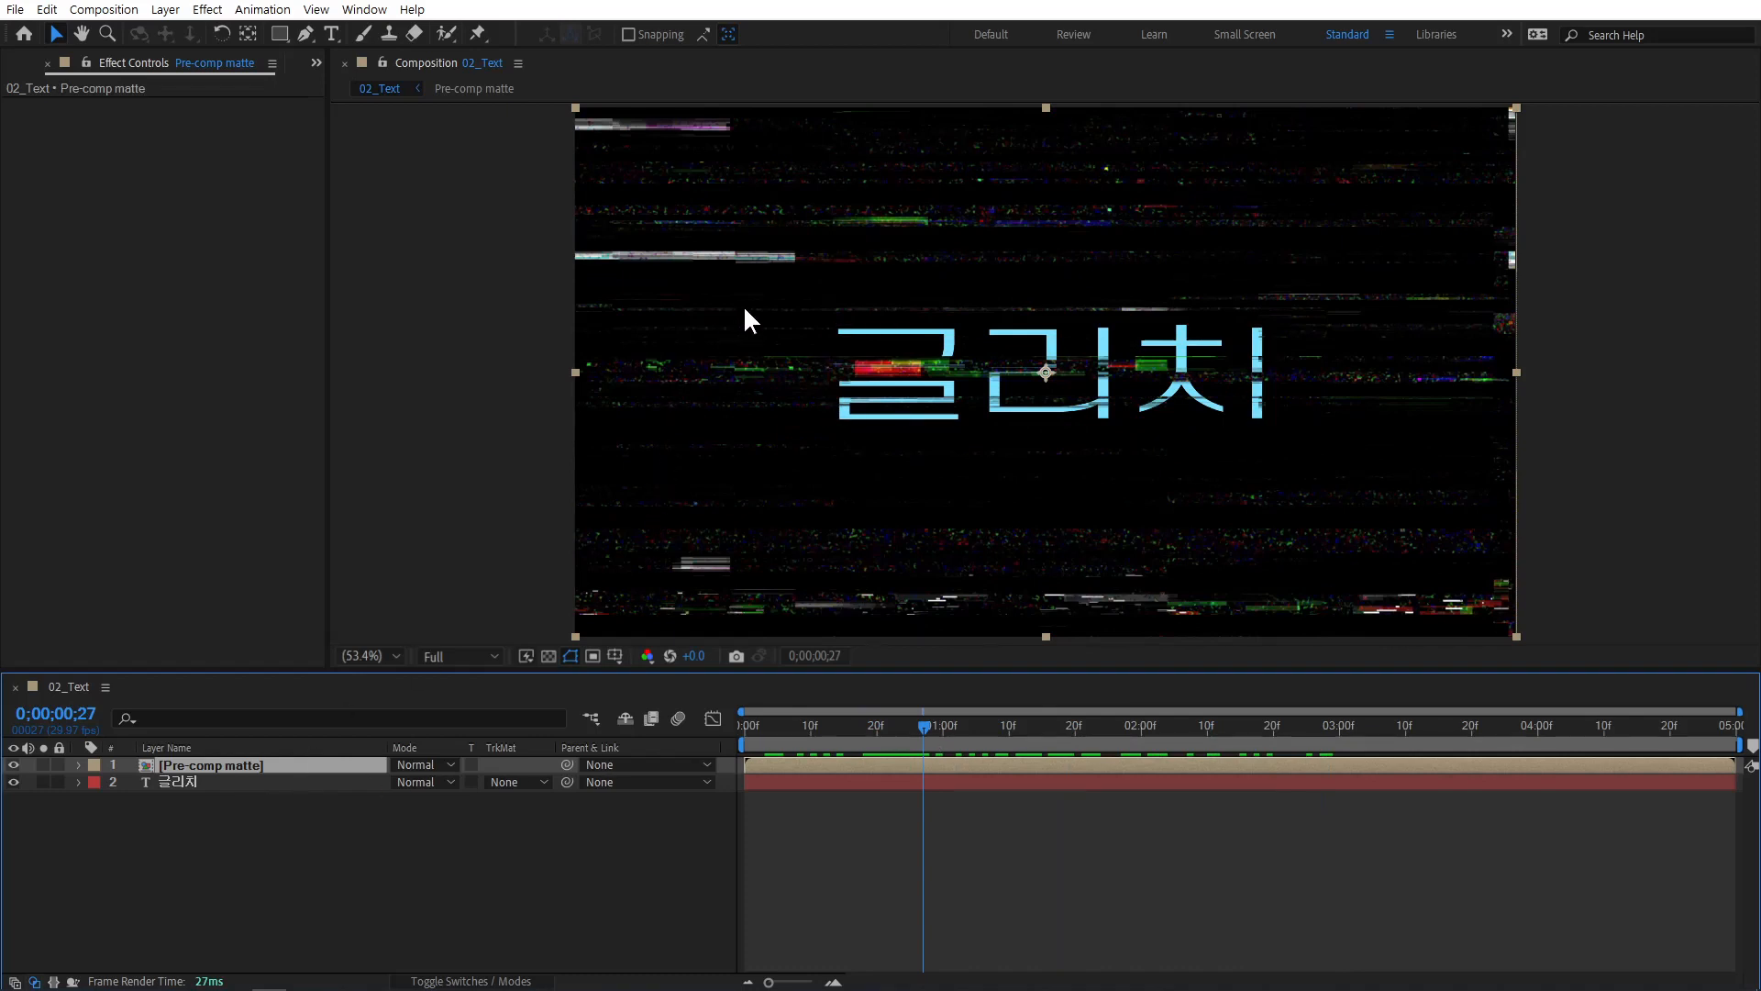
Open the Pre-comp matte composition and duplicate its matte and TVNoise.jpg layers as a pair.
{"action": "double_click", "coordinate": [261, 765]}
{"action": "left_click", "coordinate": [227, 780]}
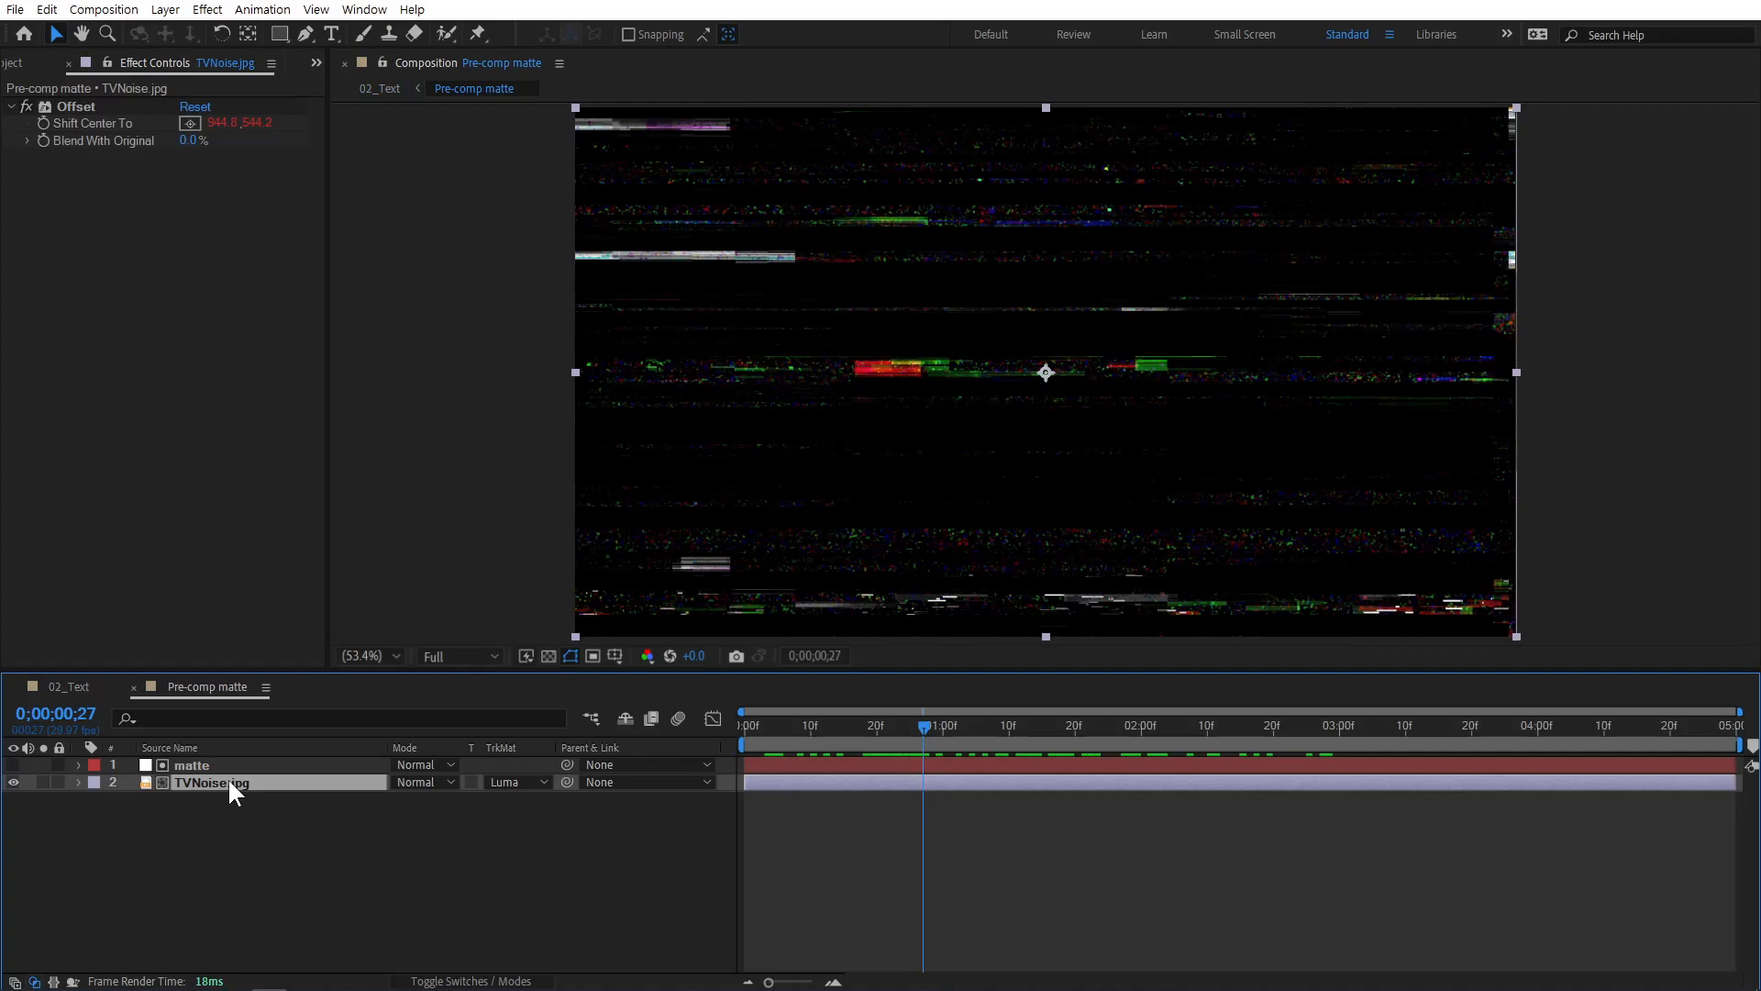
{"action": "left_click_drag", "start_coordinate": [262, 806], "coordinate": [231, 752]}
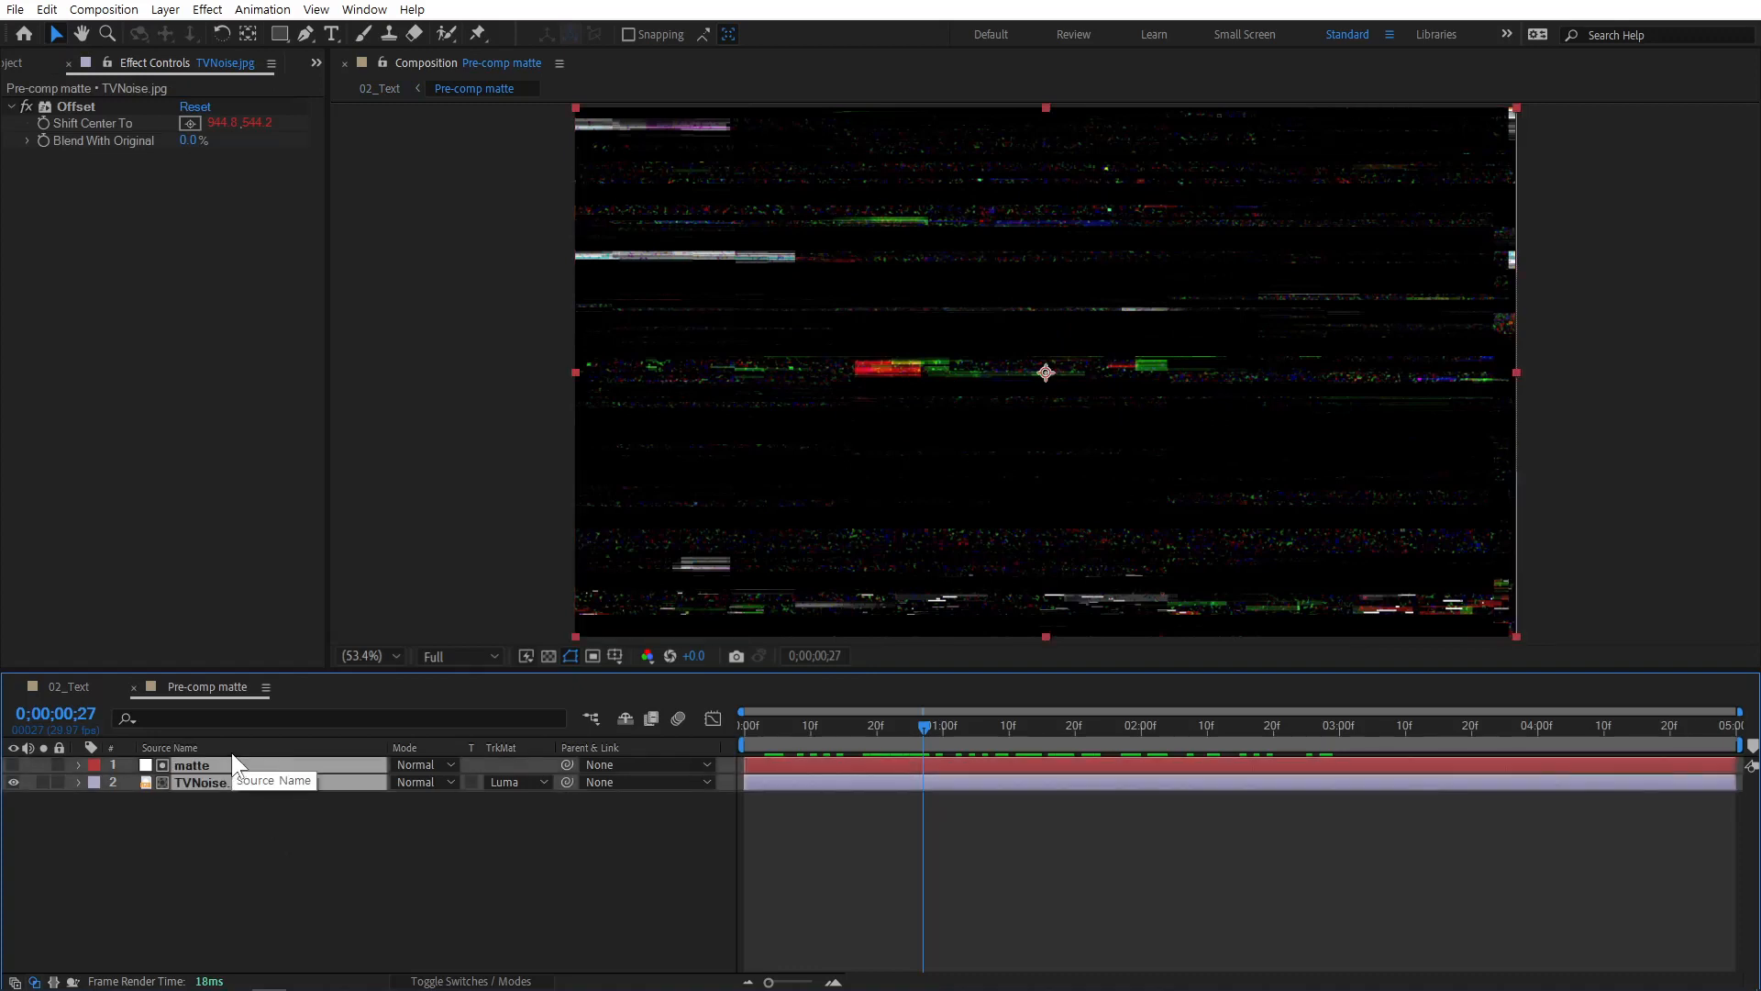
{"action": "key", "text": "ctrl+d"}
{"action": "left_click", "coordinate": [277, 858]}
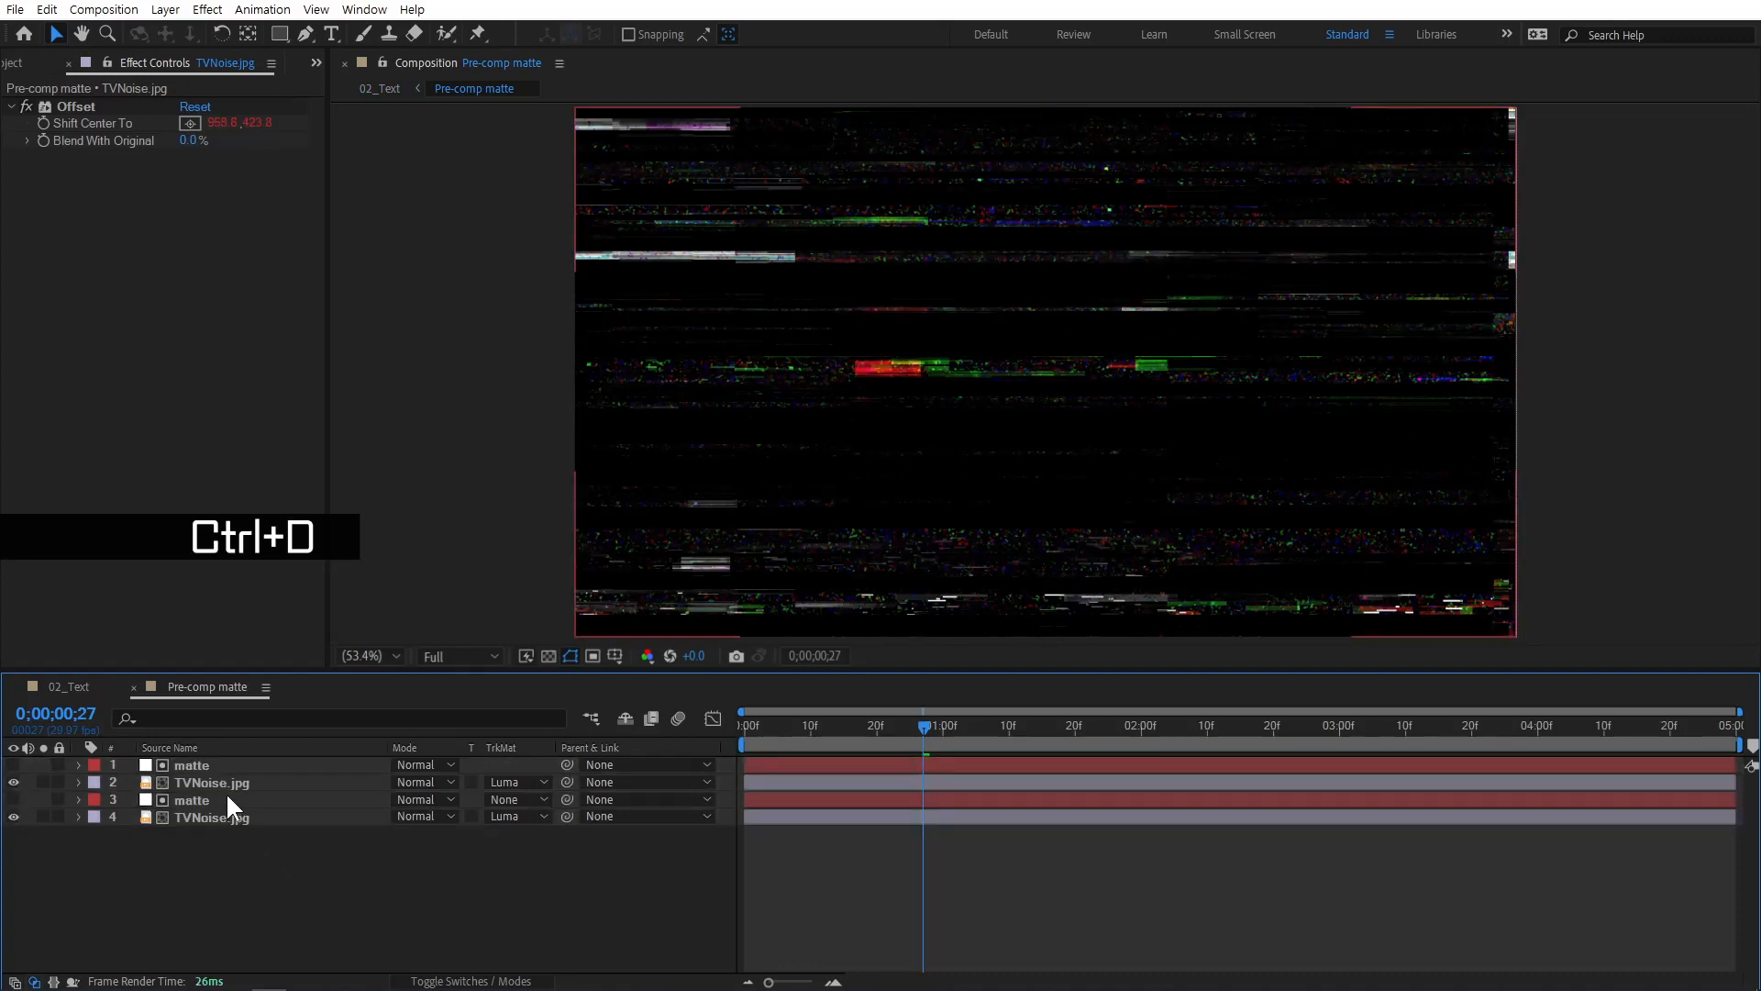
Set the topmost matte layer's Fractal Noise Scale Width to 500 and Scale Height to 300.
{"action": "left_click", "coordinate": [188, 764]}
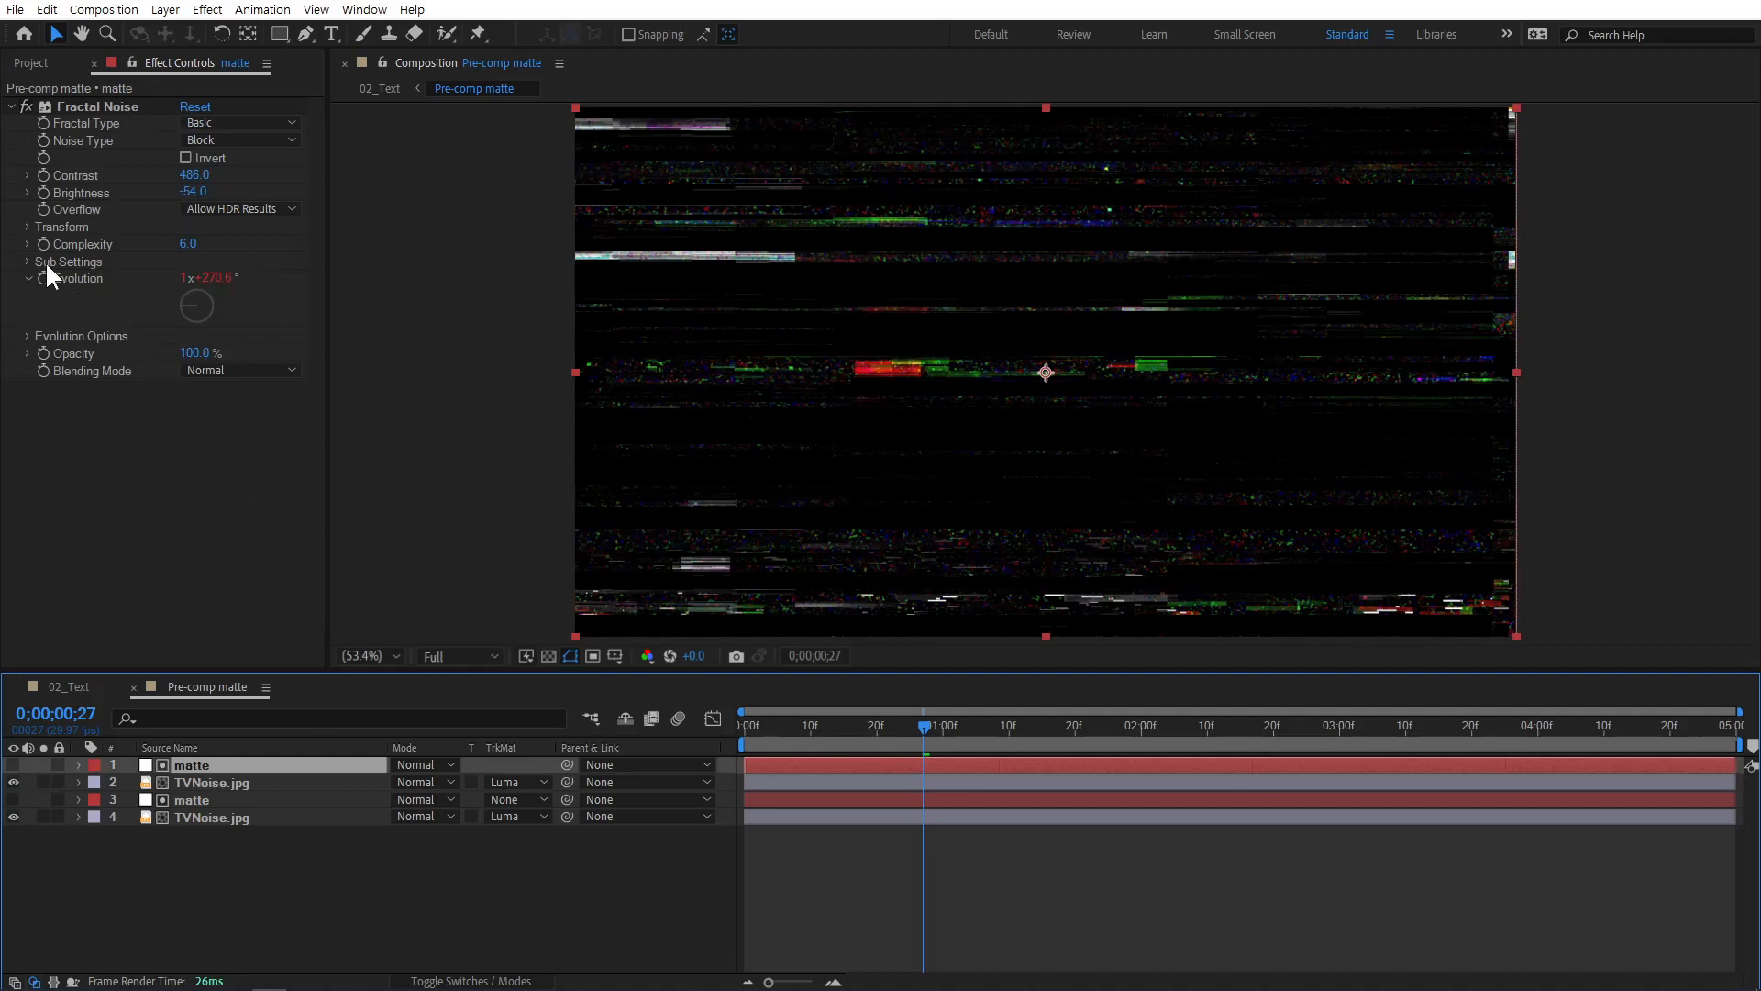
{"action": "left_click", "coordinate": [27, 226]}
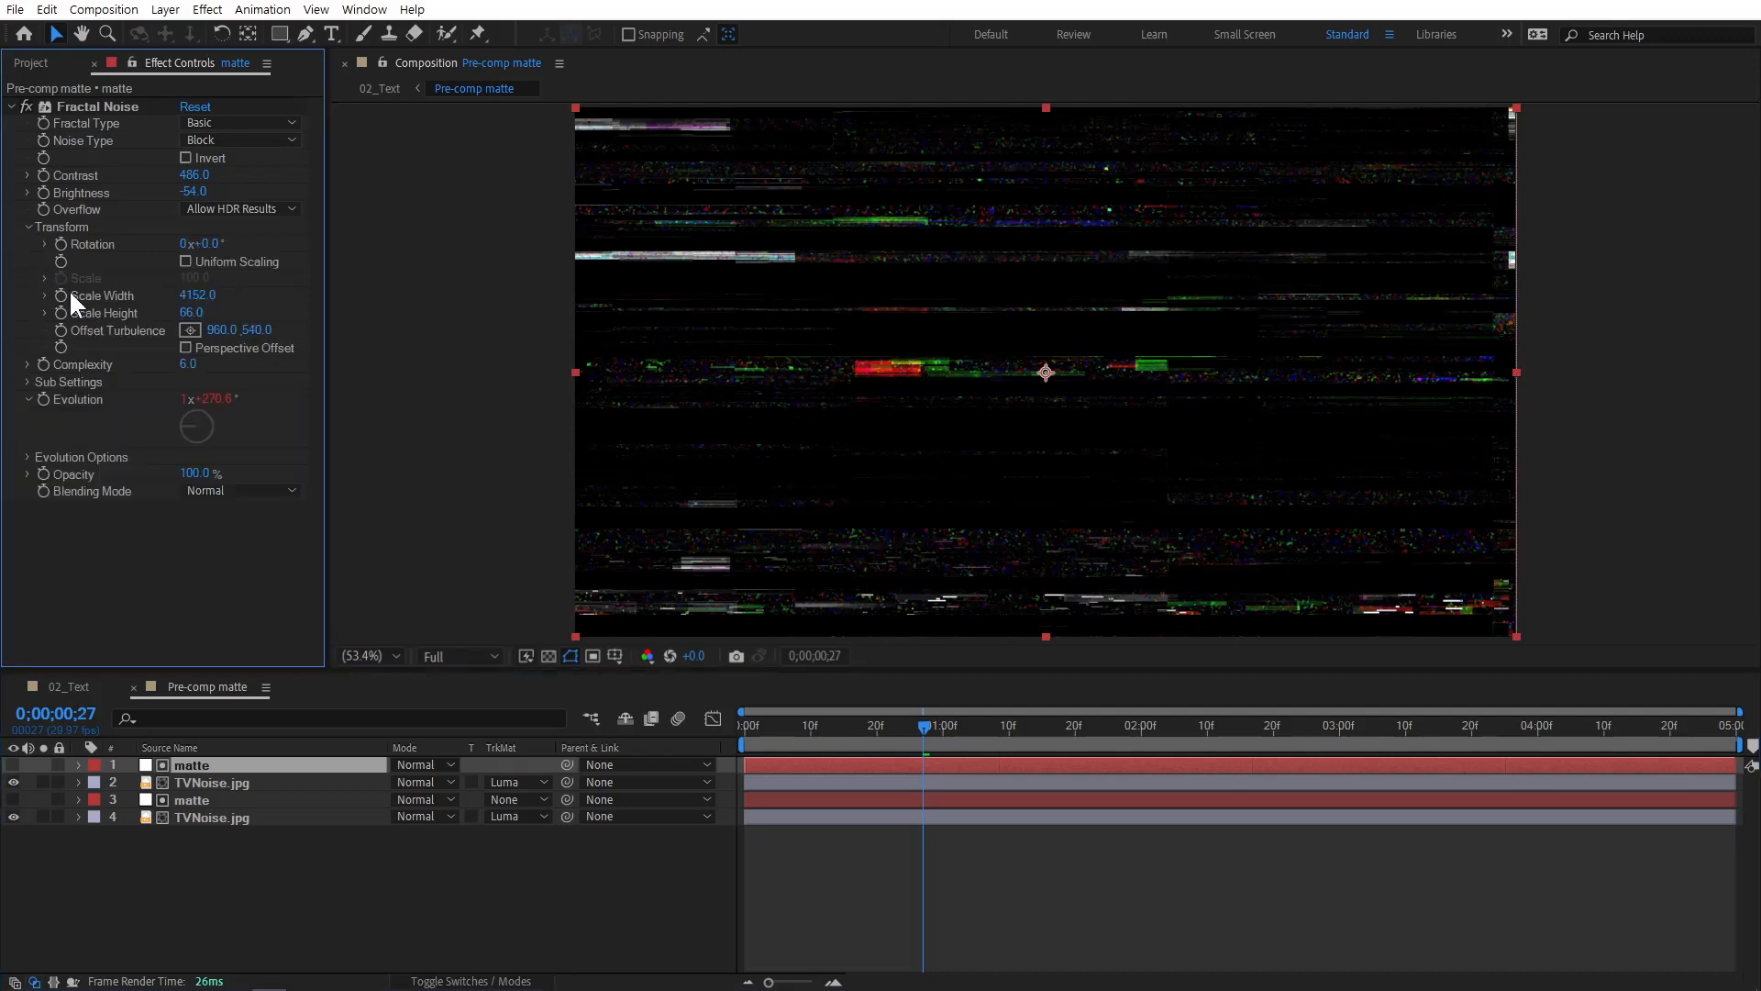
{"action": "left_click", "coordinate": [209, 295]}
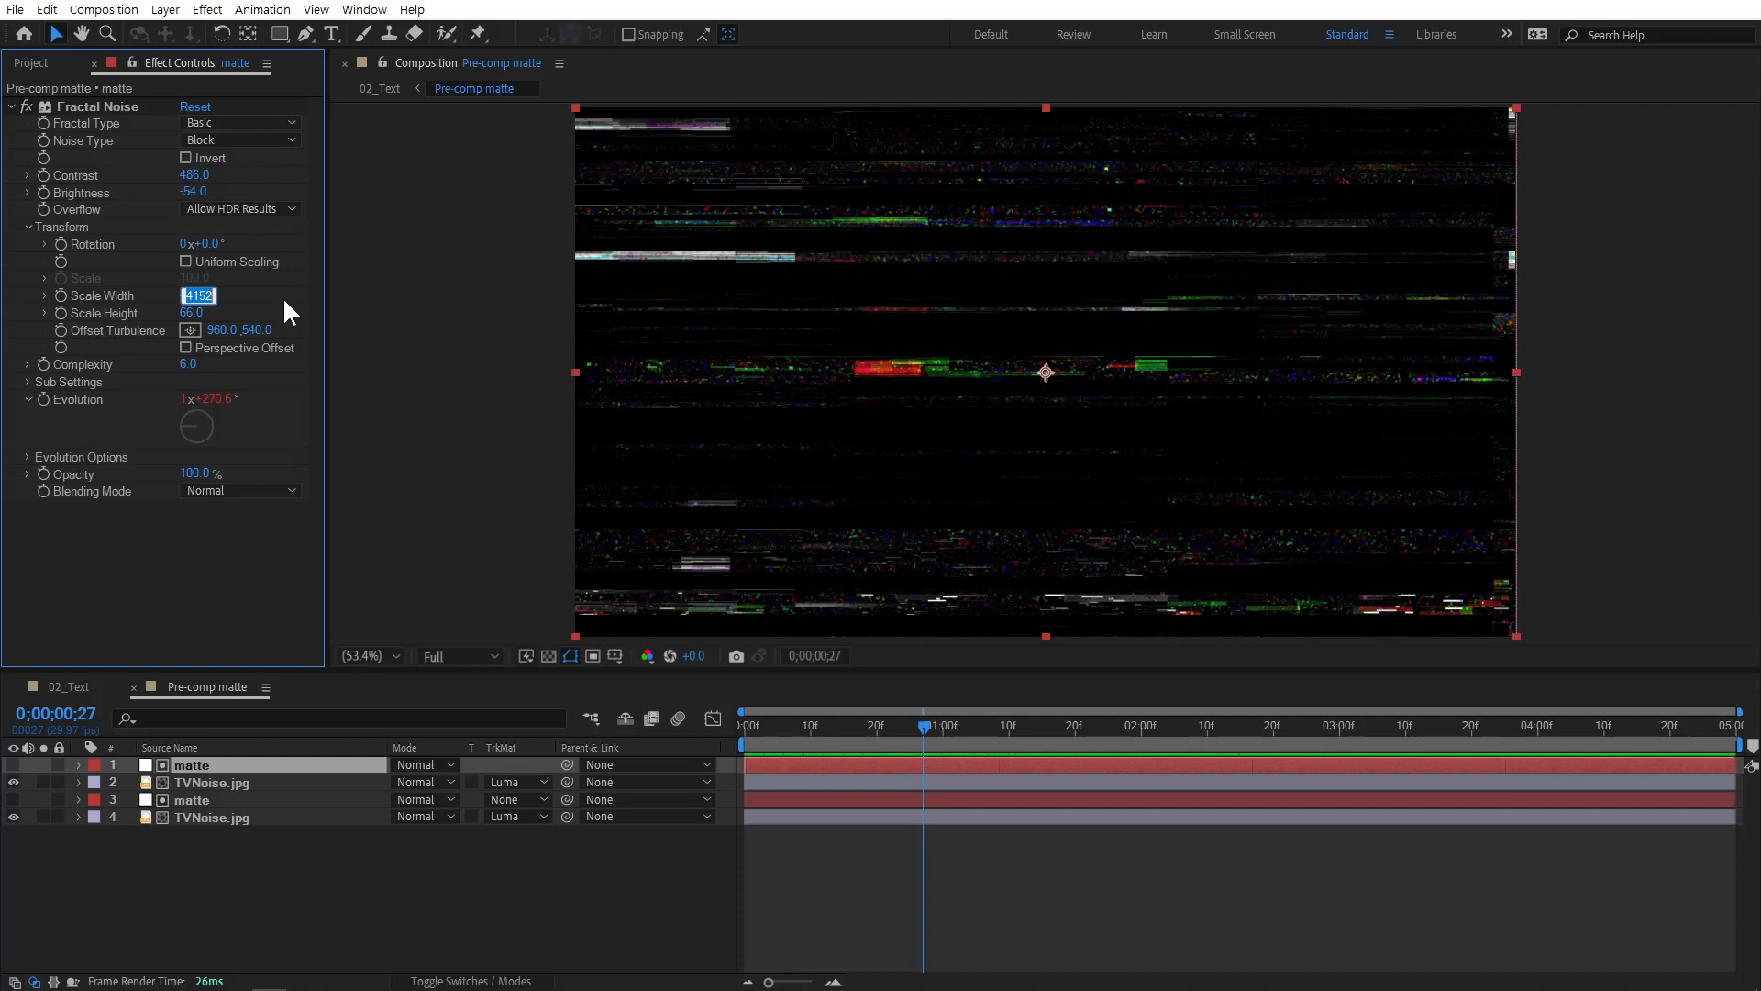
{"action": "type", "text": "500"}
{"action": "key", "text": "Return"}
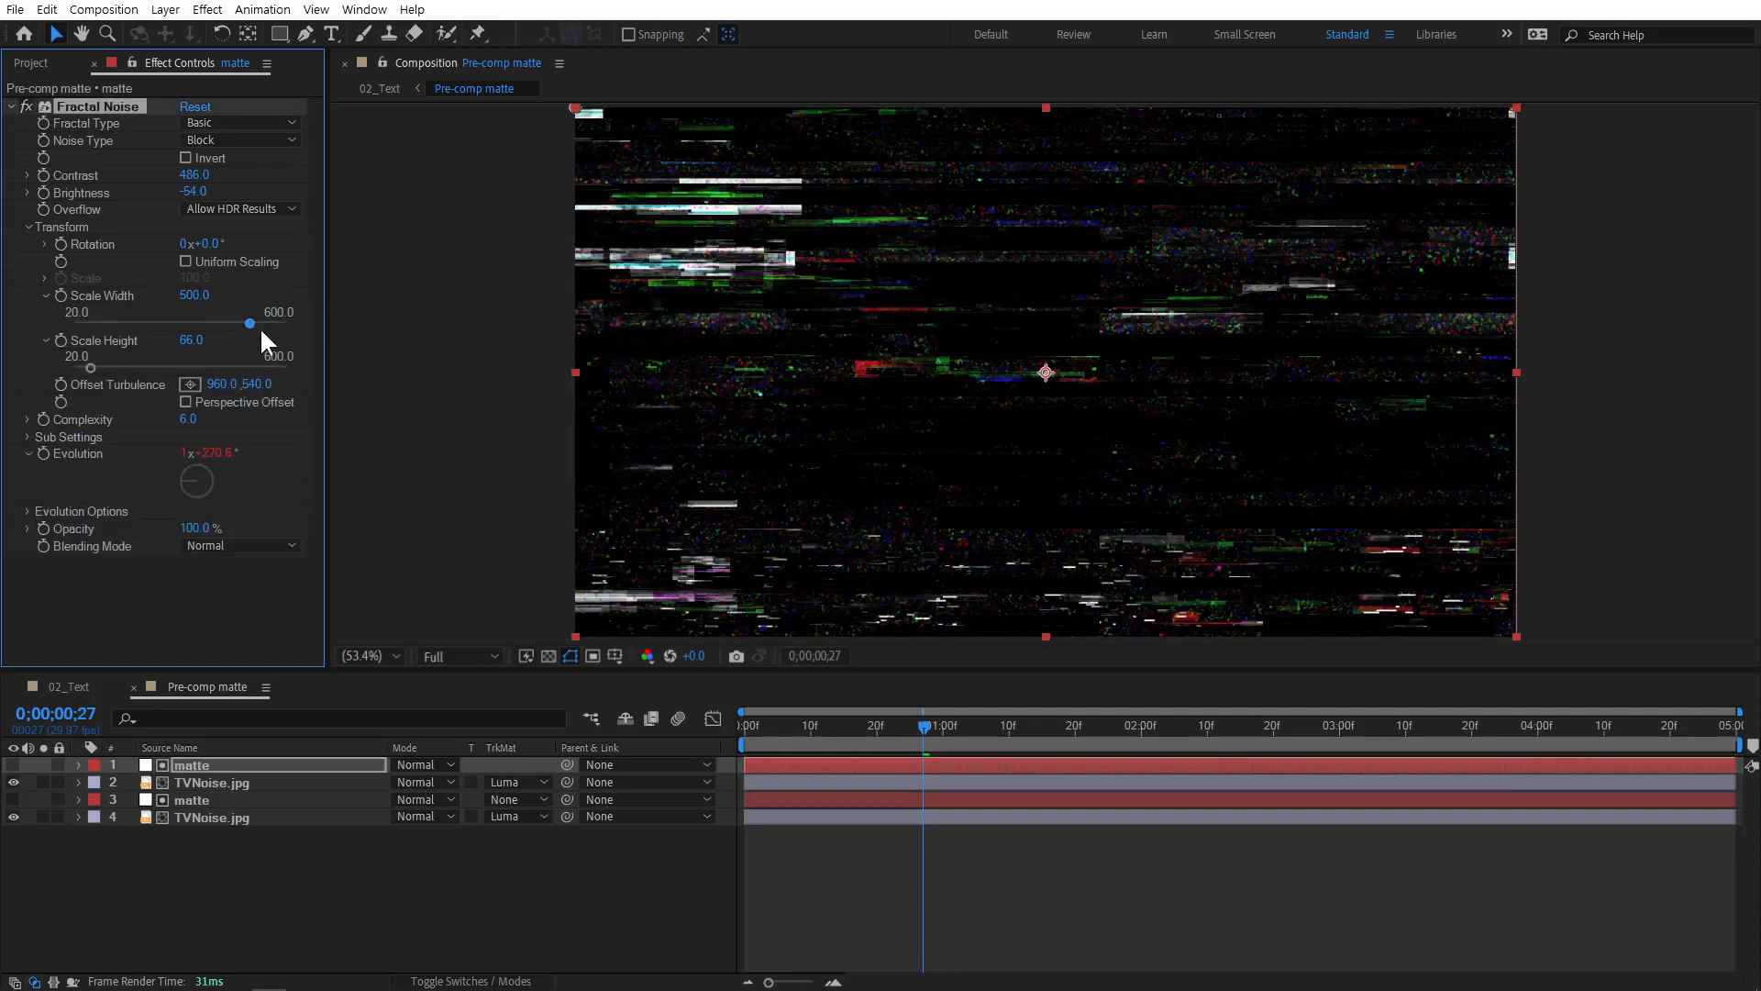
{"action": "left_click", "coordinate": [191, 340]}
{"action": "type", "text": "300"}
{"action": "key", "text": "Return"}
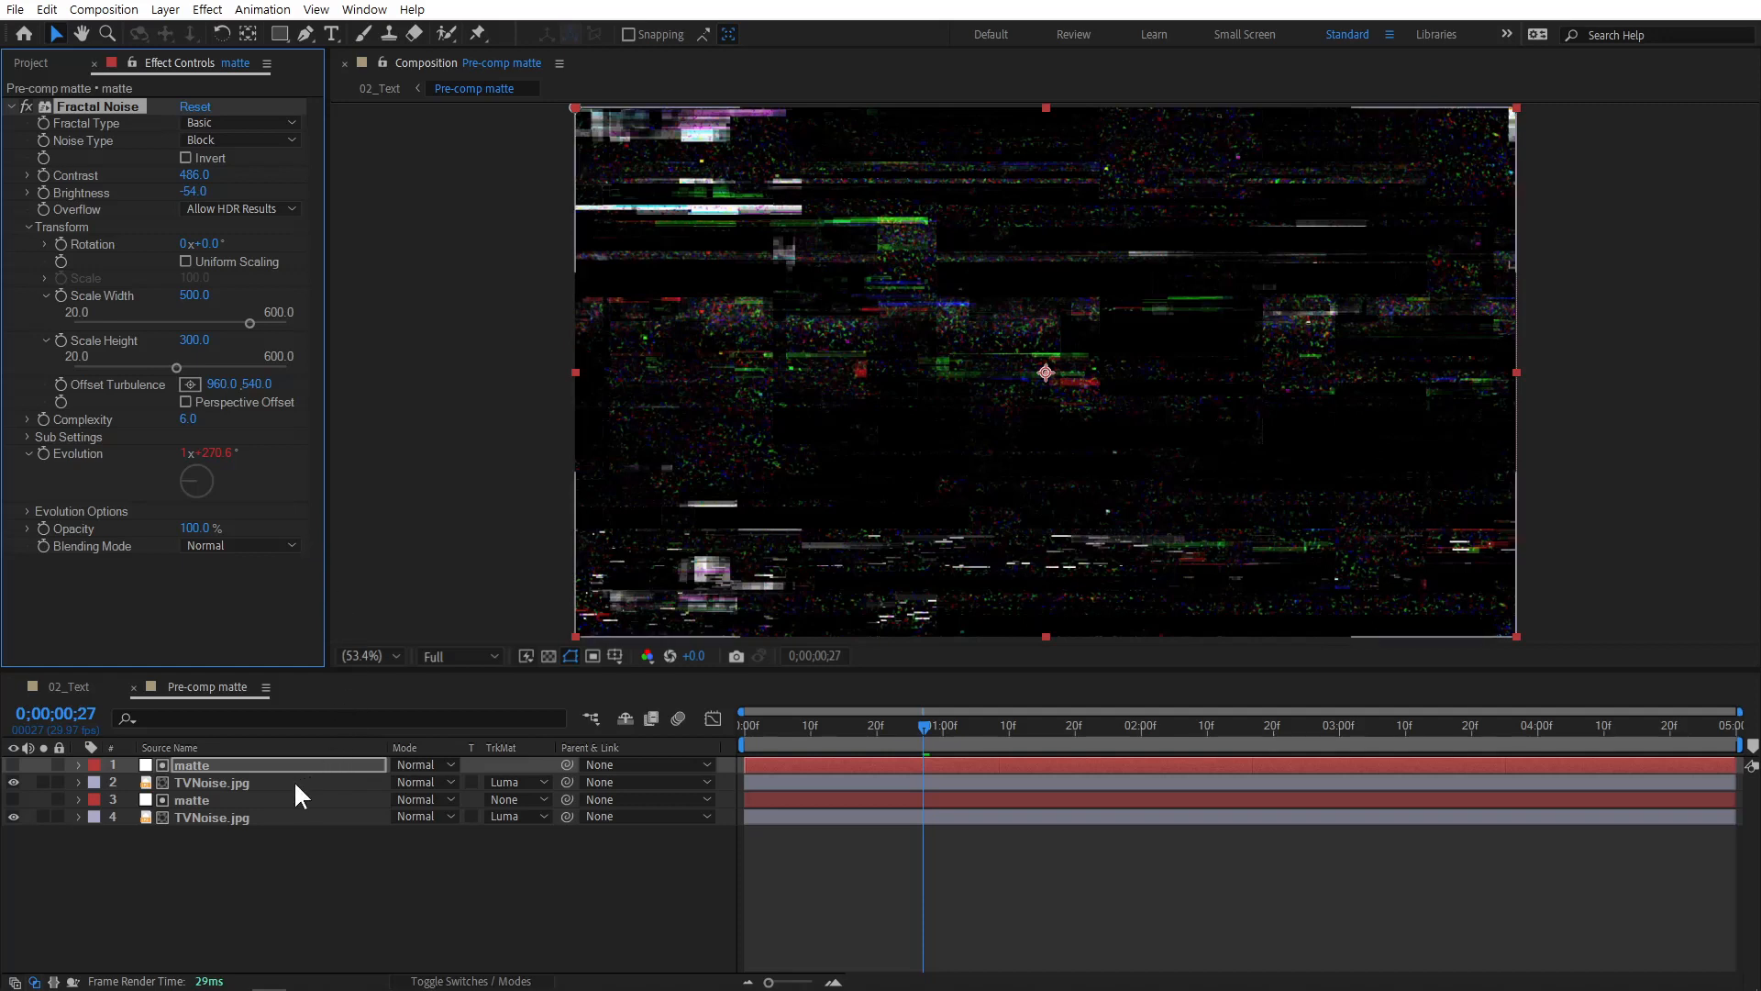
Set the upper TVNoise.jpg layer's blending mode to Screen and scrub through the combined noise.
{"action": "left_click", "coordinate": [240, 780]}
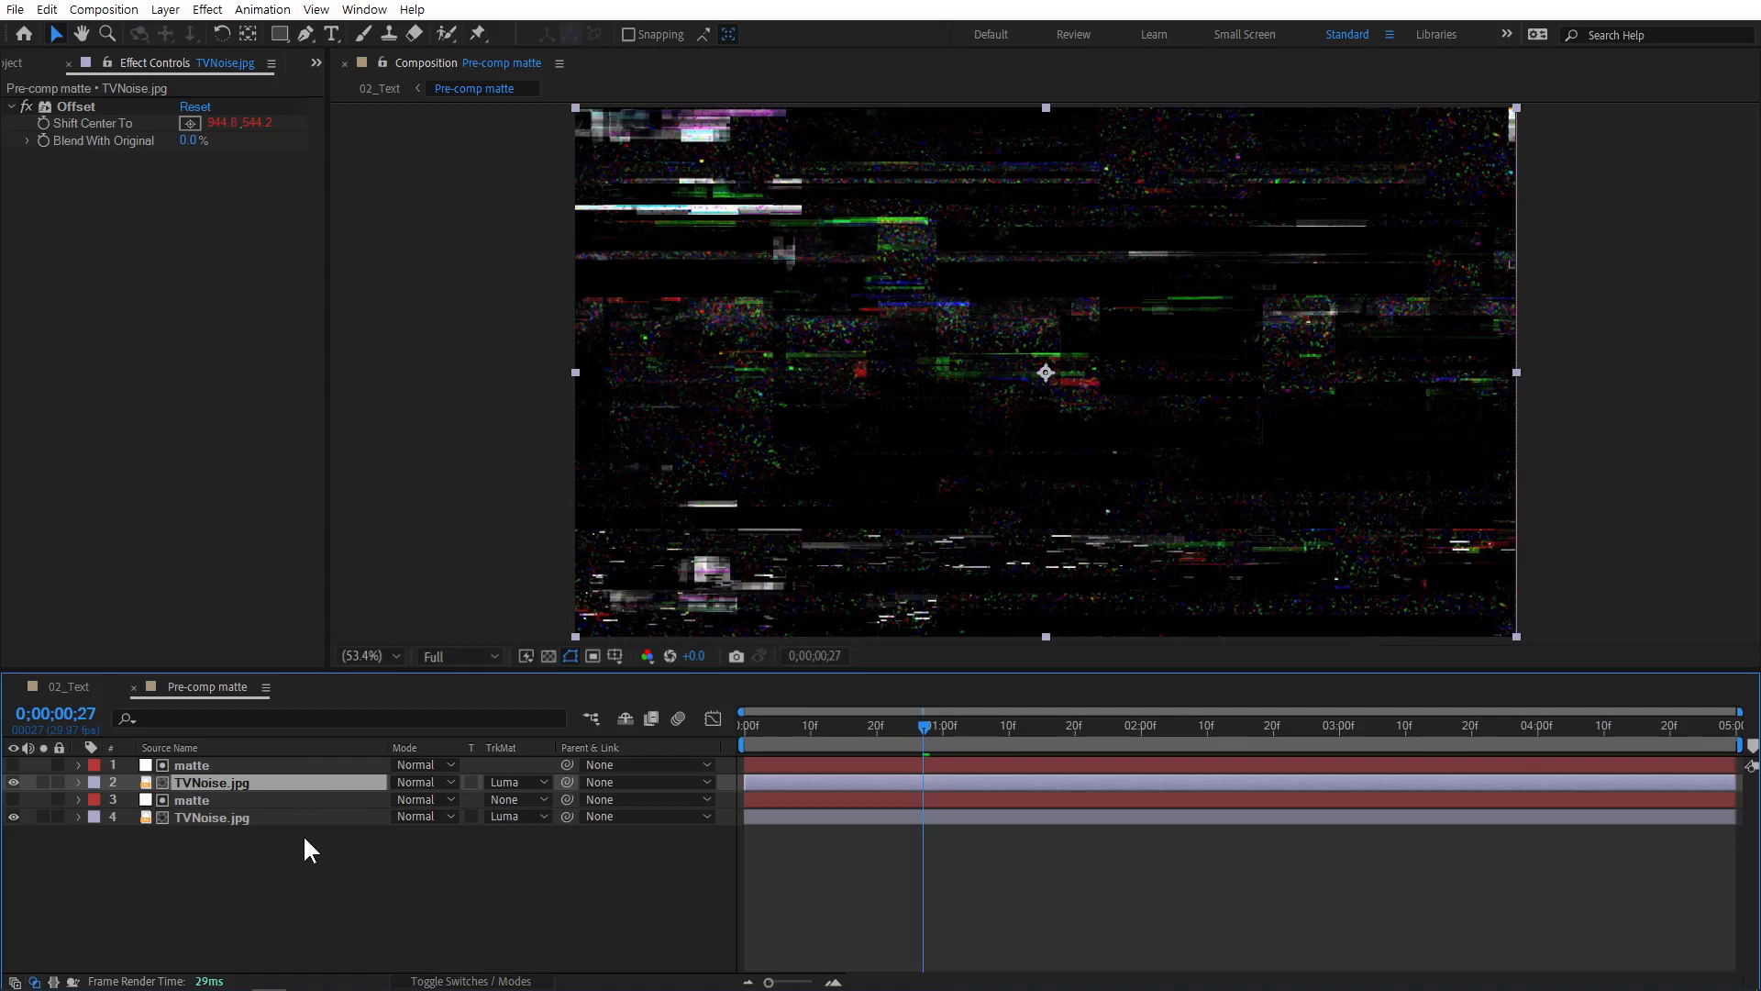
{"action": "left_click", "coordinate": [410, 780]}
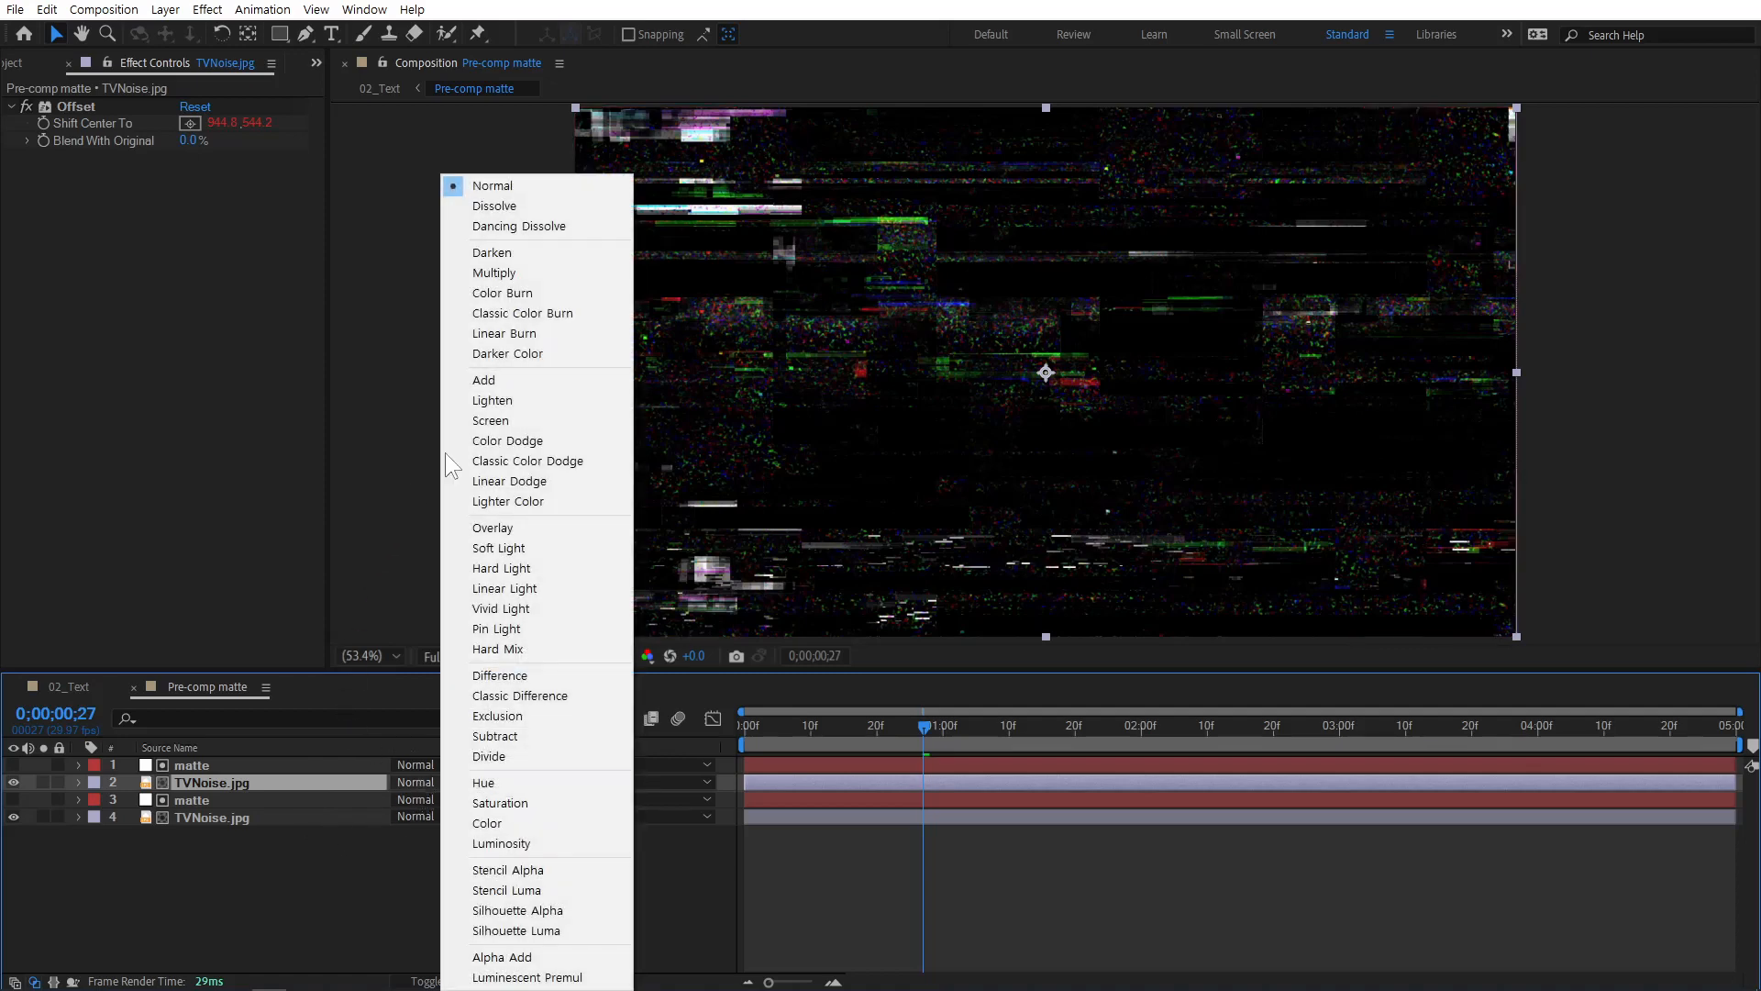
{"action": "left_click", "coordinate": [503, 420]}
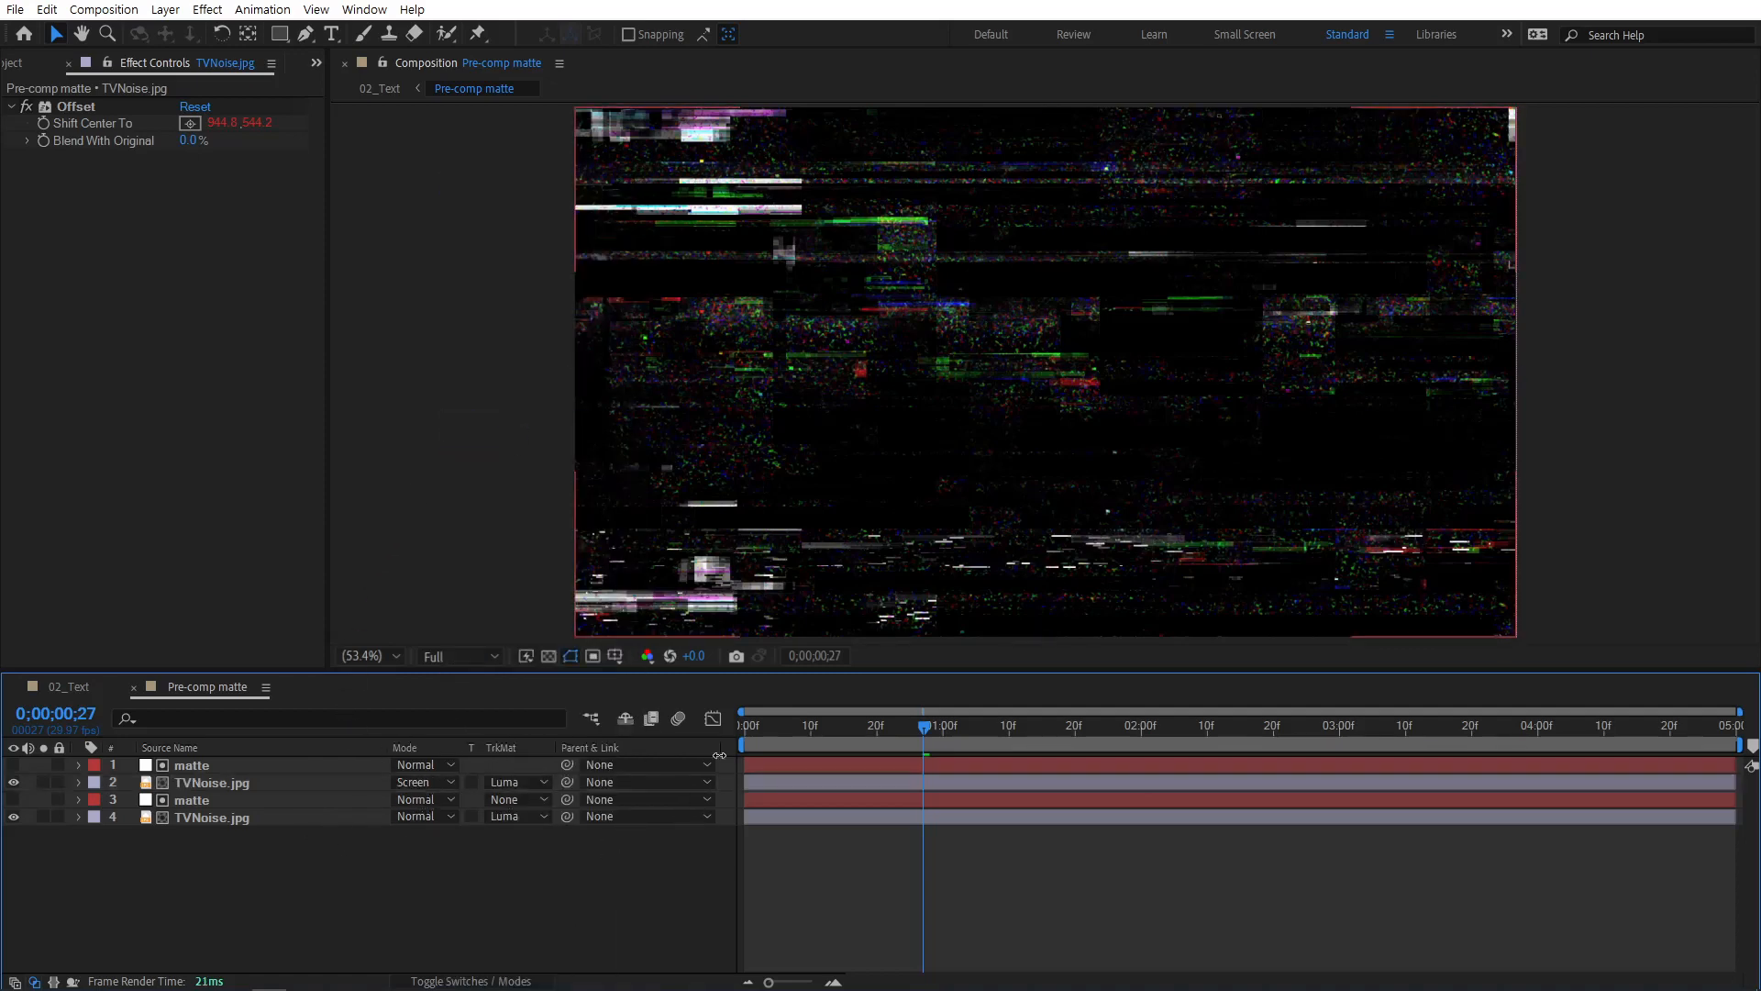
{"action": "left_click_drag", "start_coordinate": [750, 723], "coordinate": [1221, 726]}
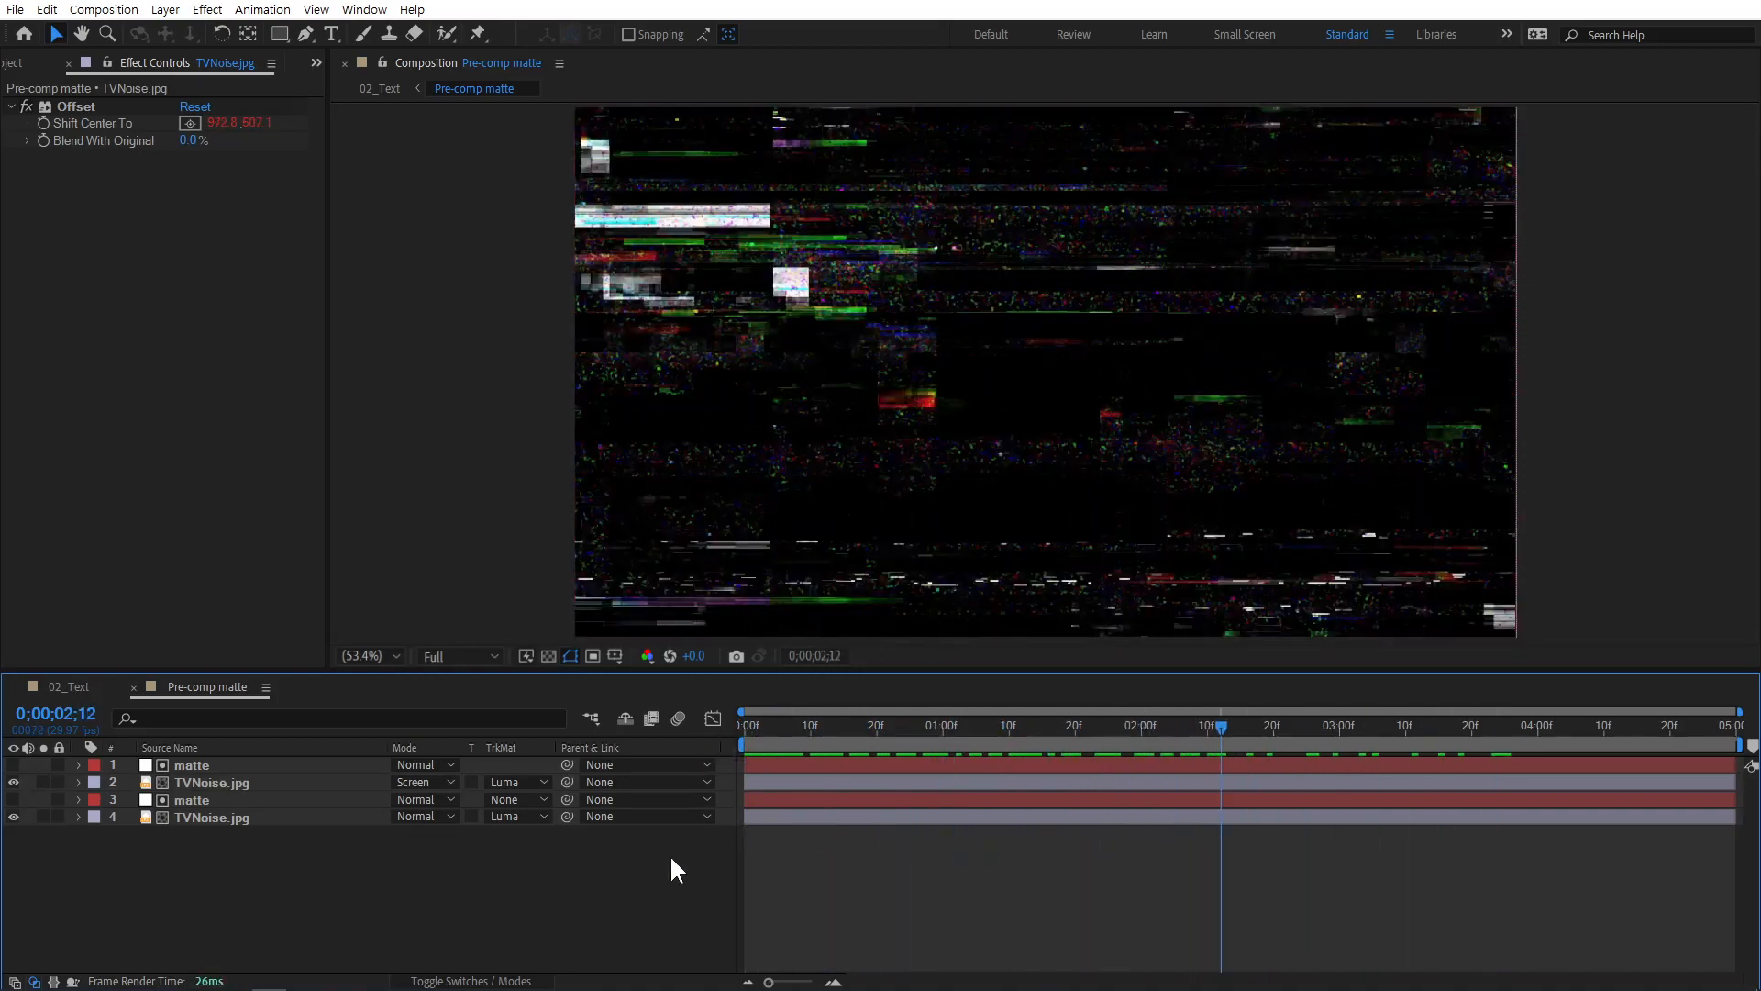
Return to the 02_Text composition, select the 글리치 text layer and hide the Pre-comp matte layer.
{"action": "left_click", "coordinate": [134, 688]}
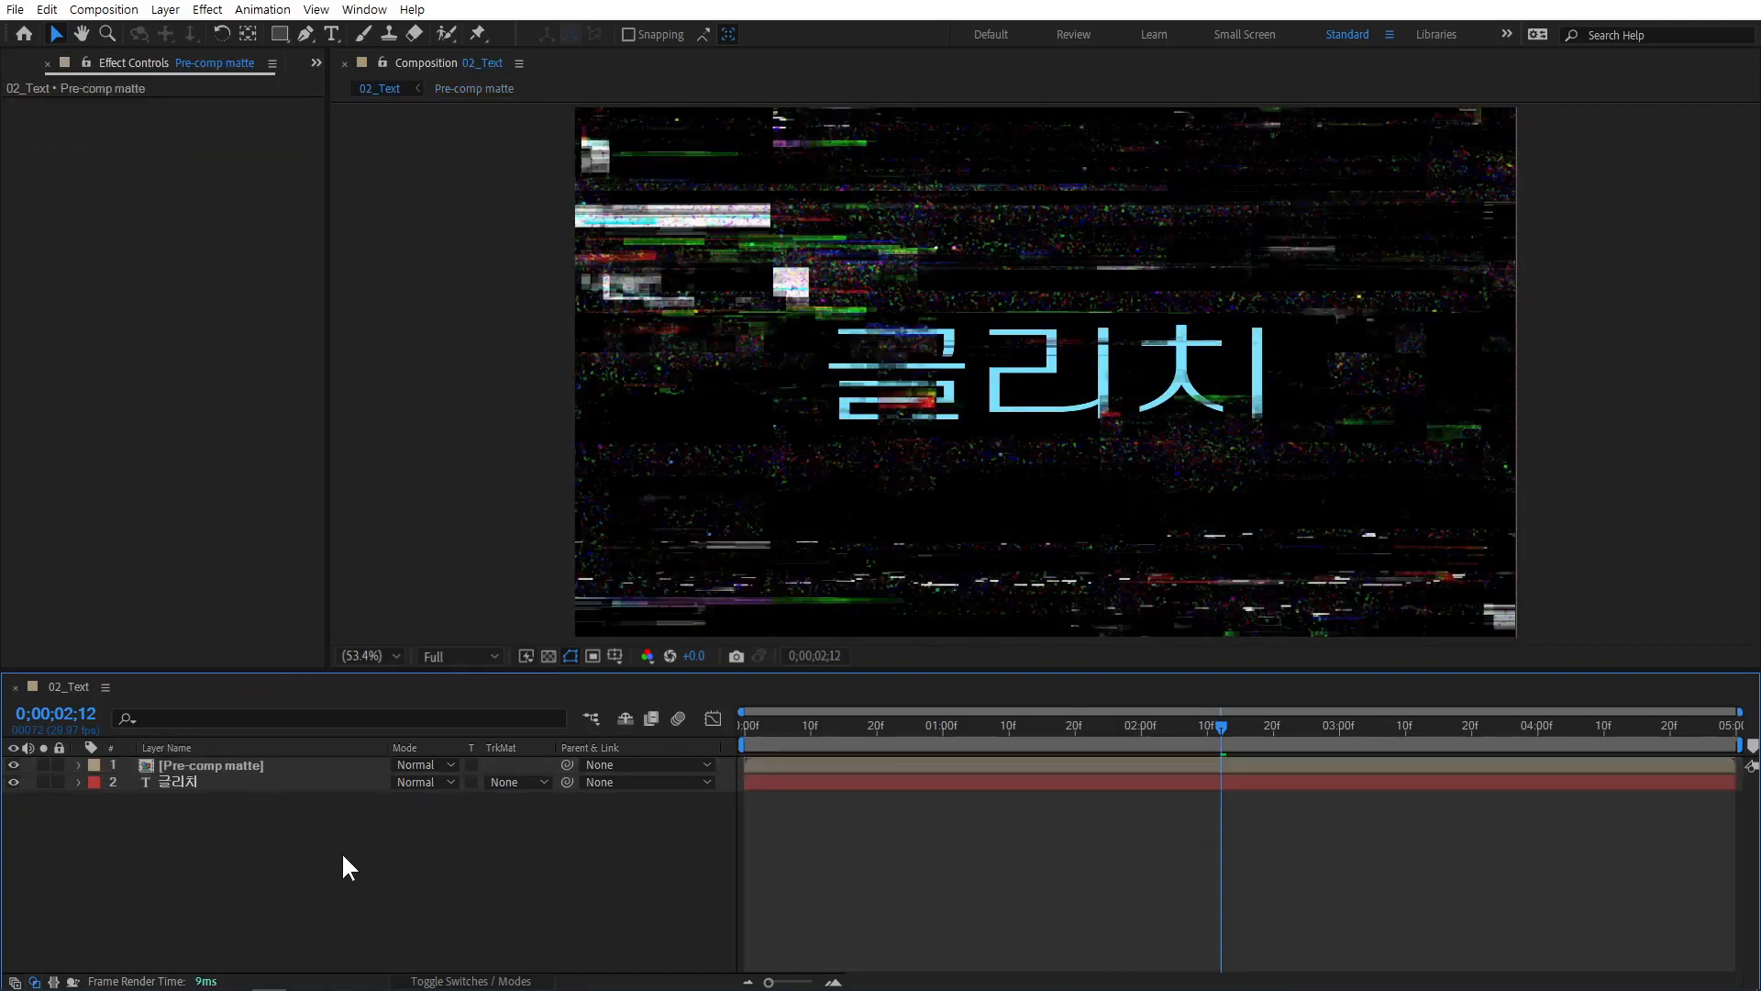
{"action": "left_click", "coordinate": [186, 779]}
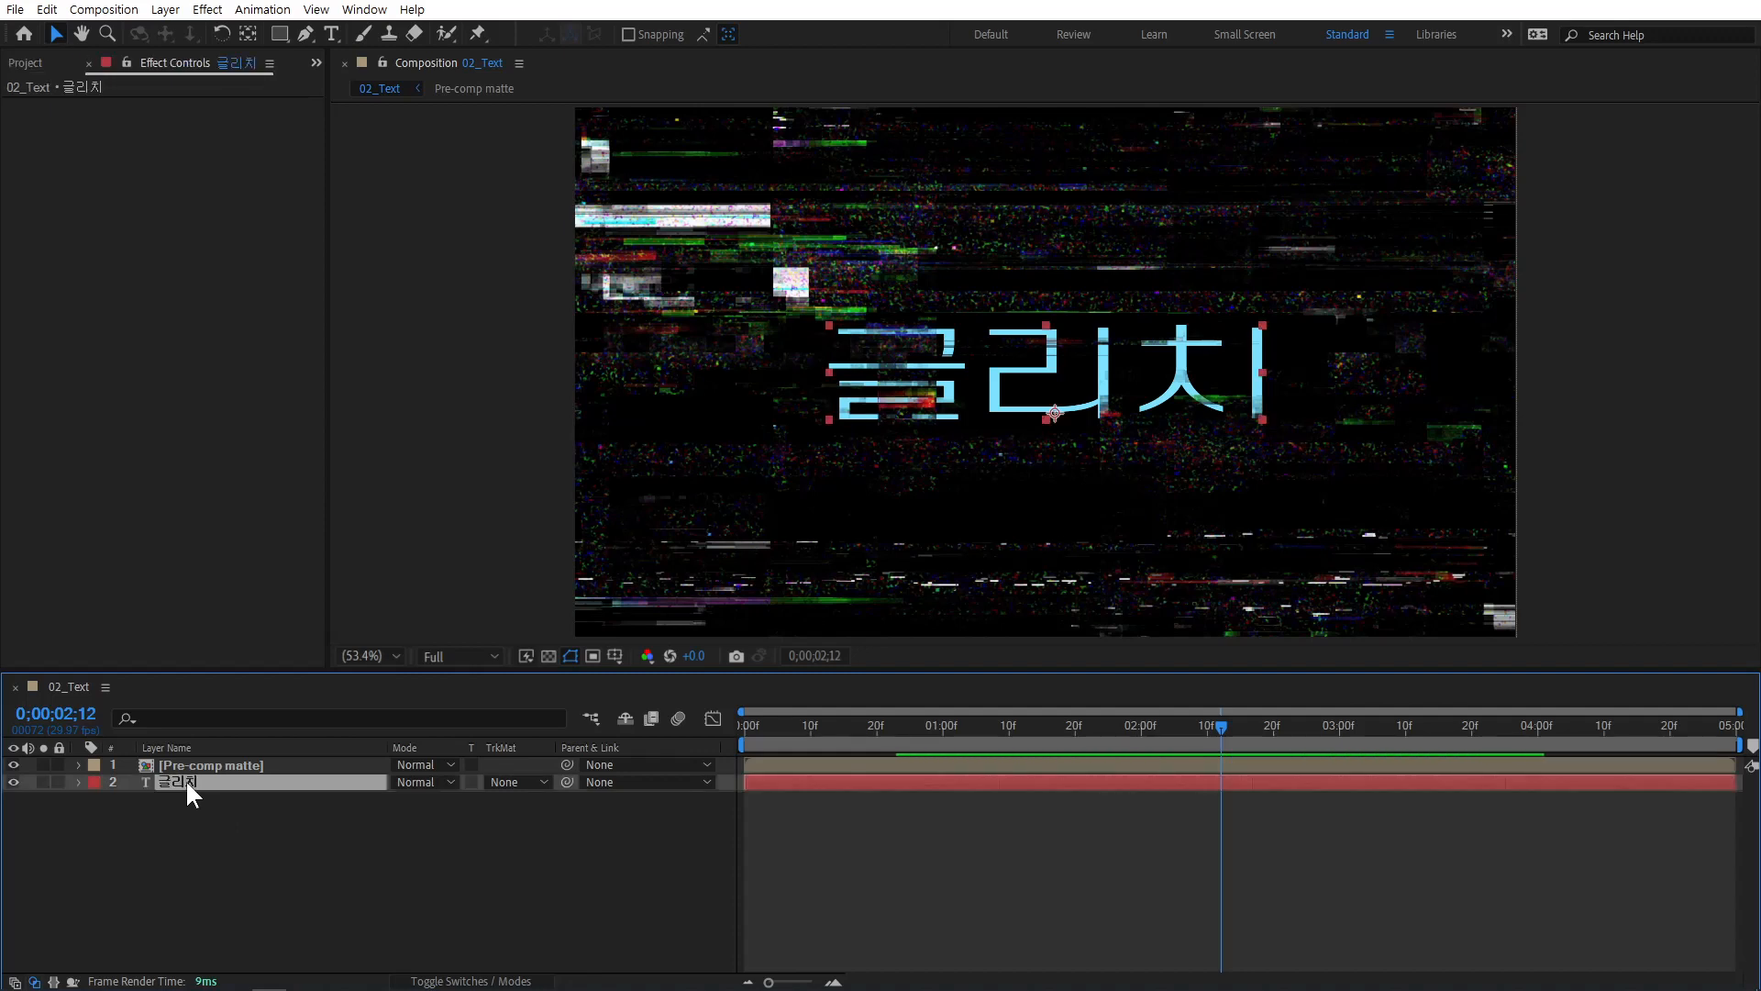
{"action": "left_click", "coordinate": [13, 766]}
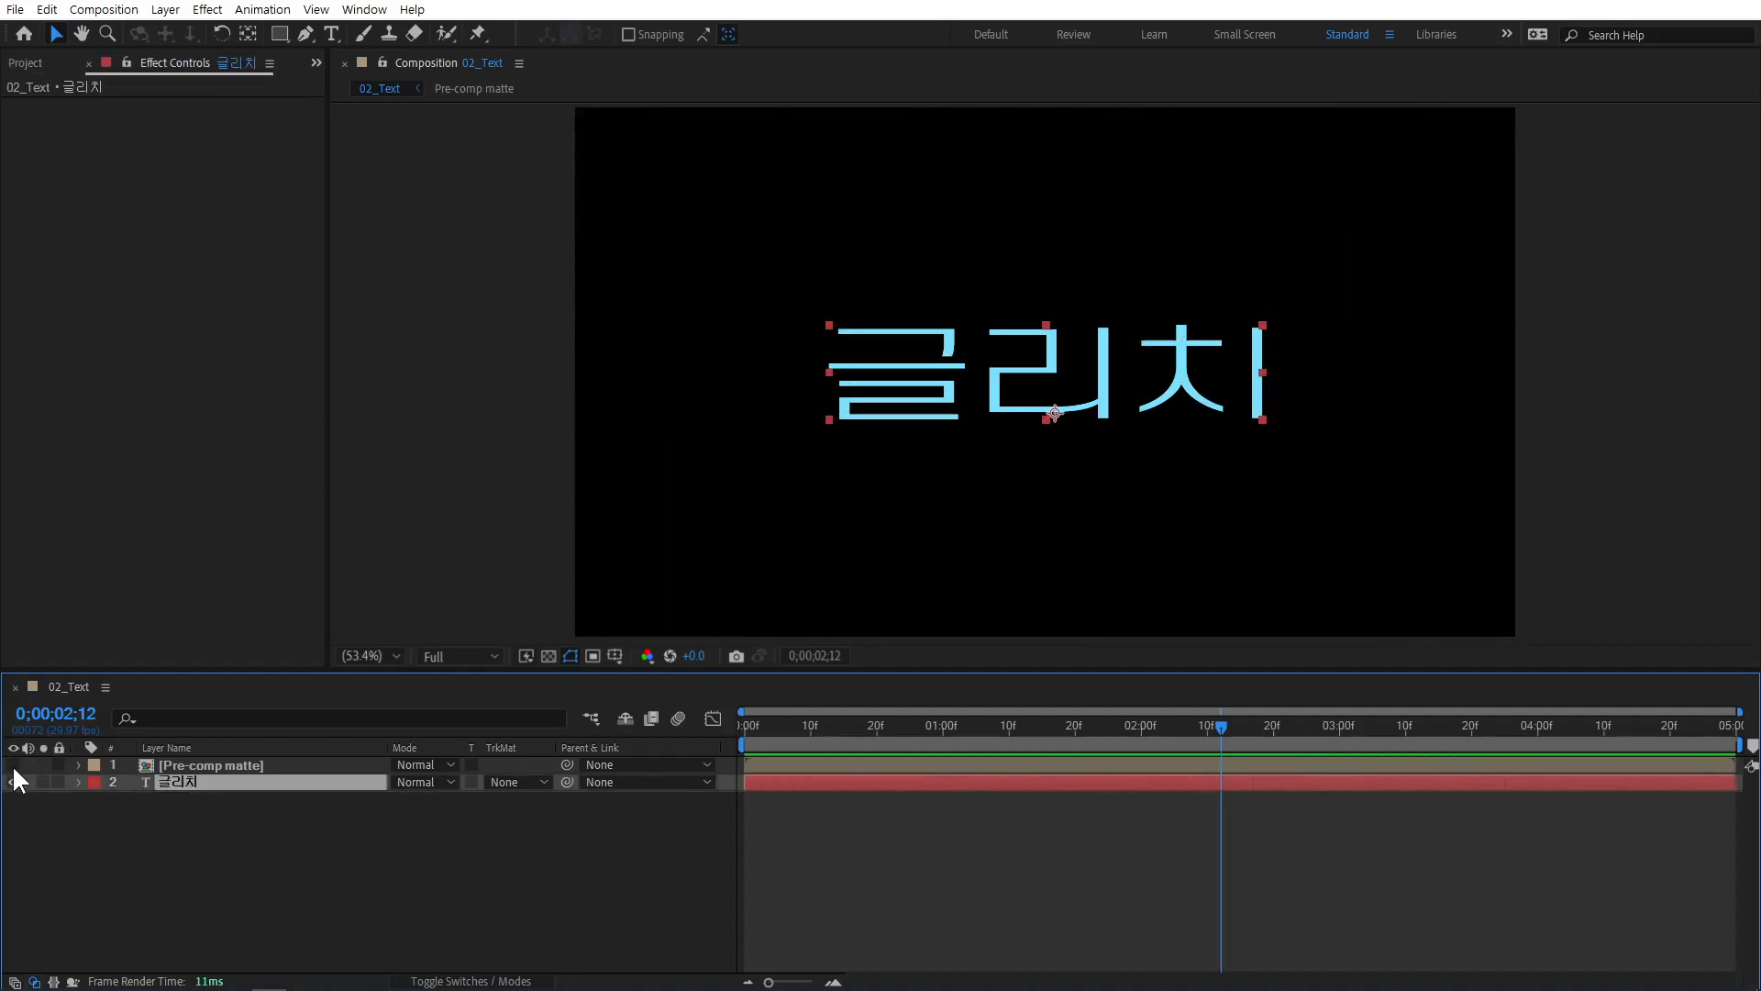
Apply Displacement Map to the 글리치 text layer, raise Max Horizontal Displacement to 464 and use Pre-comp matte as the map layer.
{"action": "right_click", "coordinate": [201, 784]}
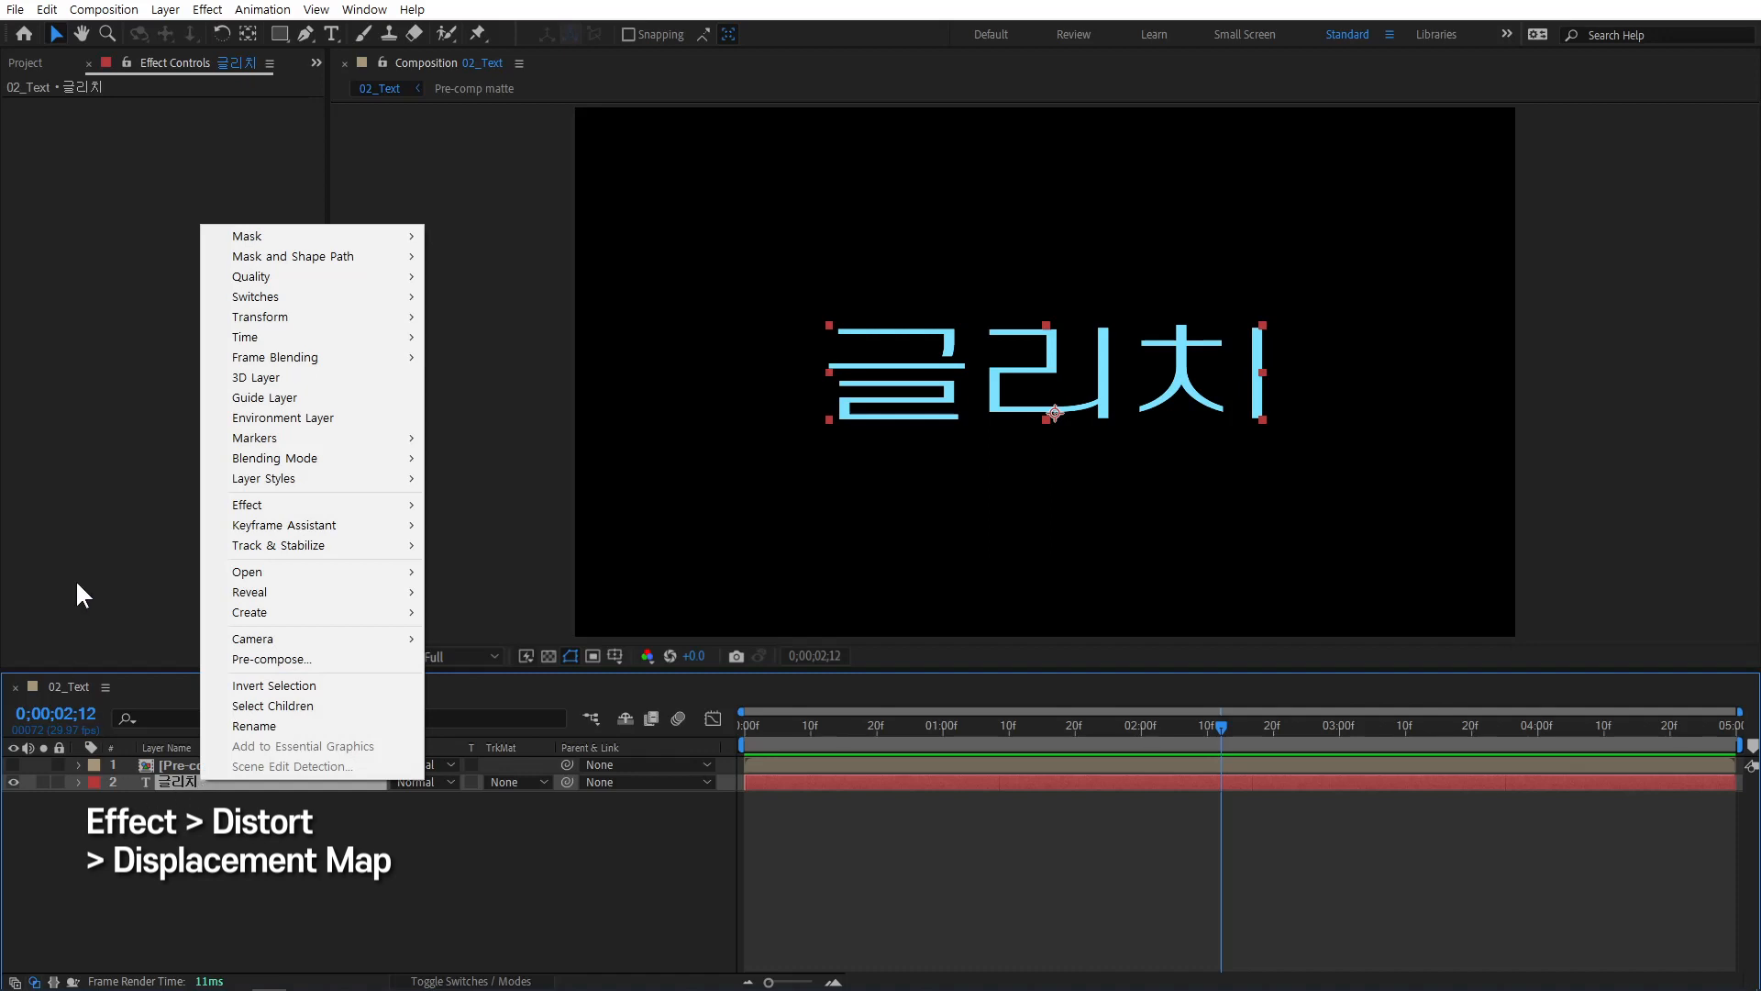
{"action": "mouse_move", "coordinate": [287, 501]}
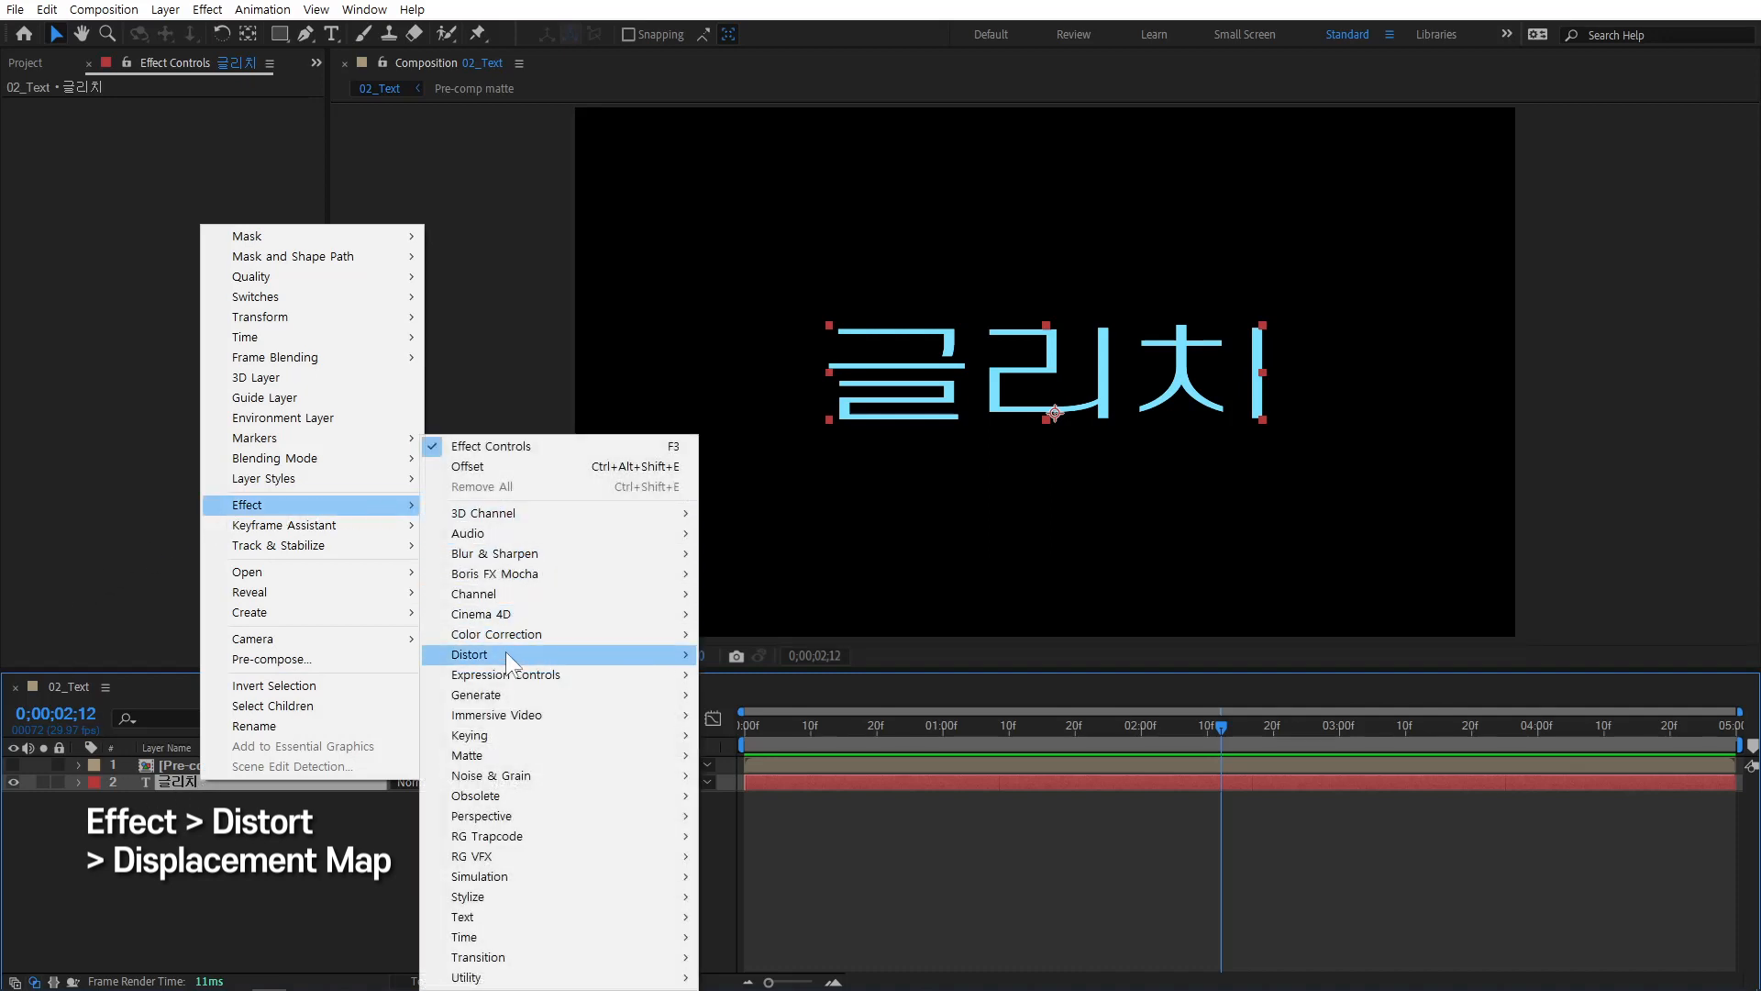
{"action": "mouse_move", "coordinate": [506, 654]}
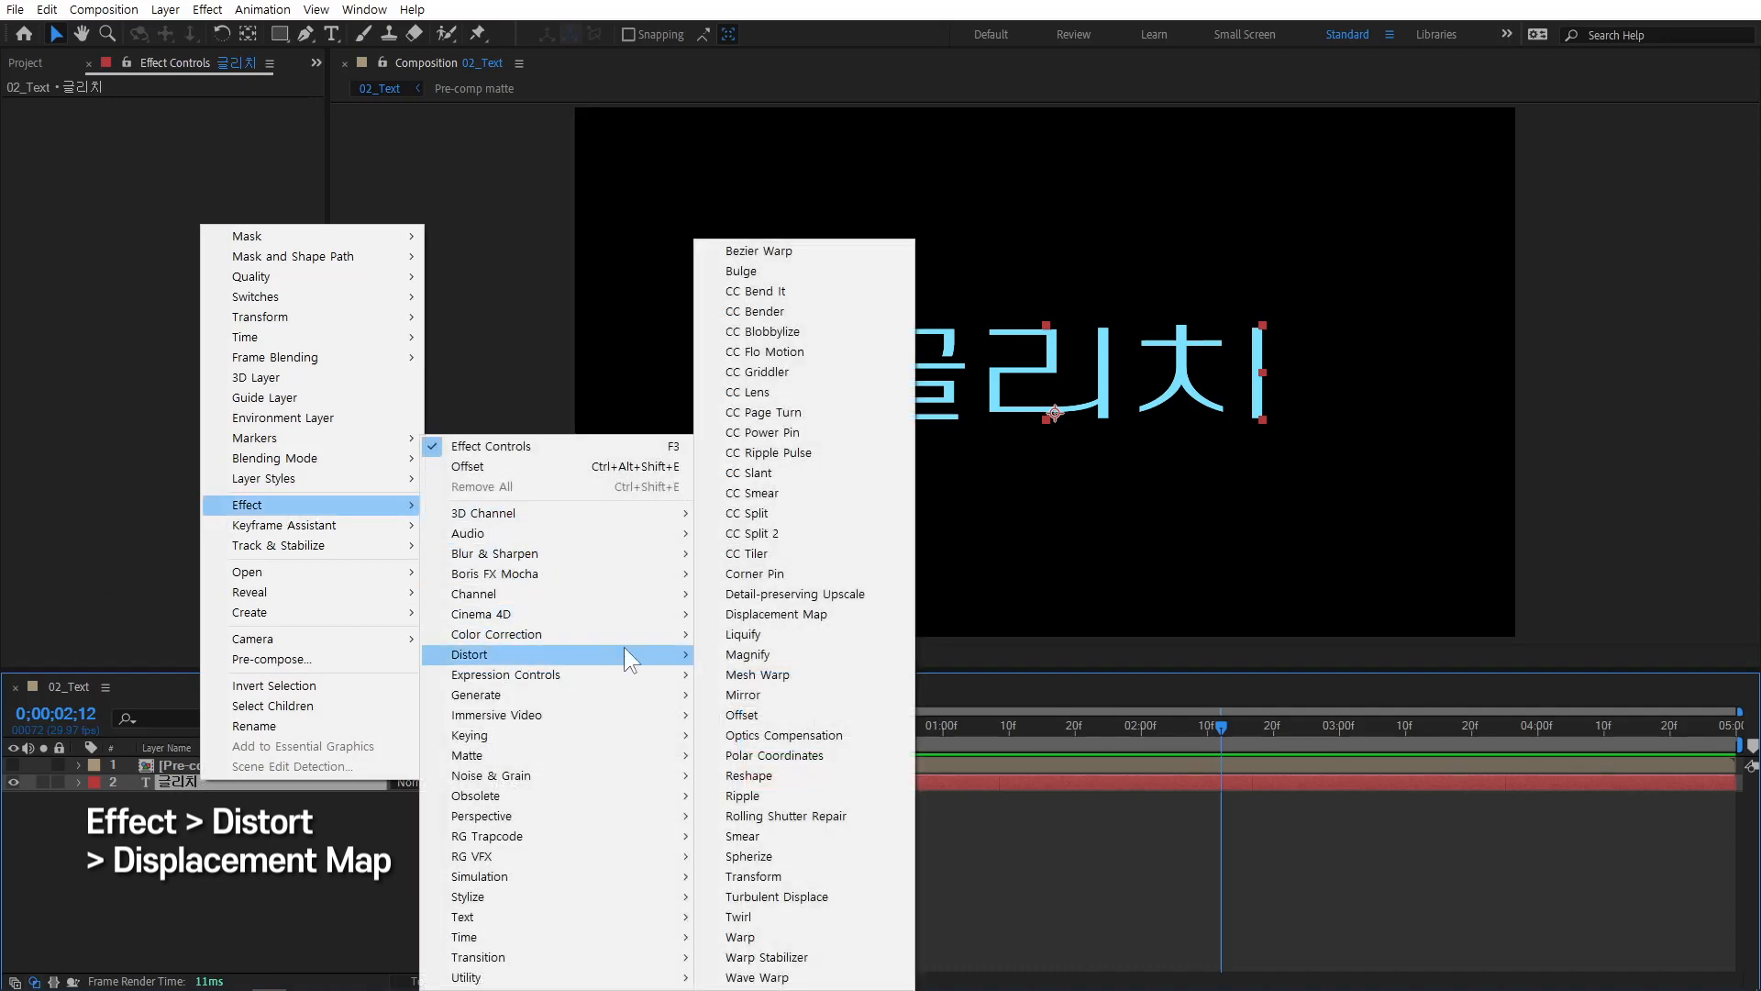
{"action": "left_click", "coordinate": [822, 614]}
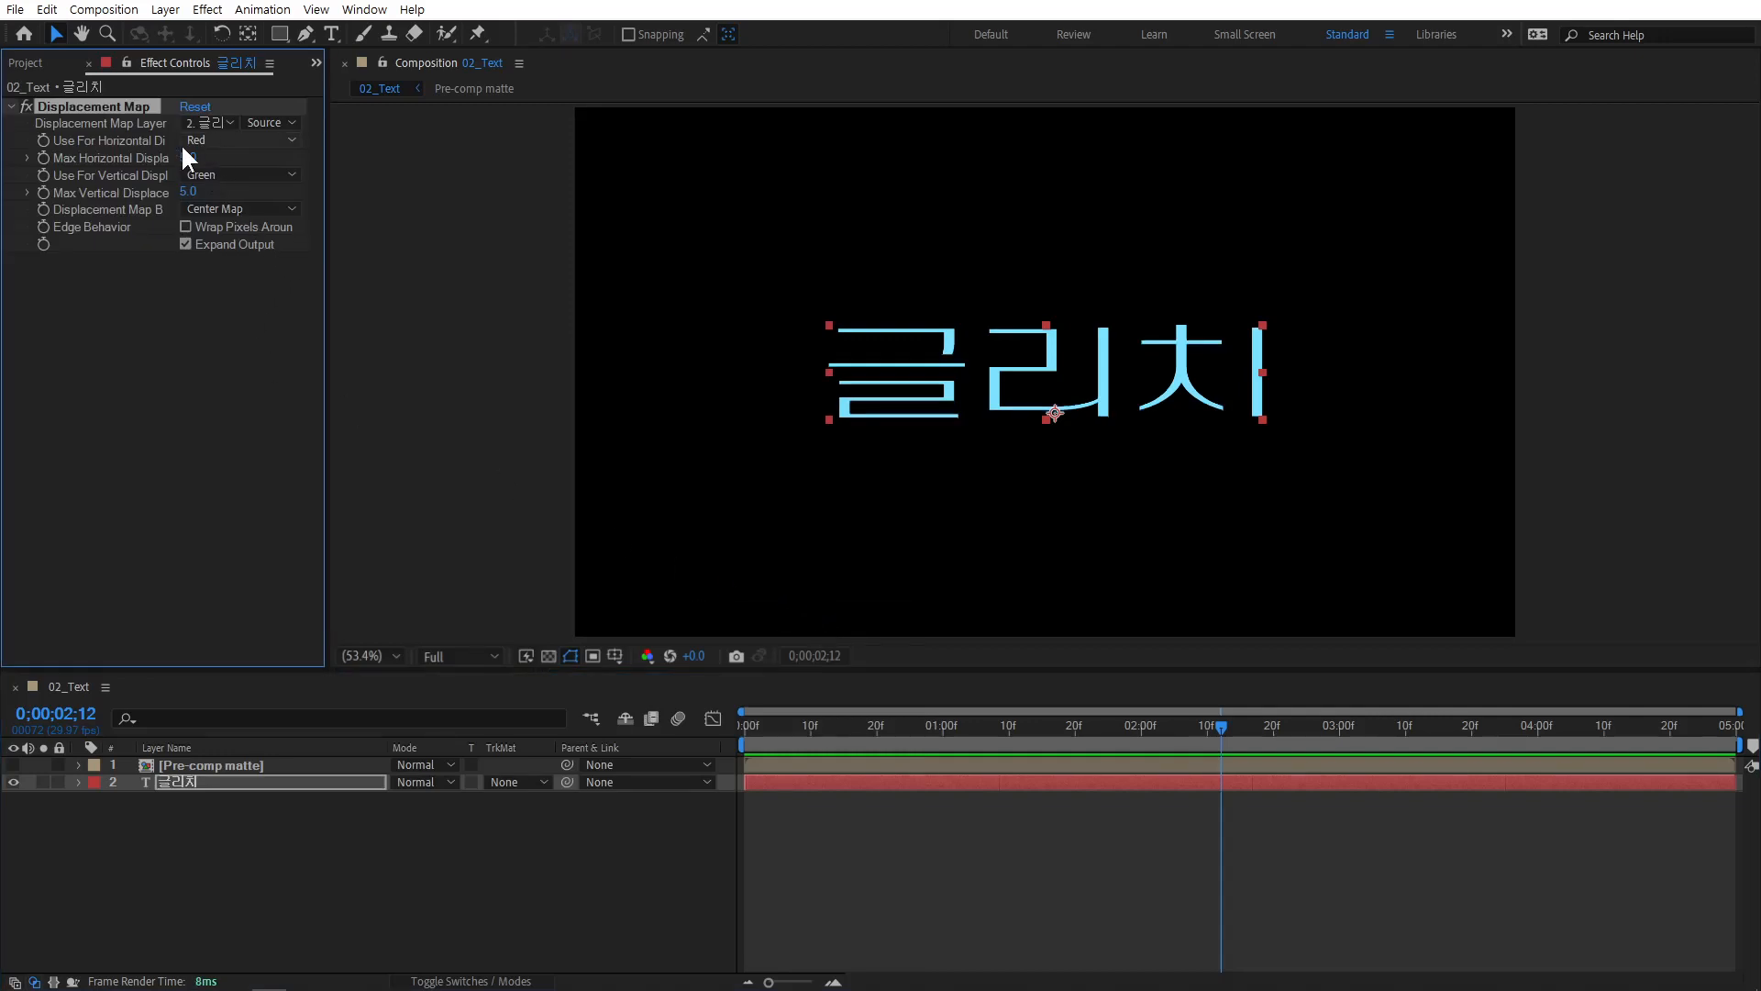
{"action": "left_click_drag", "start_coordinate": [185, 160], "coordinate": [666, 175]}
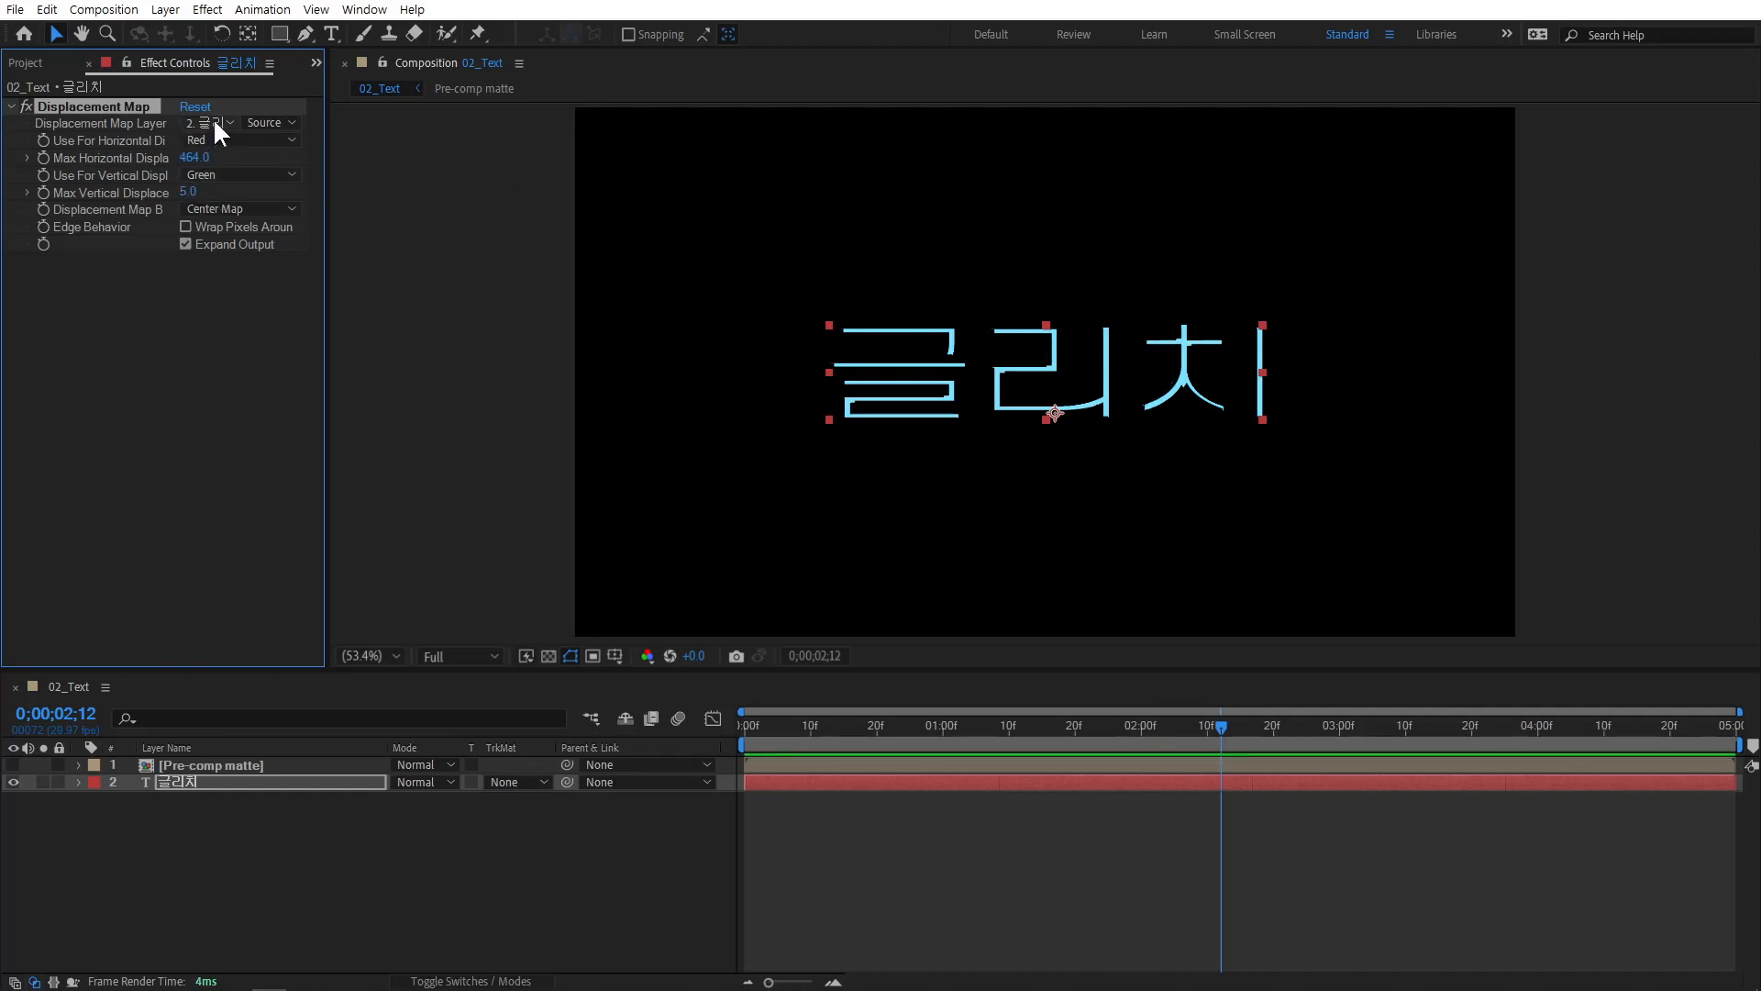
{"action": "left_click", "coordinate": [211, 122]}
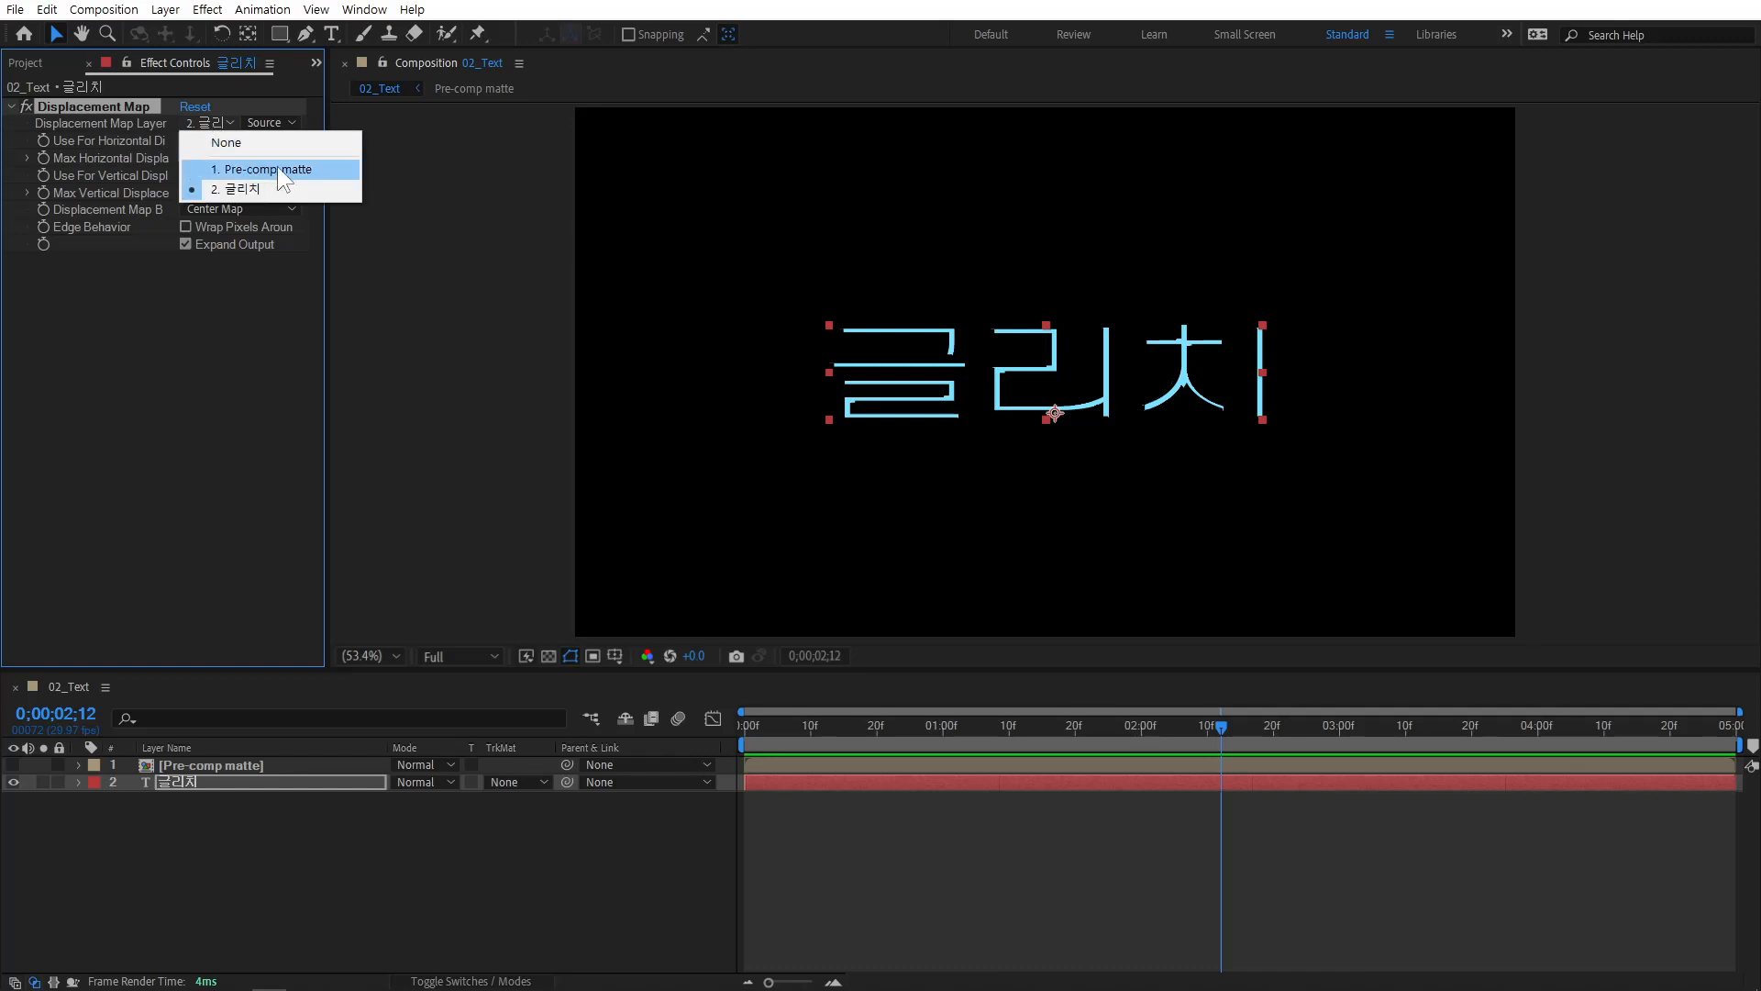
{"action": "left_click", "coordinate": [303, 169]}
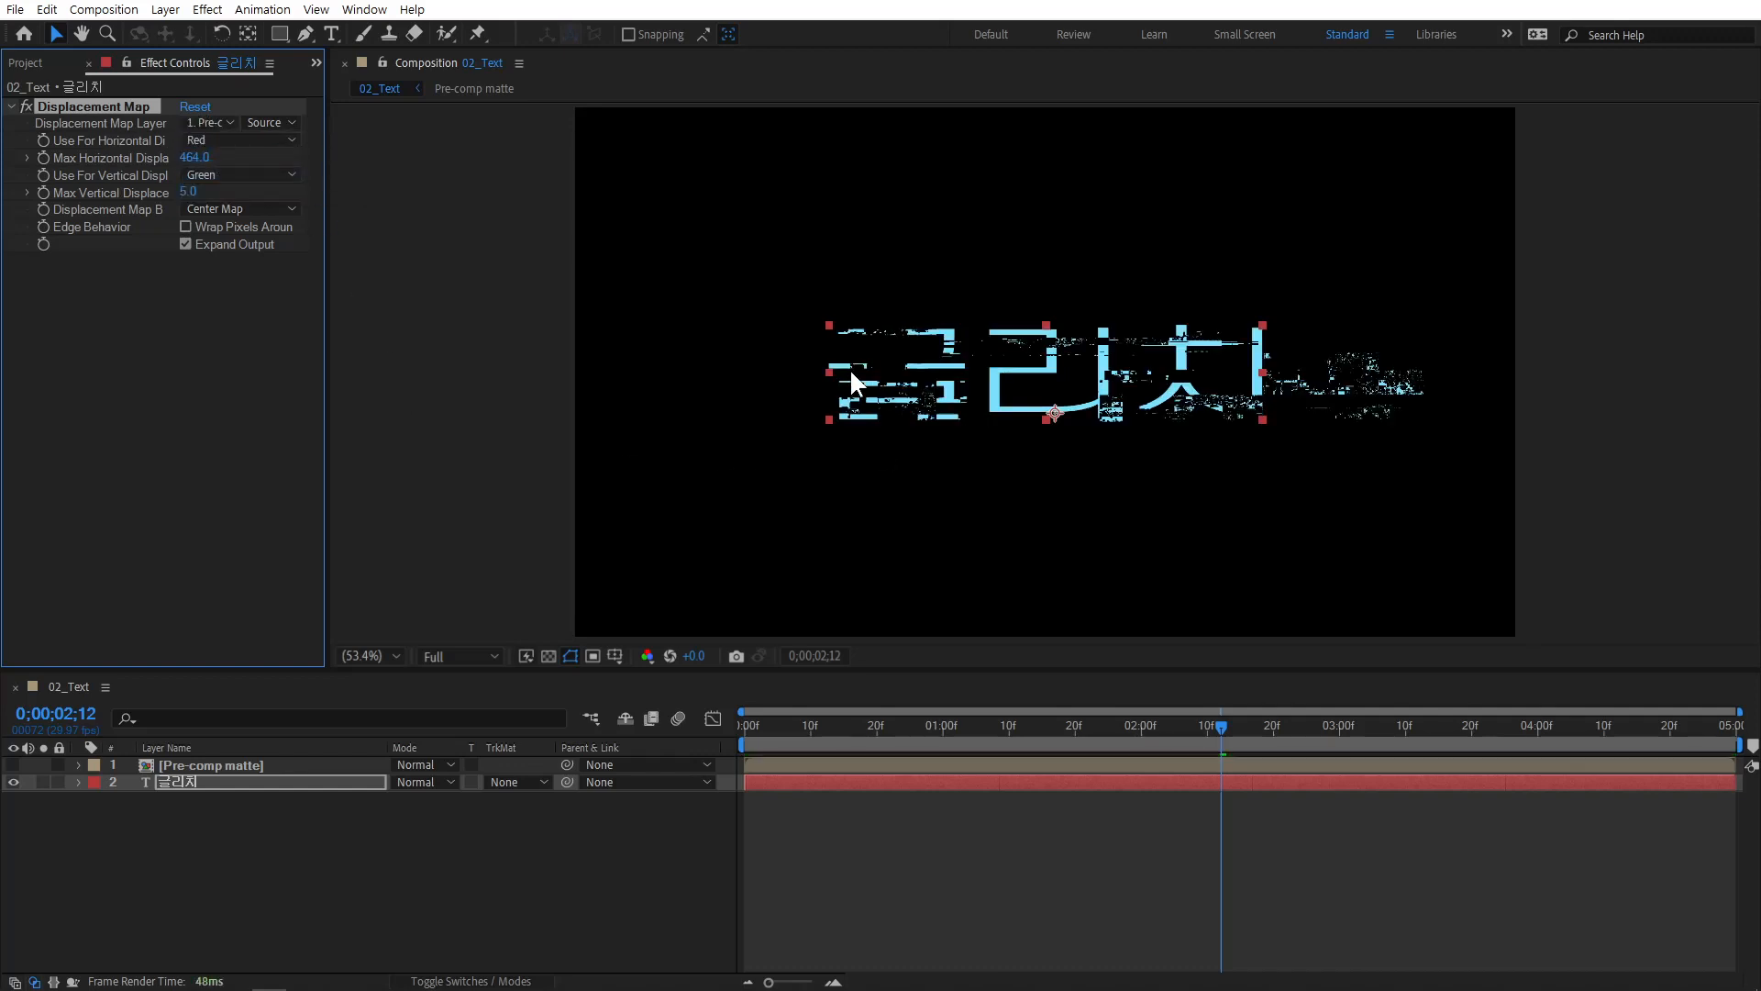
Set the text layer's Max Horizontal Displacement to 100 and preview the glitch animation.
{"action": "left_click_drag", "start_coordinate": [194, 157], "coordinate": [146, 184]}
{"action": "left_click", "coordinate": [207, 154]}
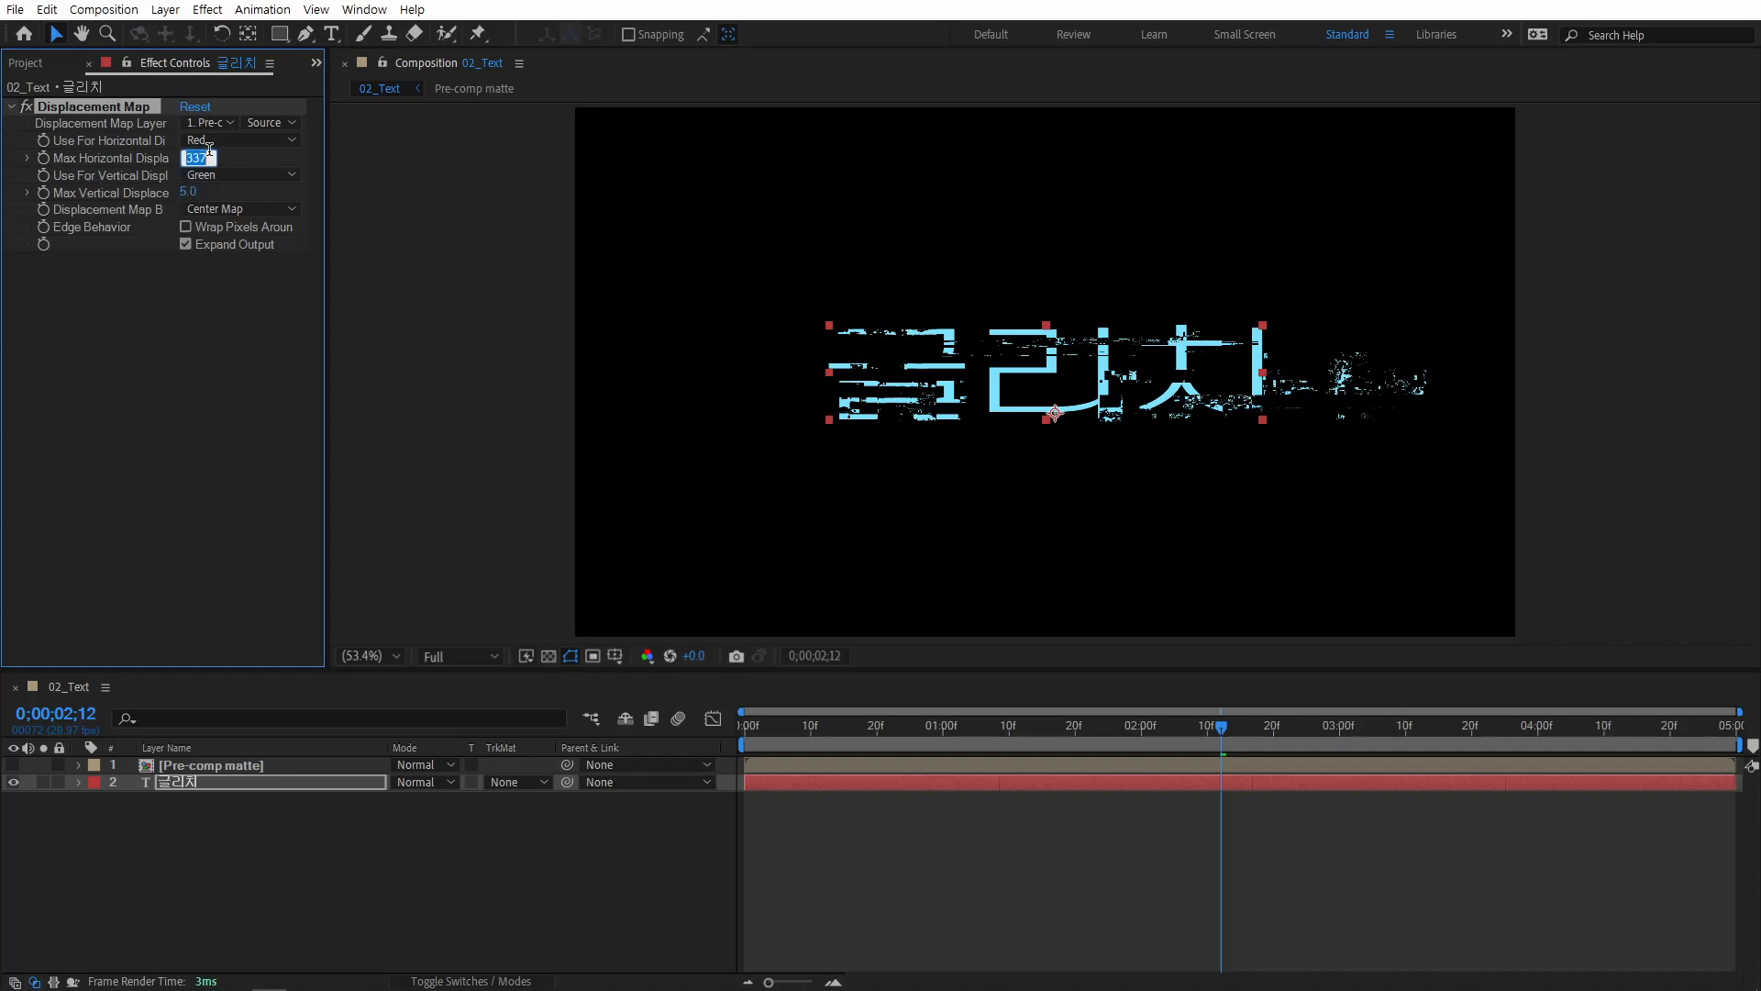
{"action": "type", "text": "100"}
{"action": "key", "text": "Return"}
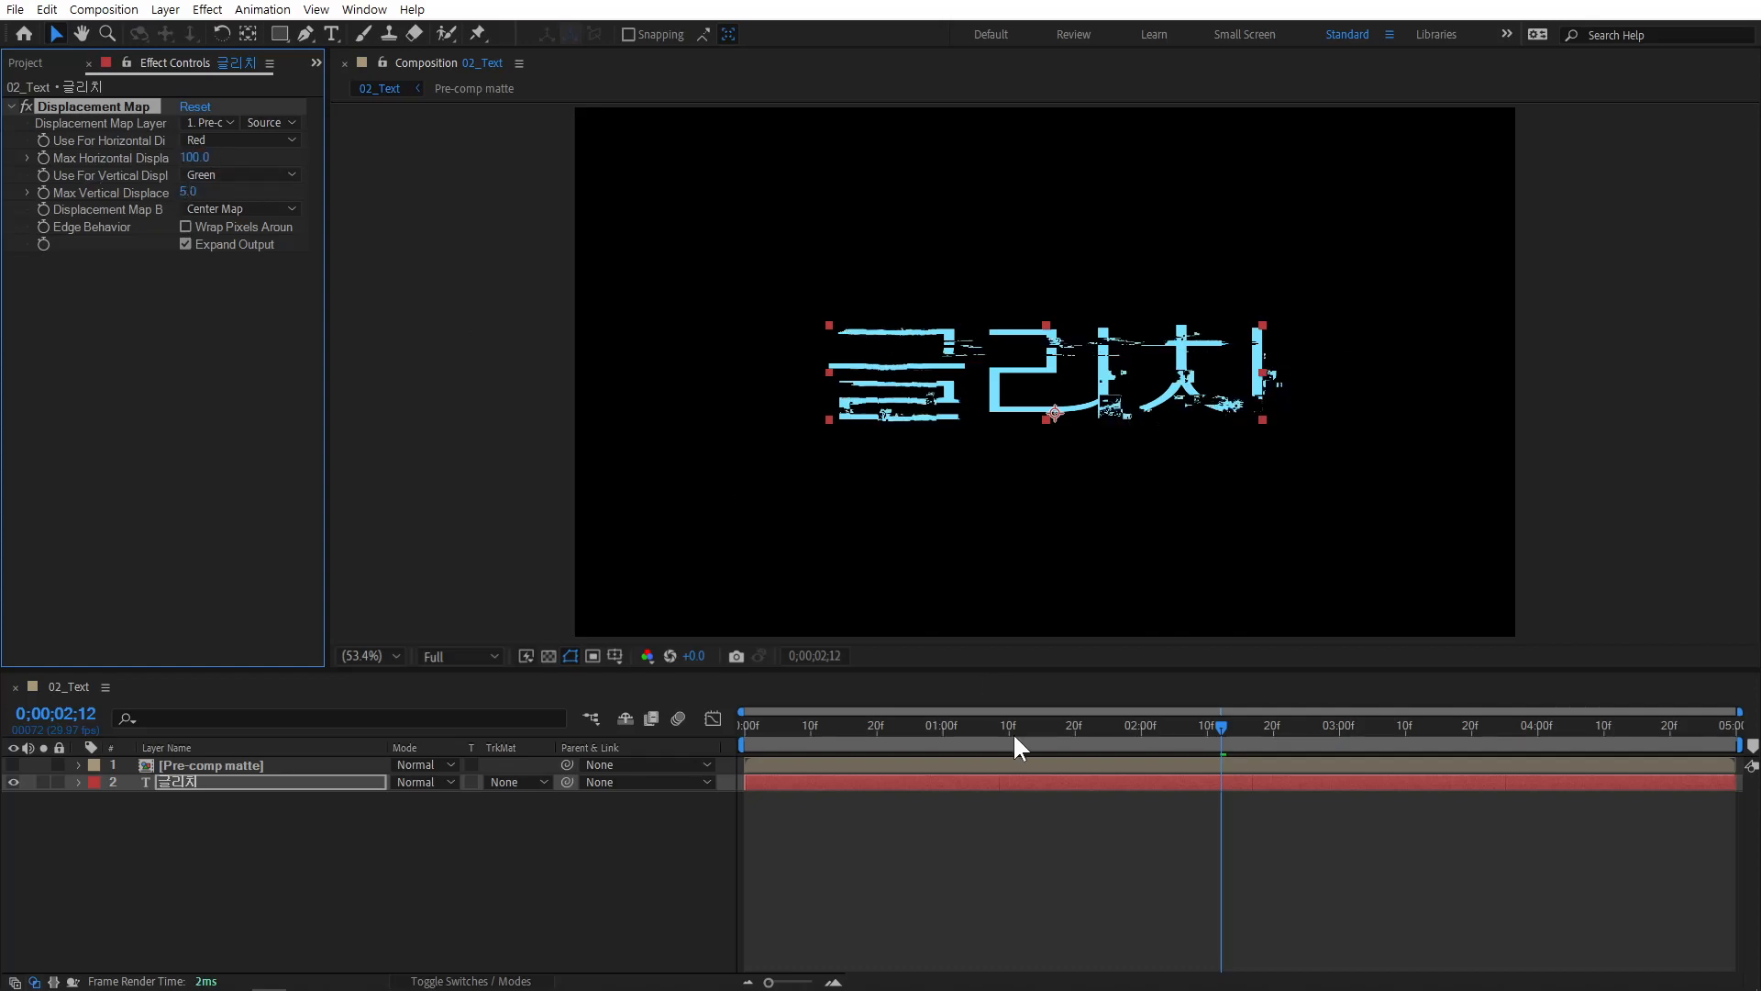
{"action": "mouse_move", "coordinate": [758, 723]}
{"action": "left_mouse_down"}
{"action": "mouse_move", "coordinate": [1061, 729]}
{"action": "mouse_move", "coordinate": [784, 731]}
{"action": "left_mouse_up"}
{"action": "key", "text": "space"}
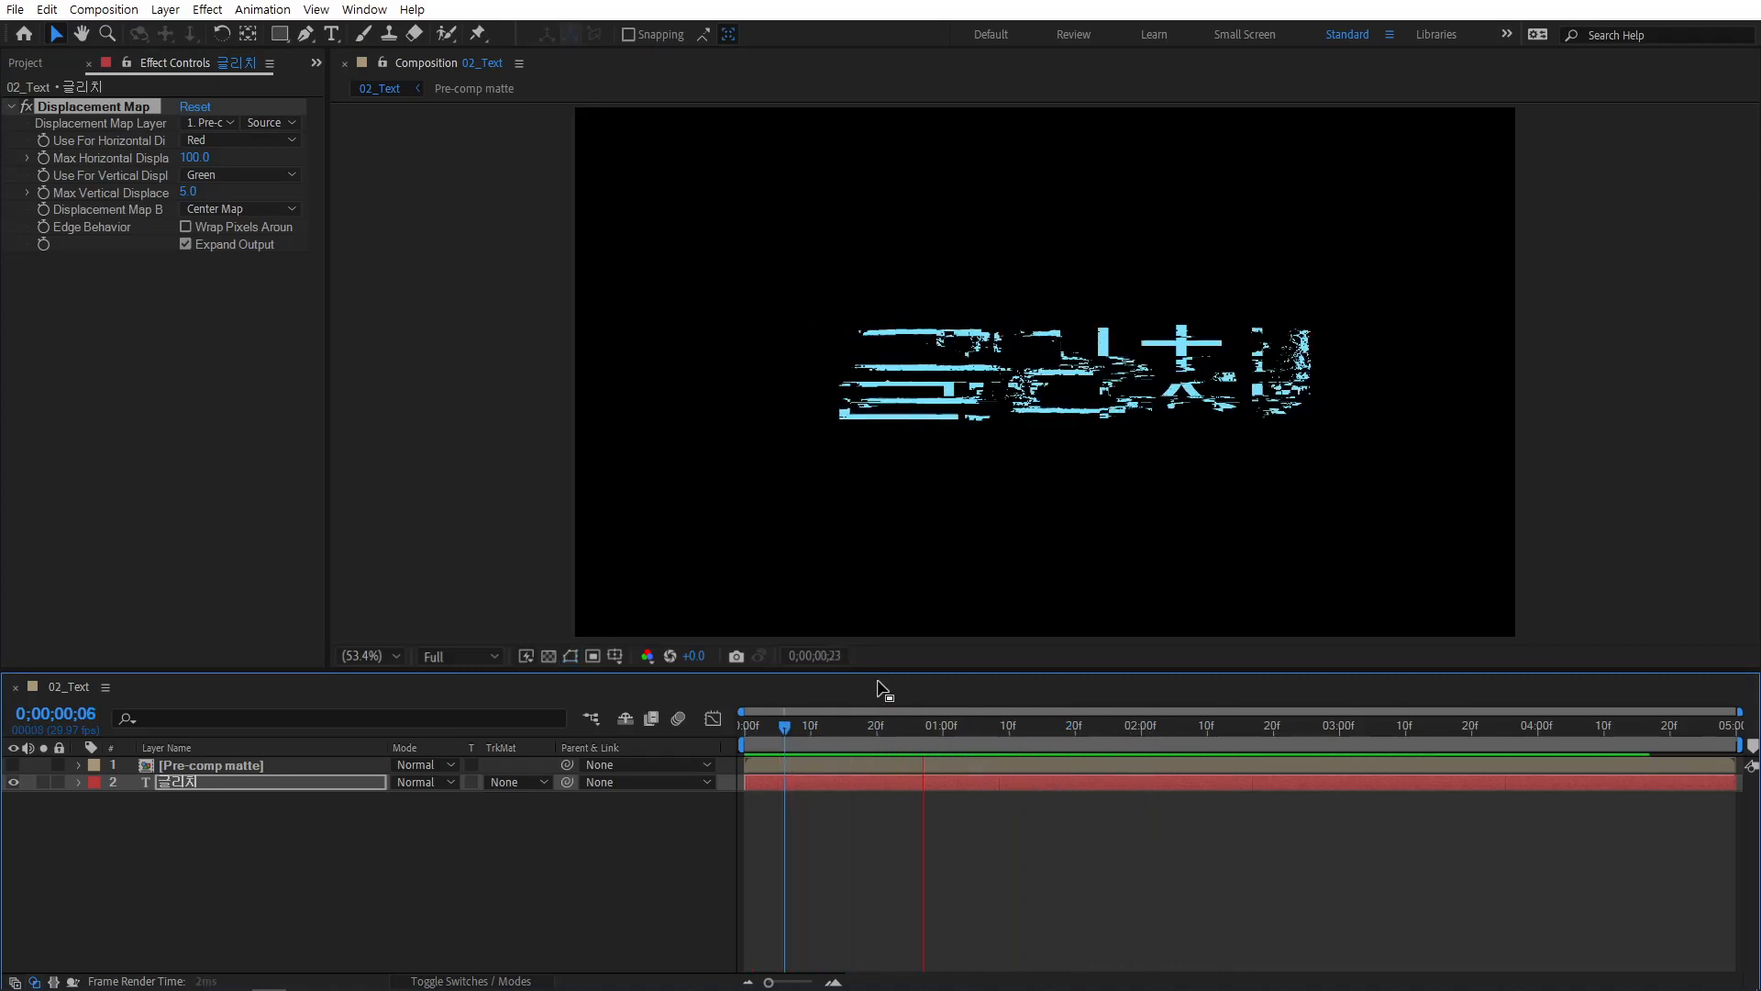
{"action": "key", "text": "space"}
{"action": "left_click_drag", "start_coordinate": [780, 728], "coordinate": [937, 736]}
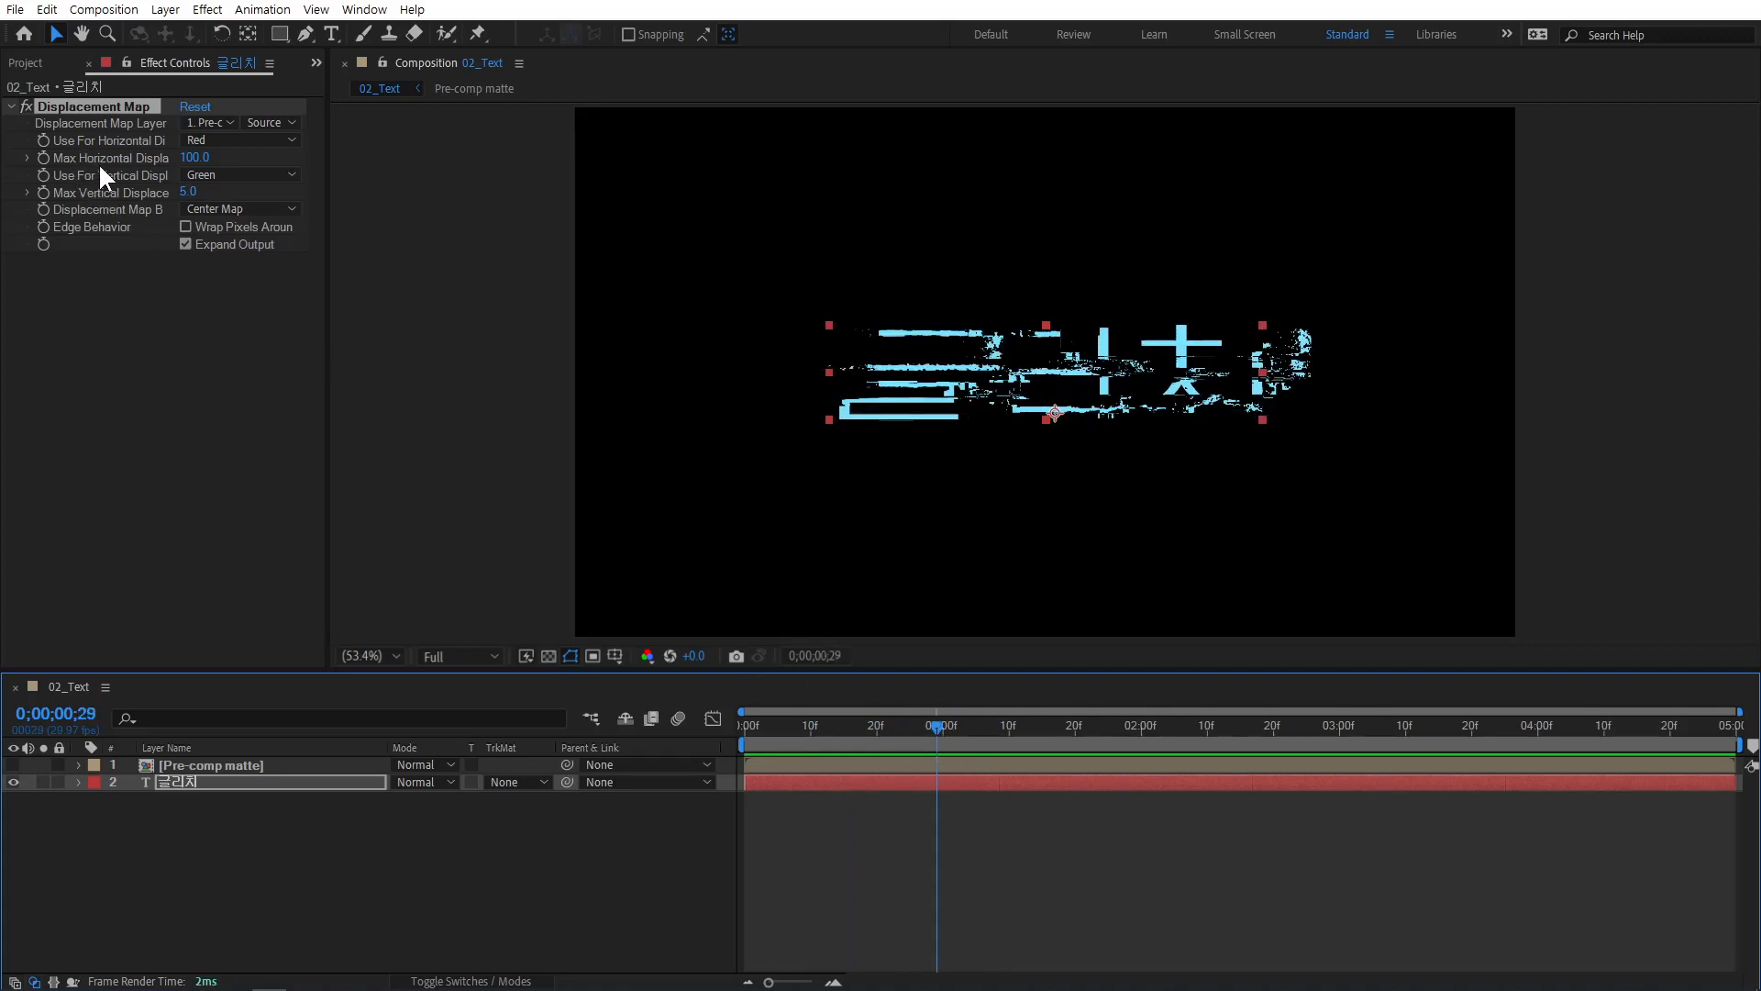
Delete the Displacement Map effect from the text layer and add a new adjustment layer to the composition.
{"action": "left_click", "coordinate": [120, 106]}
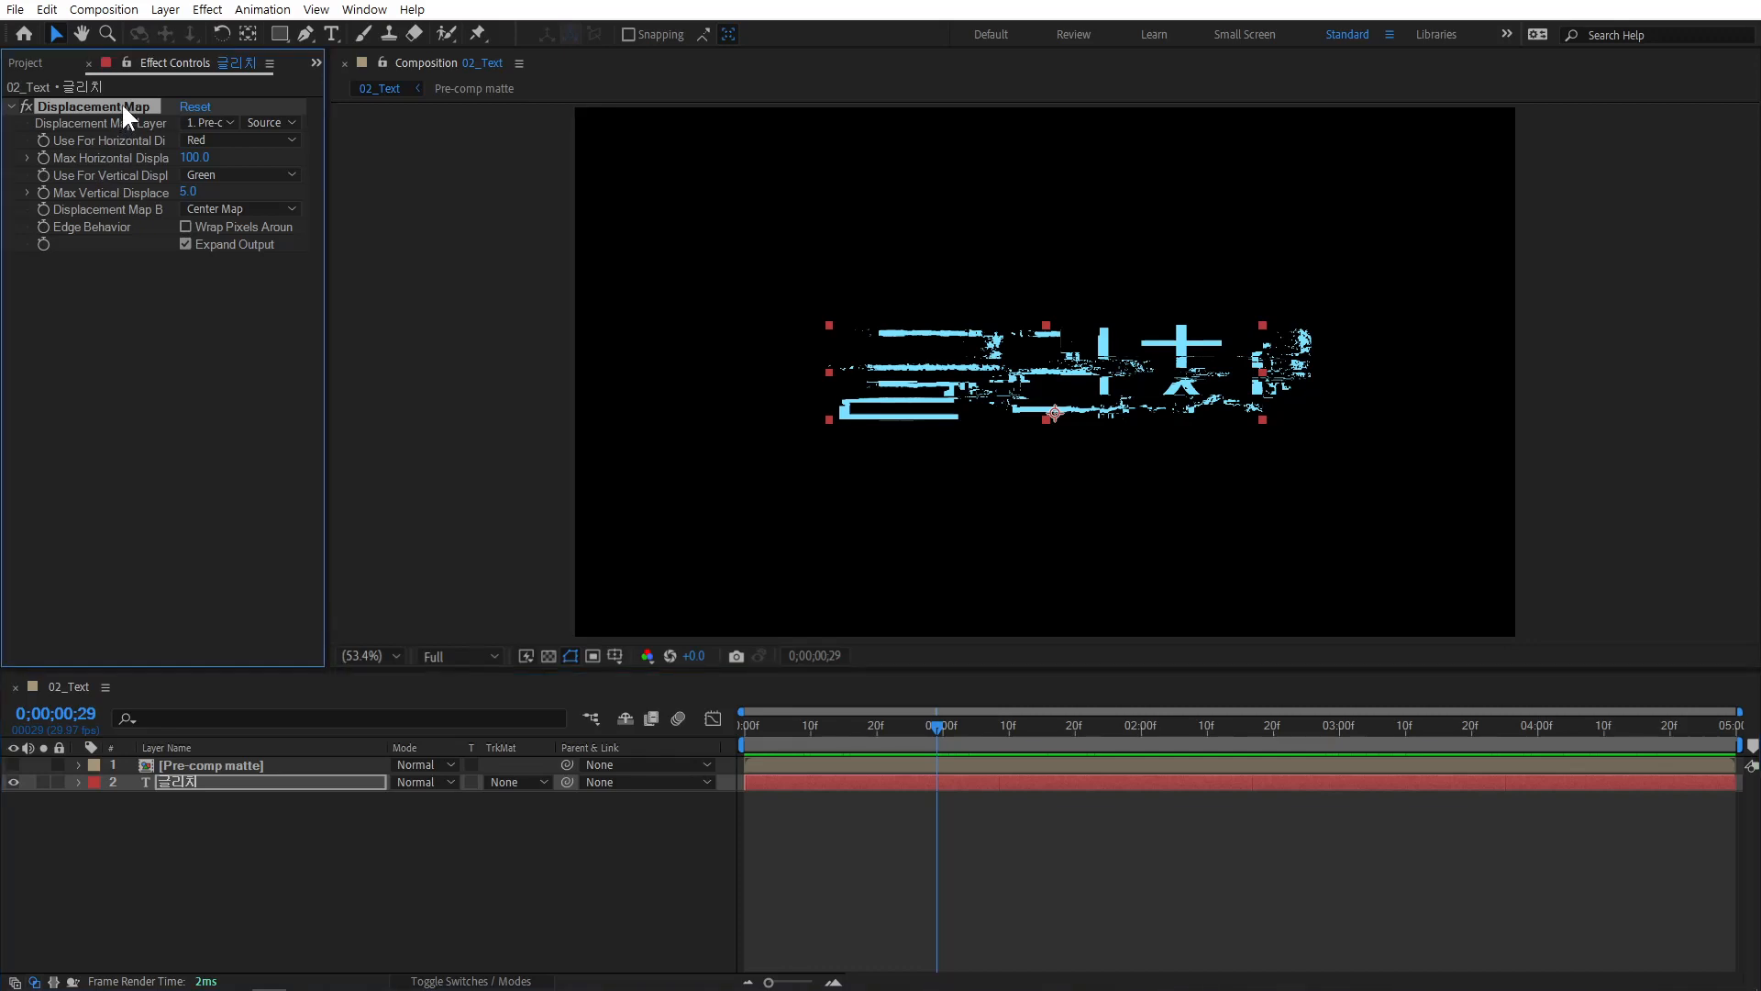
{"action": "key", "text": "Delete"}
{"action": "left_click", "coordinate": [317, 872]}
{"action": "right_click", "coordinate": [308, 842]}
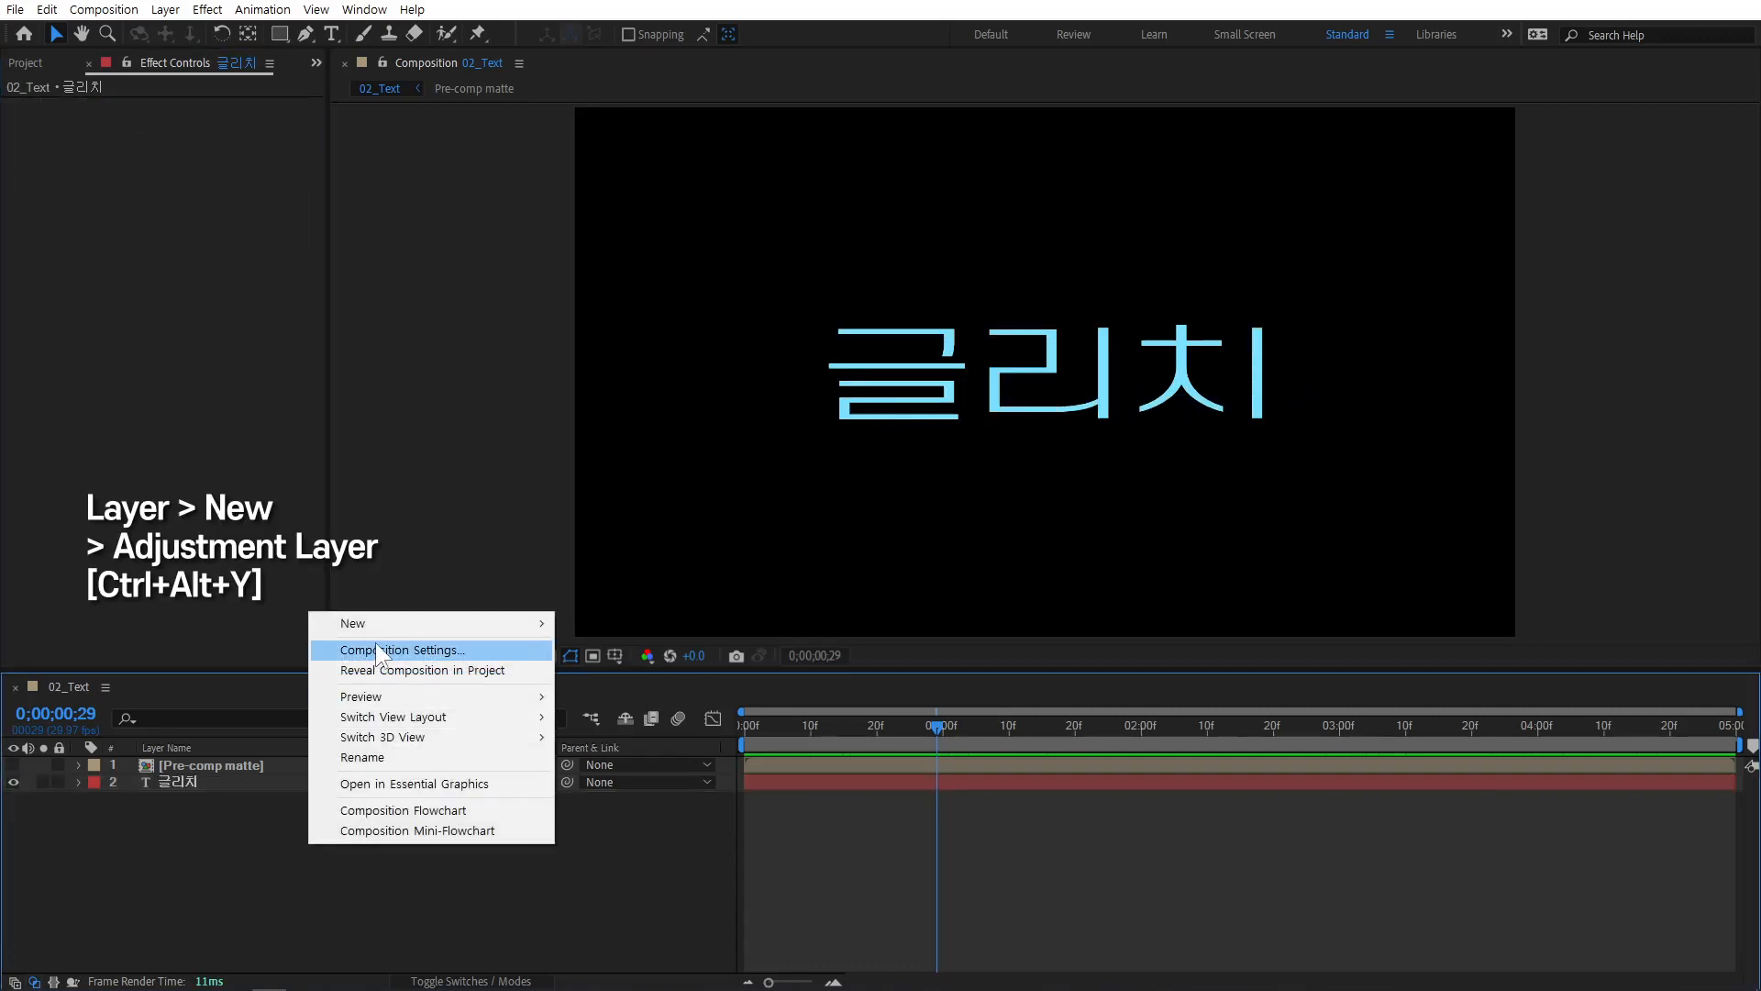
{"action": "mouse_move", "coordinate": [388, 625]}
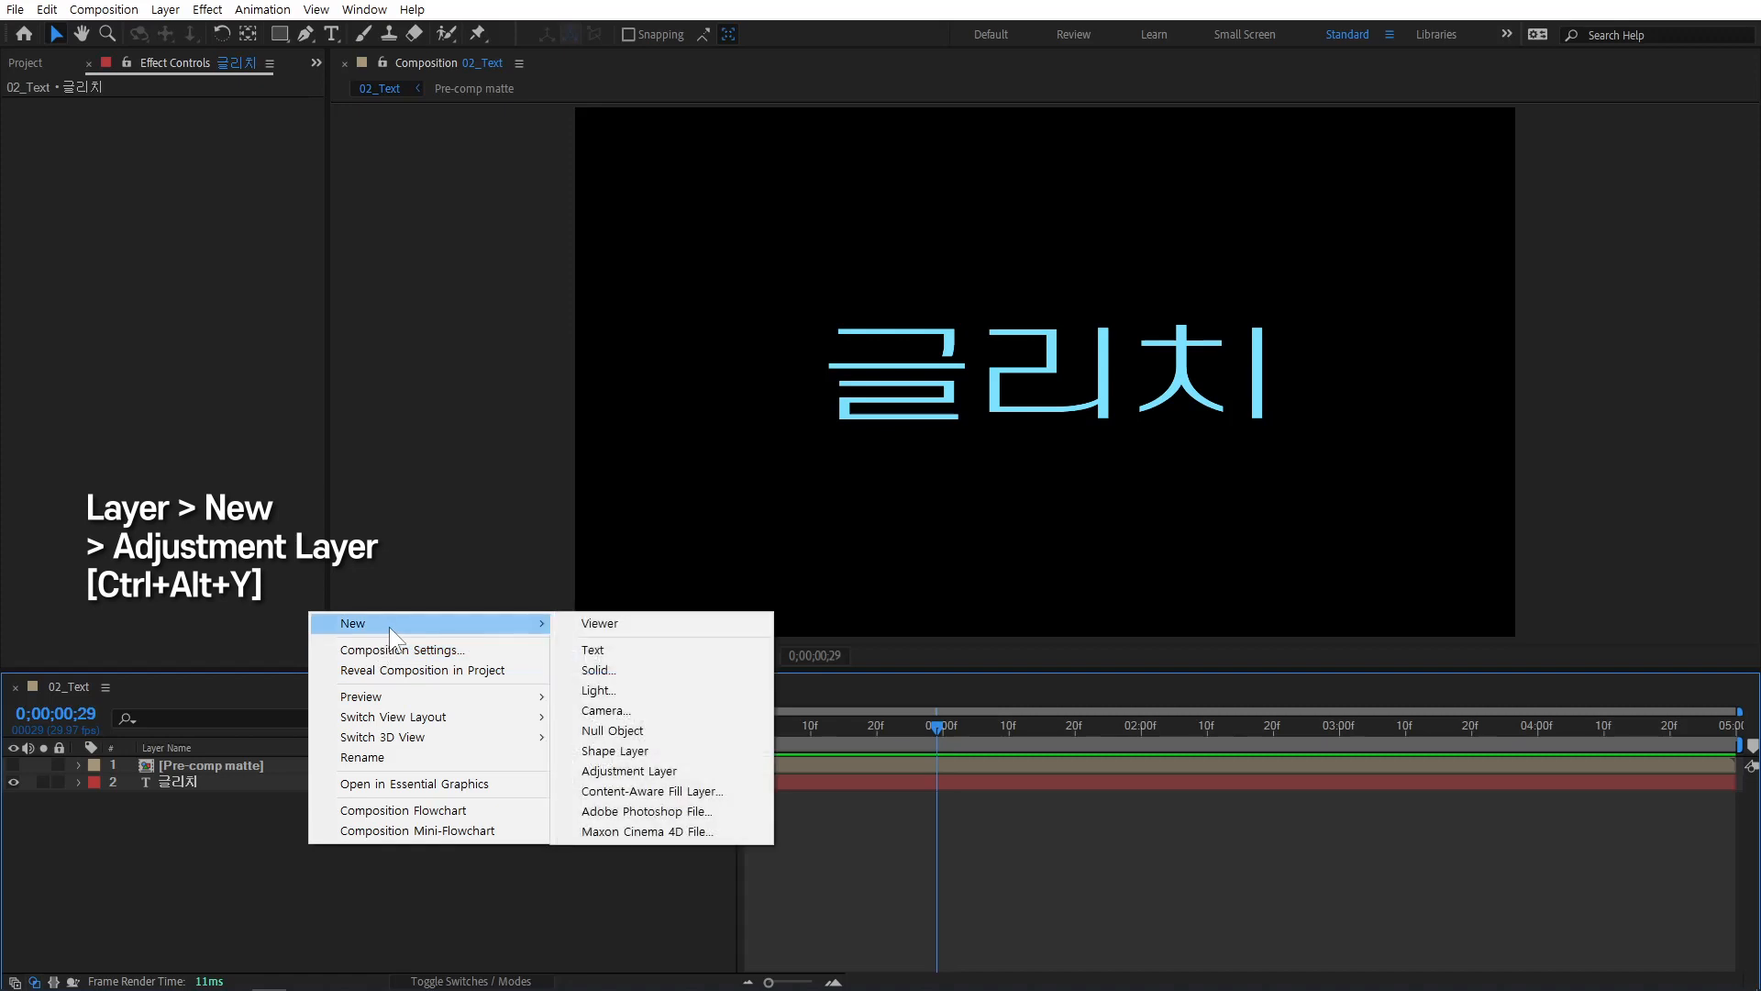
{"action": "left_click", "coordinate": [684, 769]}
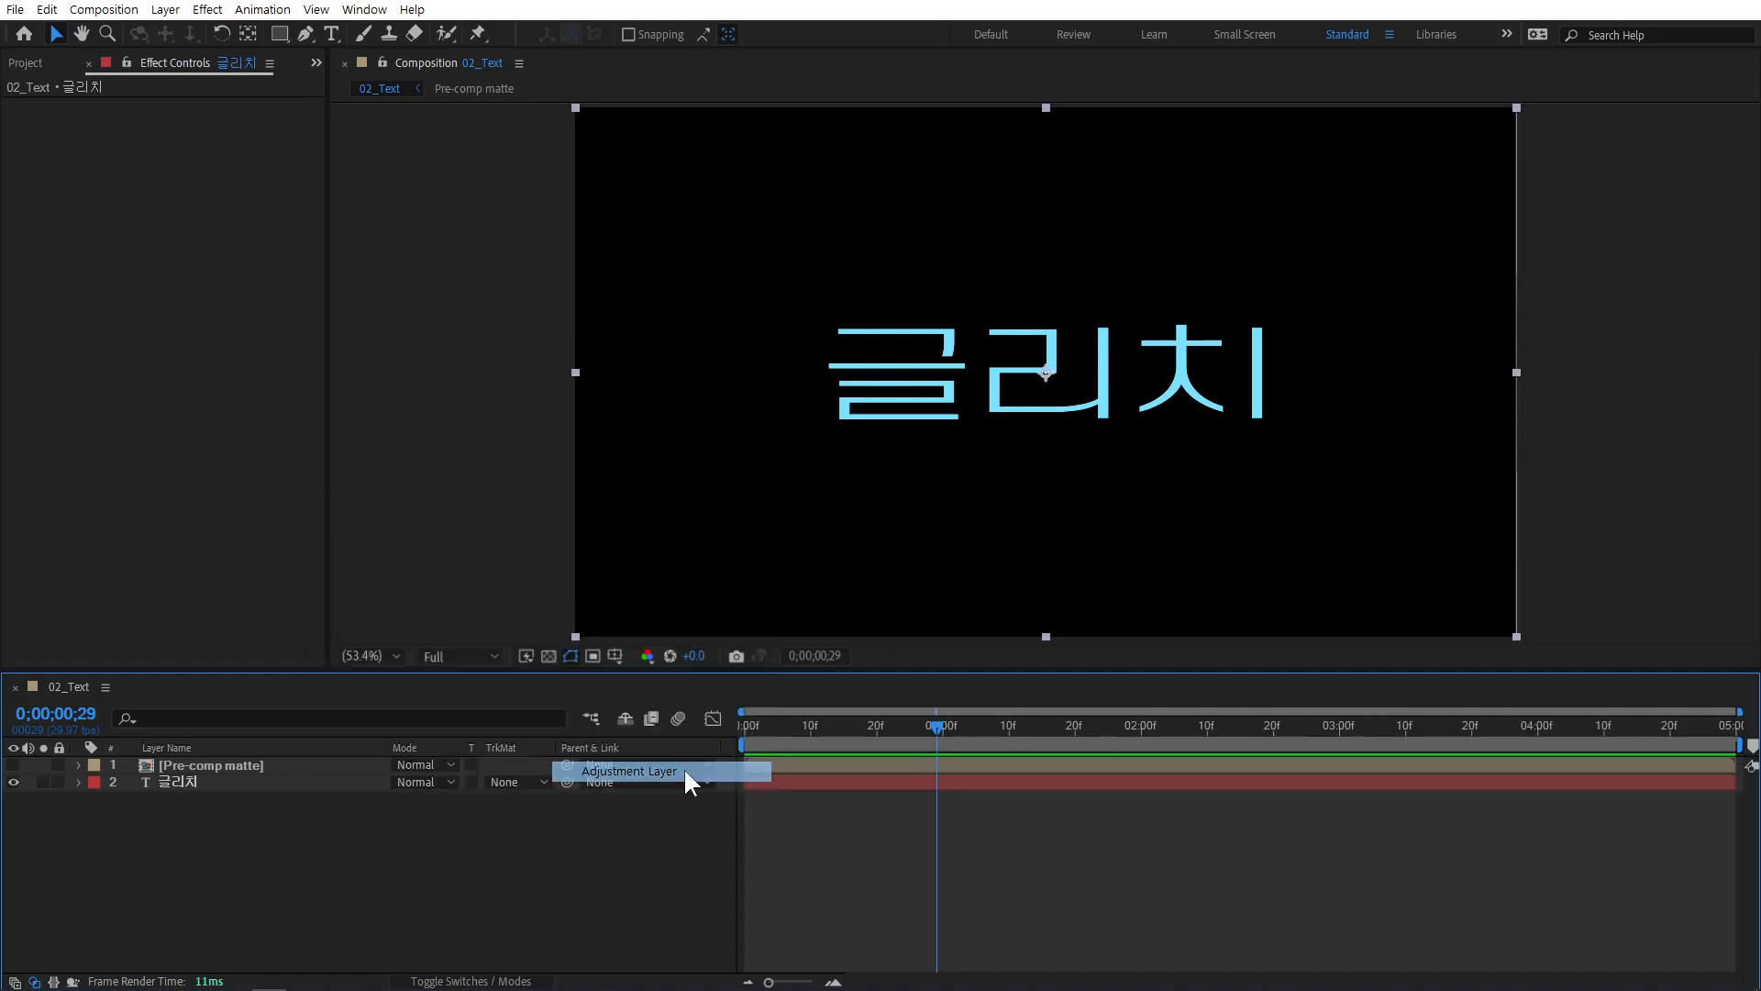
Move the adjustment layer's start to 0;00;00;20 and trim its end at 0;00;01;10.
{"action": "left_click", "coordinate": [879, 730]}
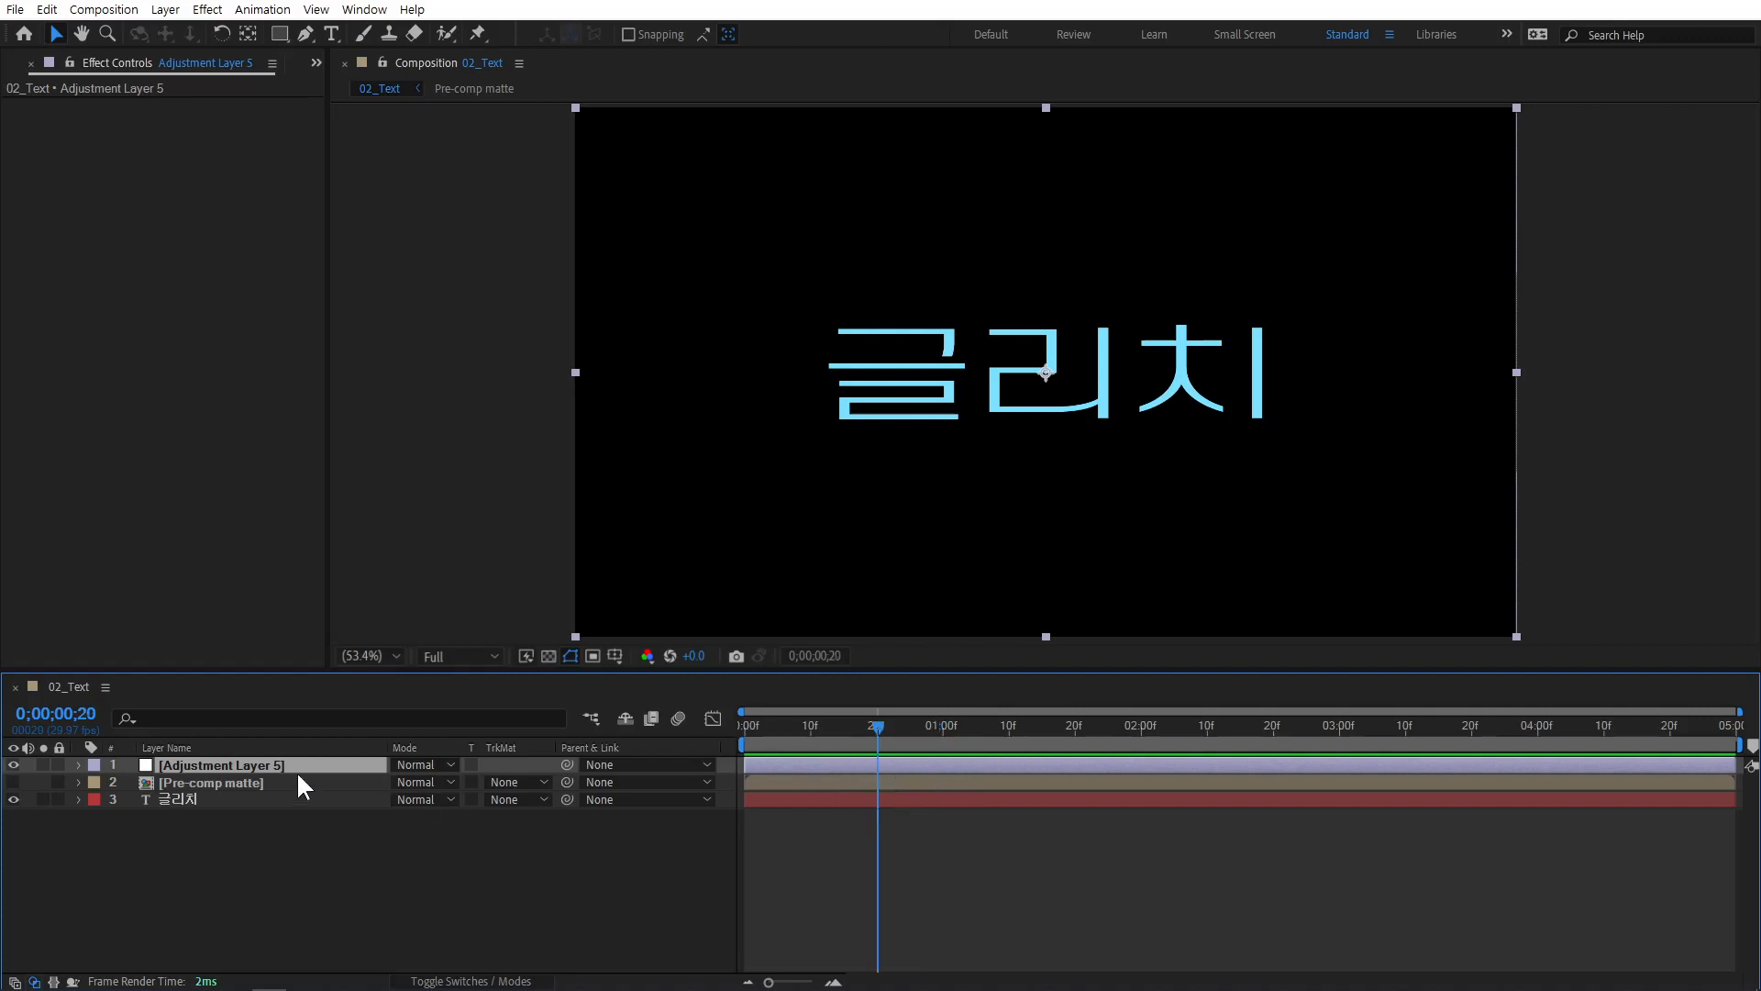
{"action": "key", "text": "bracketleft"}
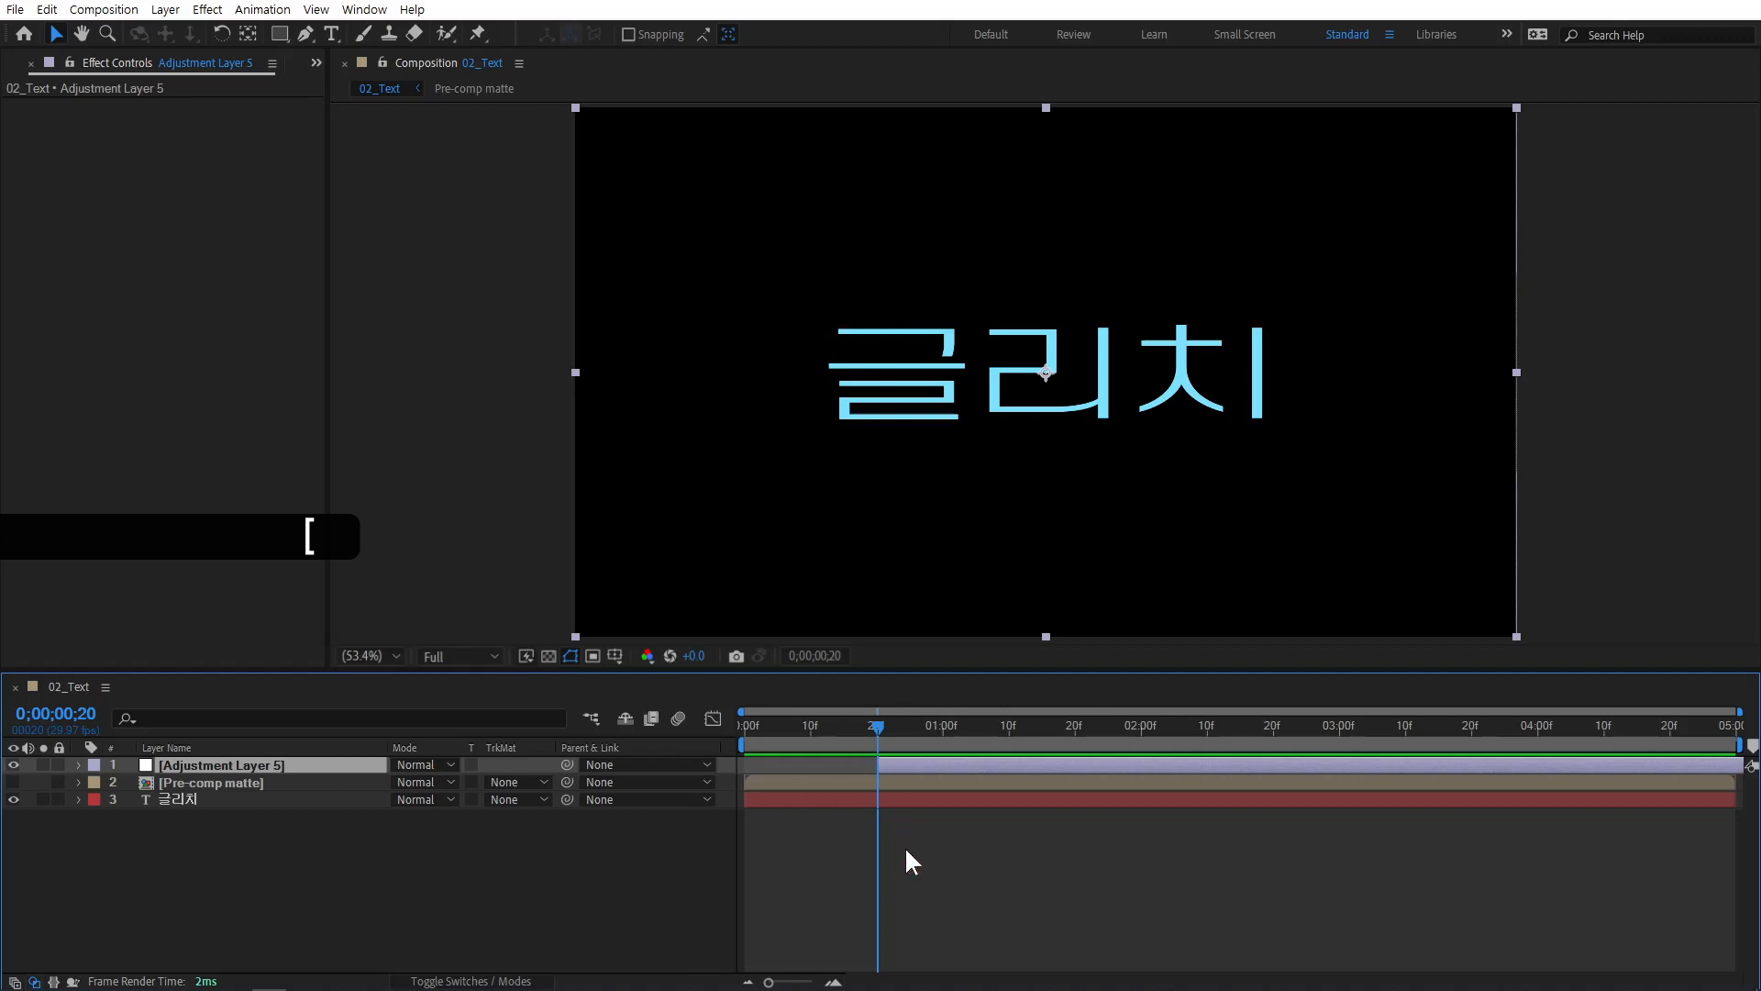
{"action": "left_click_drag", "start_coordinate": [913, 731], "coordinate": [1007, 744]}
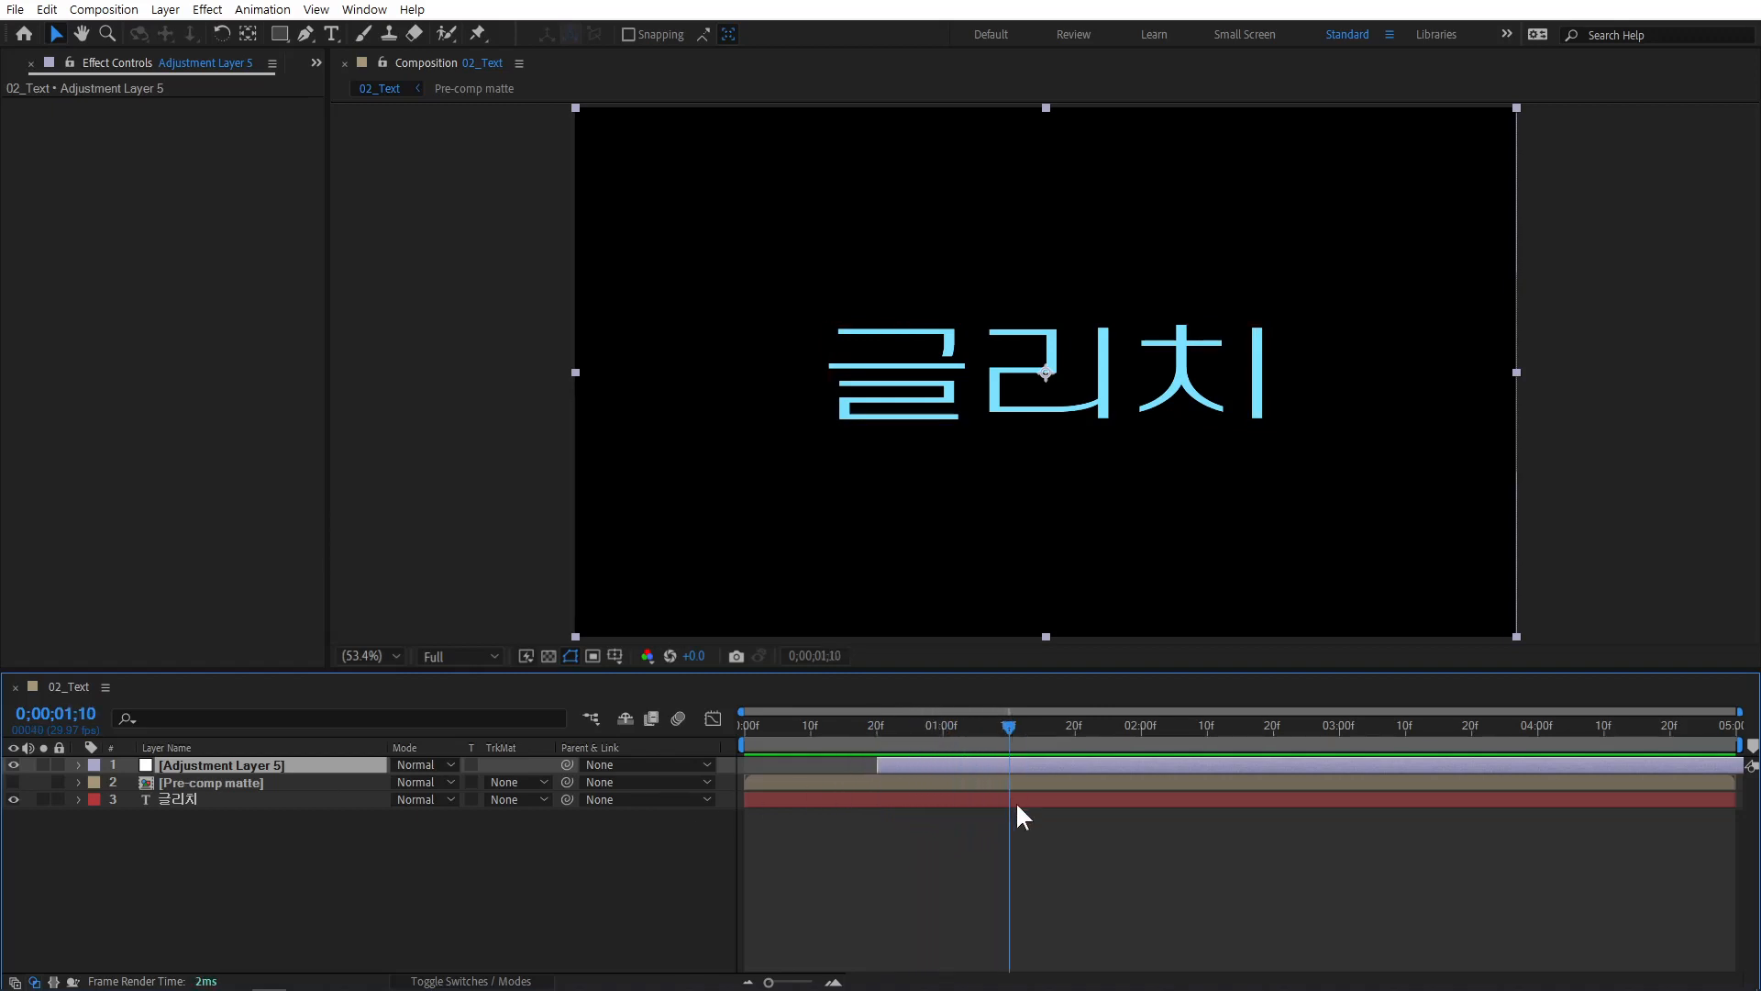
{"action": "key", "text": "alt+bracketright"}
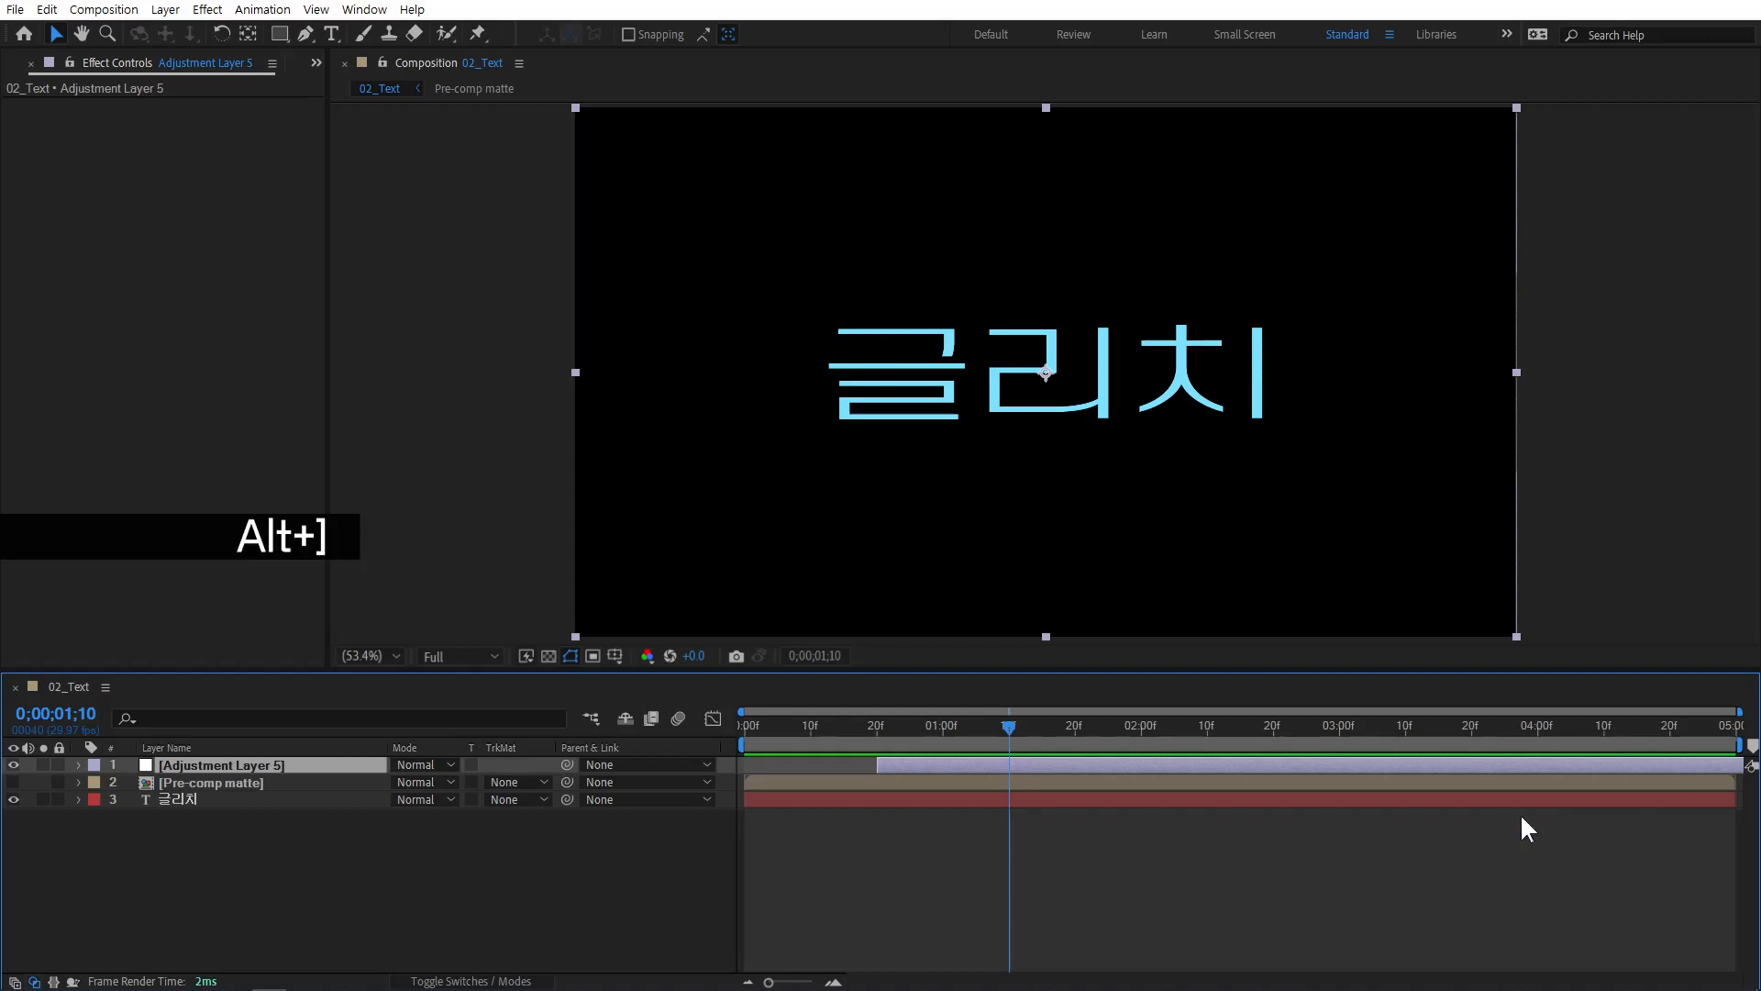
Apply Displacement Map to the adjustment layer with Pre-comp matte as its map layer, checking it around 0;00;00;29.
{"action": "left_click", "coordinate": [938, 729]}
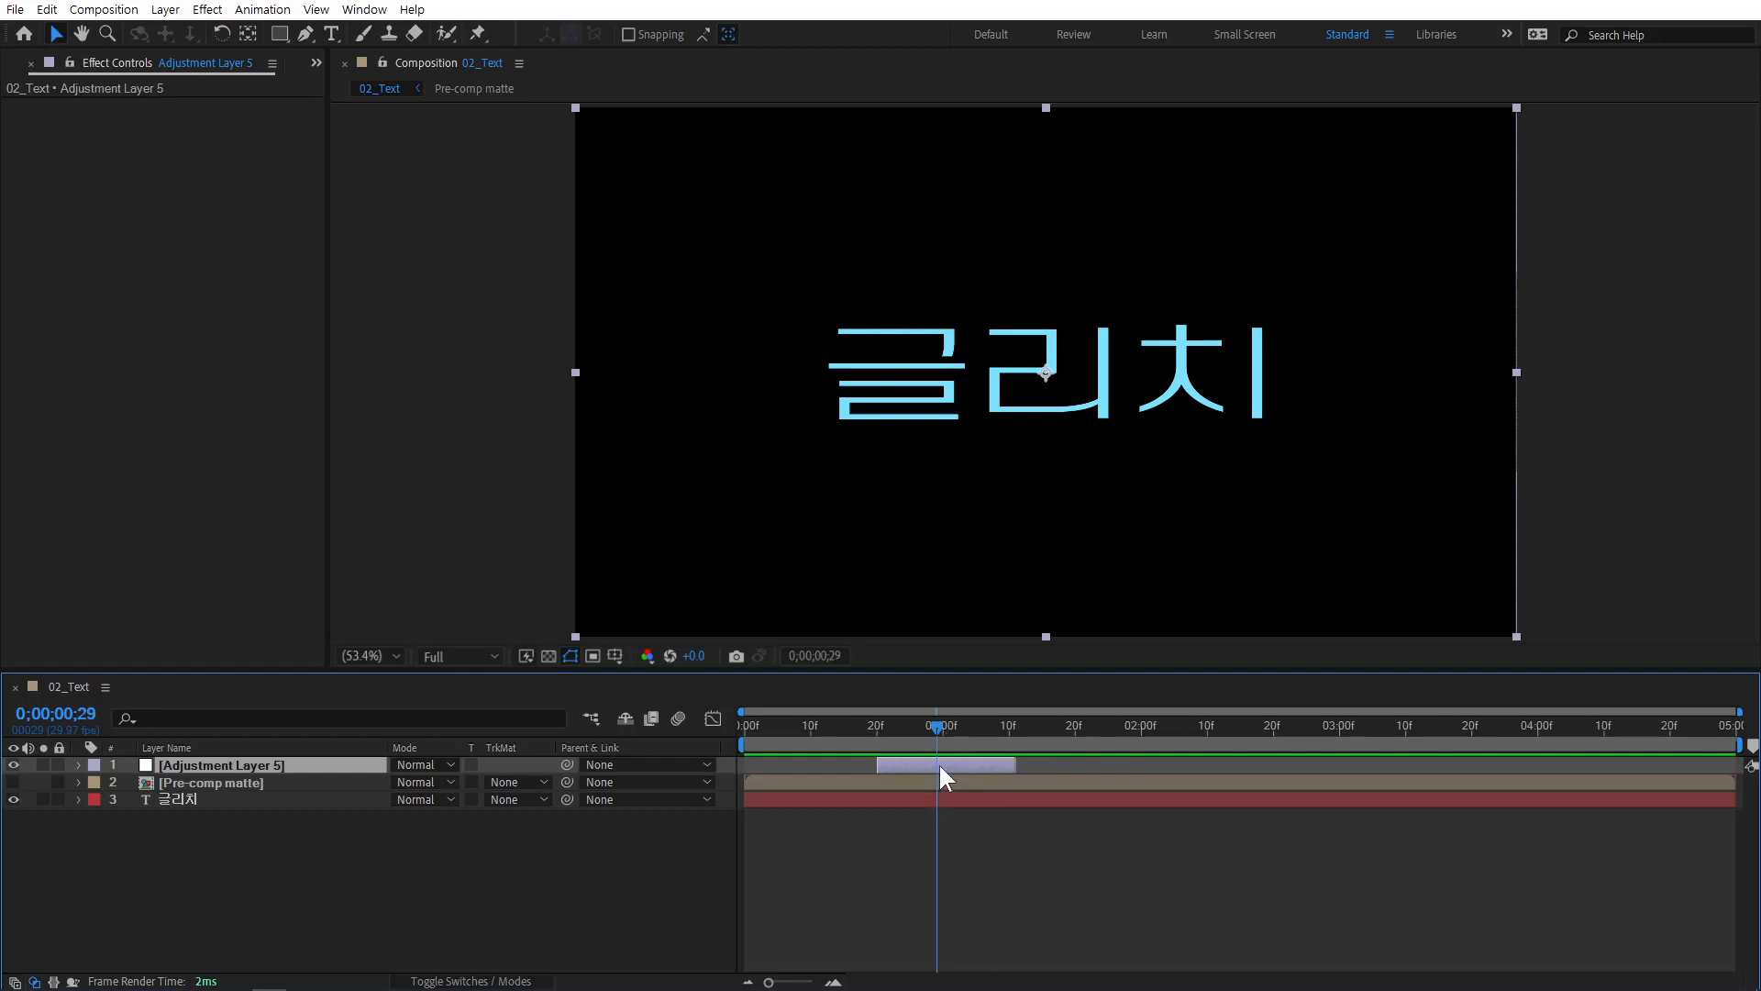
{"action": "right_click", "coordinate": [939, 762]}
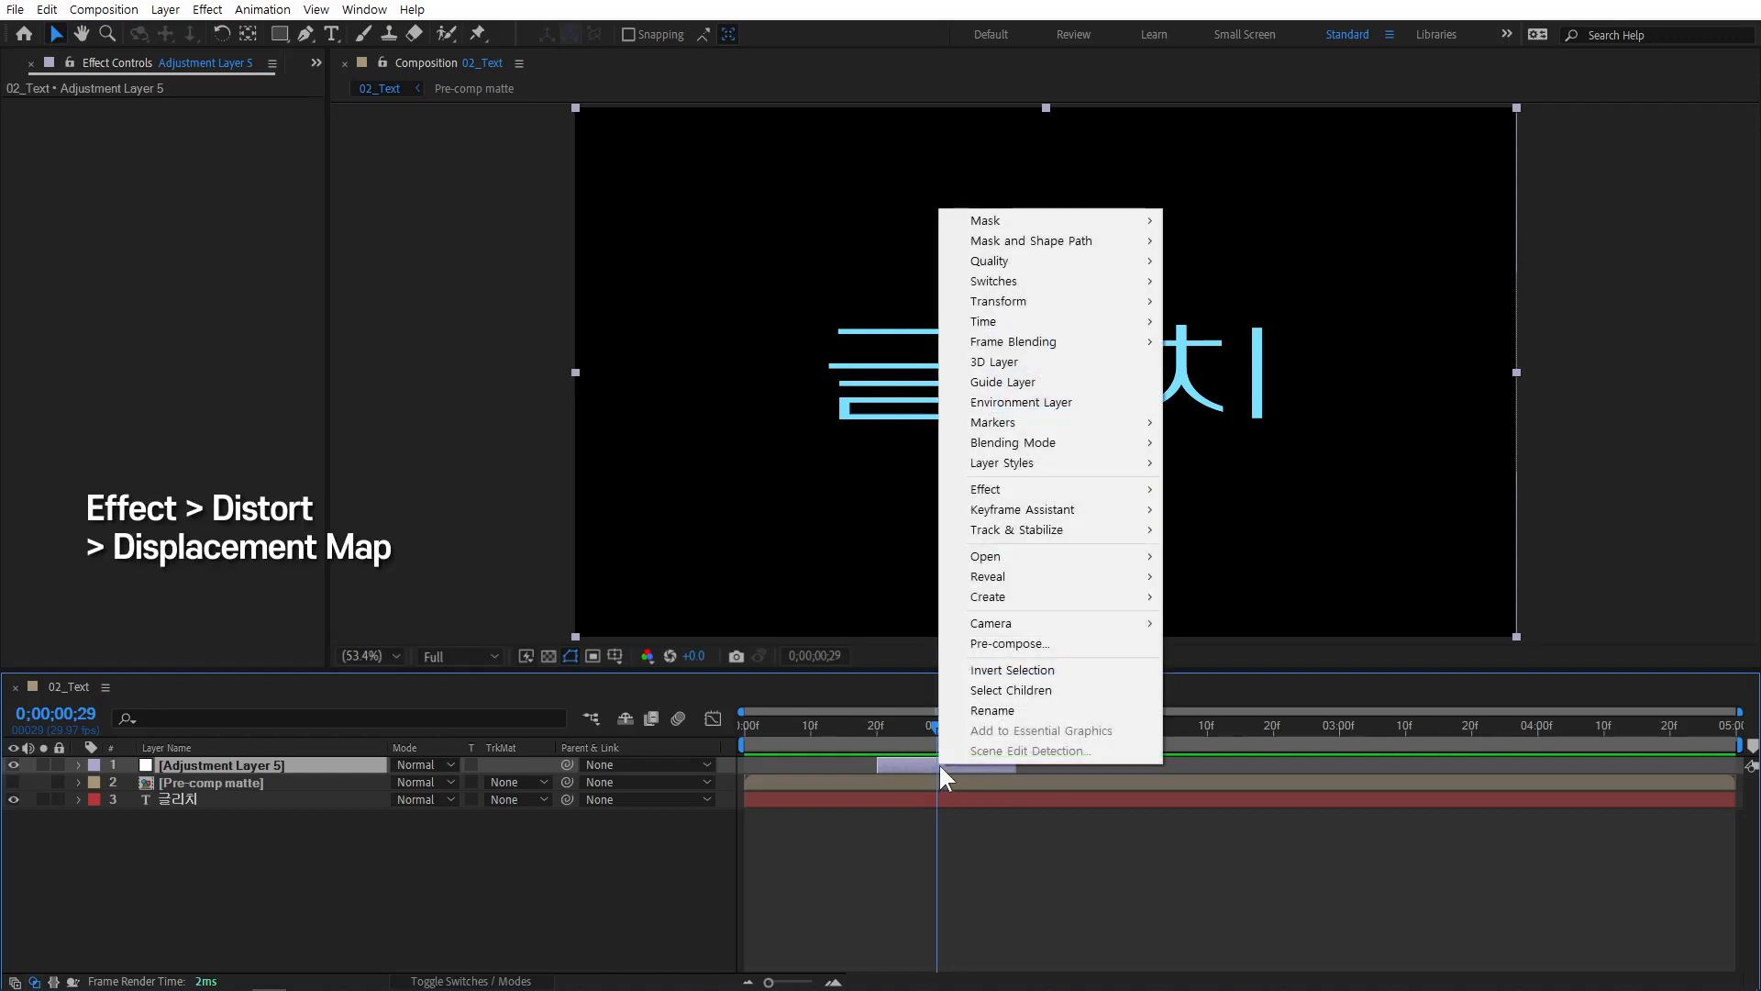
{"action": "mouse_move", "coordinate": [1007, 490]}
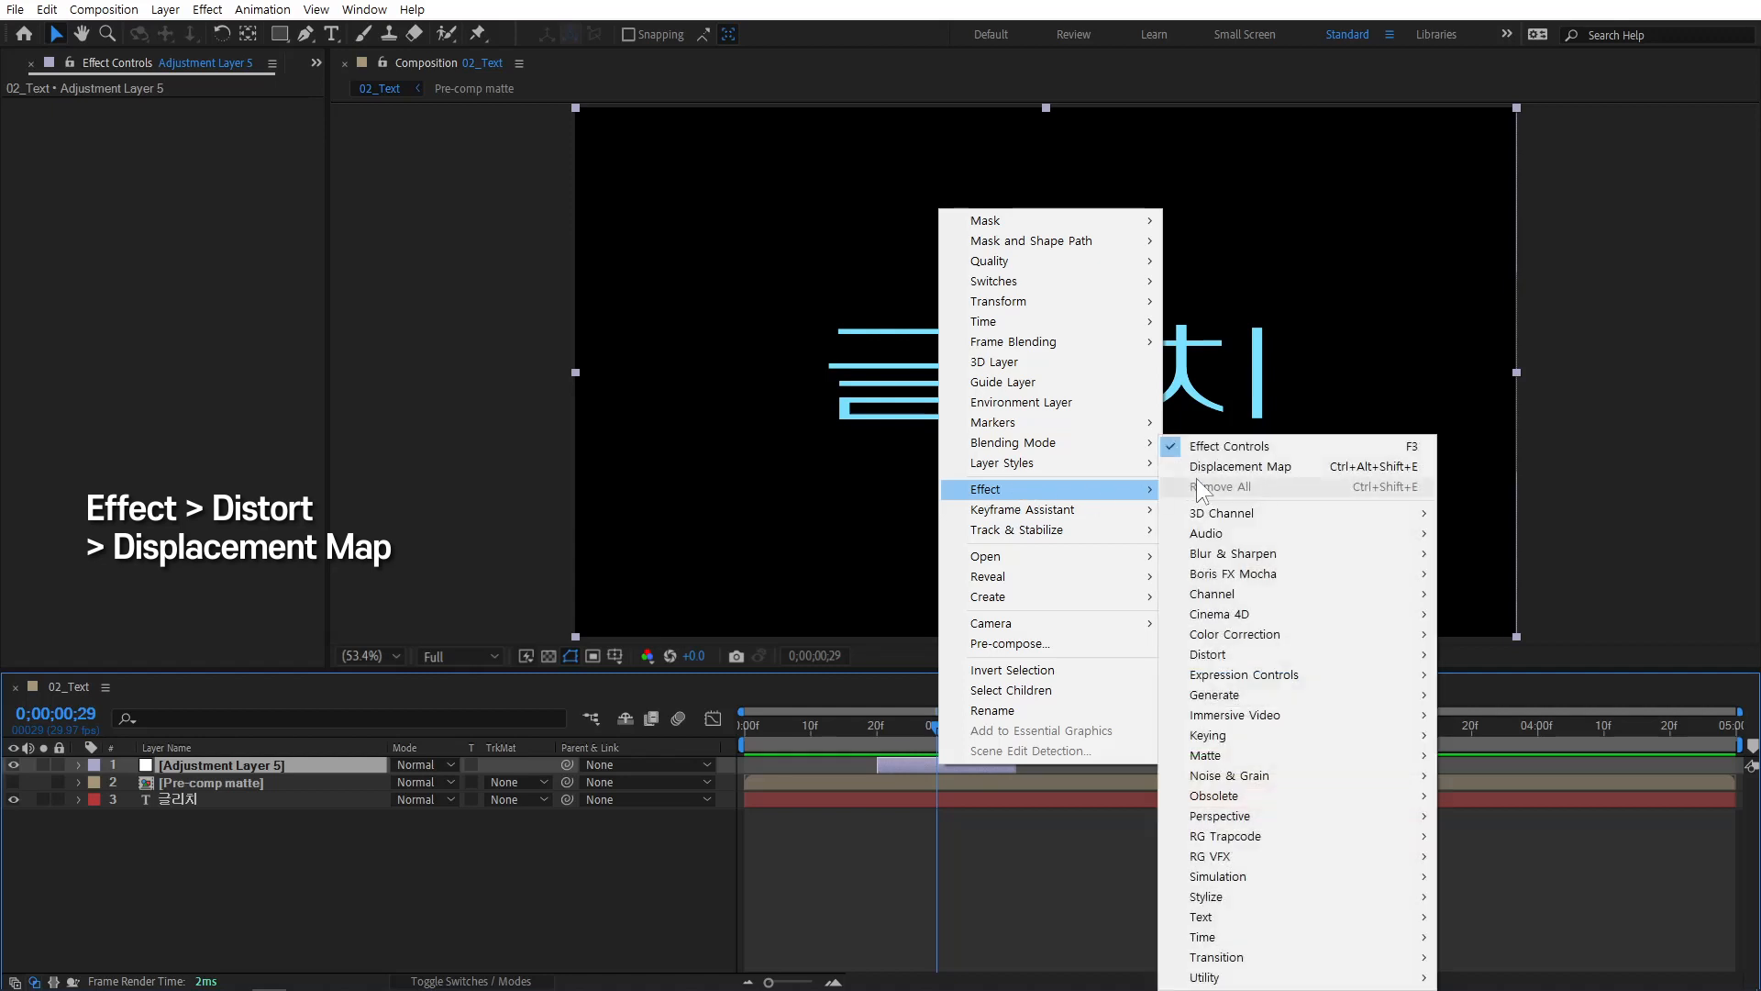
{"action": "left_click", "coordinate": [1280, 470]}
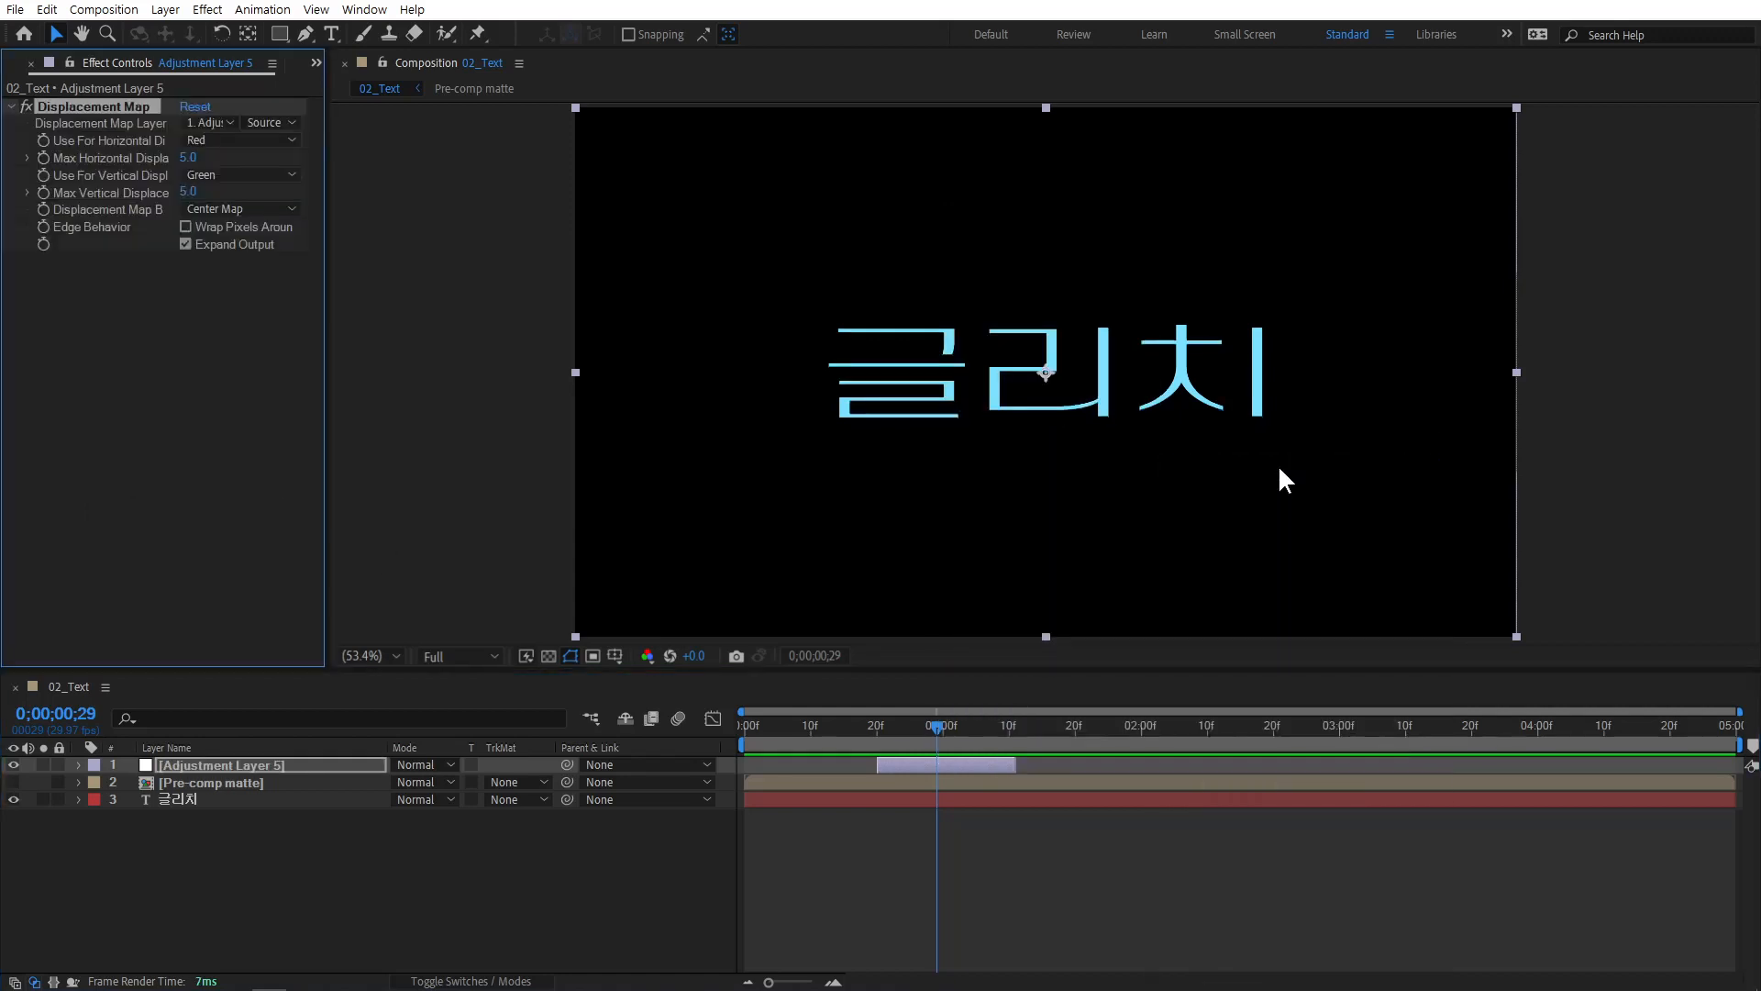
{"action": "left_click", "coordinate": [213, 122]}
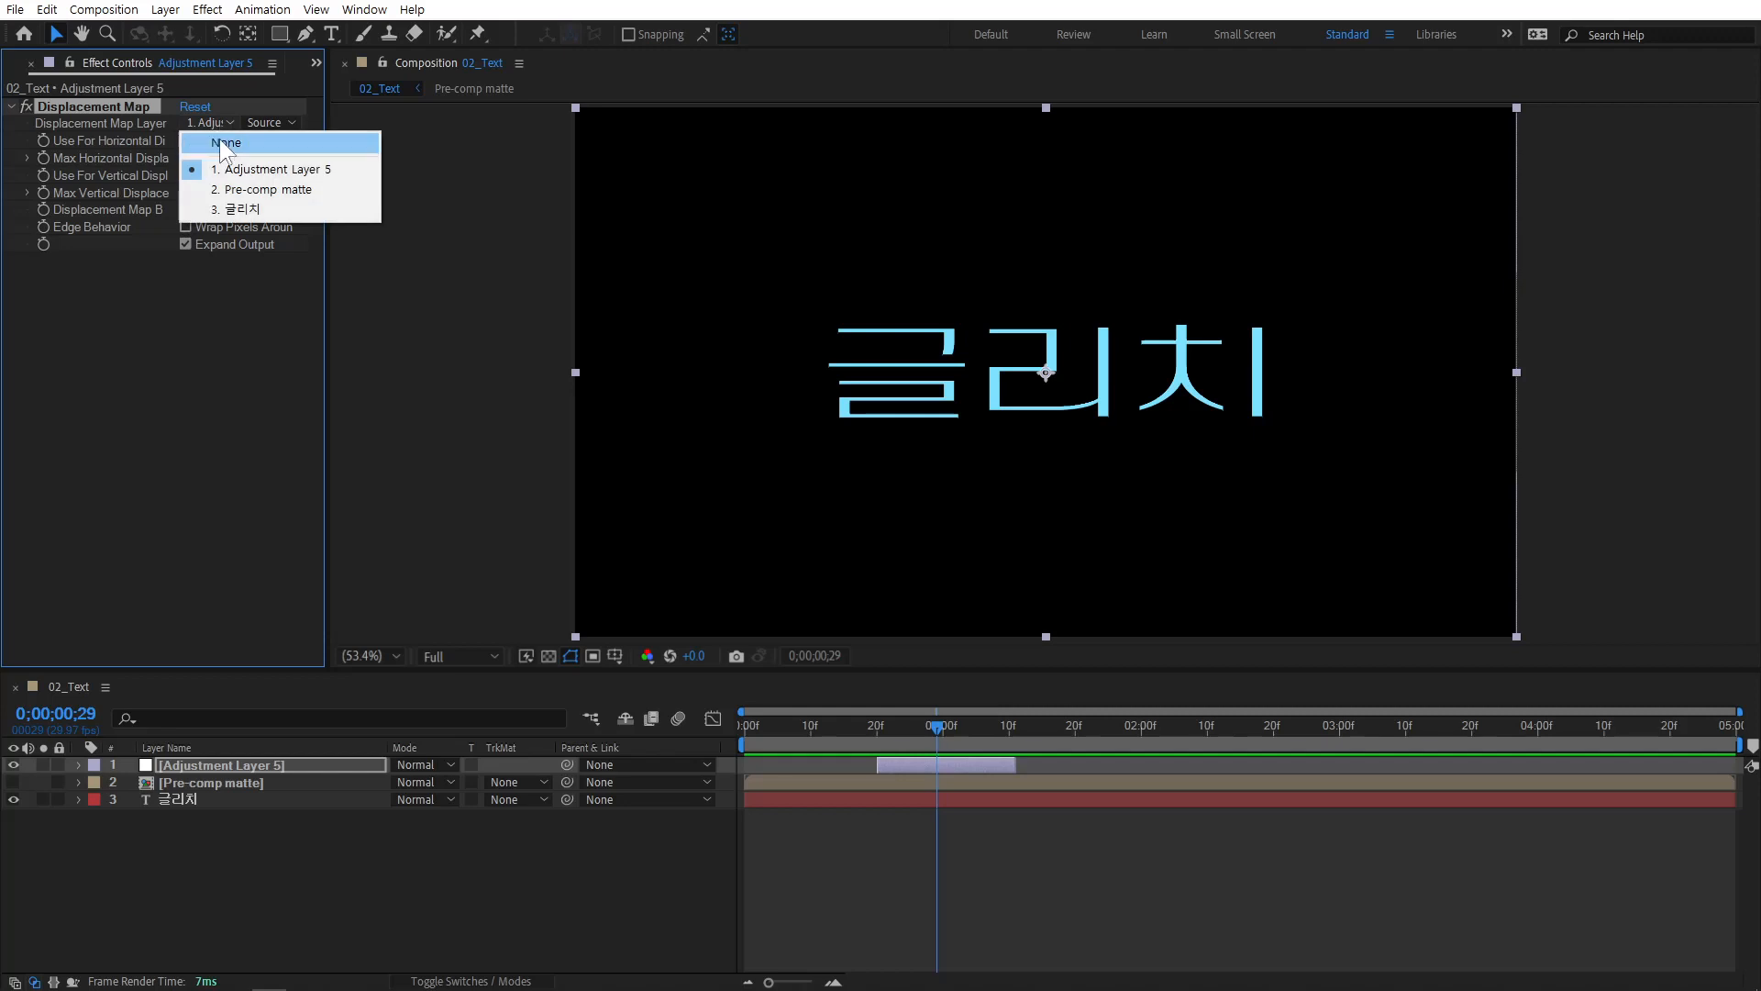
{"action": "left_click", "coordinate": [279, 191]}
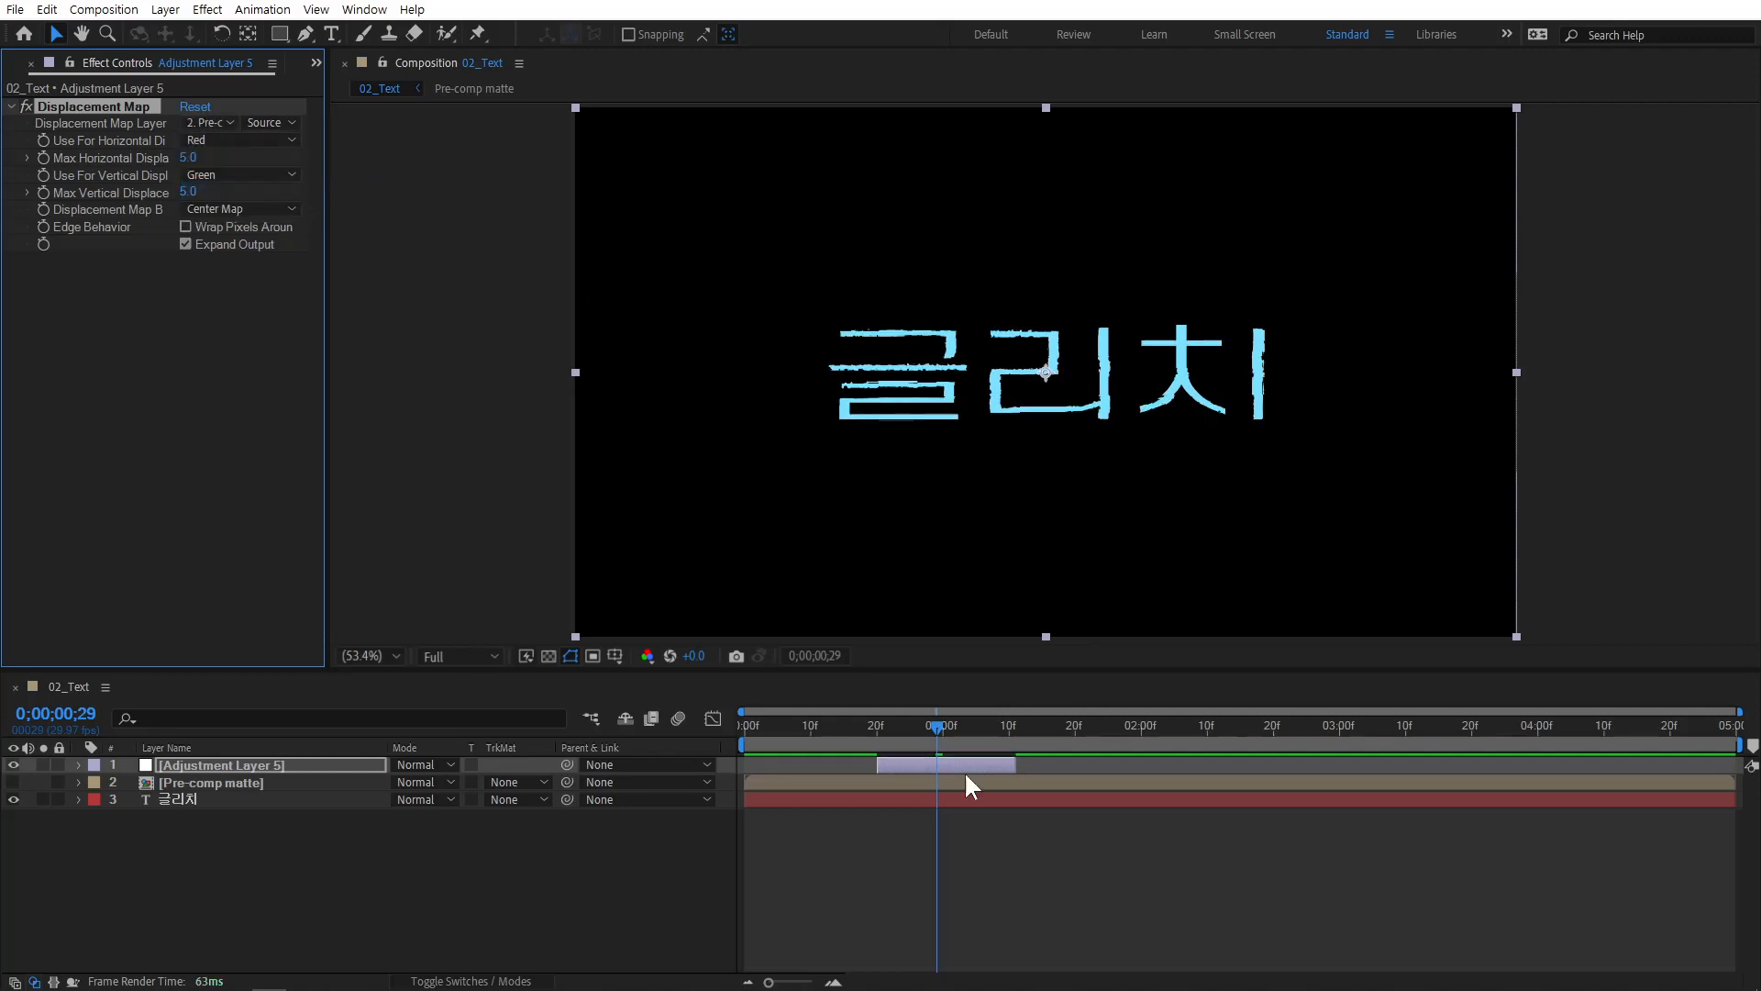
{"action": "mouse_move", "coordinate": [932, 727]}
{"action": "left_mouse_down"}
{"action": "mouse_move", "coordinate": [969, 719]}
{"action": "mouse_move", "coordinate": [934, 719]}
{"action": "left_mouse_up"}
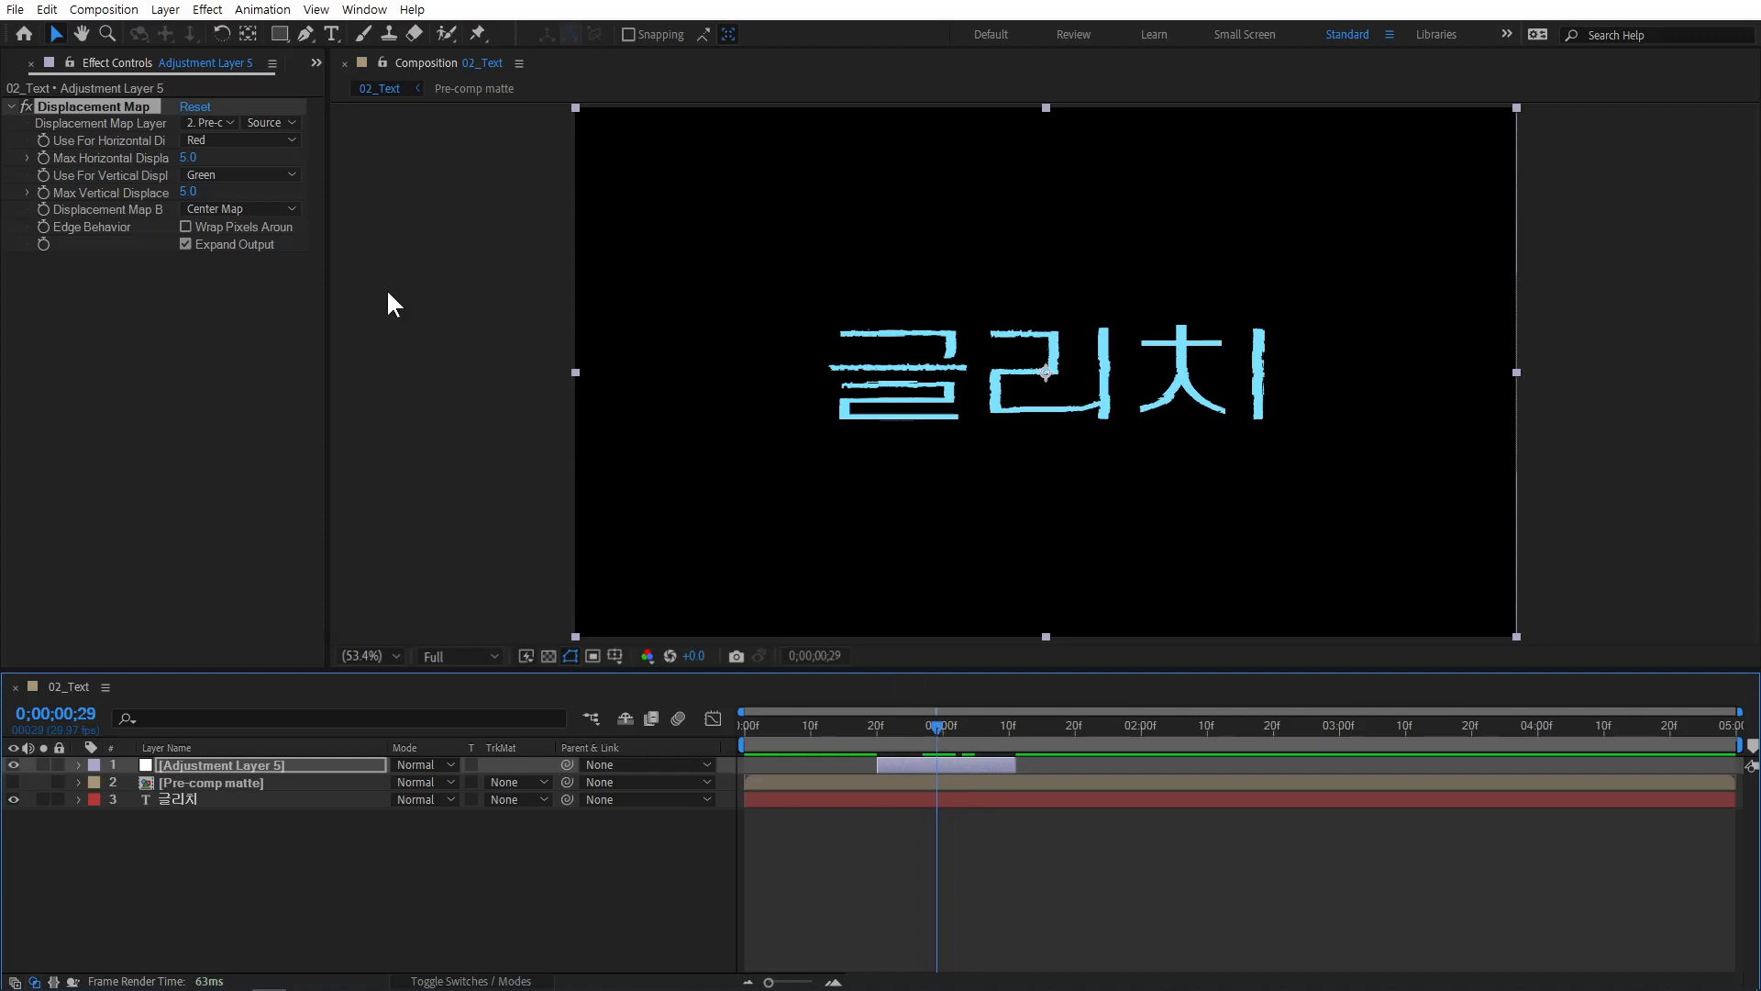
Set the adjustment layer's Max Vertical Displacement to 0 and Max Horizontal Displacement to 150.
{"action": "left_click", "coordinate": [188, 193]}
{"action": "type", "text": "0"}
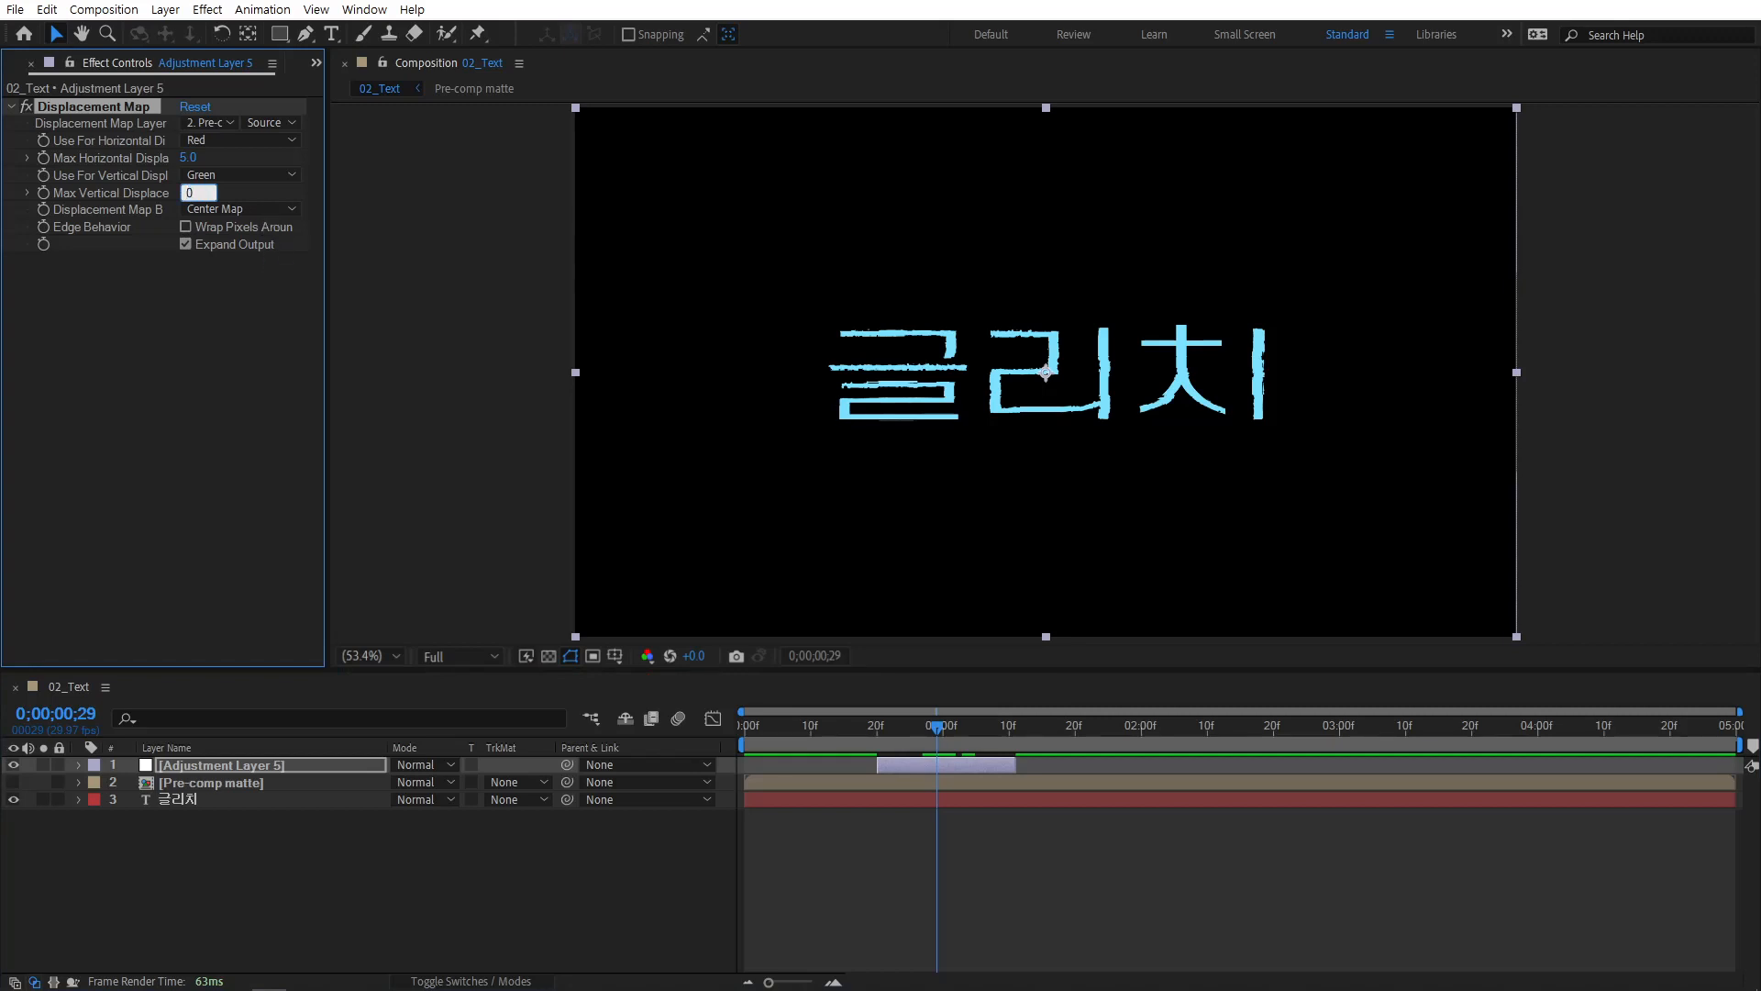
{"action": "key", "text": "Return"}
{"action": "left_click_drag", "start_coordinate": [193, 162], "coordinate": [321, 165]}
{"action": "left_click", "coordinate": [197, 158]}
{"action": "type", "text": "150"}
{"action": "key", "text": "Return"}
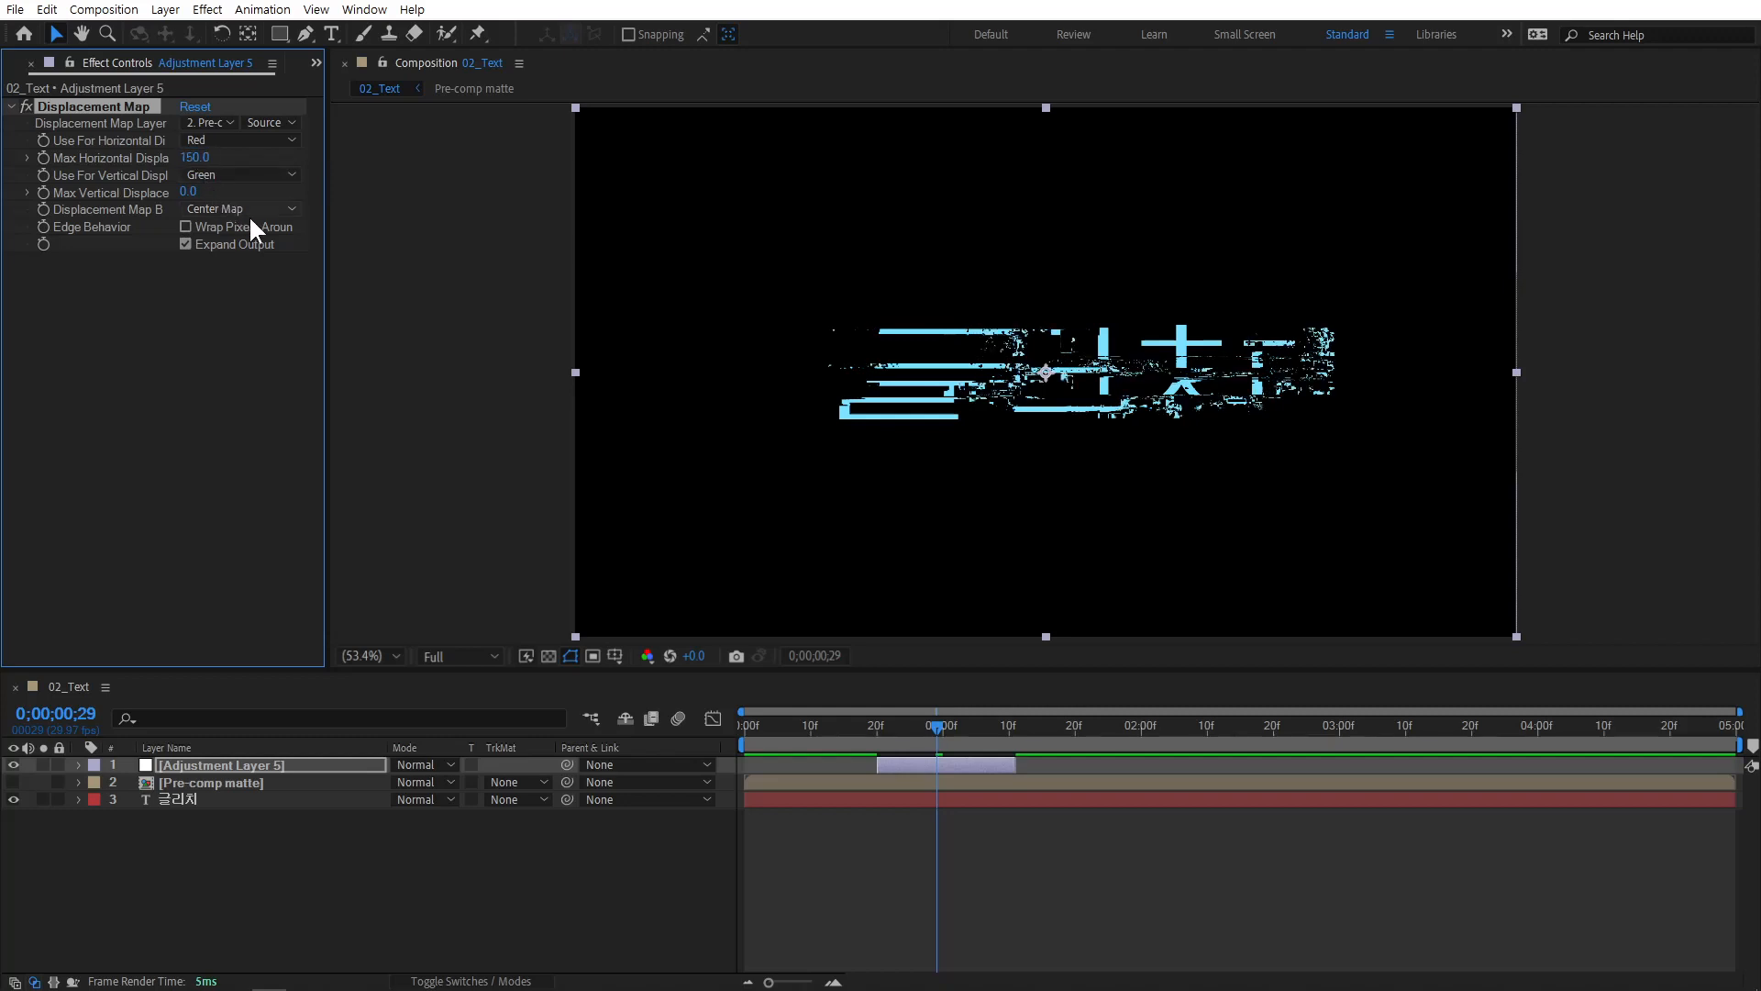
Start keyframing Max Horizontal Displacement at 0;00;00;29, reveal its keyframes and add a value of 0 at 0;00;00;20.
{"action": "left_click", "coordinate": [259, 765]}
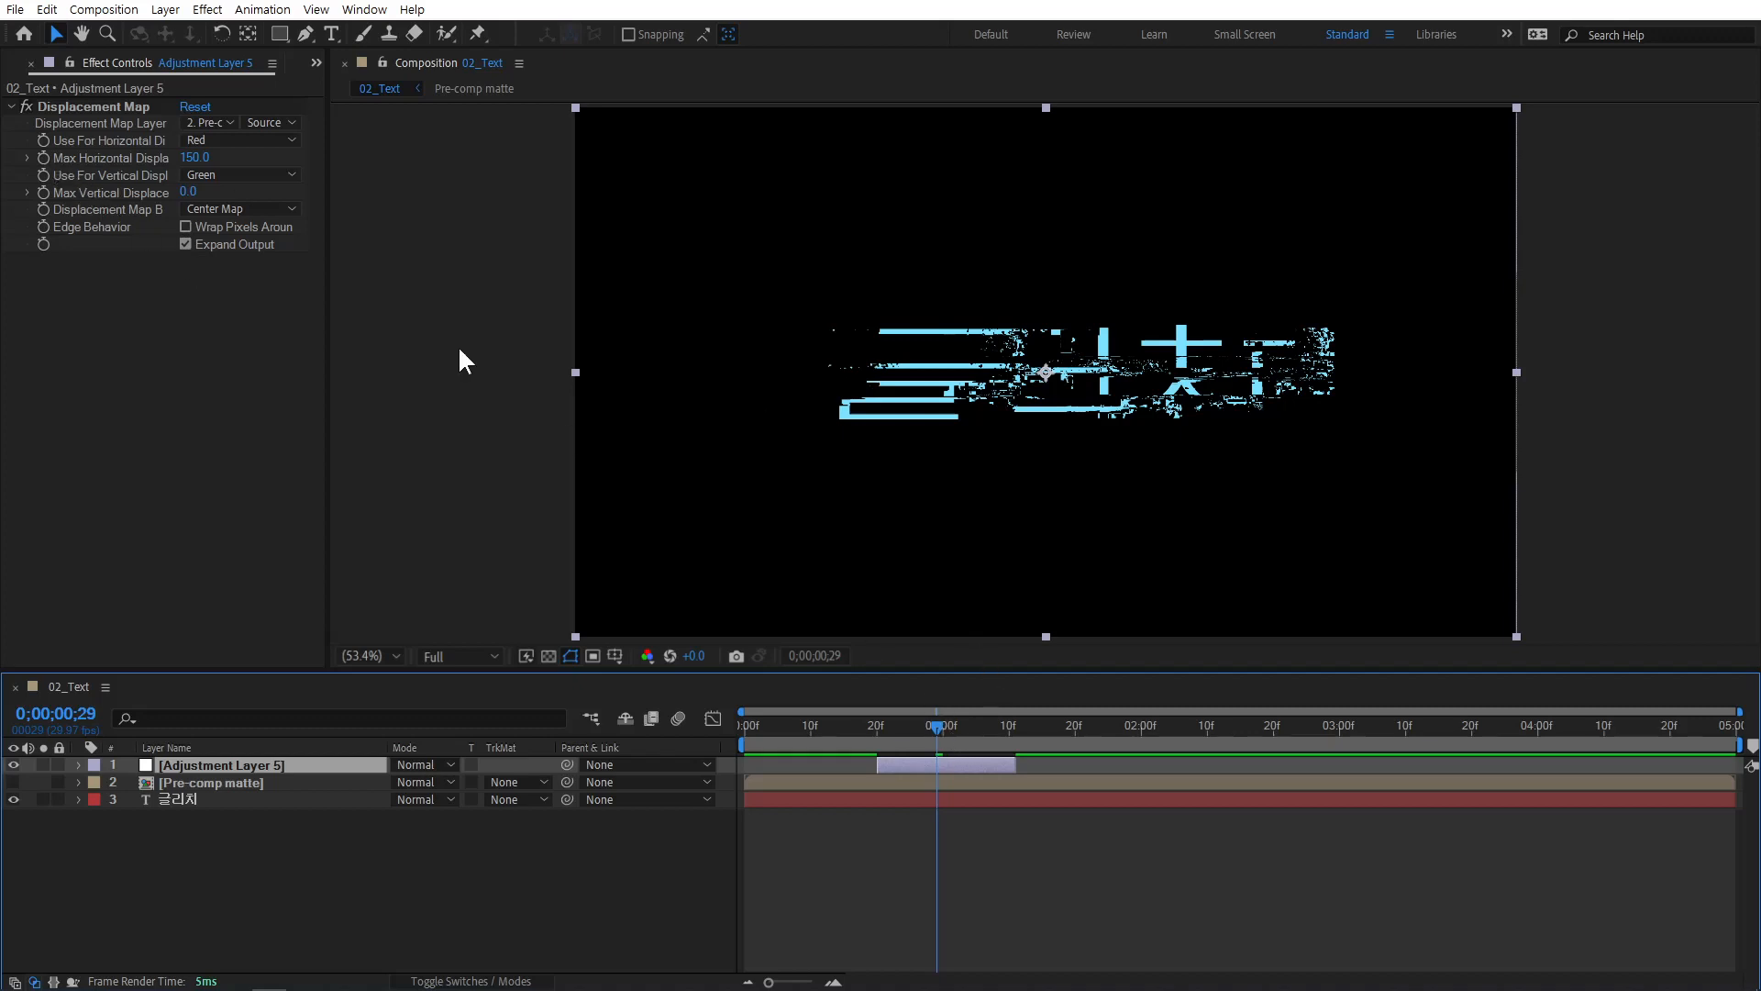
{"action": "left_click", "coordinate": [41, 159]}
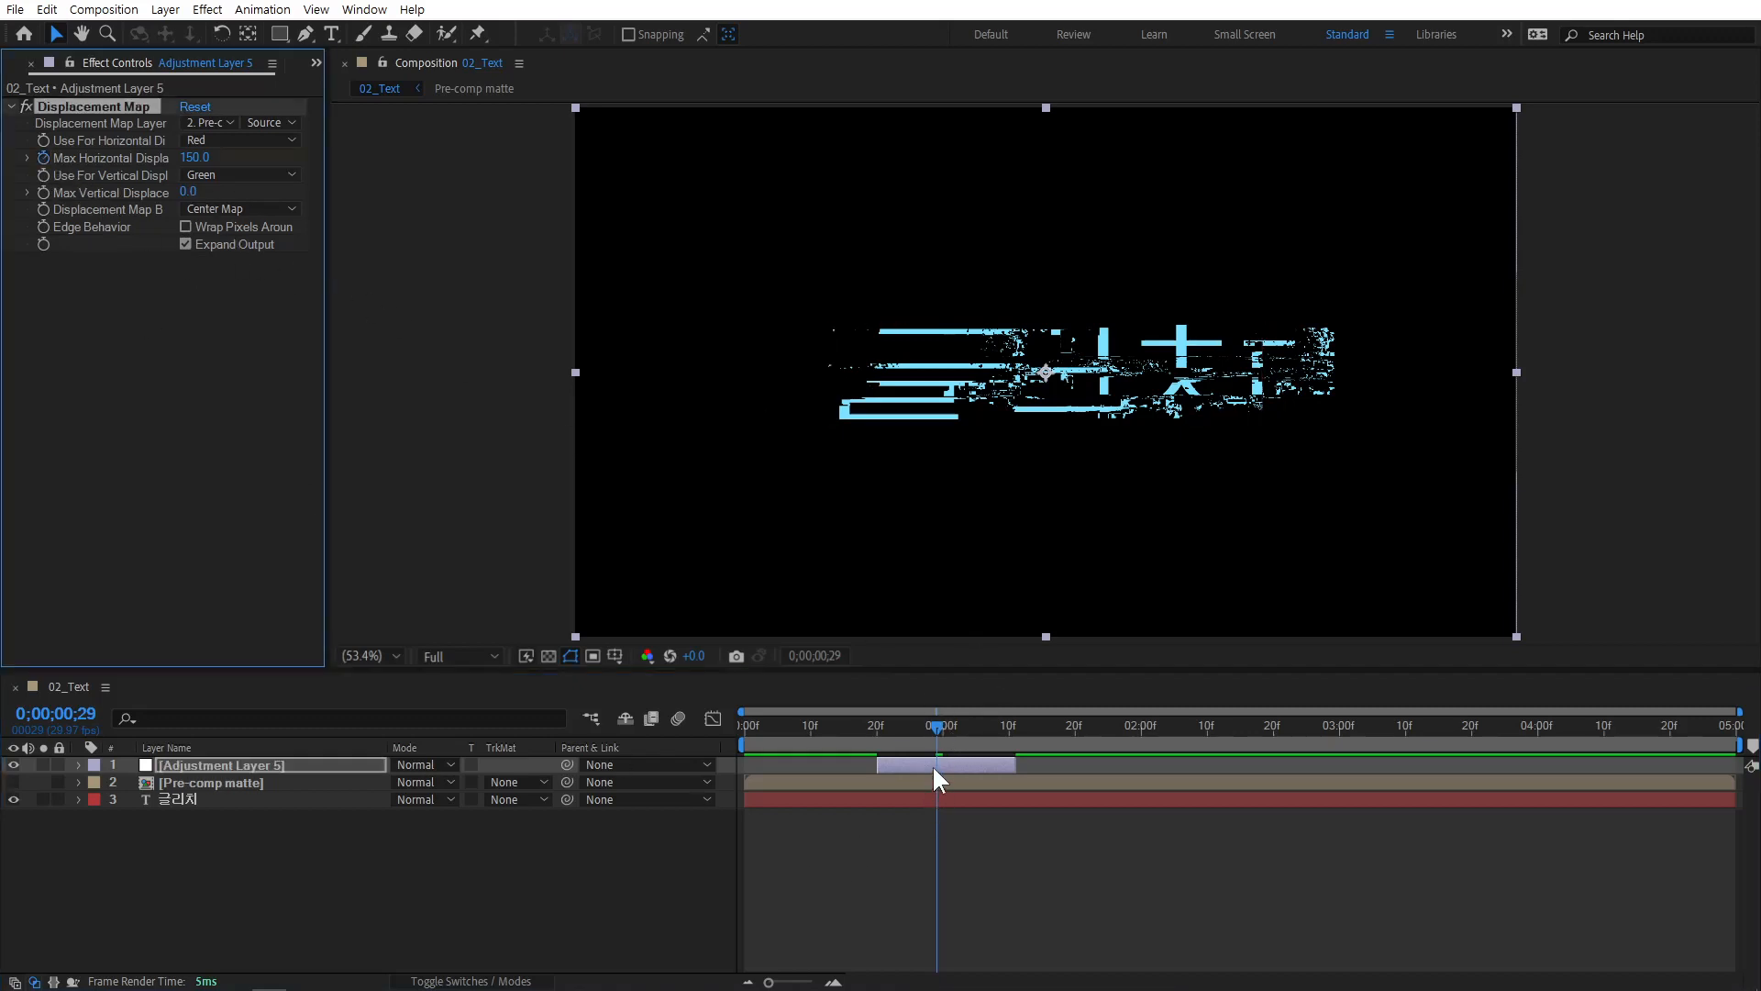
{"action": "key", "text": "u"}
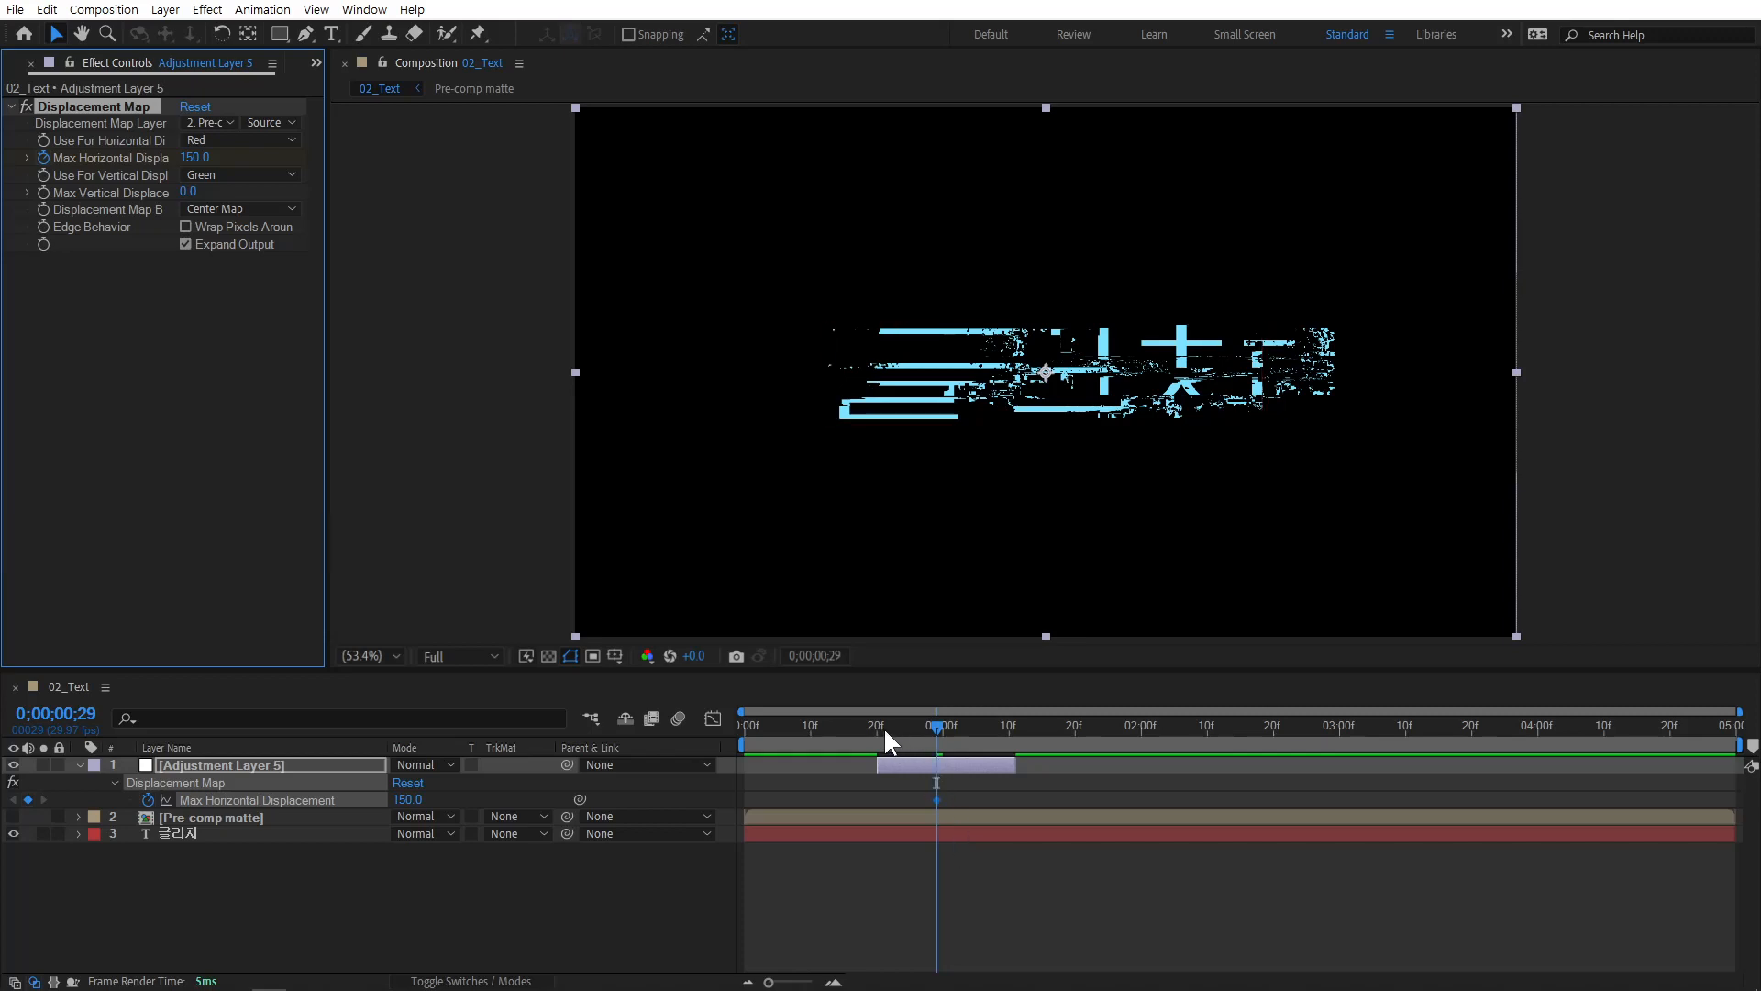
{"action": "left_click", "coordinate": [883, 726]}
{"action": "left_click", "coordinate": [877, 728]}
{"action": "left_click", "coordinate": [191, 158]}
{"action": "type", "text": "0"}
{"action": "key", "text": "Return"}
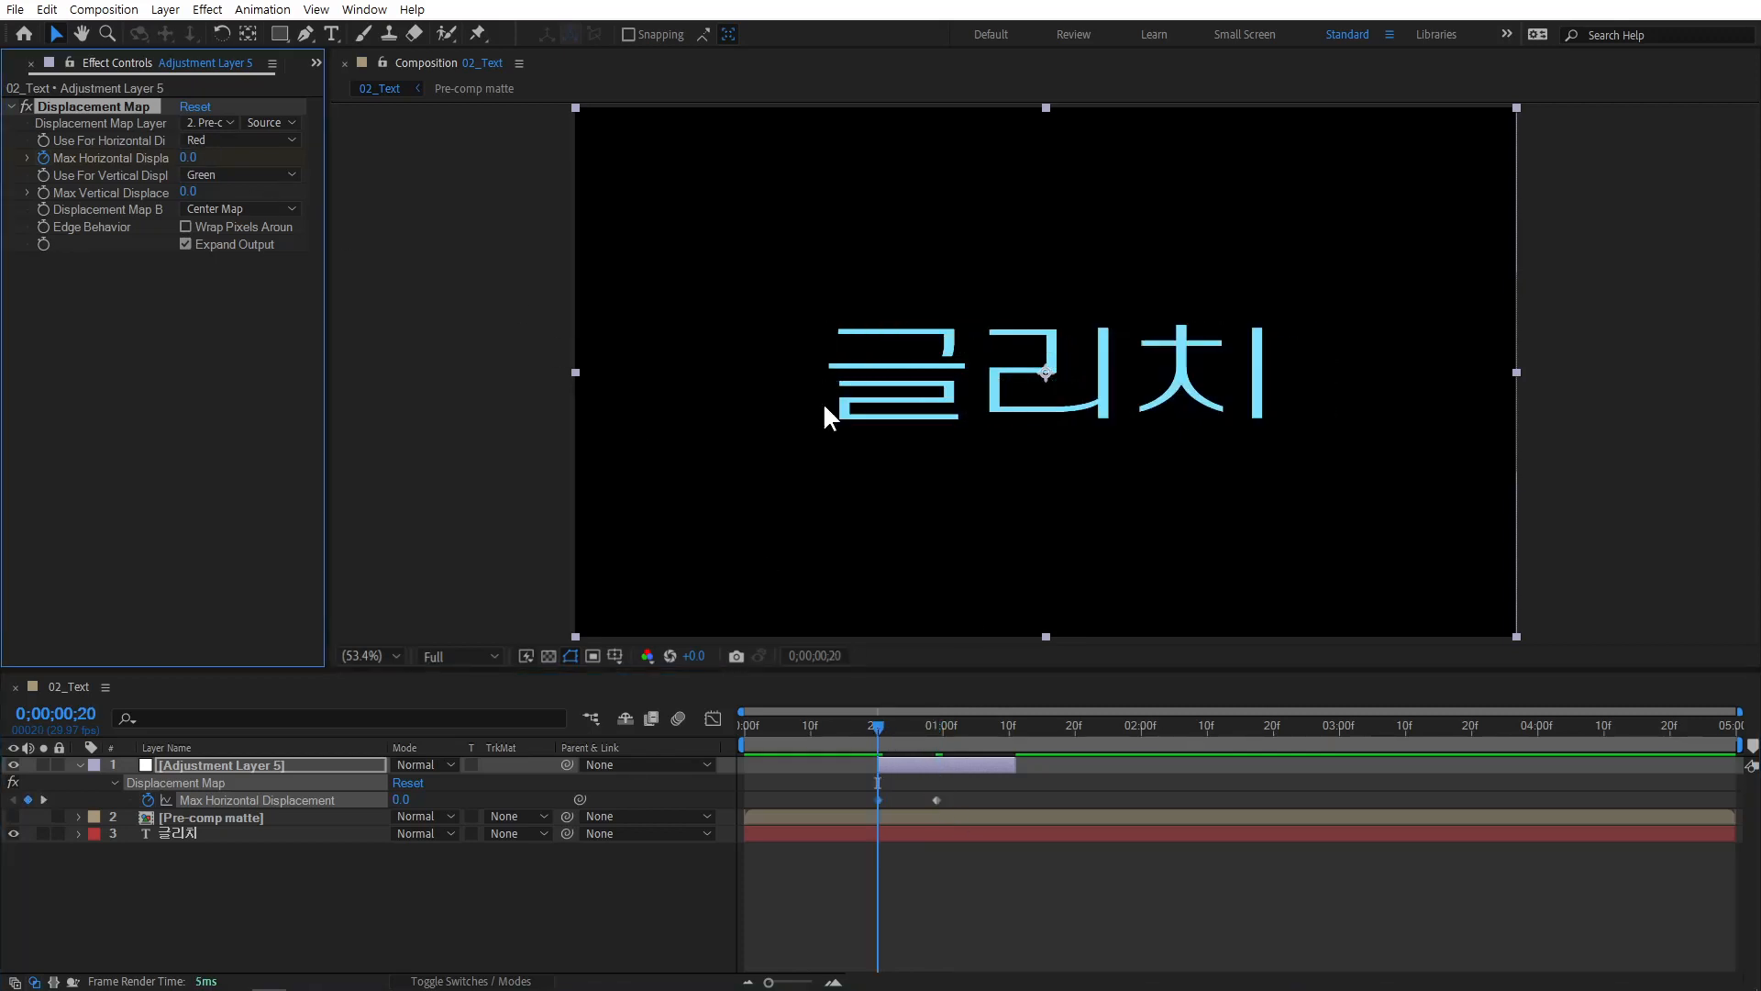
Add a Max Horizontal Displacement keyframe of 0 at 0;00;01;09 and preview the animation from the beginning.
{"action": "left_click_drag", "start_coordinate": [879, 723], "coordinate": [1004, 734]}
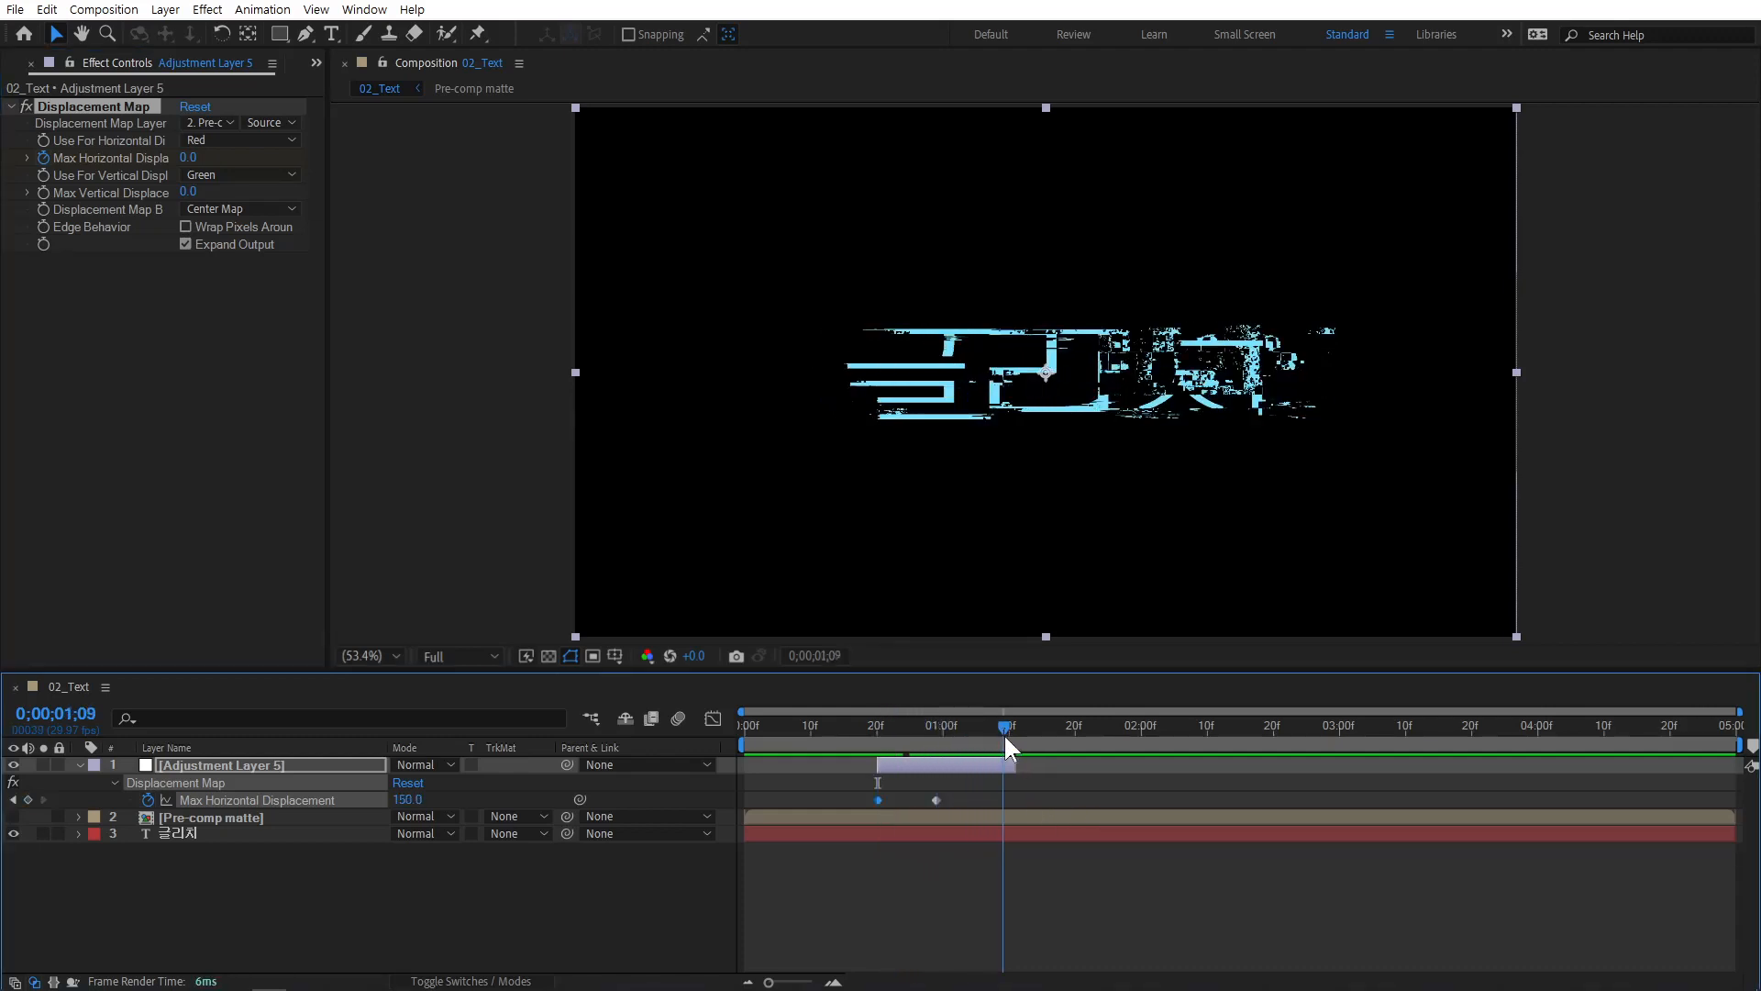
{"action": "left_click", "coordinate": [196, 158]}
{"action": "type", "text": "0"}
{"action": "key", "text": "Return"}
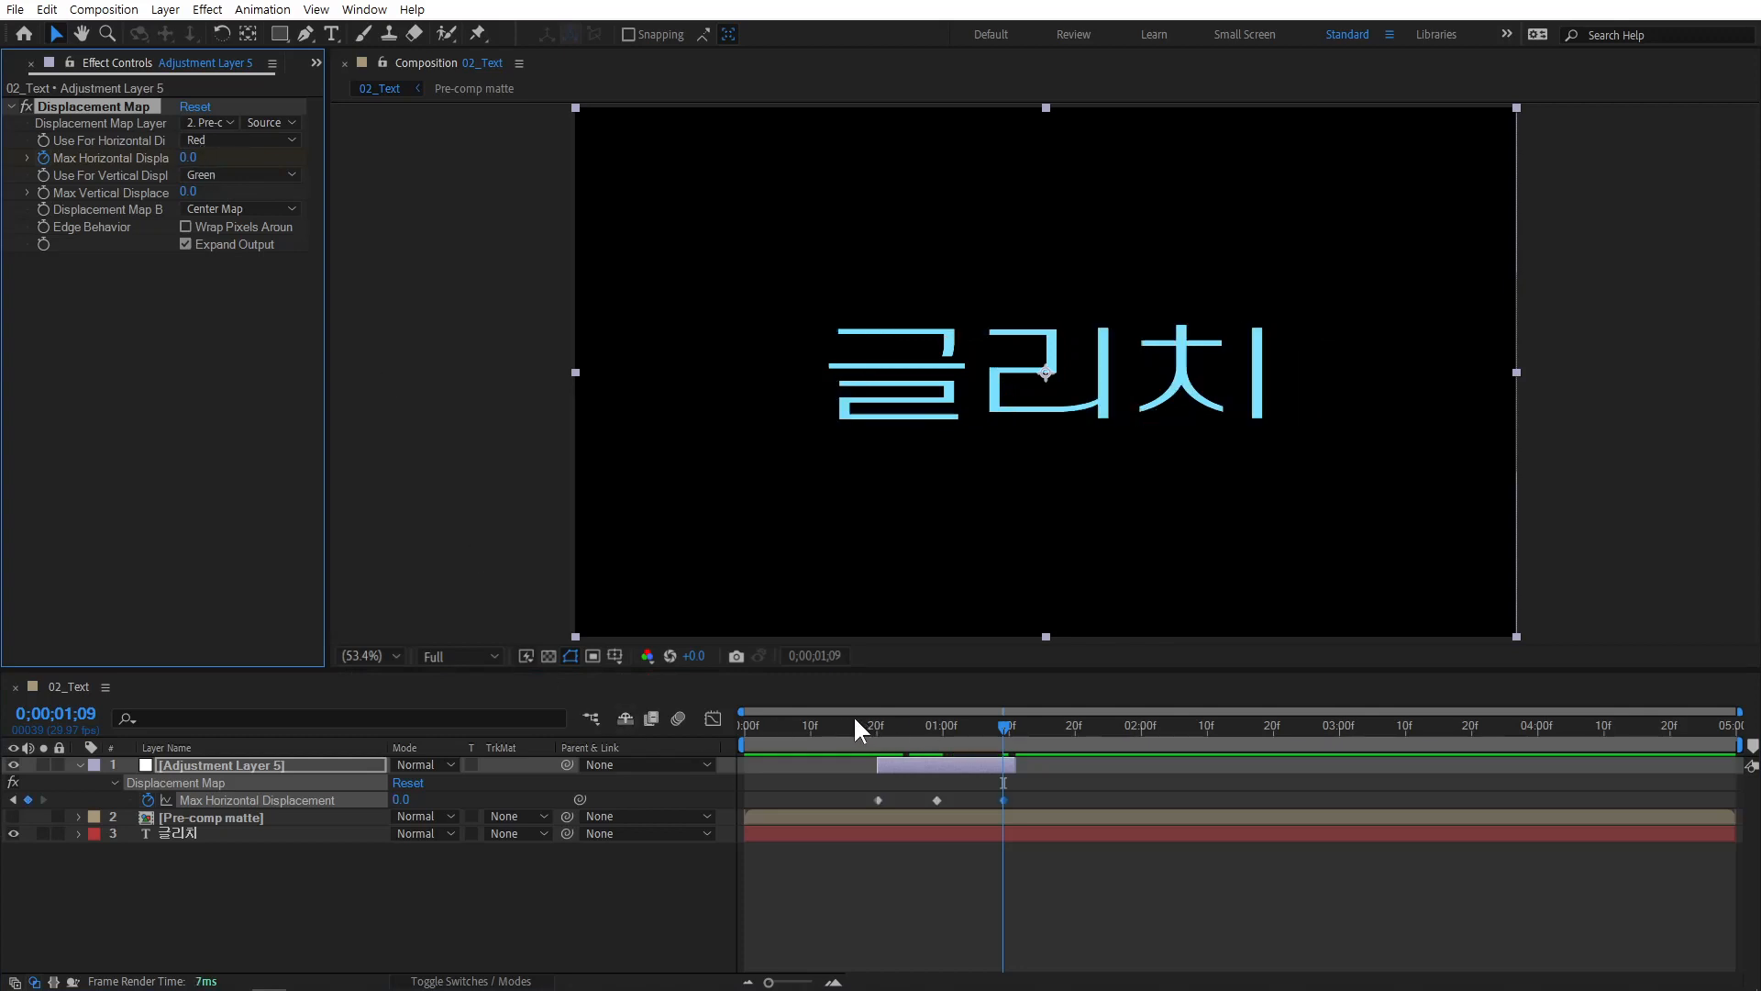
{"action": "left_click_drag", "start_coordinate": [859, 722], "coordinate": [697, 725]}
{"action": "key", "text": "space"}
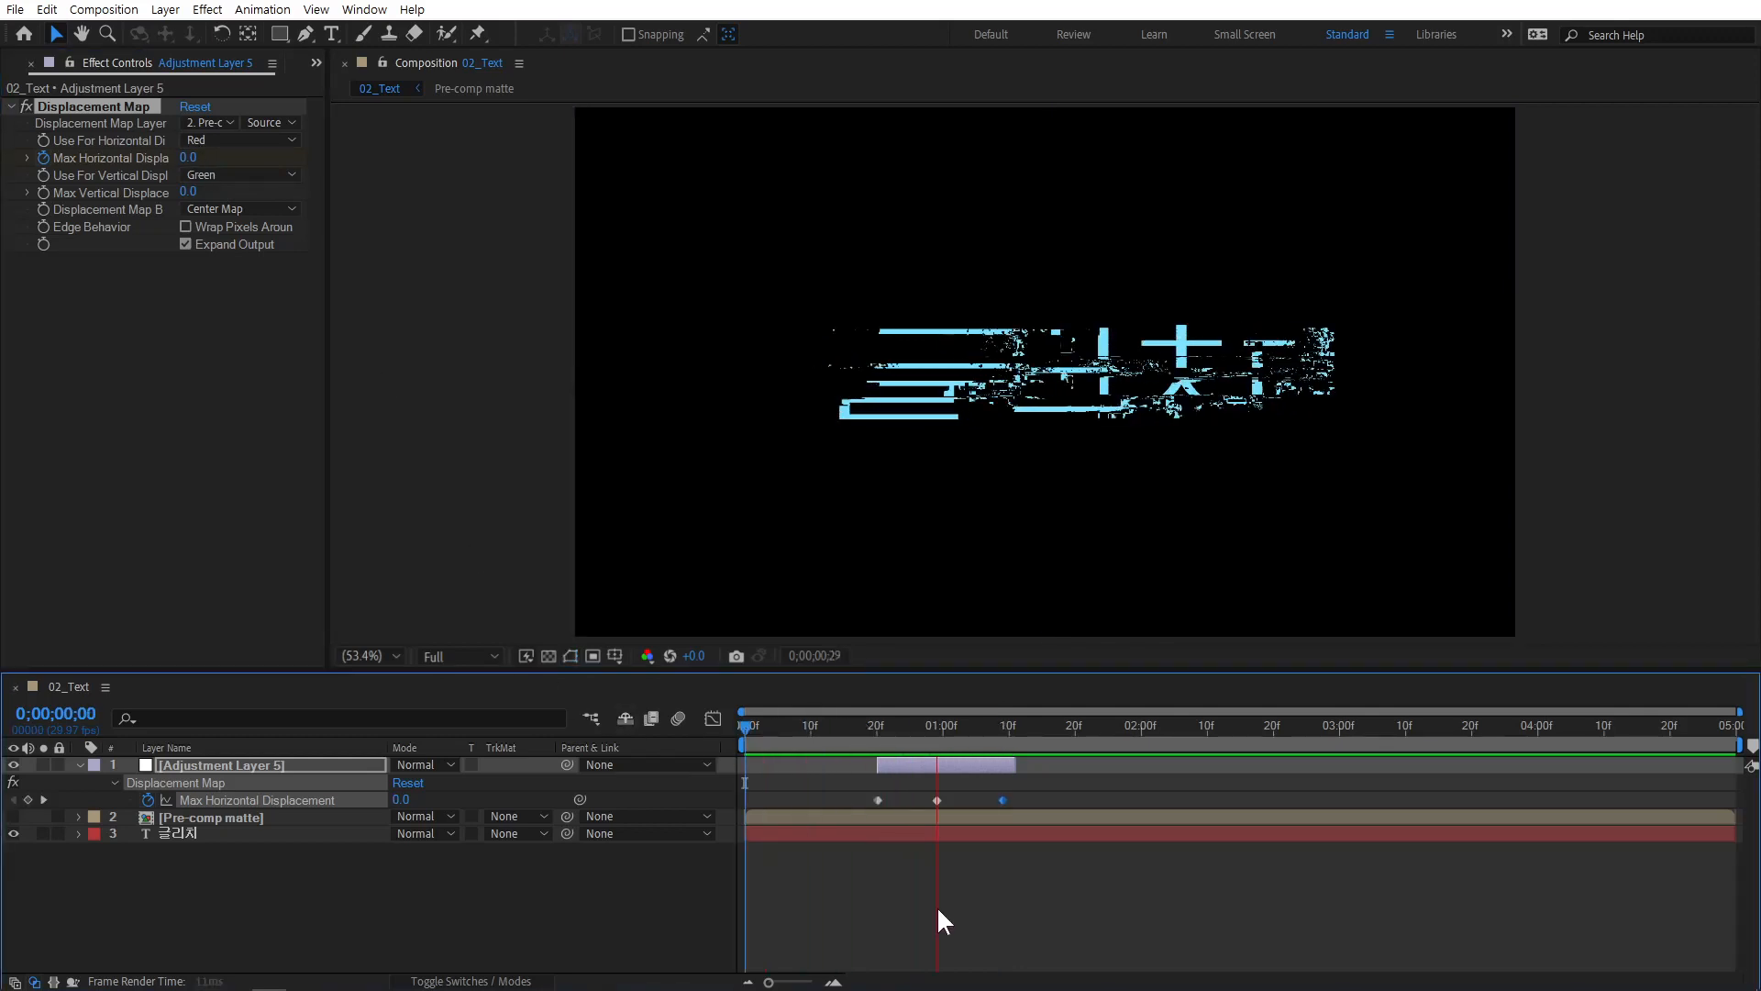
Duplicate the displacement adjustment layer, shift the copy to begin at 0;00;00;29 and reveal its keyframes at 0;00;01;09.
{"action": "left_click_drag", "start_coordinate": [816, 723], "coordinate": [934, 740]}
{"action": "left_click", "coordinate": [1070, 890]}
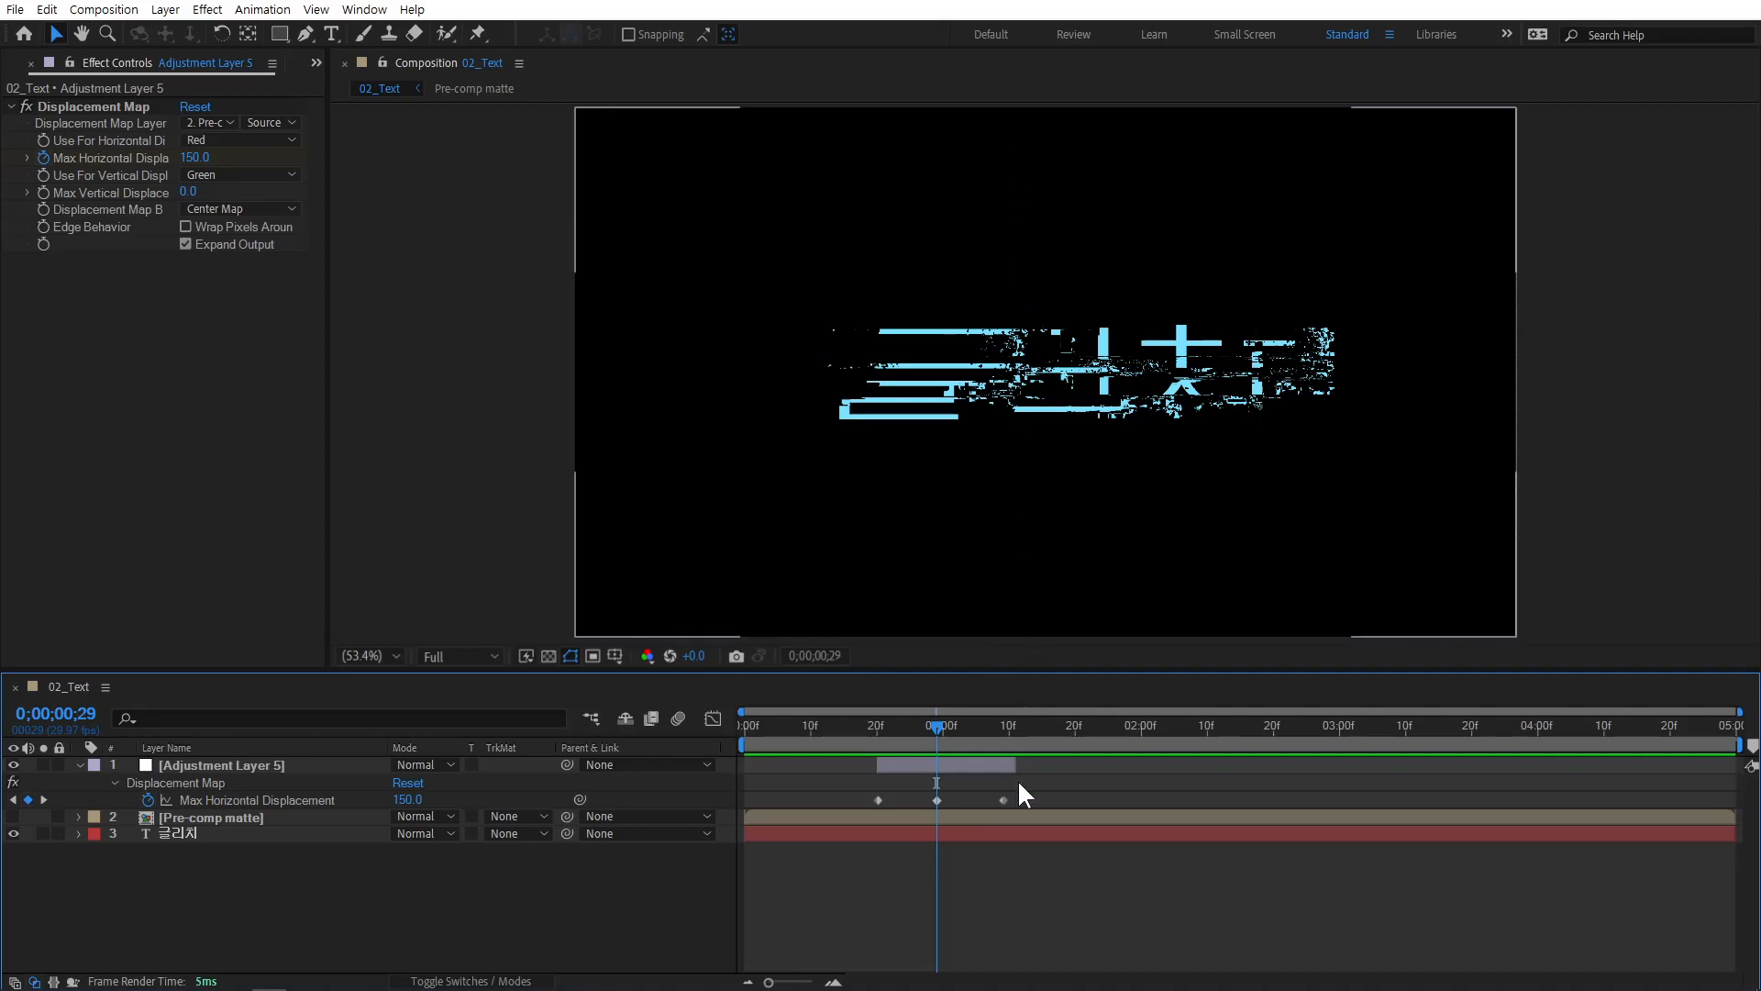
{"action": "left_click", "coordinate": [963, 765]}
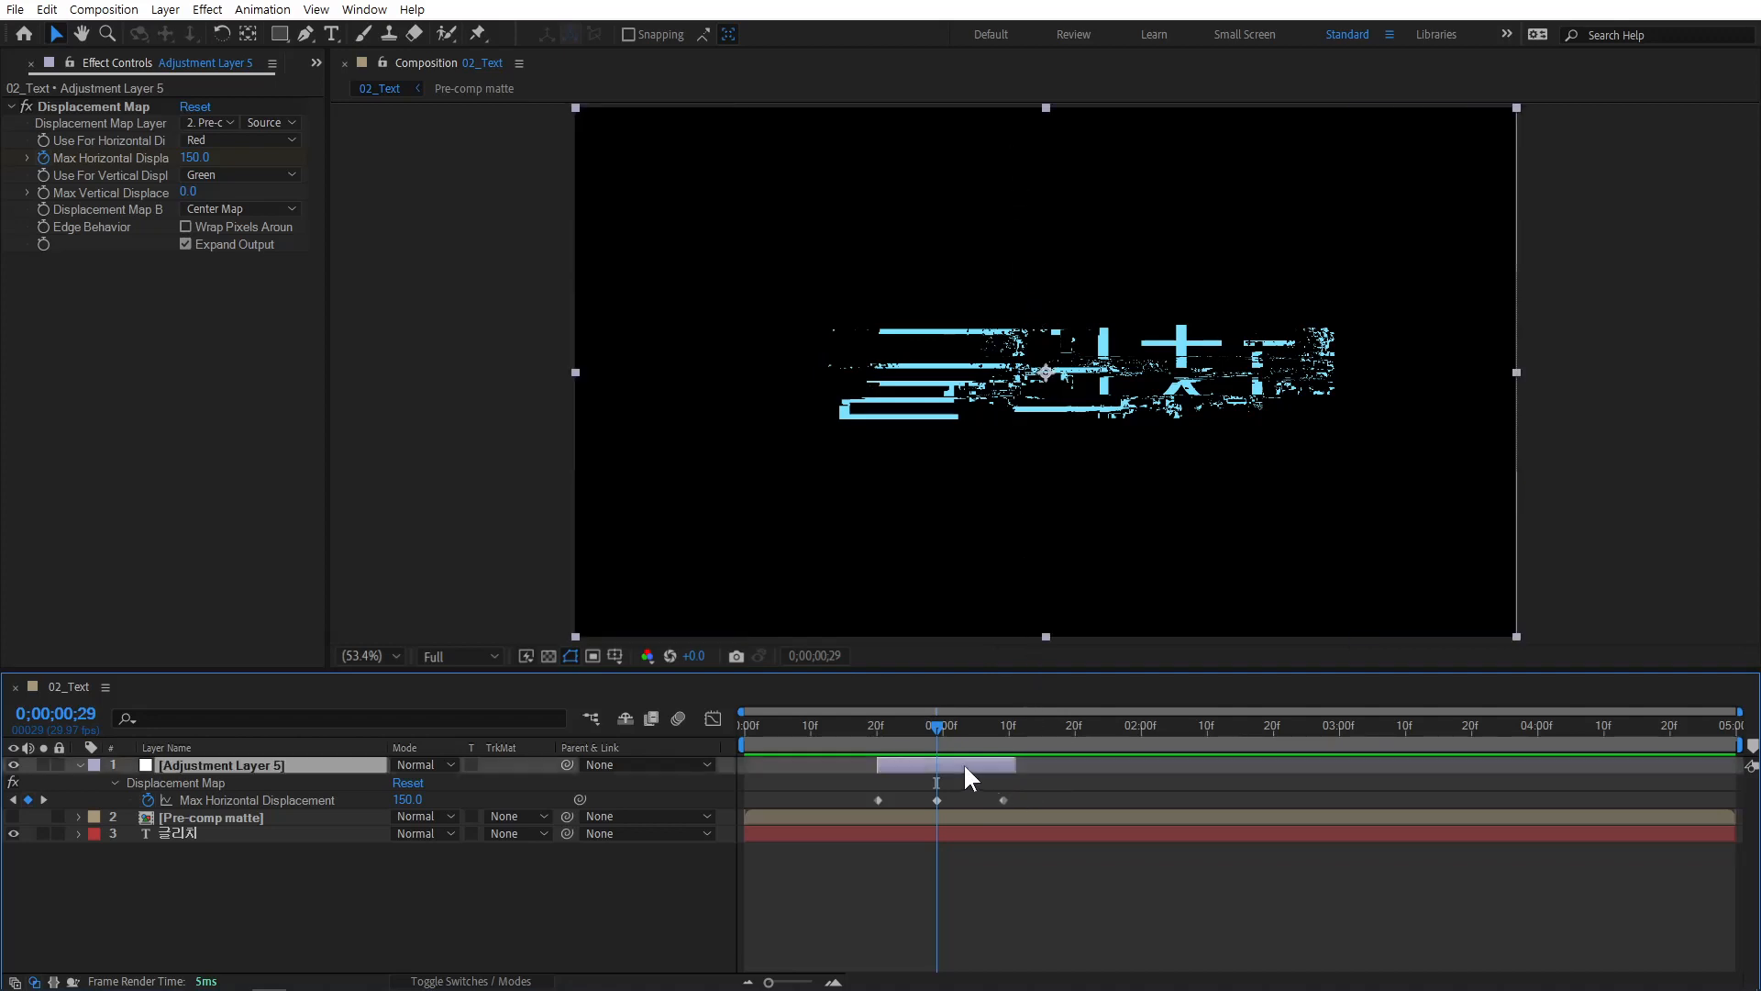
{"action": "key", "text": "ctrl+d"}
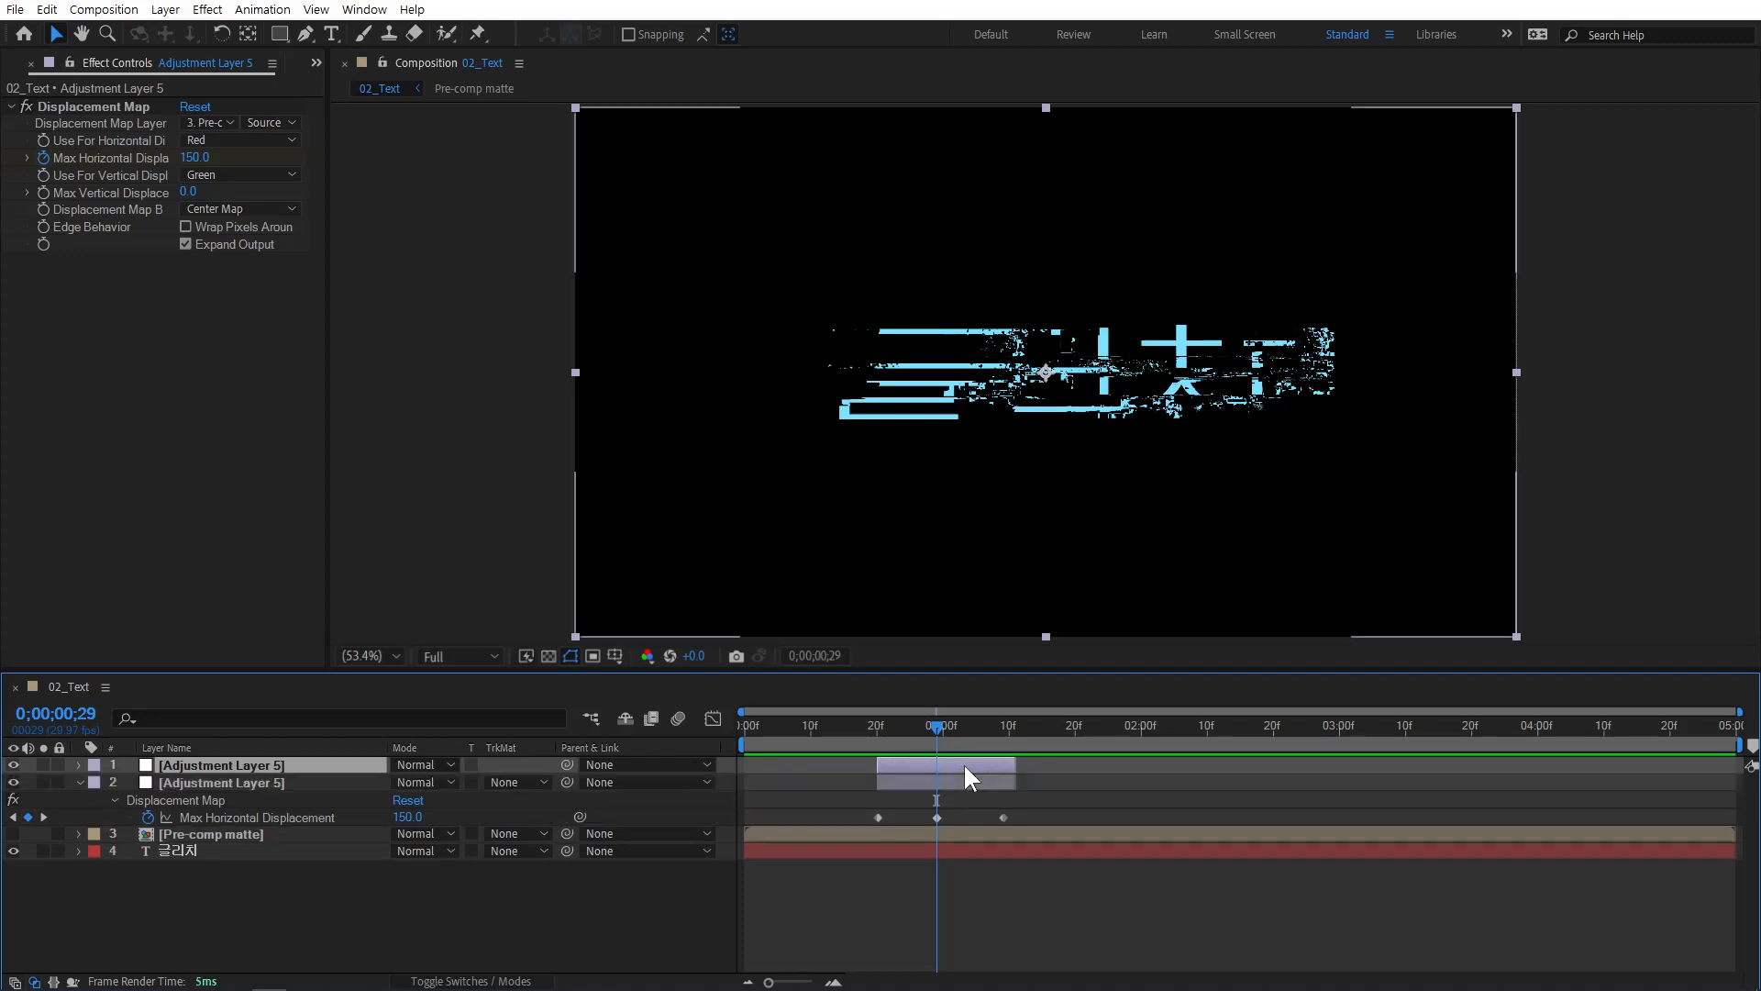
{"action": "left_click_drag", "start_coordinate": [951, 764], "coordinate": [1003, 721]}
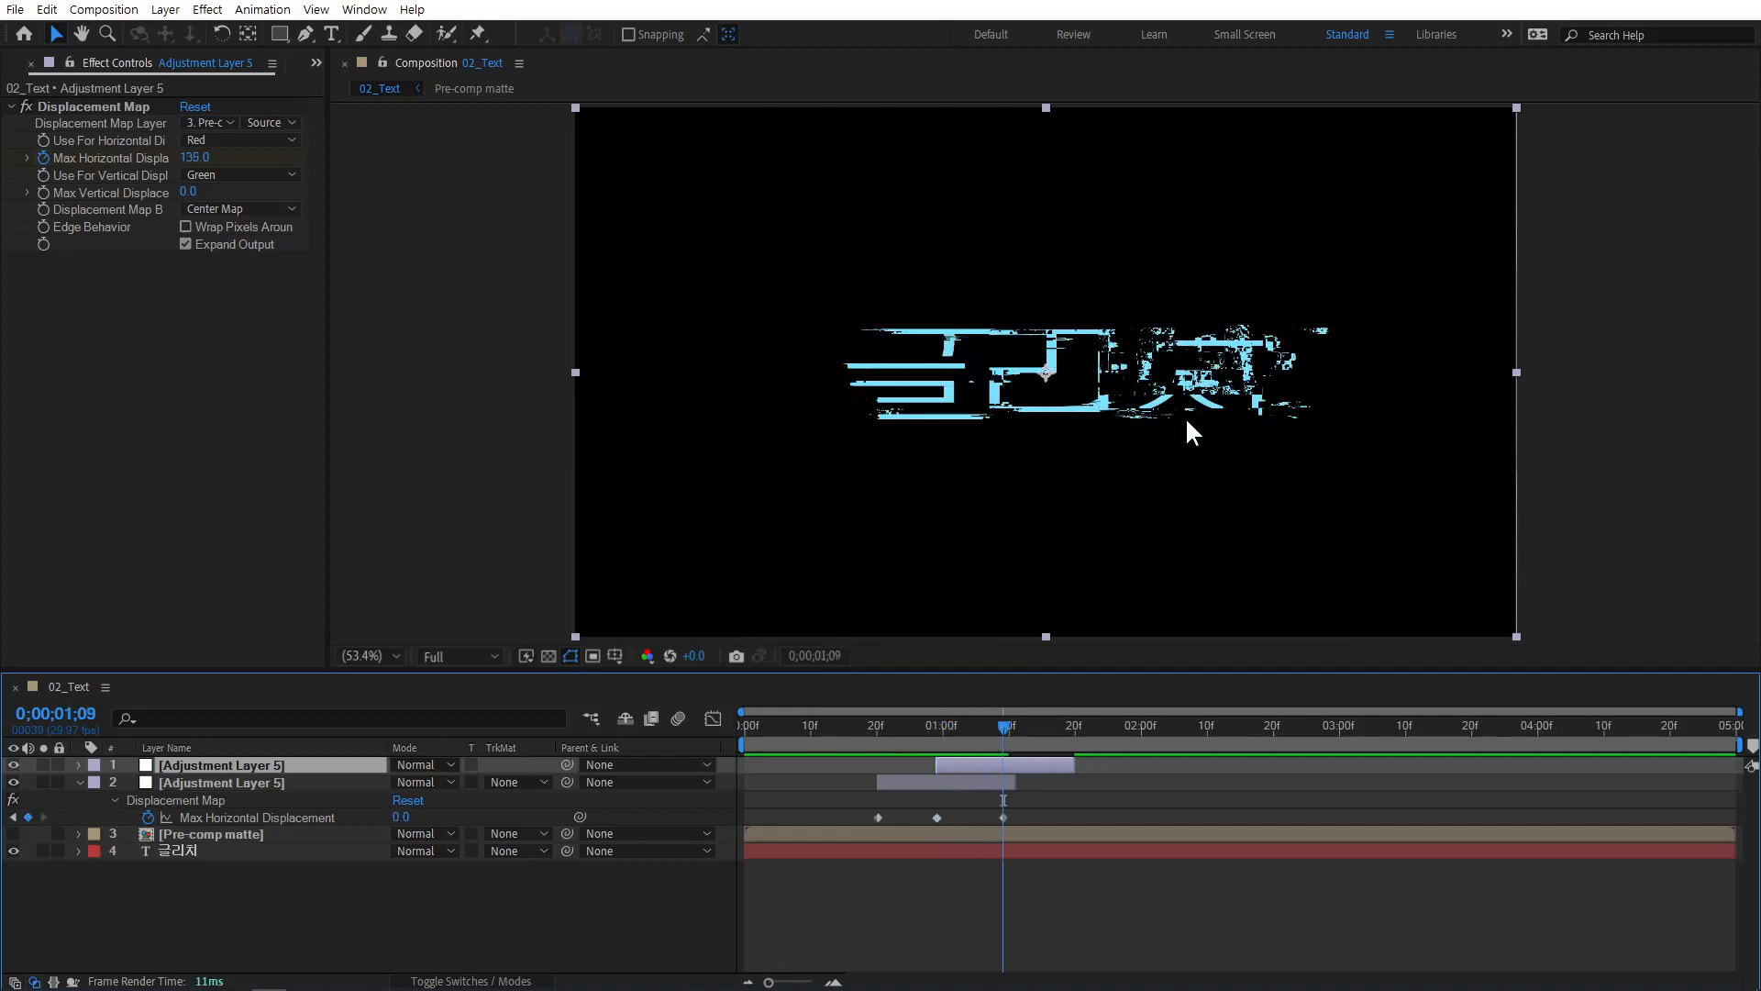
{"action": "key", "text": "u"}
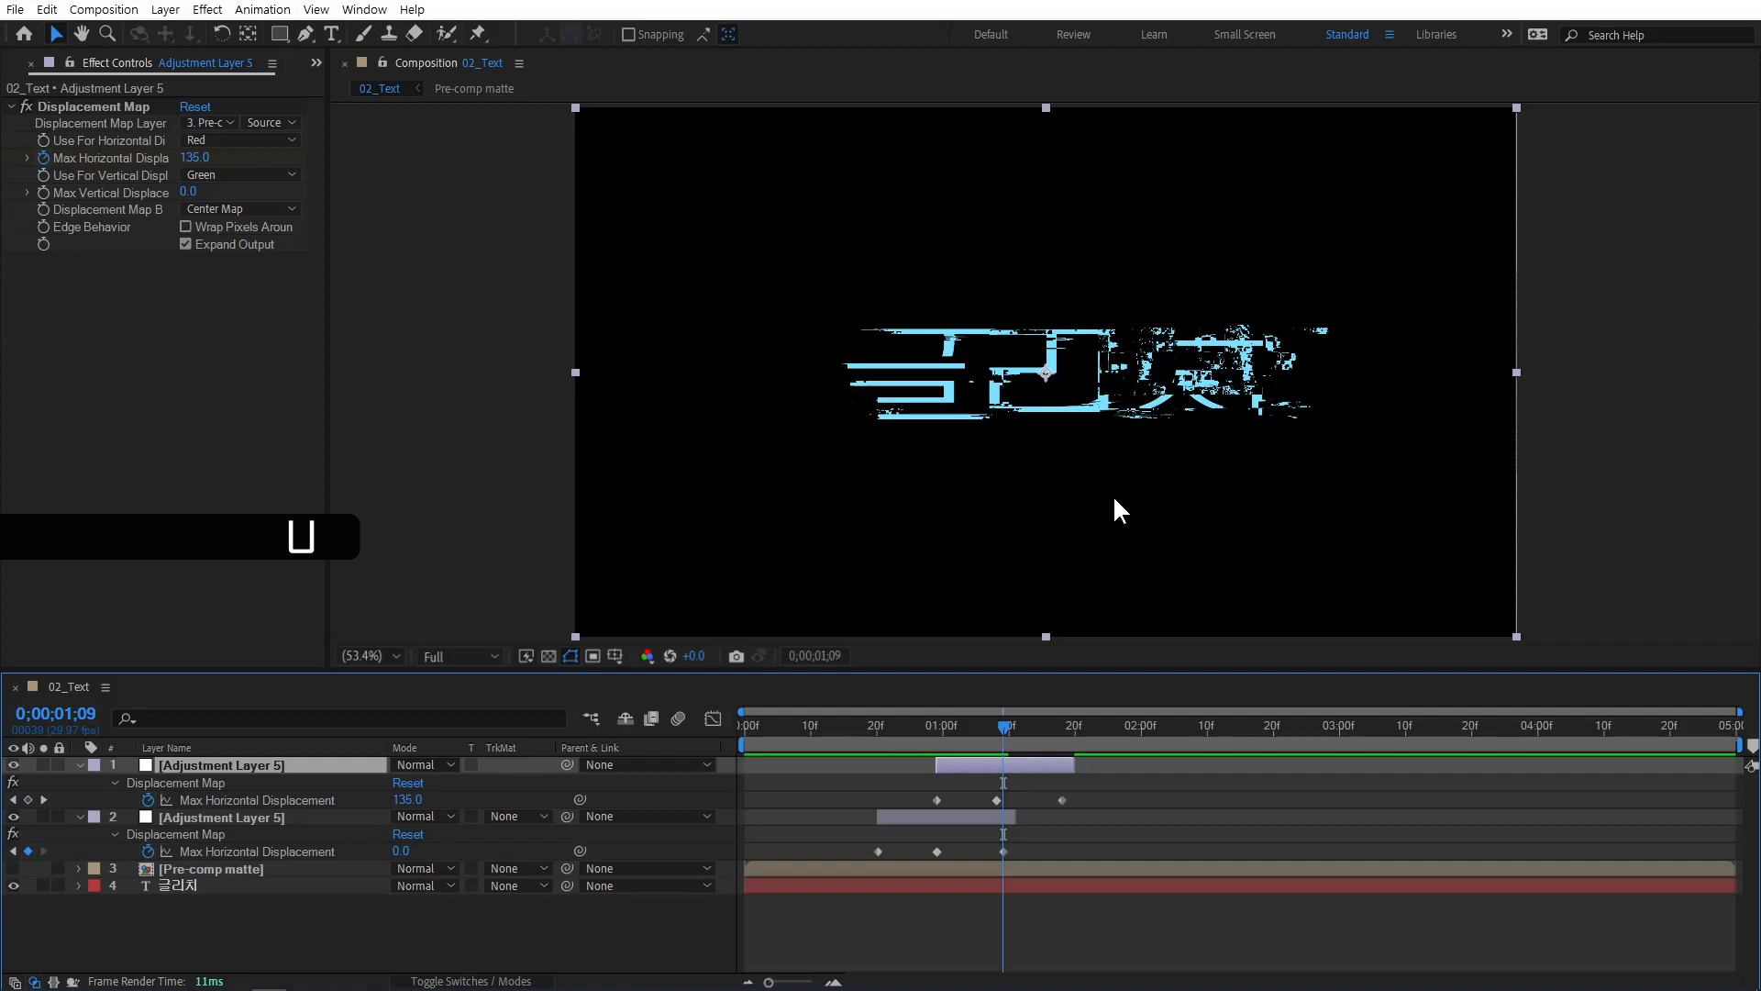
Remove the copy's horizontal displacement keyframes, set Max Horizontal Displacement to 0 and keyframe Max Vertical Displacement at 150 at 0;00;01;09.
{"action": "left_click", "coordinate": [44, 158]}
{"action": "left_click", "coordinate": [194, 158]}
{"action": "type", "text": "0"}
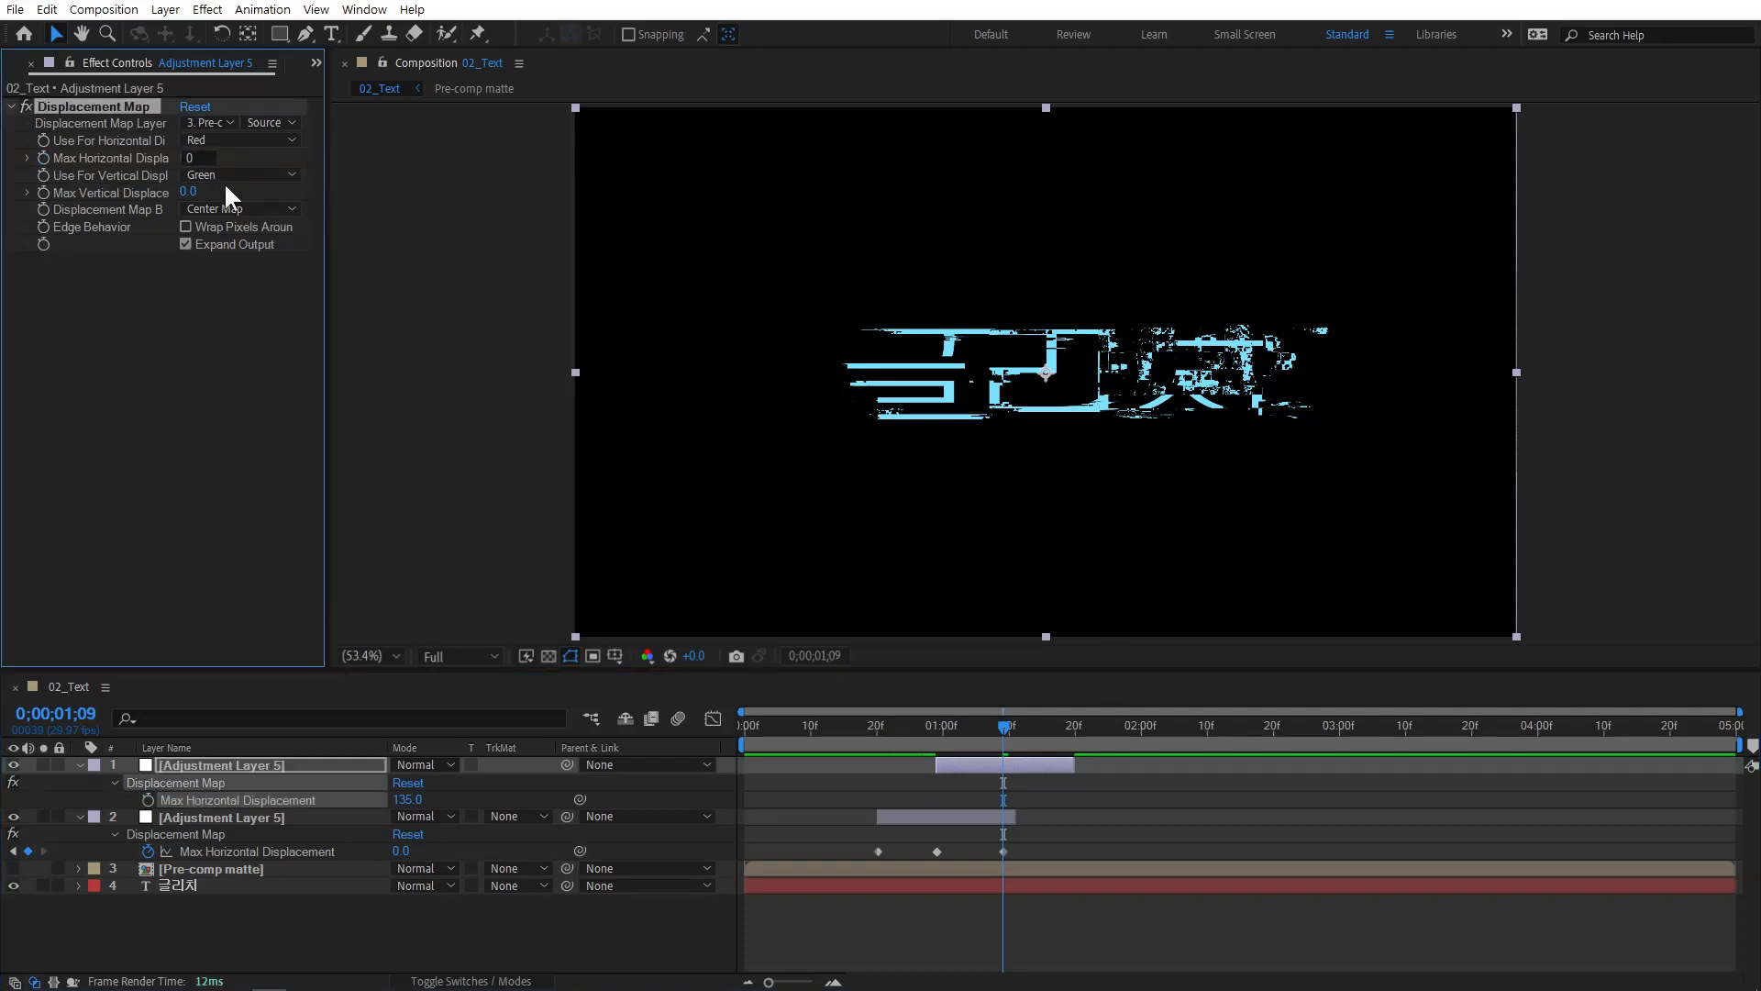
{"action": "key", "text": "Return"}
{"action": "left_click", "coordinate": [190, 192]}
{"action": "type", "text": "150"}
{"action": "key", "text": "Return"}
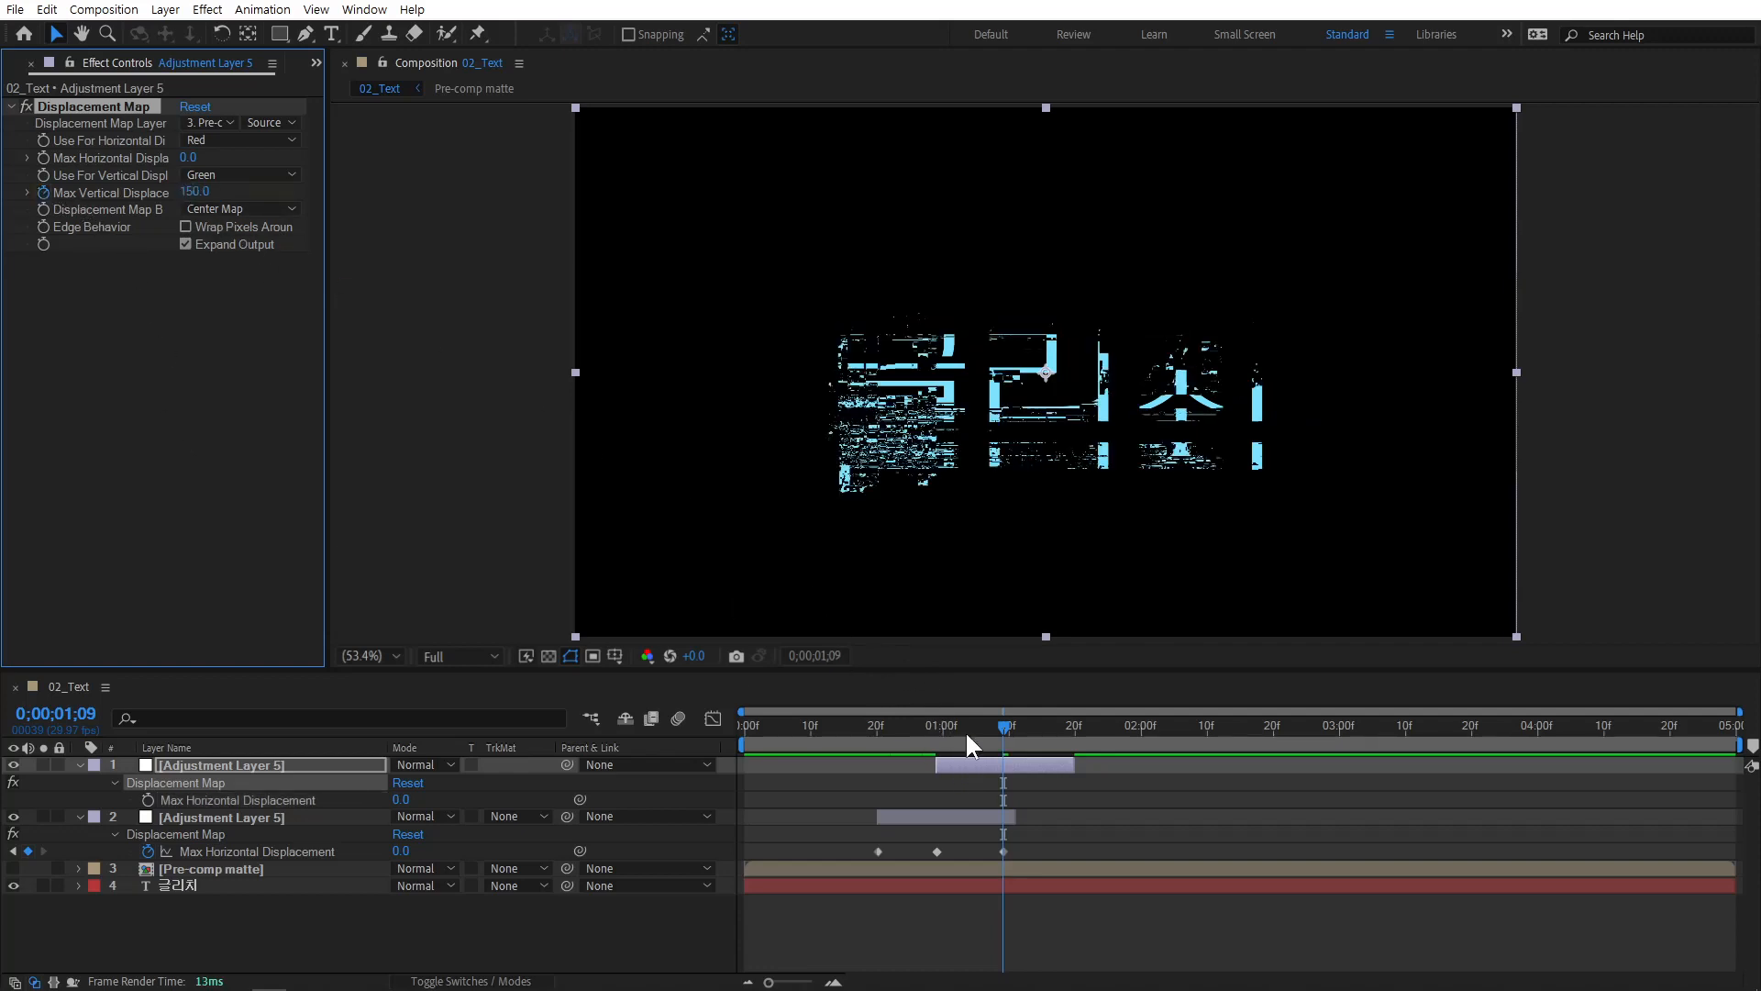
Add Max Vertical Displacement keyframes of 0 at 0;00;00;29 and 0;00;01;19, and preview the animation from the beginning.
{"action": "left_click_drag", "start_coordinate": [955, 728], "coordinate": [936, 729]}
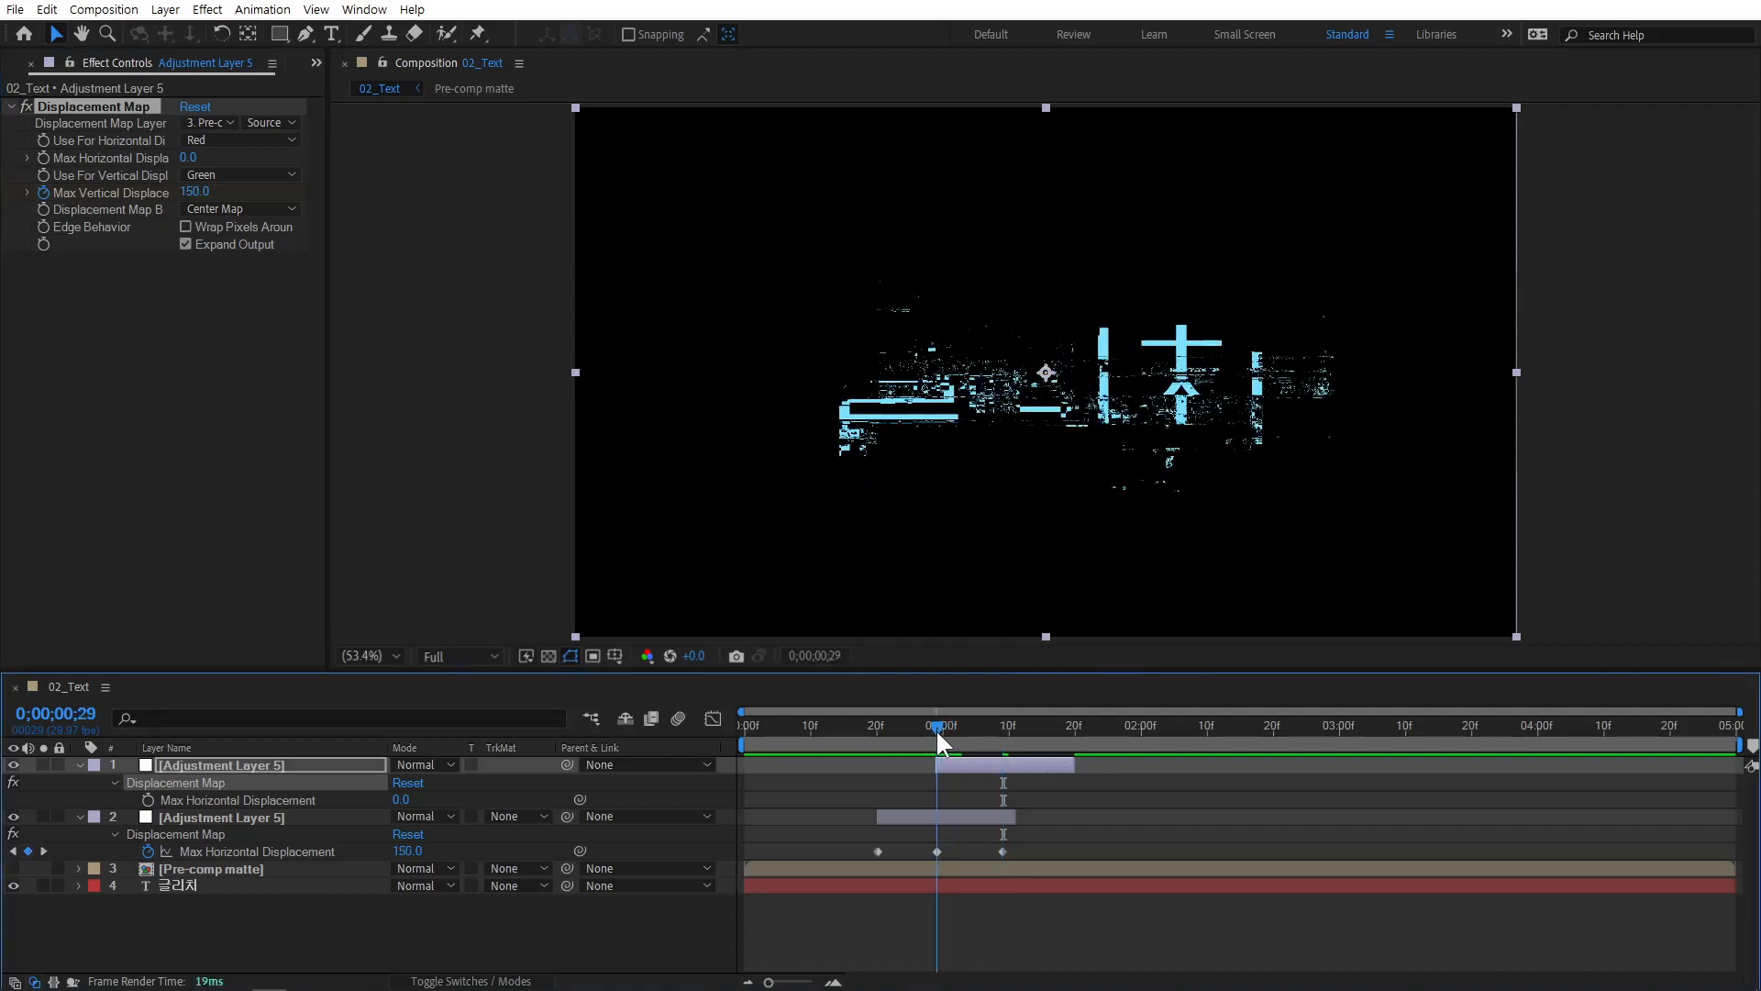
{"action": "left_click", "coordinate": [205, 195]}
{"action": "type", "text": "0"}
{"action": "key", "text": "Return"}
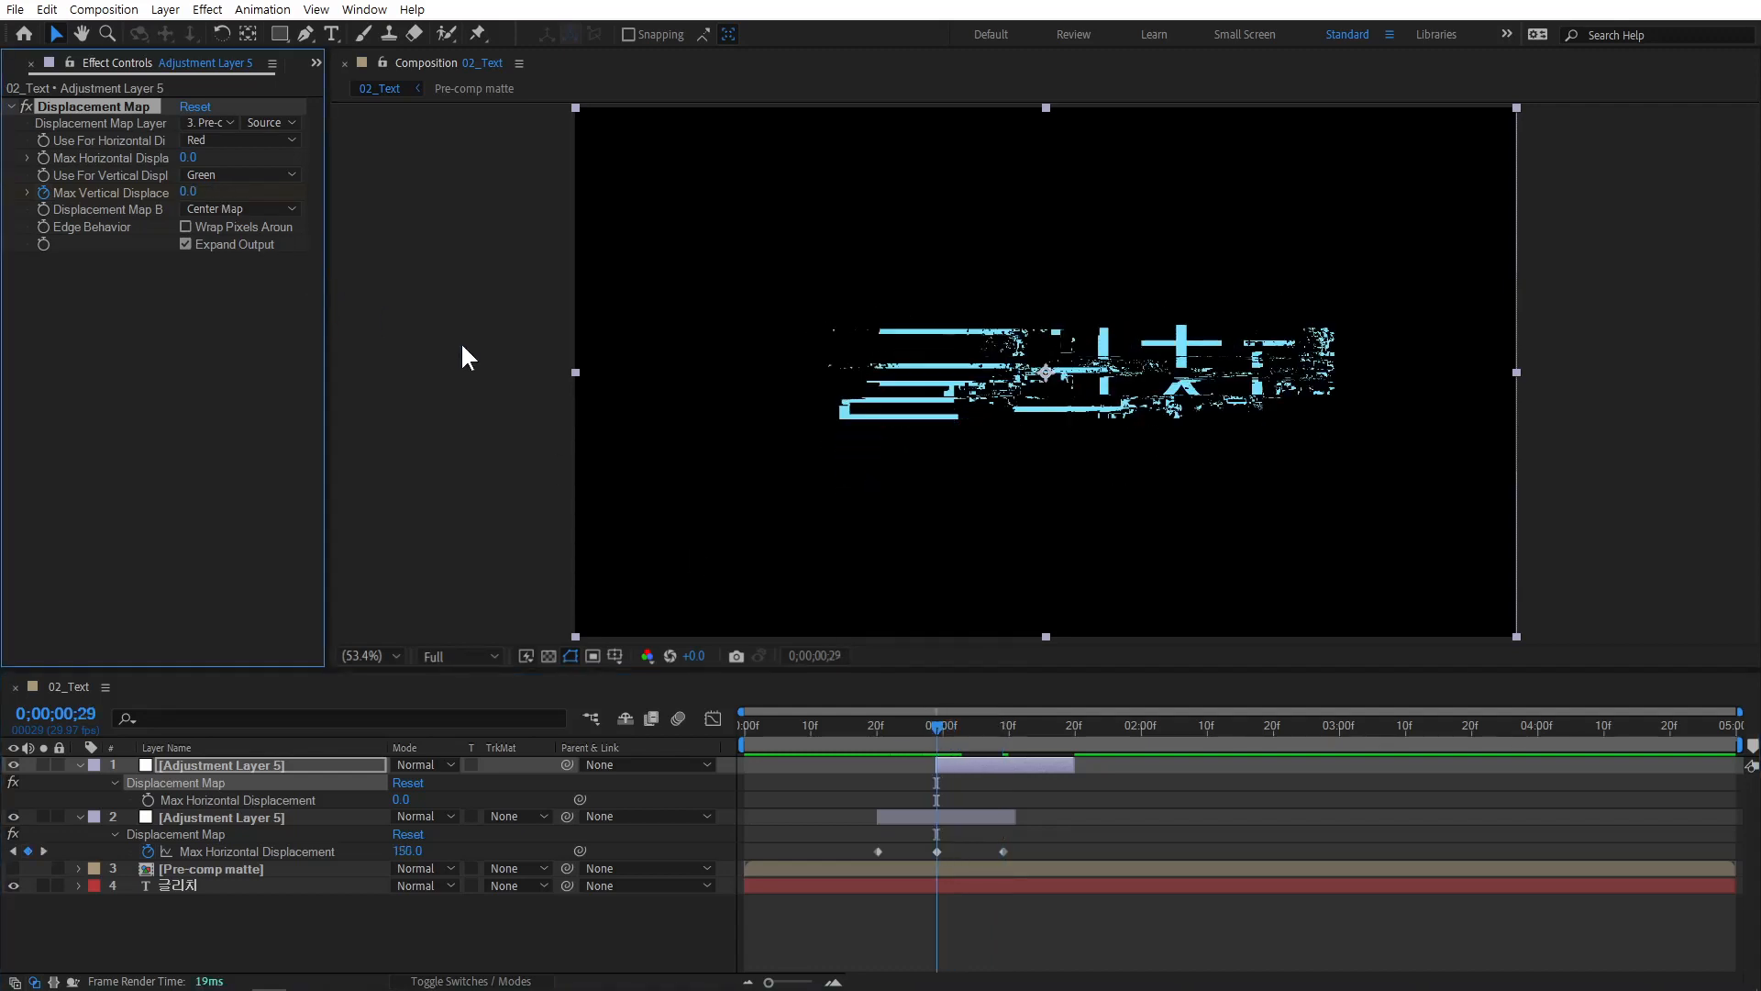
{"action": "left_click", "coordinate": [1064, 729]}
{"action": "left_click_drag", "start_coordinate": [1065, 725], "coordinate": [1069, 724]}
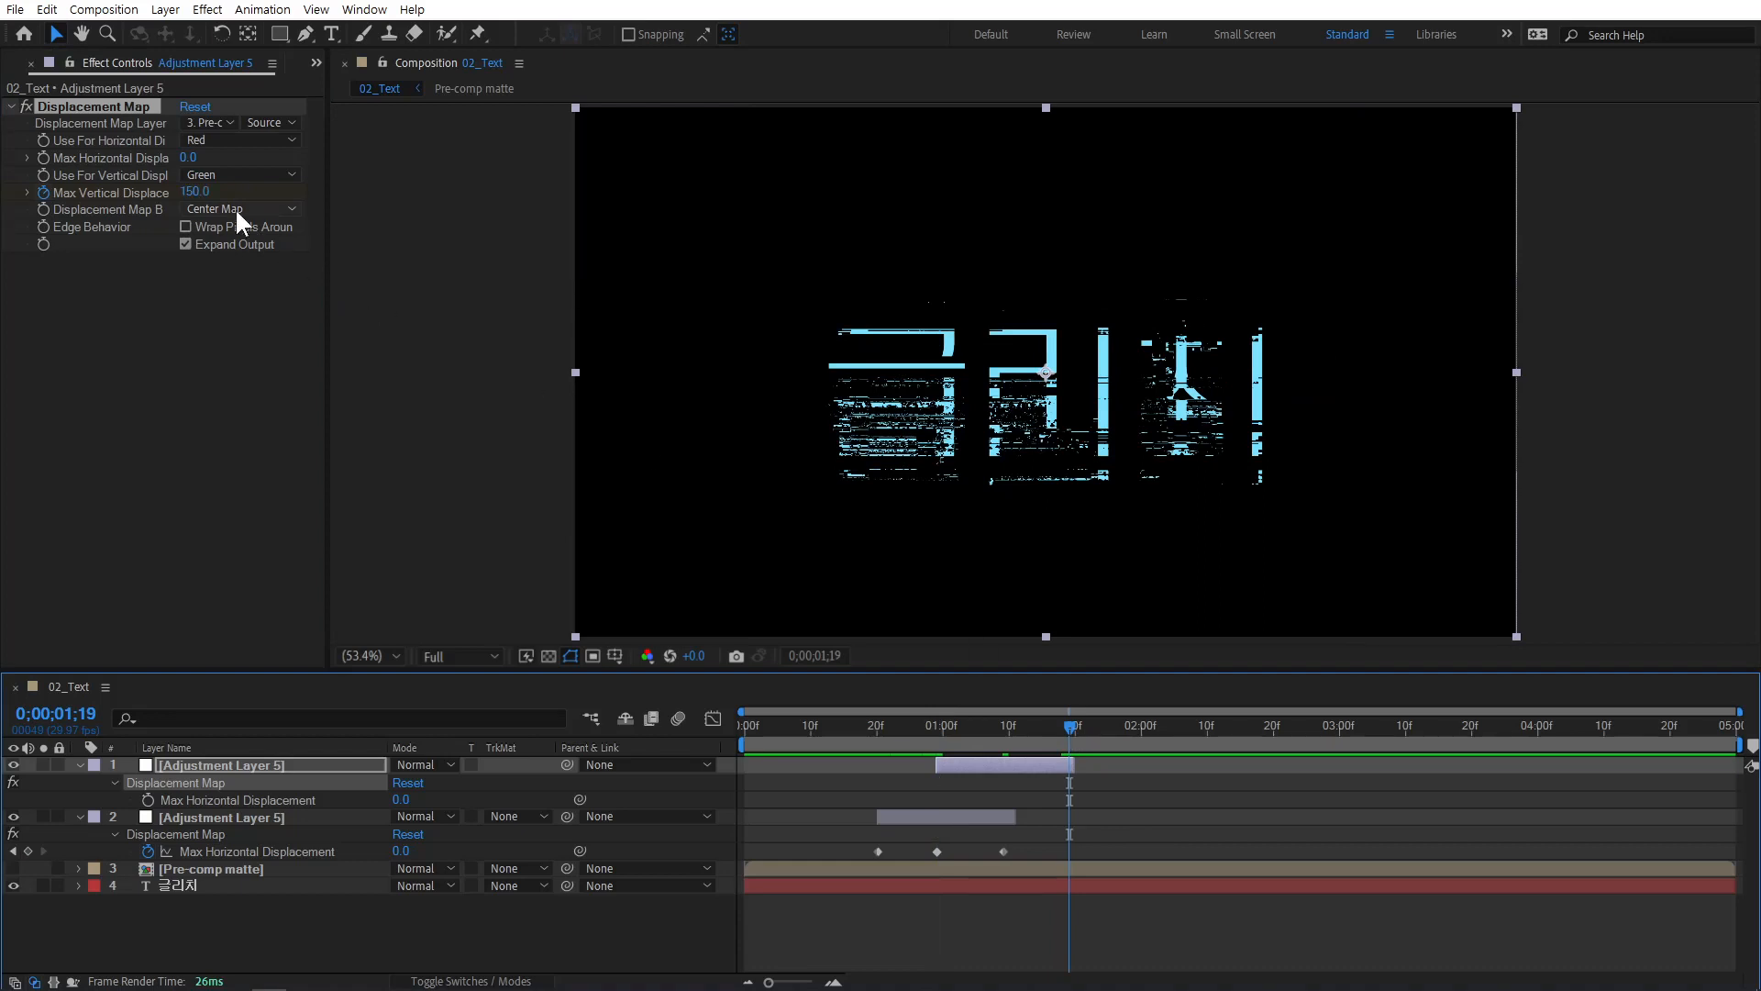
{"action": "left_click", "coordinate": [201, 191]}
{"action": "type", "text": "0"}
{"action": "left_click", "coordinate": [1114, 794]}
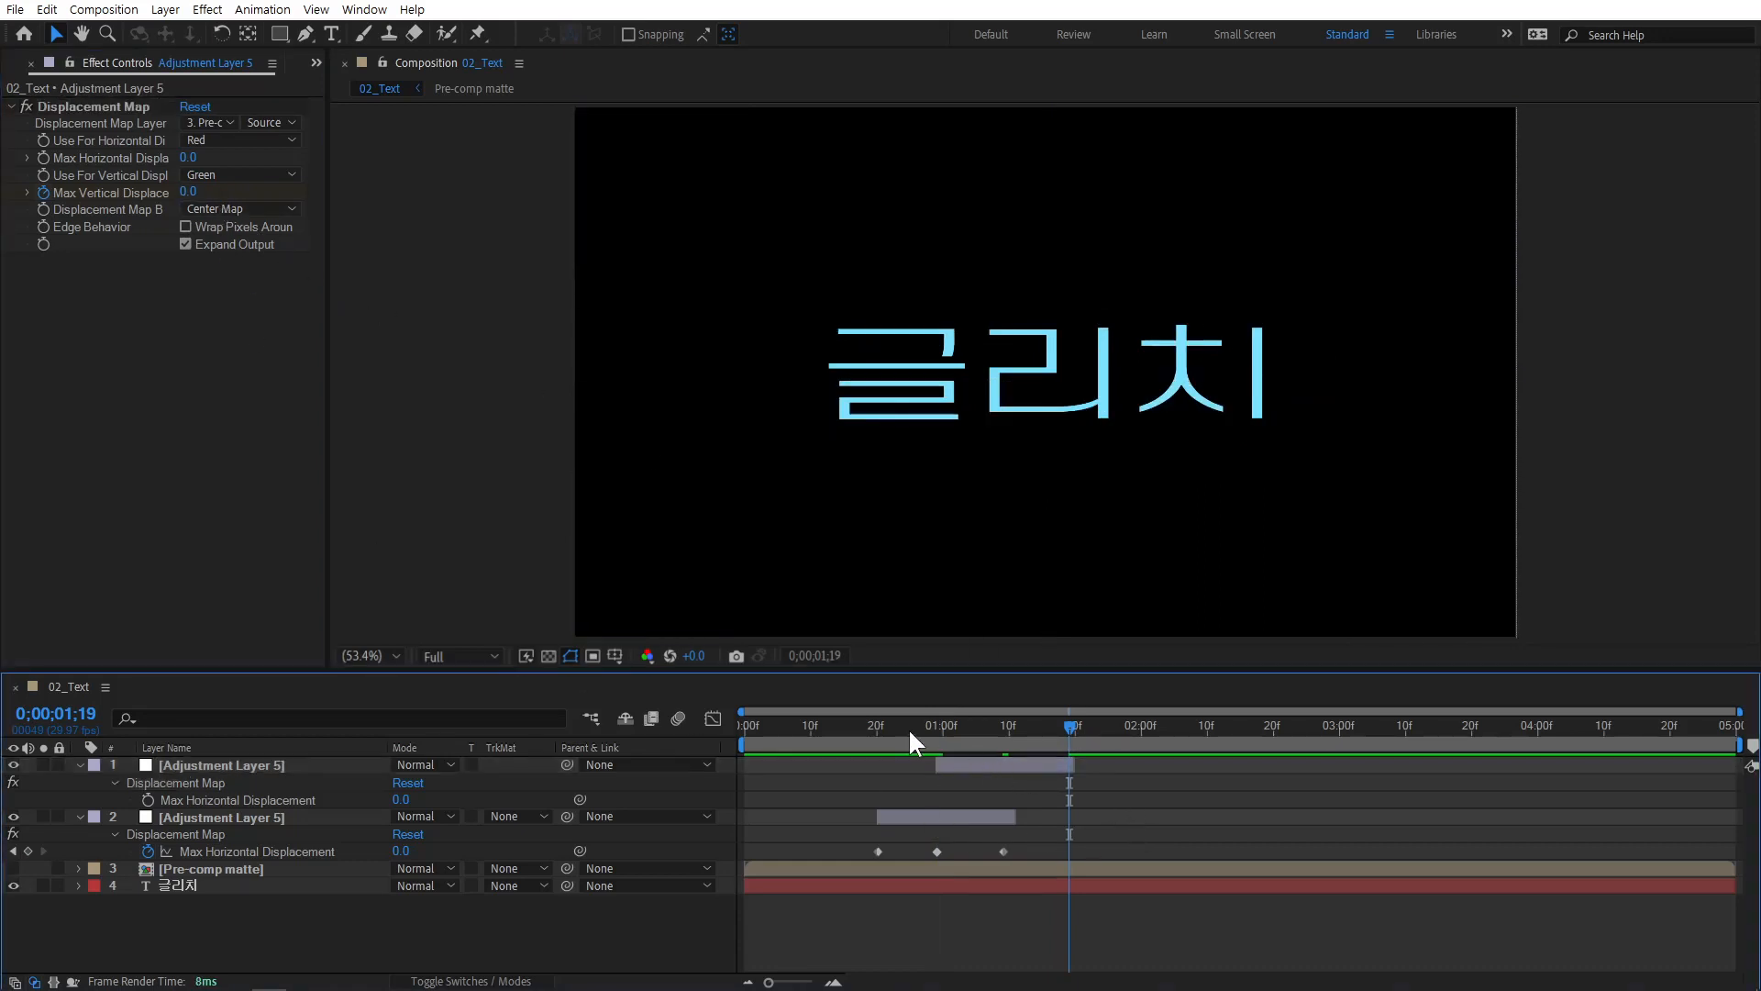
{"action": "left_click_drag", "start_coordinate": [872, 730], "coordinate": [680, 763]}
{"action": "key", "text": "space"}
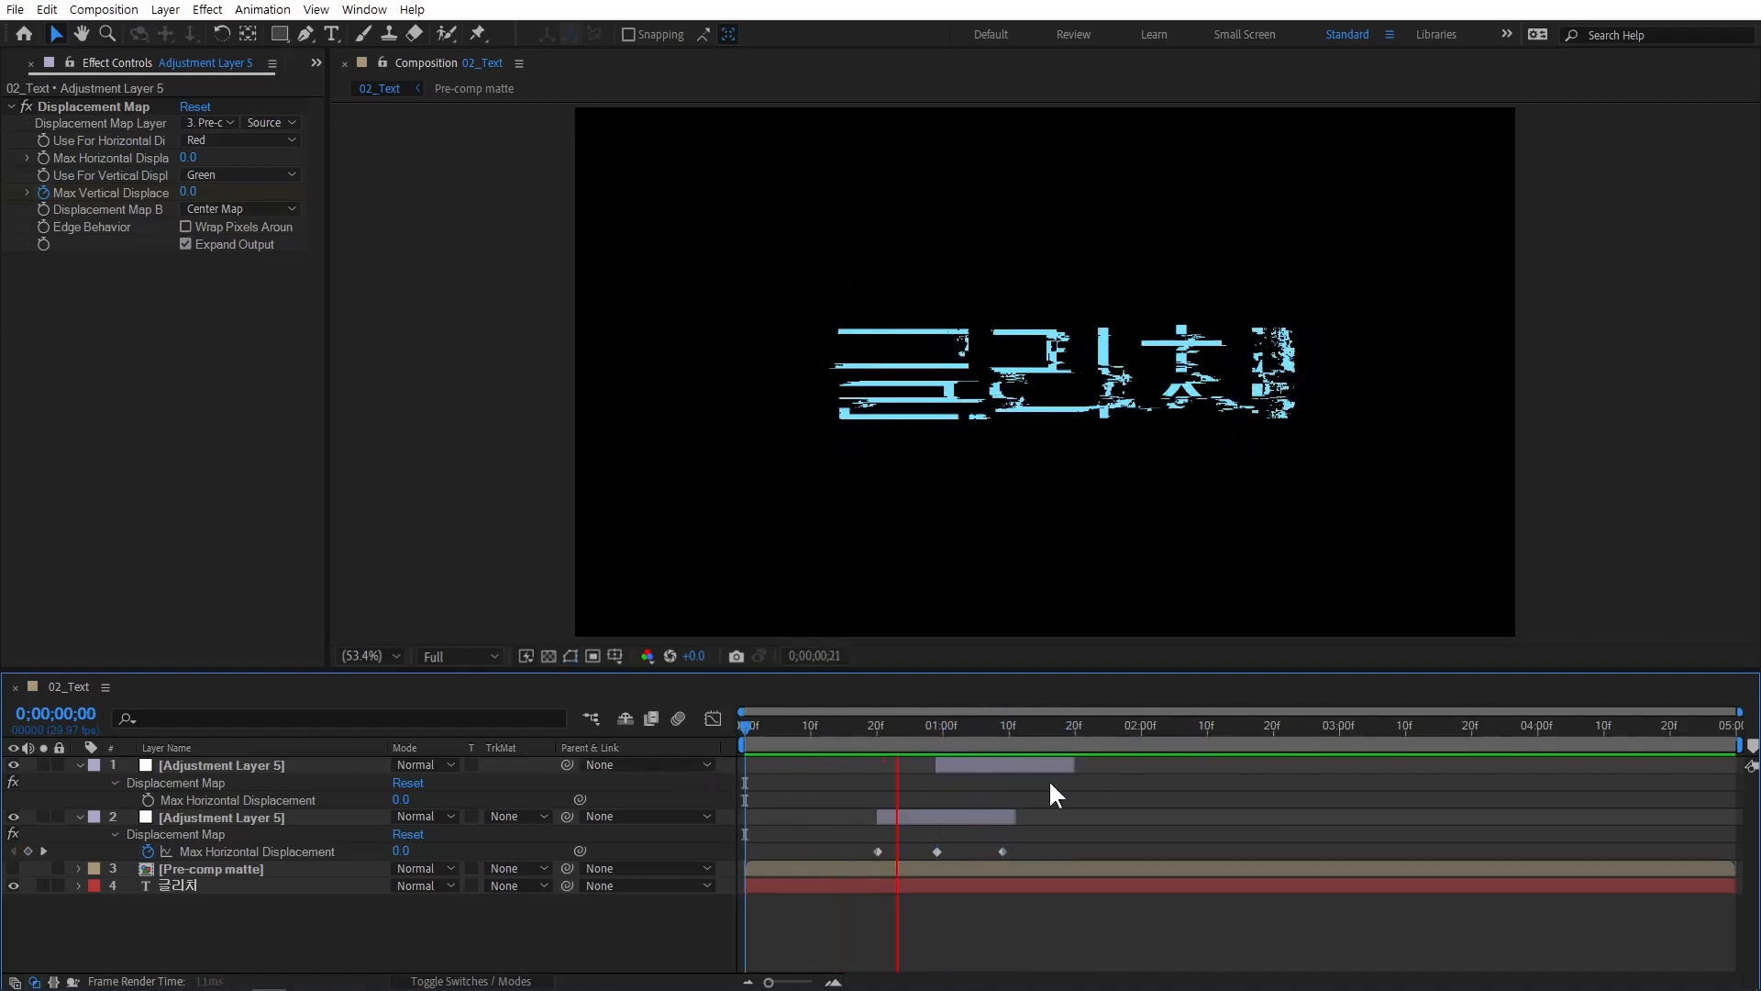
Bring the outer Max Vertical Displacement keyframes closer to the middle one, trim the layer to match and preview the glitch.
{"action": "left_click_drag", "start_coordinate": [924, 726], "coordinate": [1006, 734]}
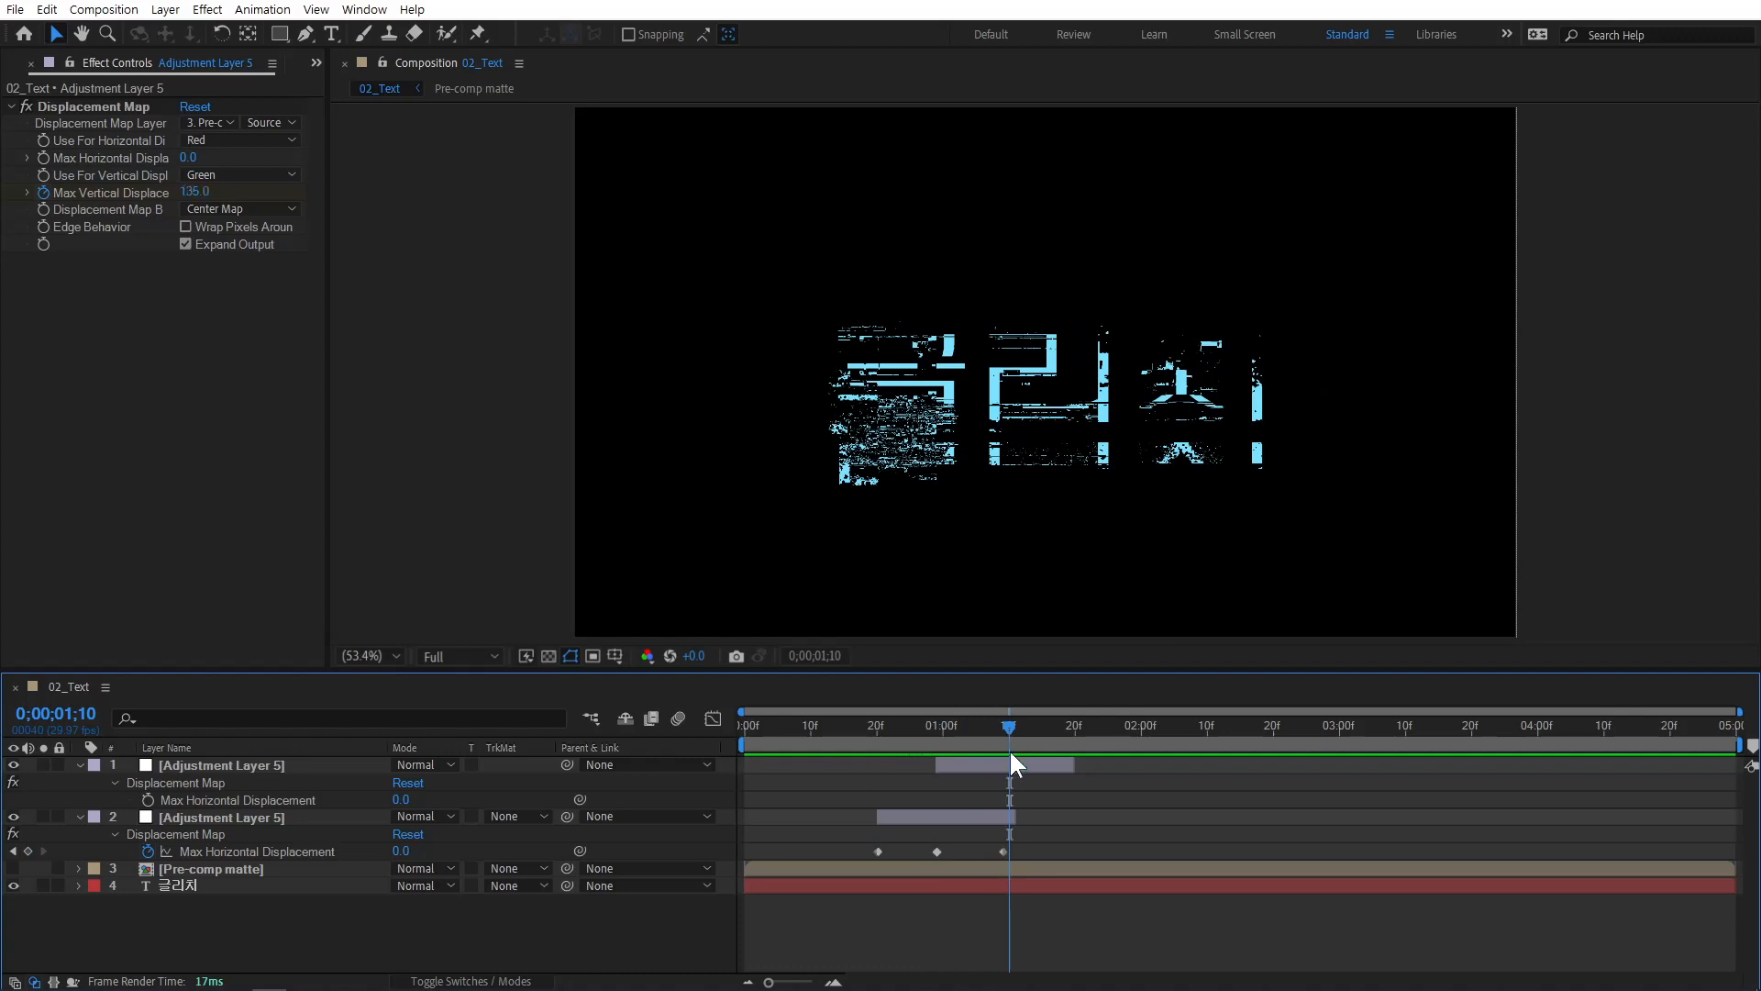
{"action": "left_click", "coordinate": [1011, 763]}
{"action": "key", "text": "u"}
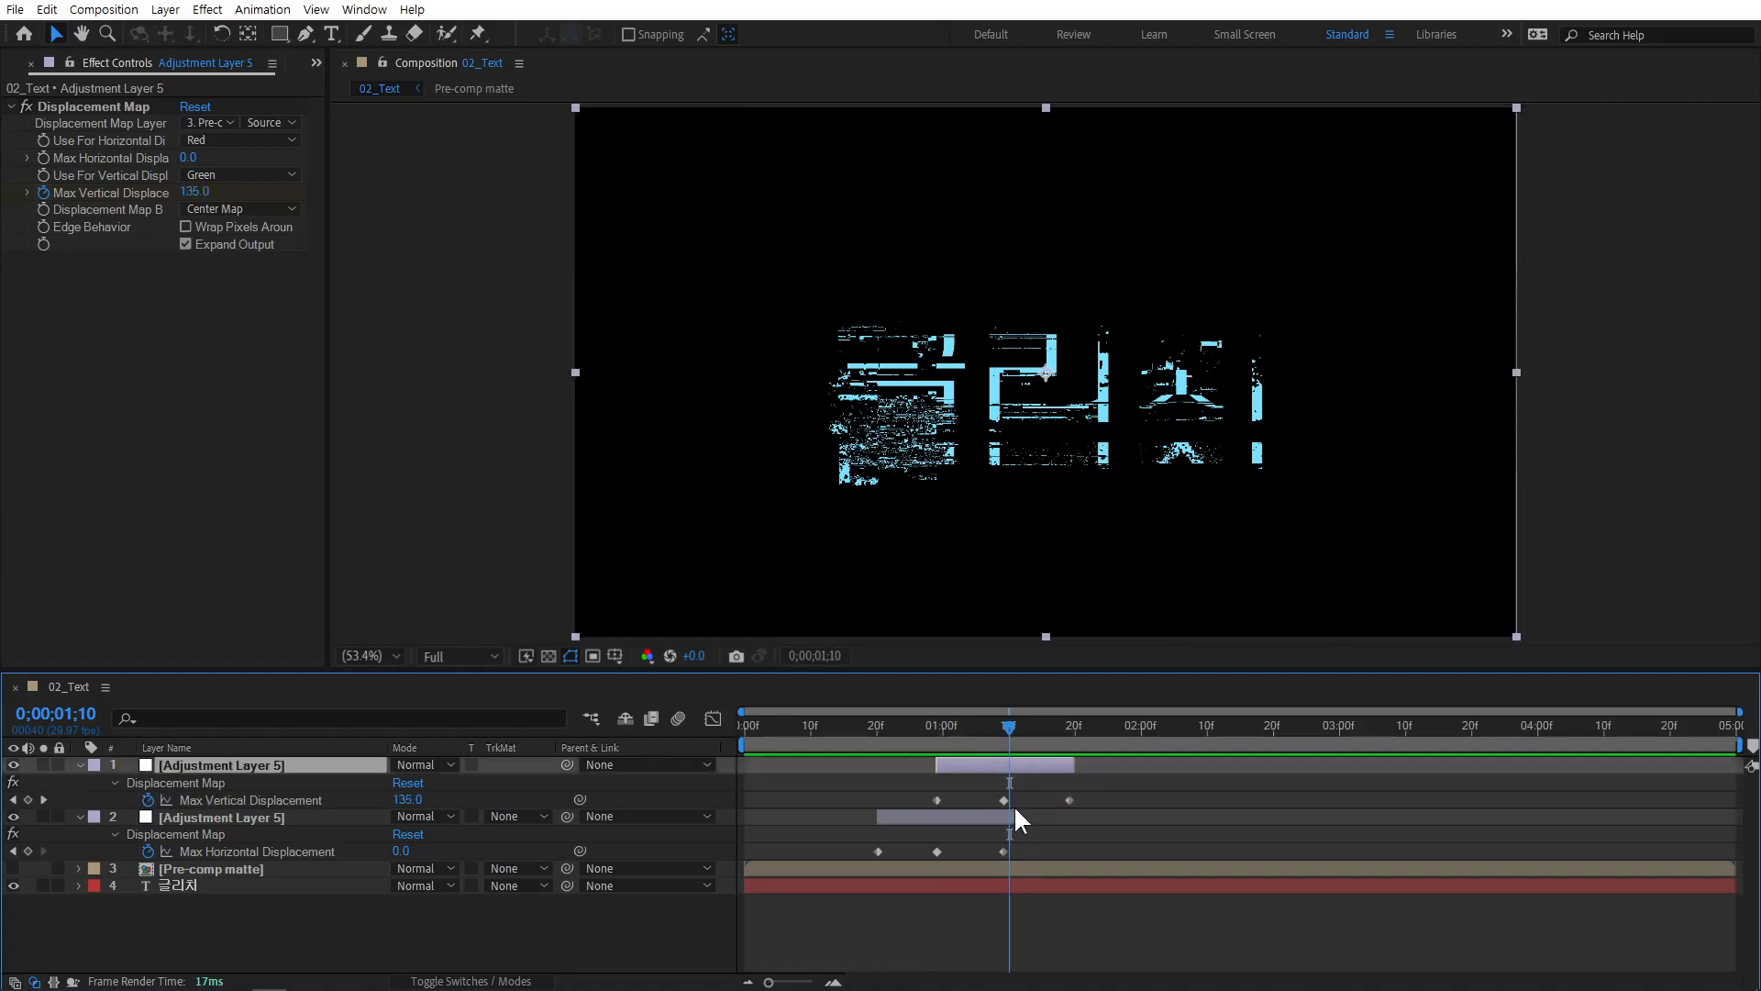
{"action": "mouse_move", "coordinate": [1005, 800]}
{"action": "left_mouse_down"}
{"action": "mouse_move", "coordinate": [982, 802]}
{"action": "mouse_move", "coordinate": [1015, 801]}
{"action": "mouse_move", "coordinate": [1024, 775]}
{"action": "left_mouse_up"}
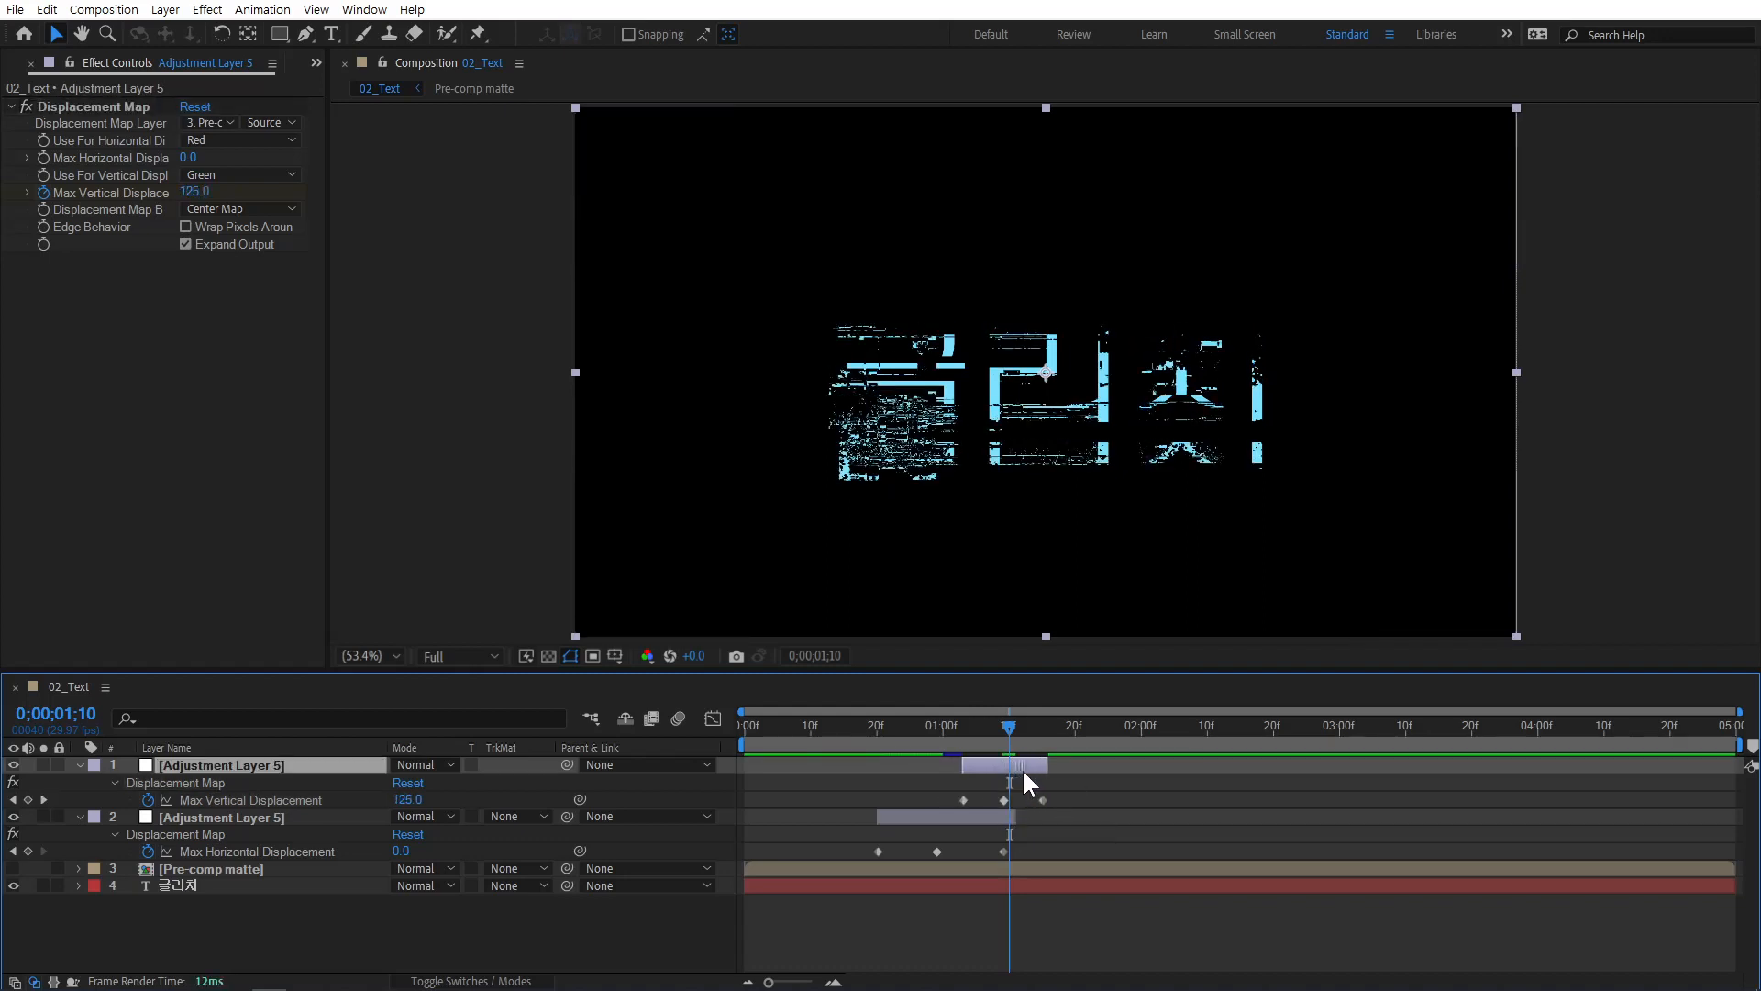
{"action": "left_click", "coordinate": [925, 729]}
{"action": "key", "text": "space"}
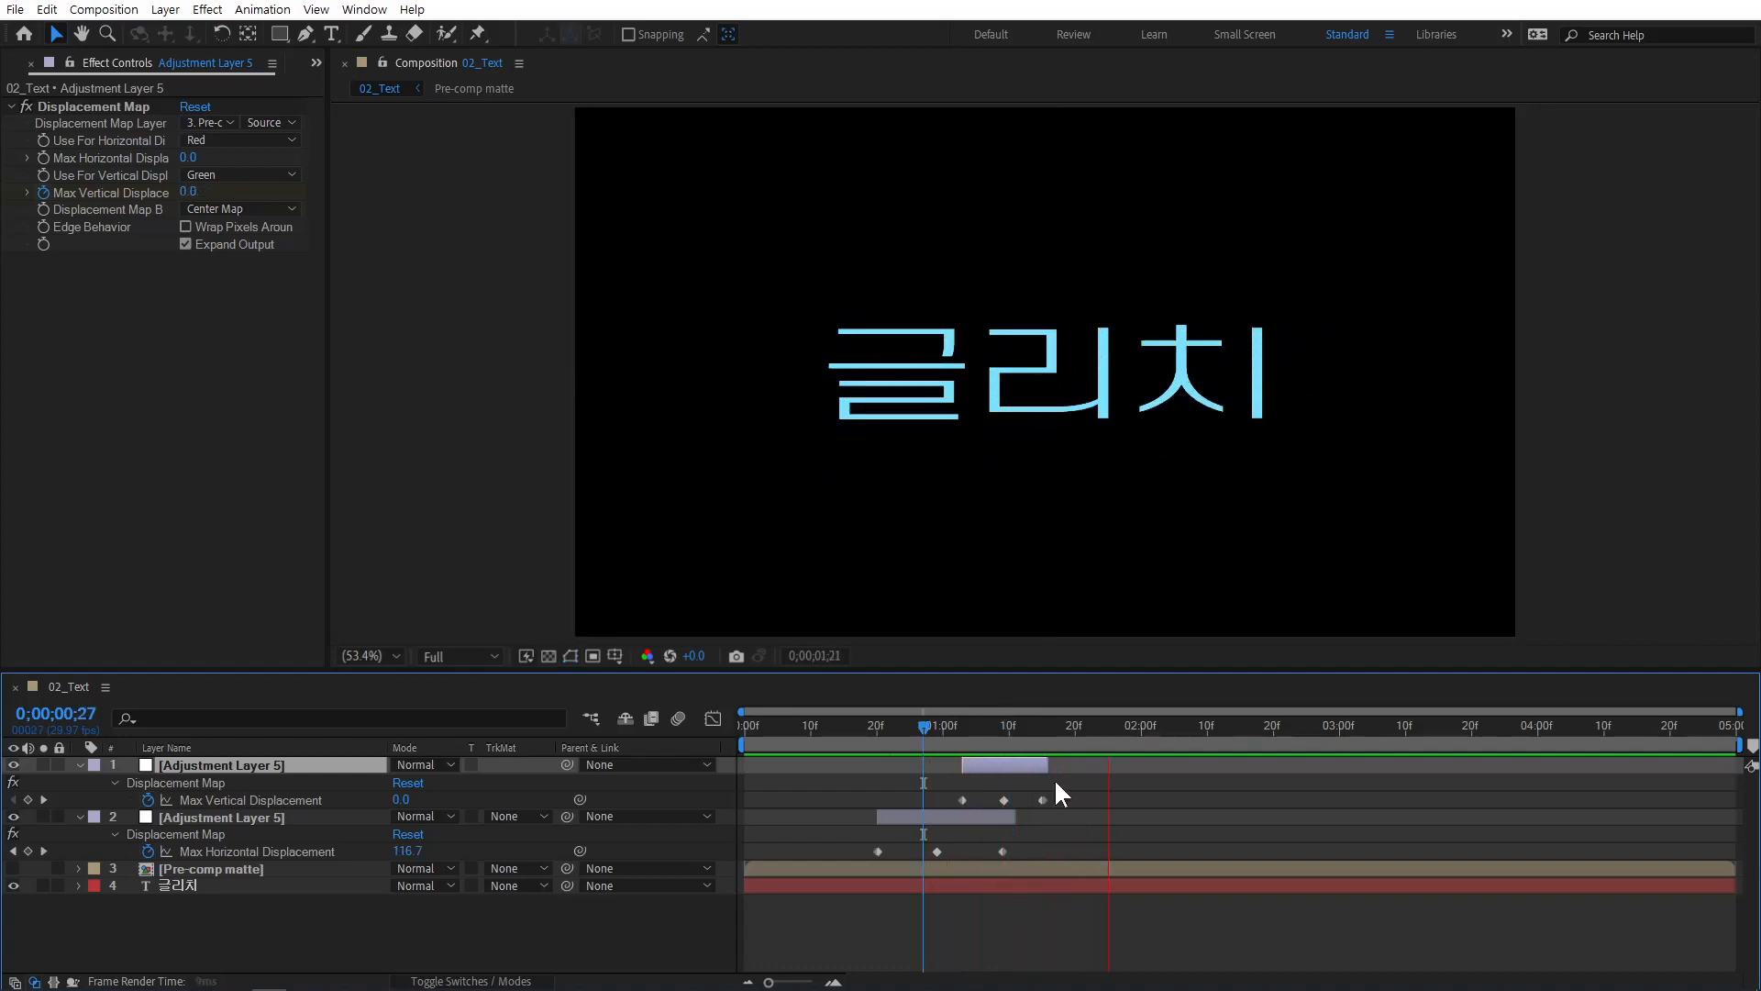
{"action": "left_click", "coordinate": [837, 726]}
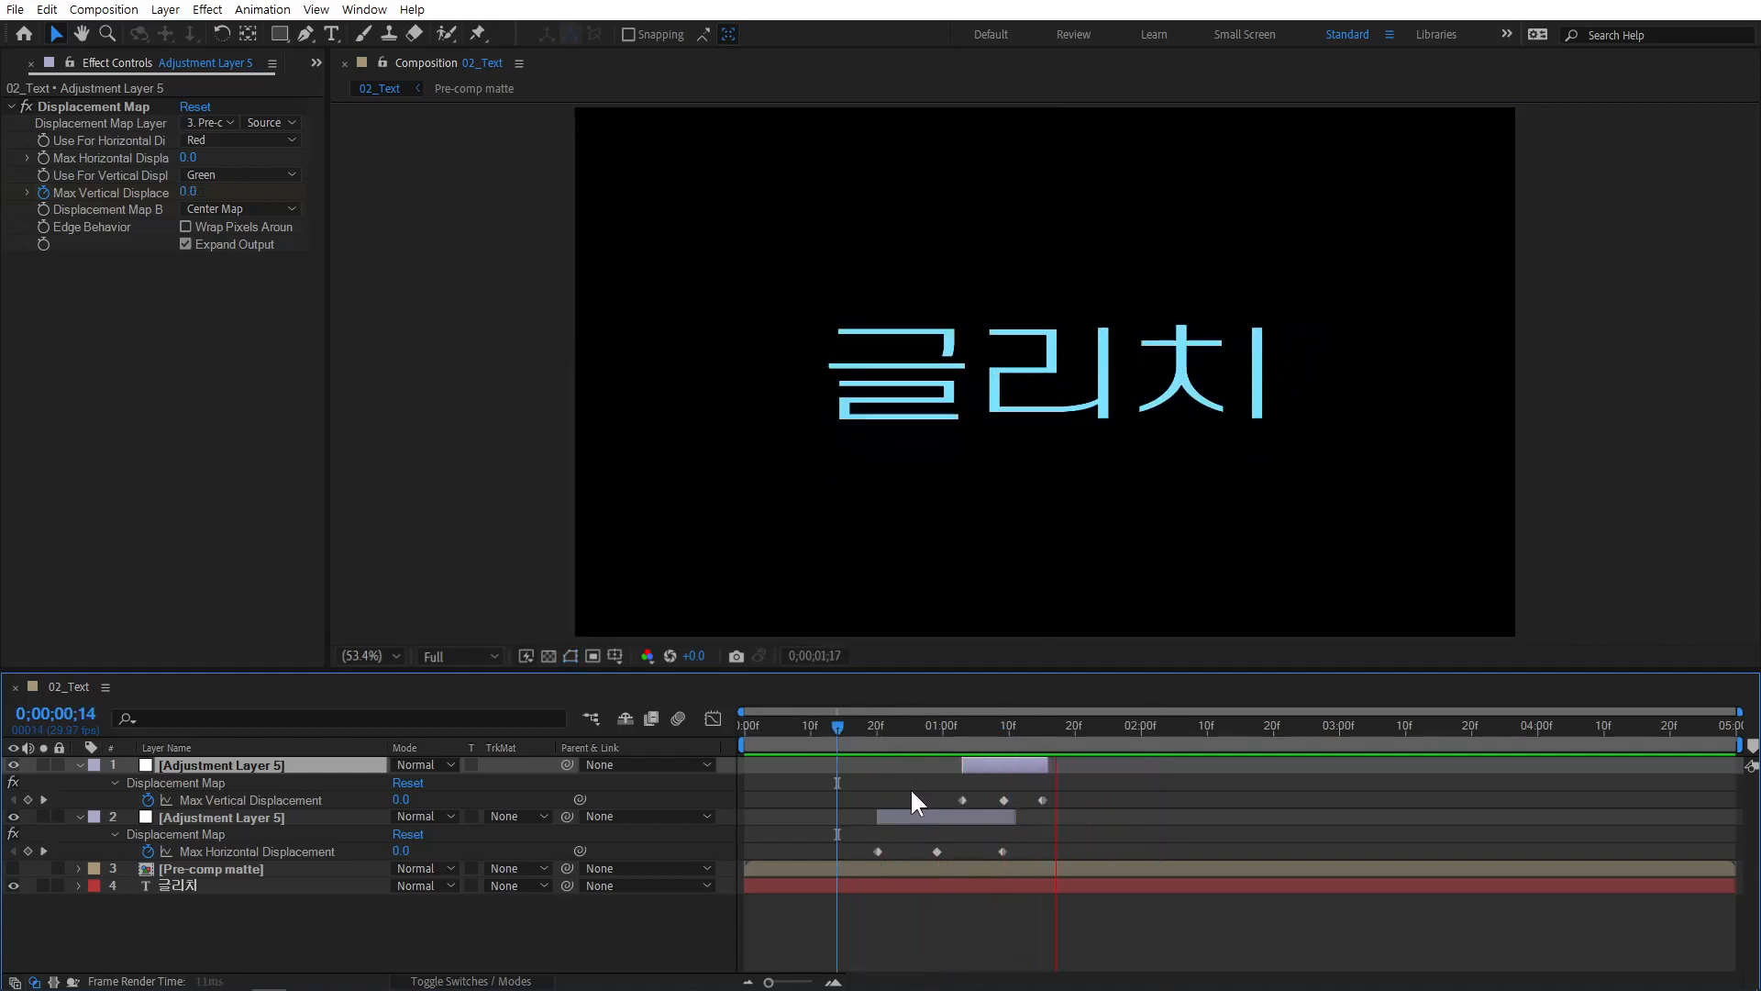
{"action": "key", "text": "space"}
{"action": "left_click", "coordinate": [1075, 915]}
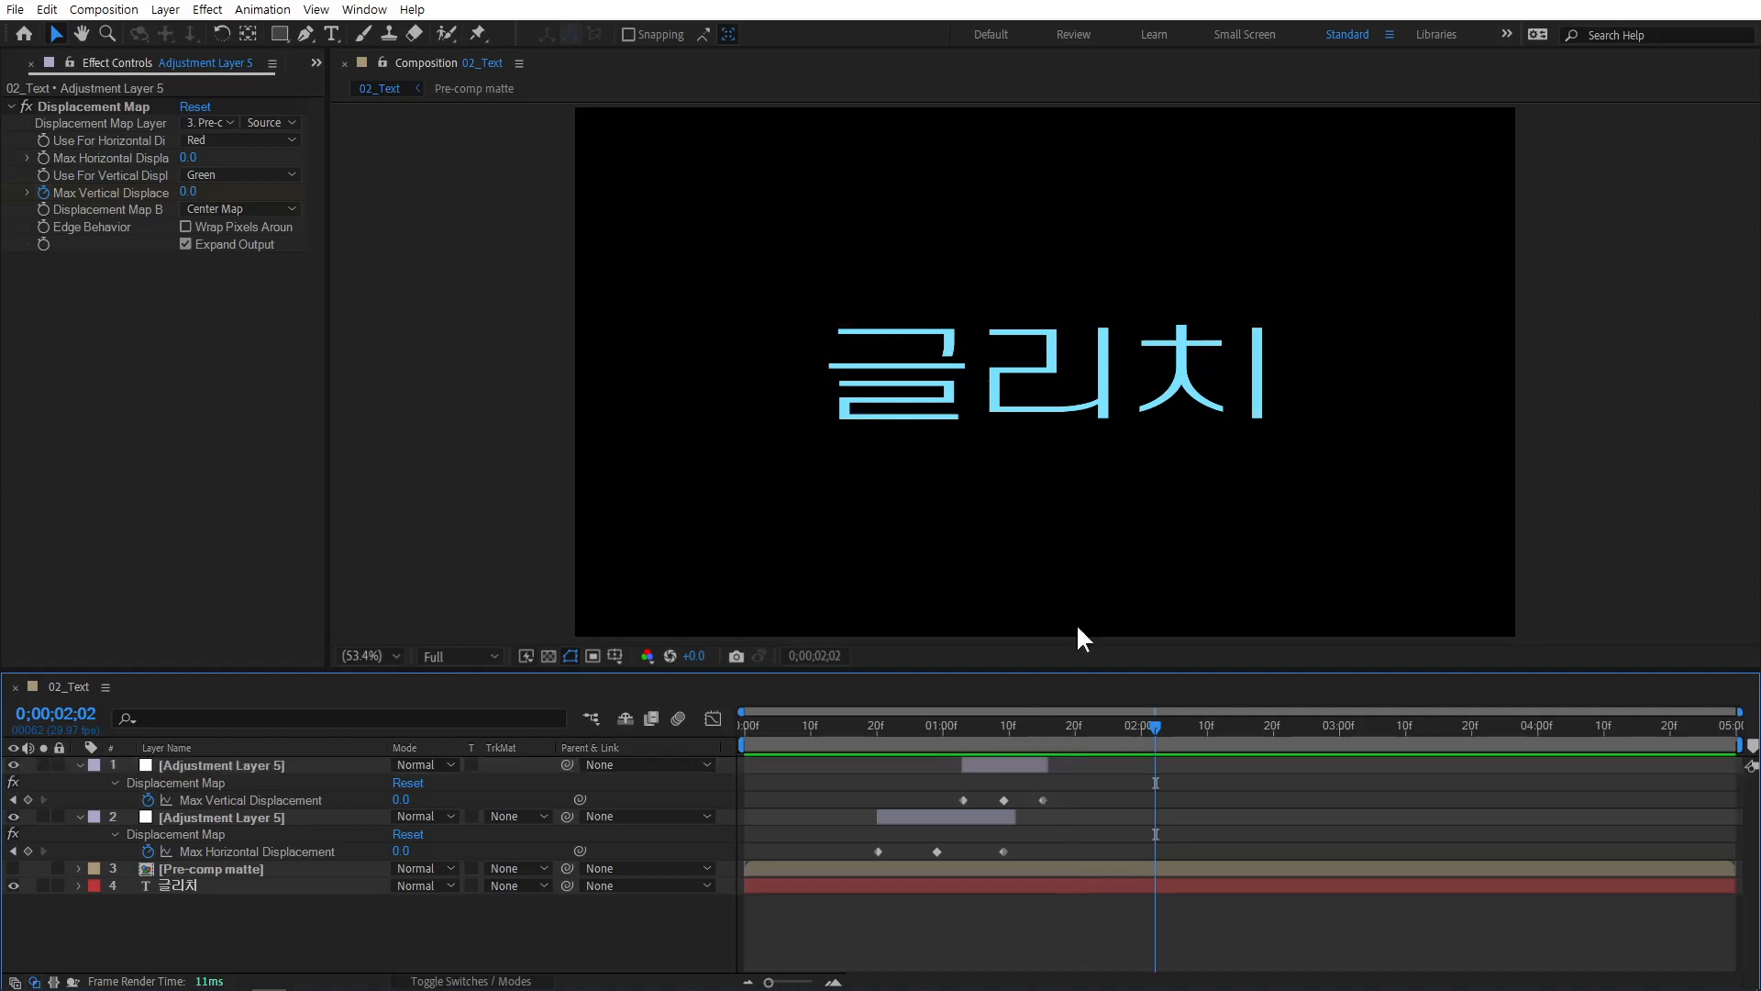
Pre-compose the 글리치 text layer as 글리치 Comp 1, moving all attributes into the new composition.
{"action": "left_click", "coordinate": [202, 882]}
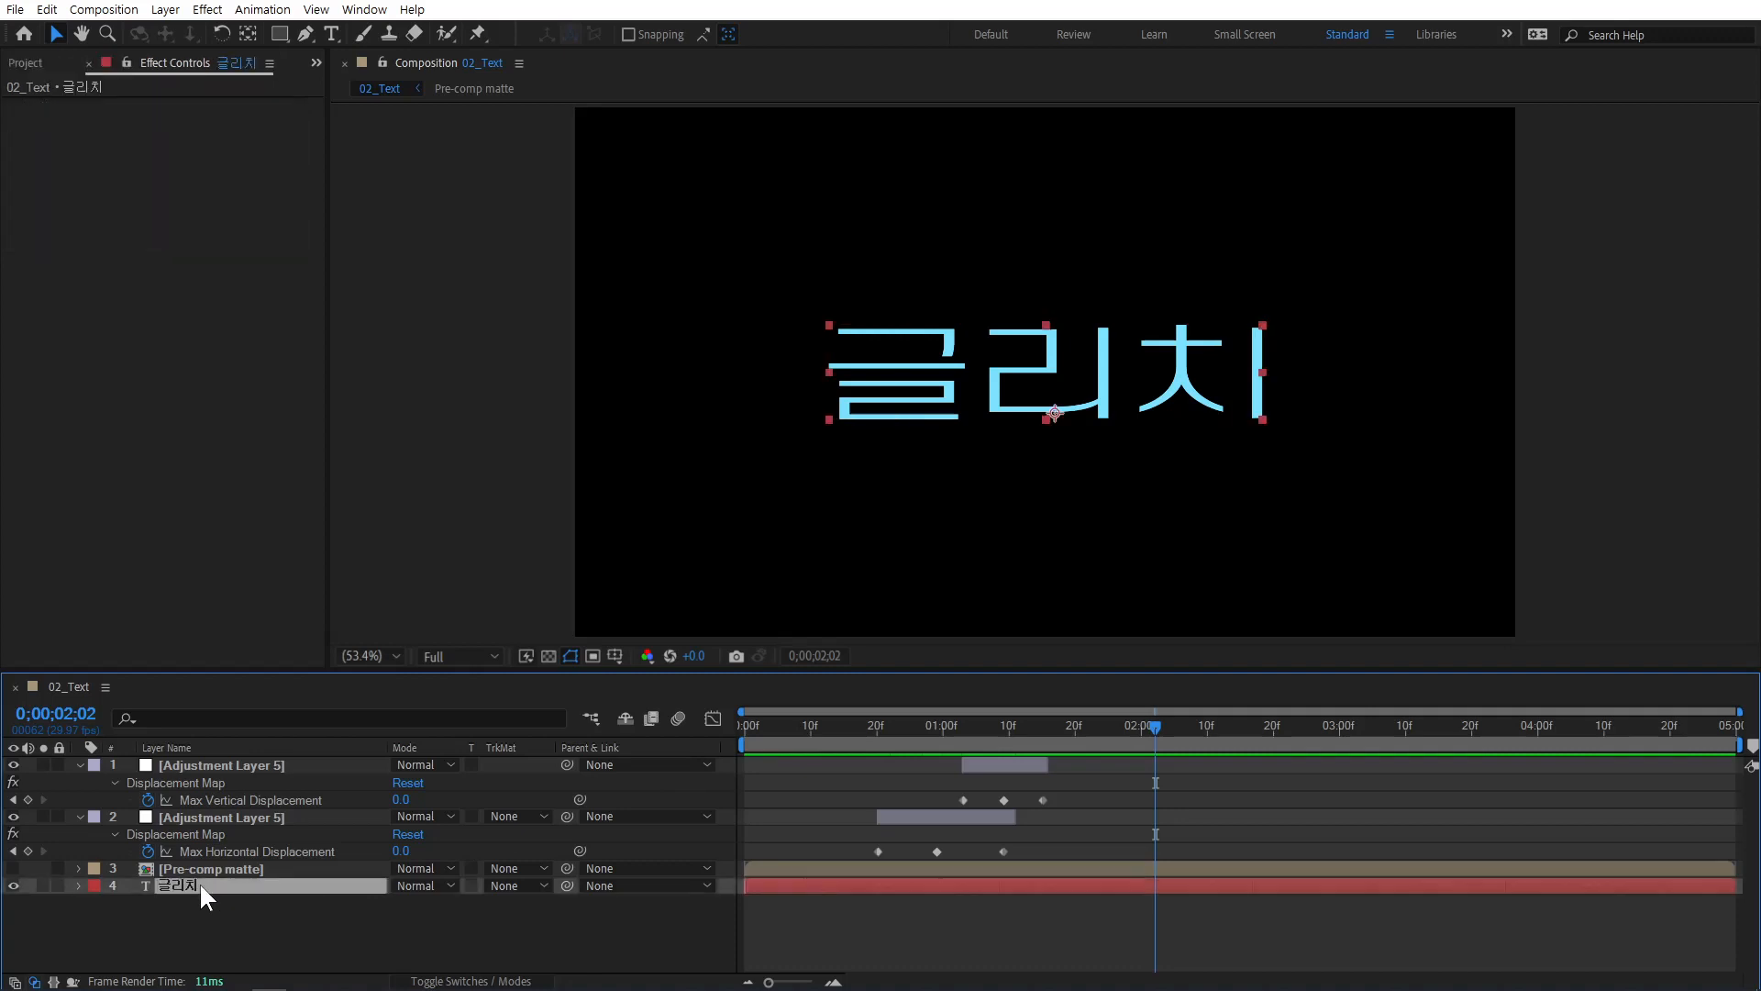
{"action": "key", "text": "ctrl+shift+c"}
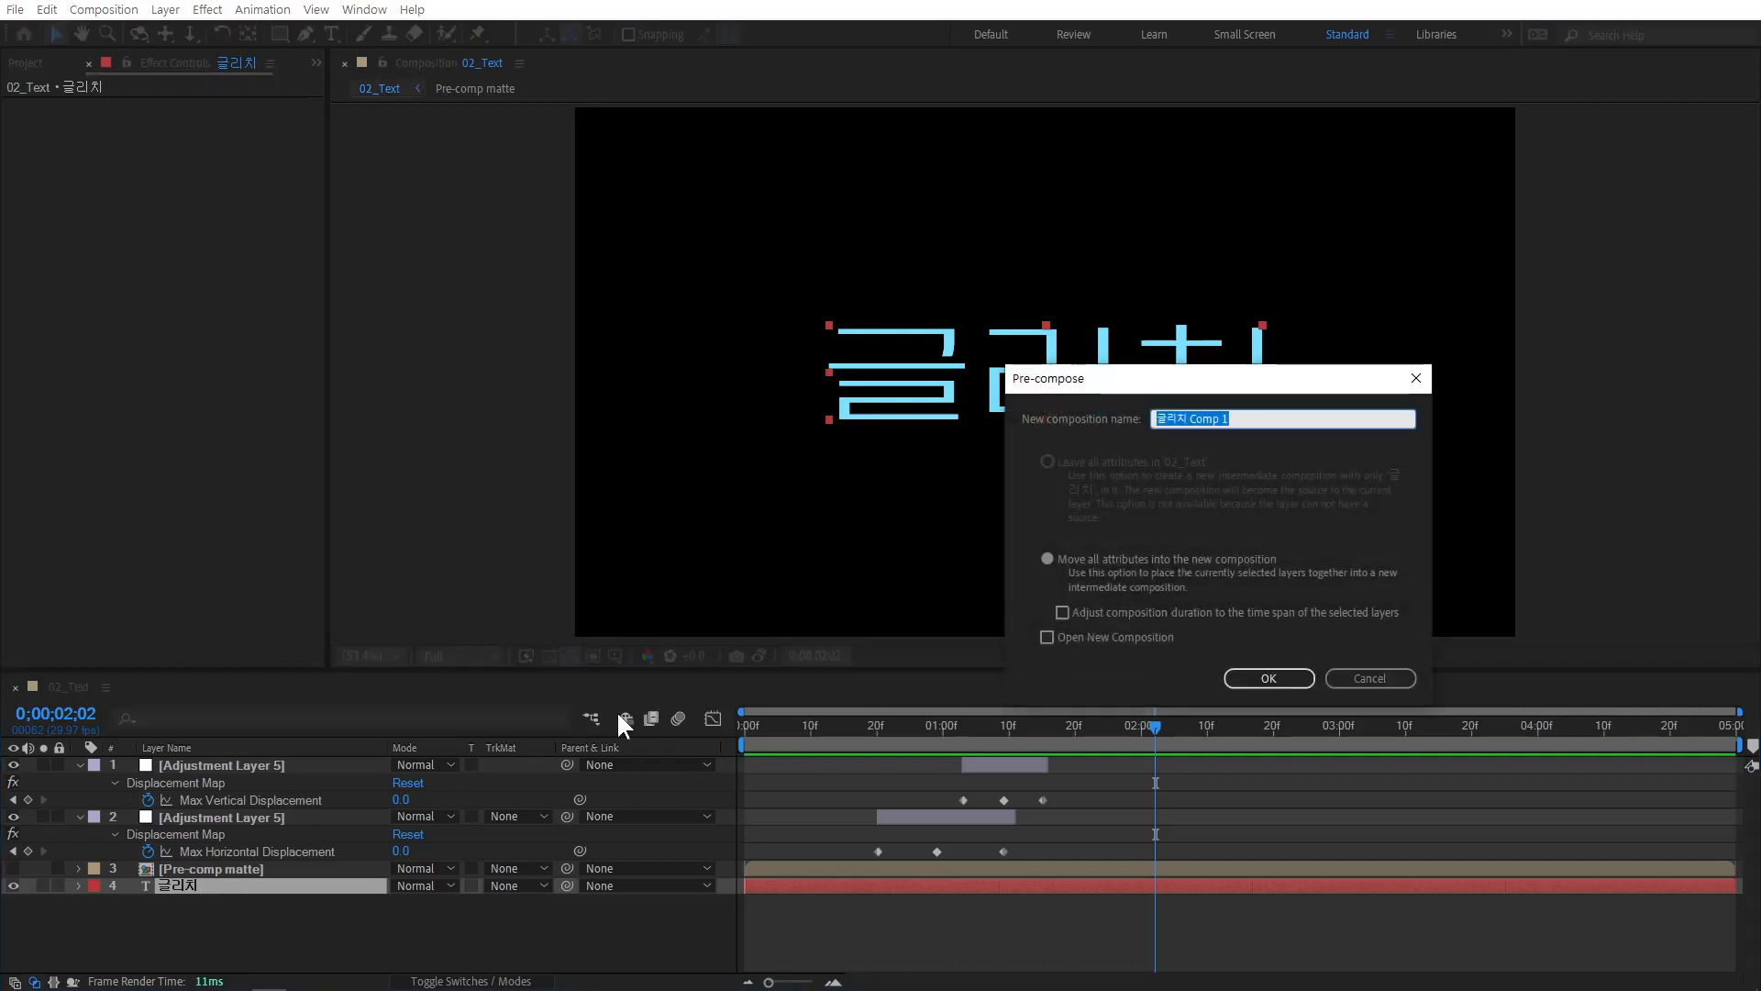
{"action": "left_click", "coordinate": [1175, 421]}
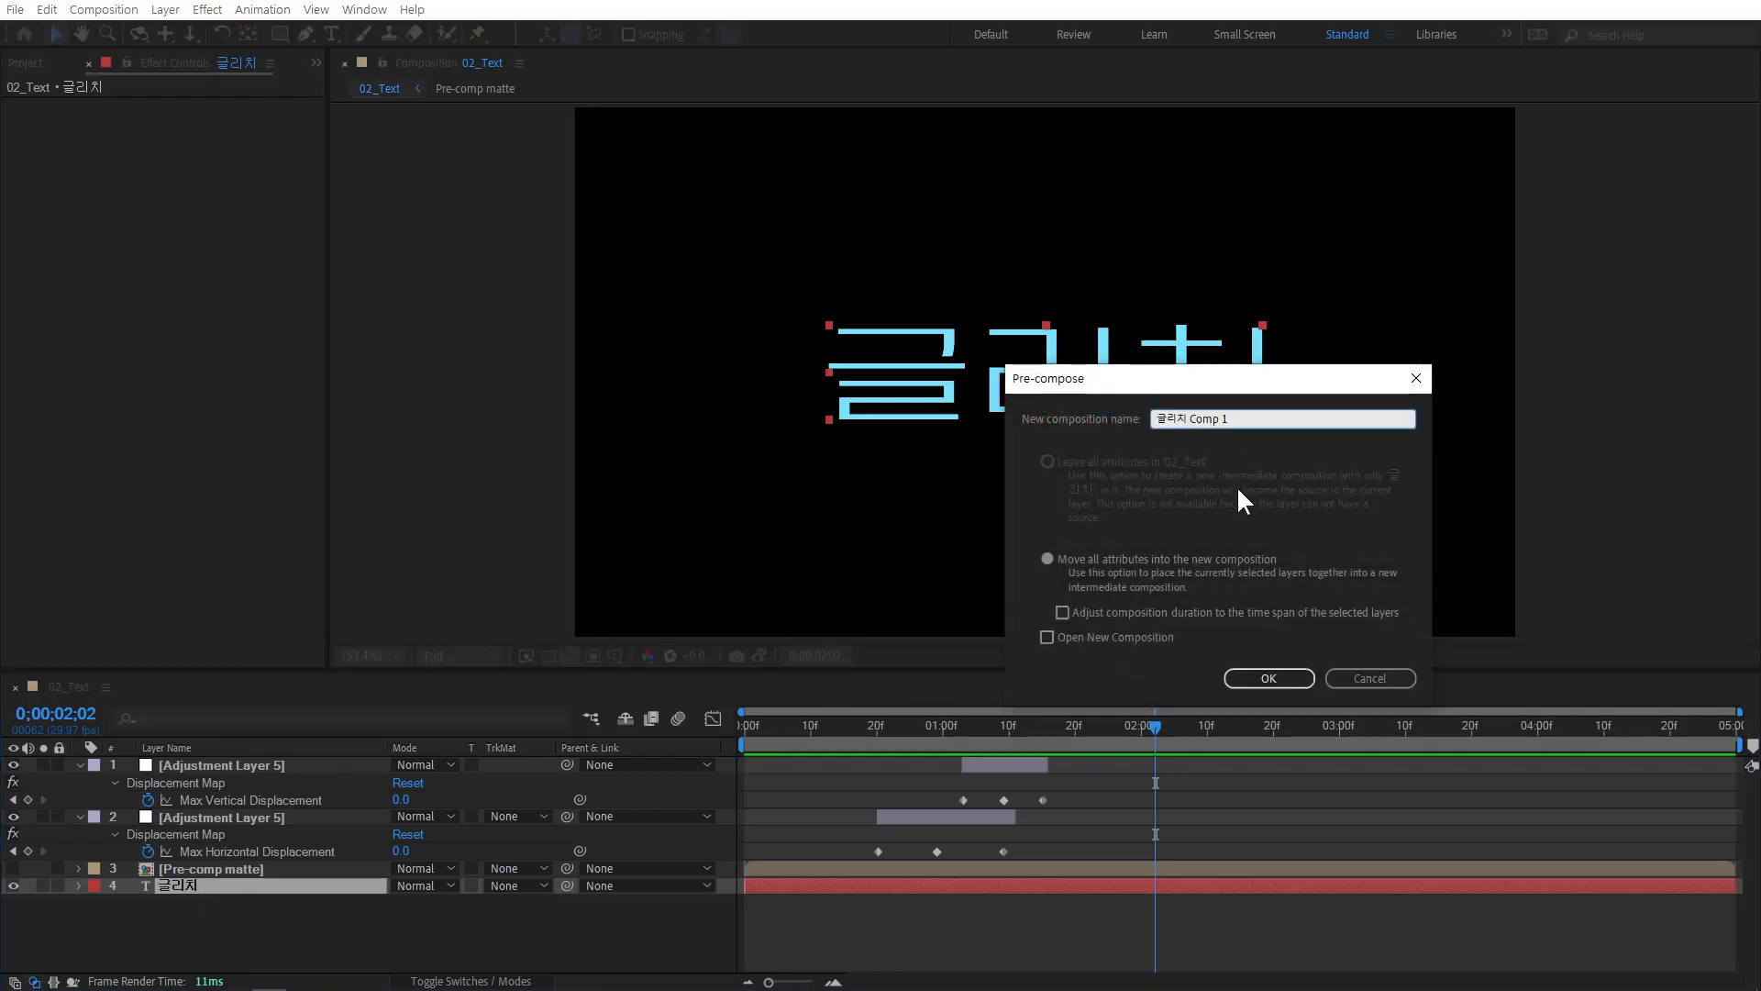
{"action": "left_click", "coordinate": [1269, 679]}
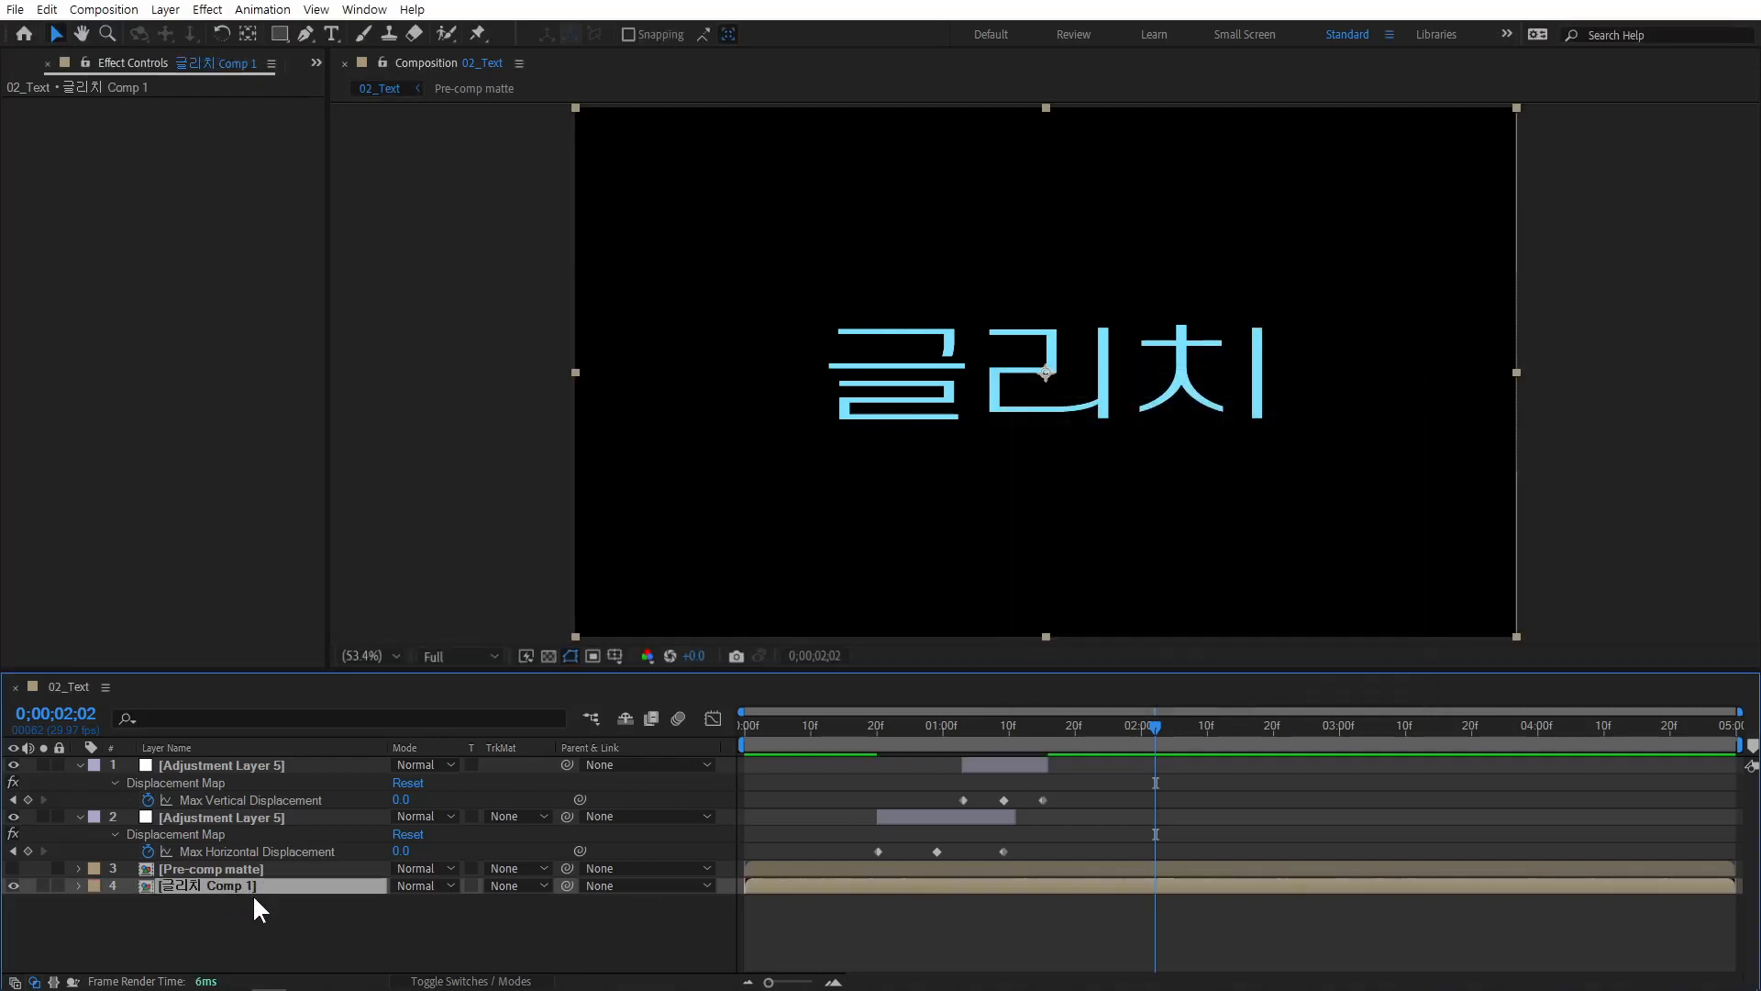
Duplicate the topmost adjustment layer, shift the copy to begin at 0;00;01;09 and delete its Displacement Map effect.
{"action": "left_click", "coordinate": [258, 922]}
{"action": "left_click", "coordinate": [1055, 727]}
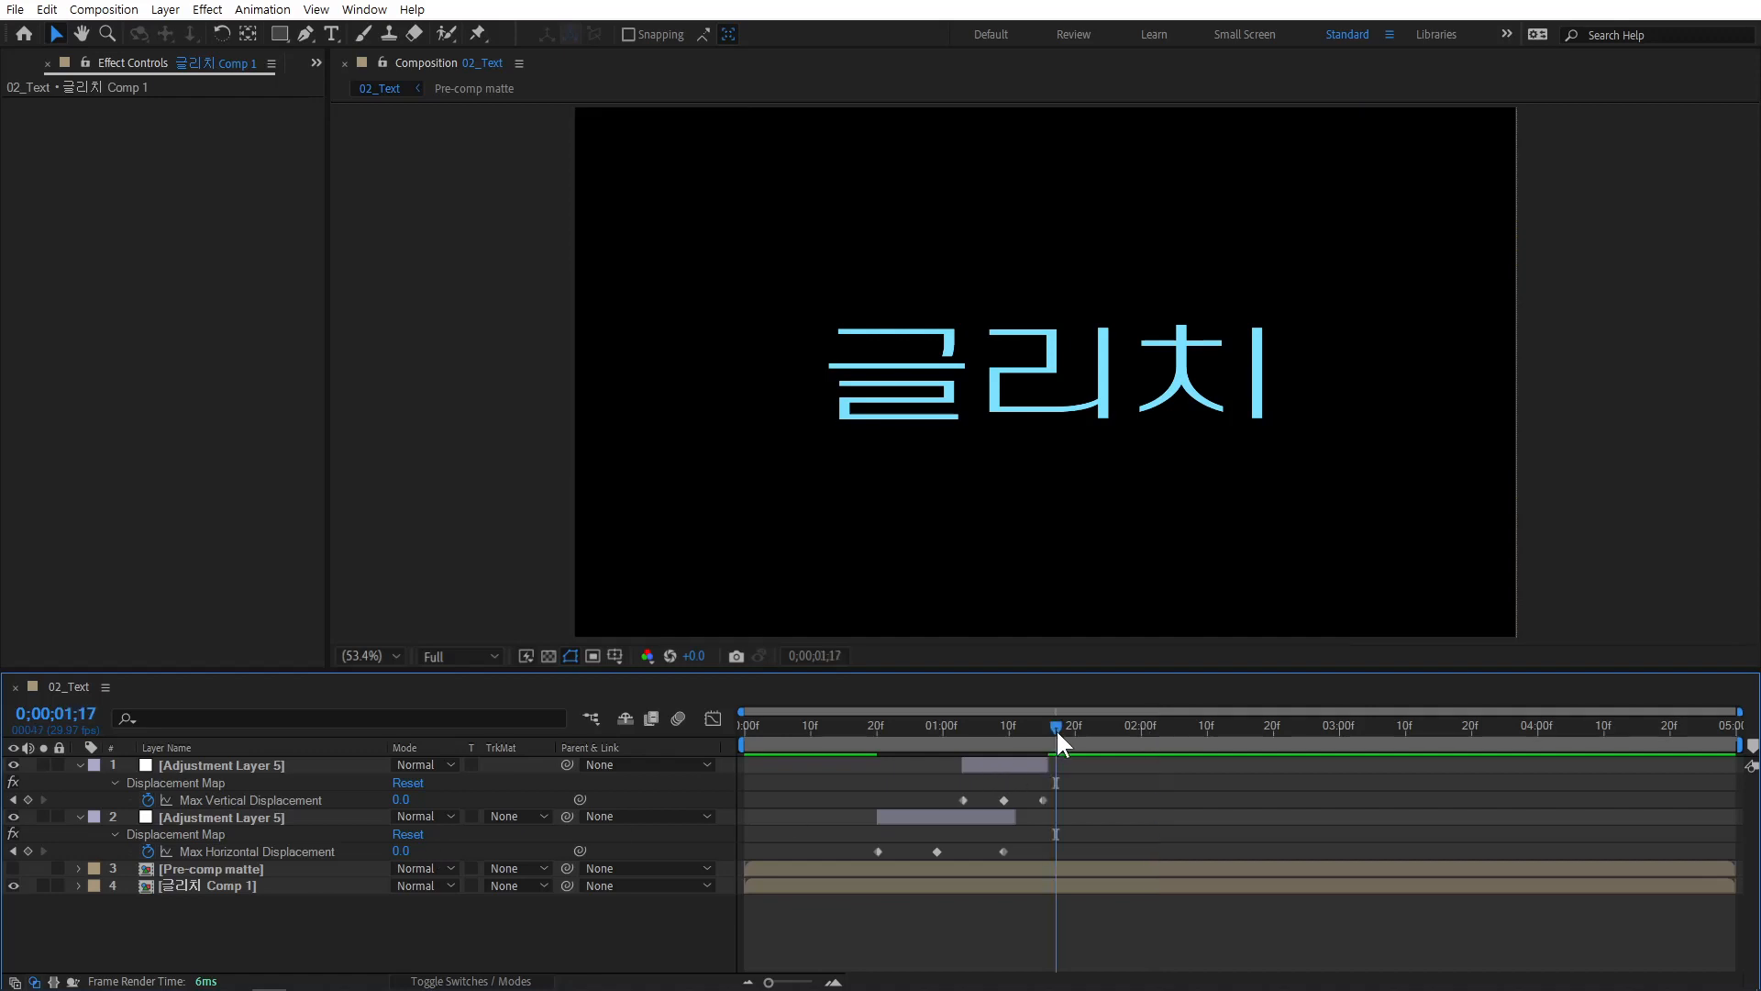
{"action": "left_click", "coordinate": [280, 767]}
{"action": "key", "text": "ctrl+d"}
{"action": "left_click_drag", "start_coordinate": [989, 772], "coordinate": [1031, 765]}
{"action": "left_click", "coordinate": [1004, 725]}
{"action": "left_click", "coordinate": [98, 109]}
{"action": "key", "text": "Delete"}
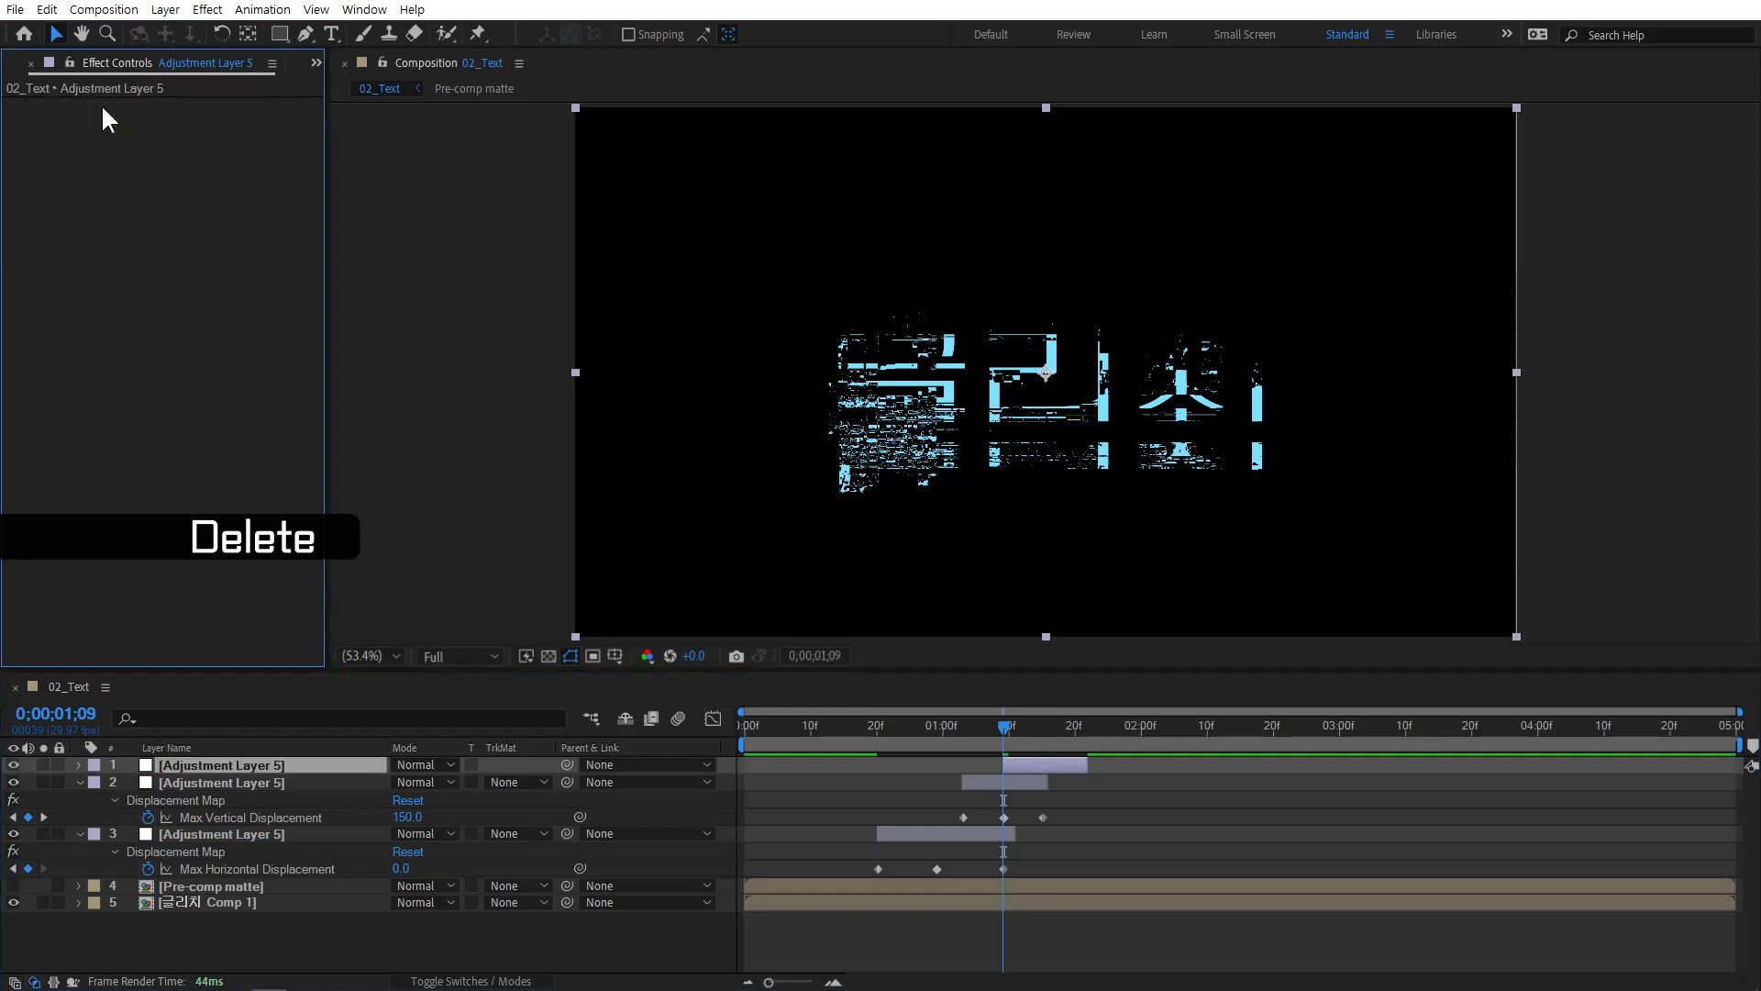
Apply the CC Scale Wipe transition effect to the new adjustment layer.
{"action": "right_click", "coordinate": [1025, 763]}
{"action": "mouse_move", "coordinate": [1051, 487]}
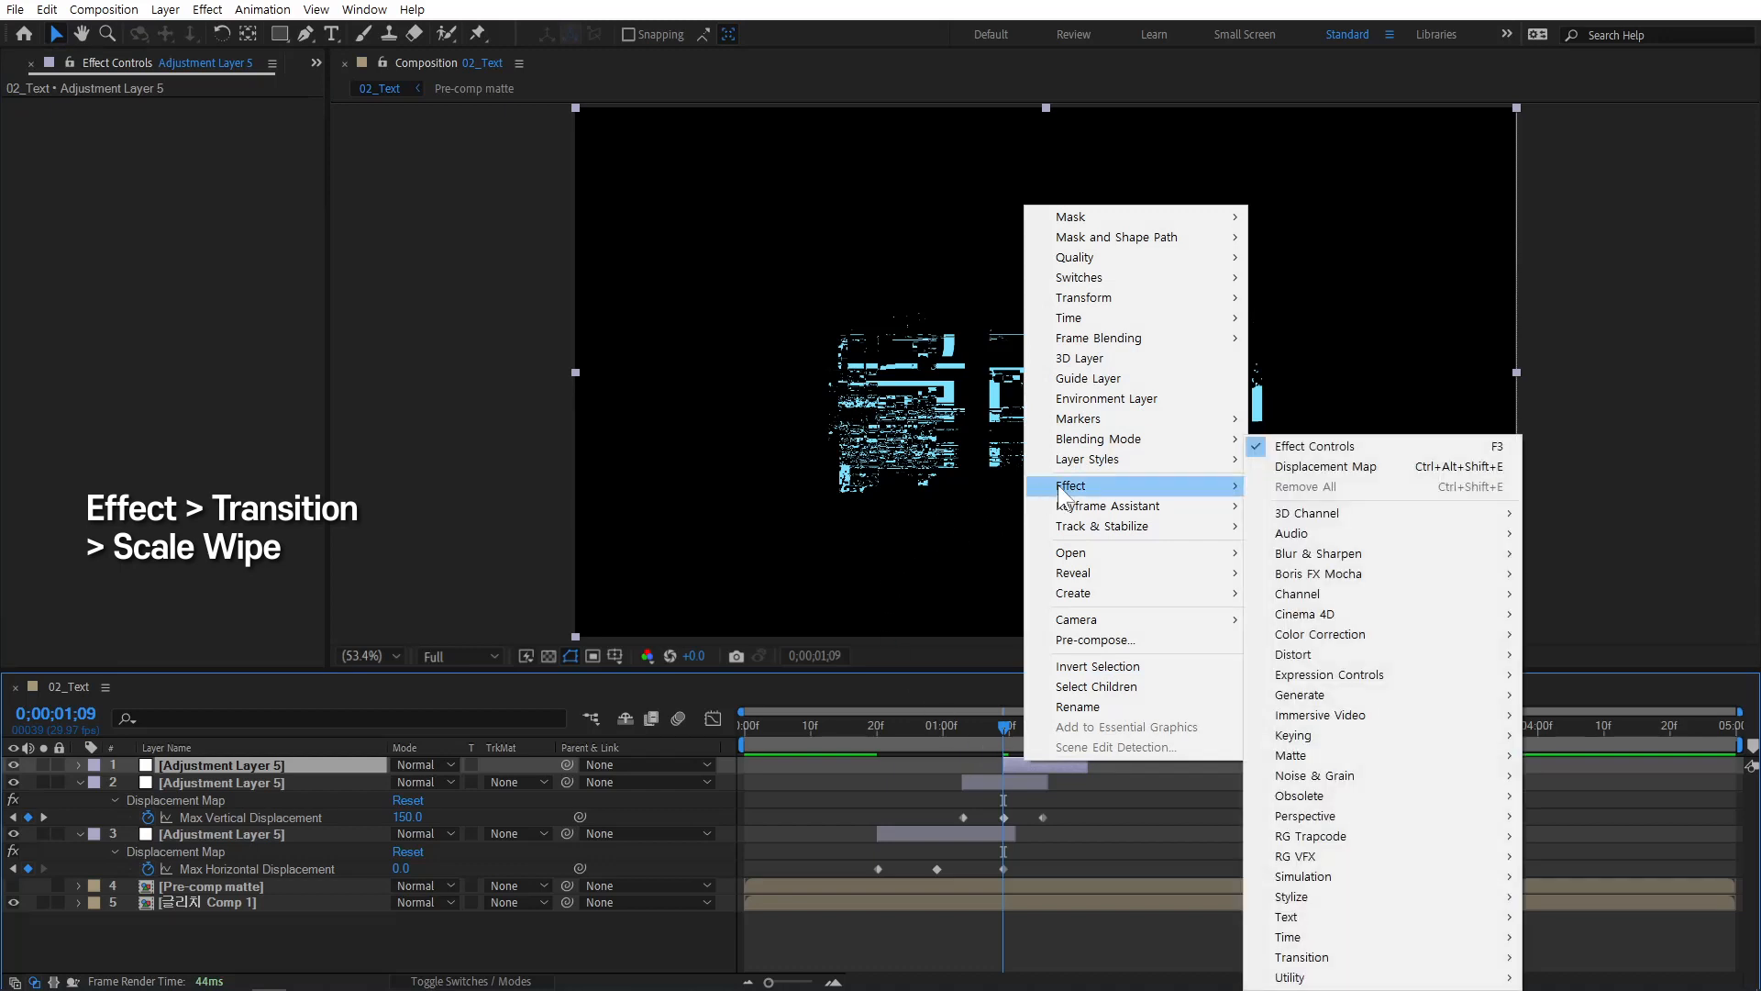
{"action": "mouse_move", "coordinate": [1321, 958]}
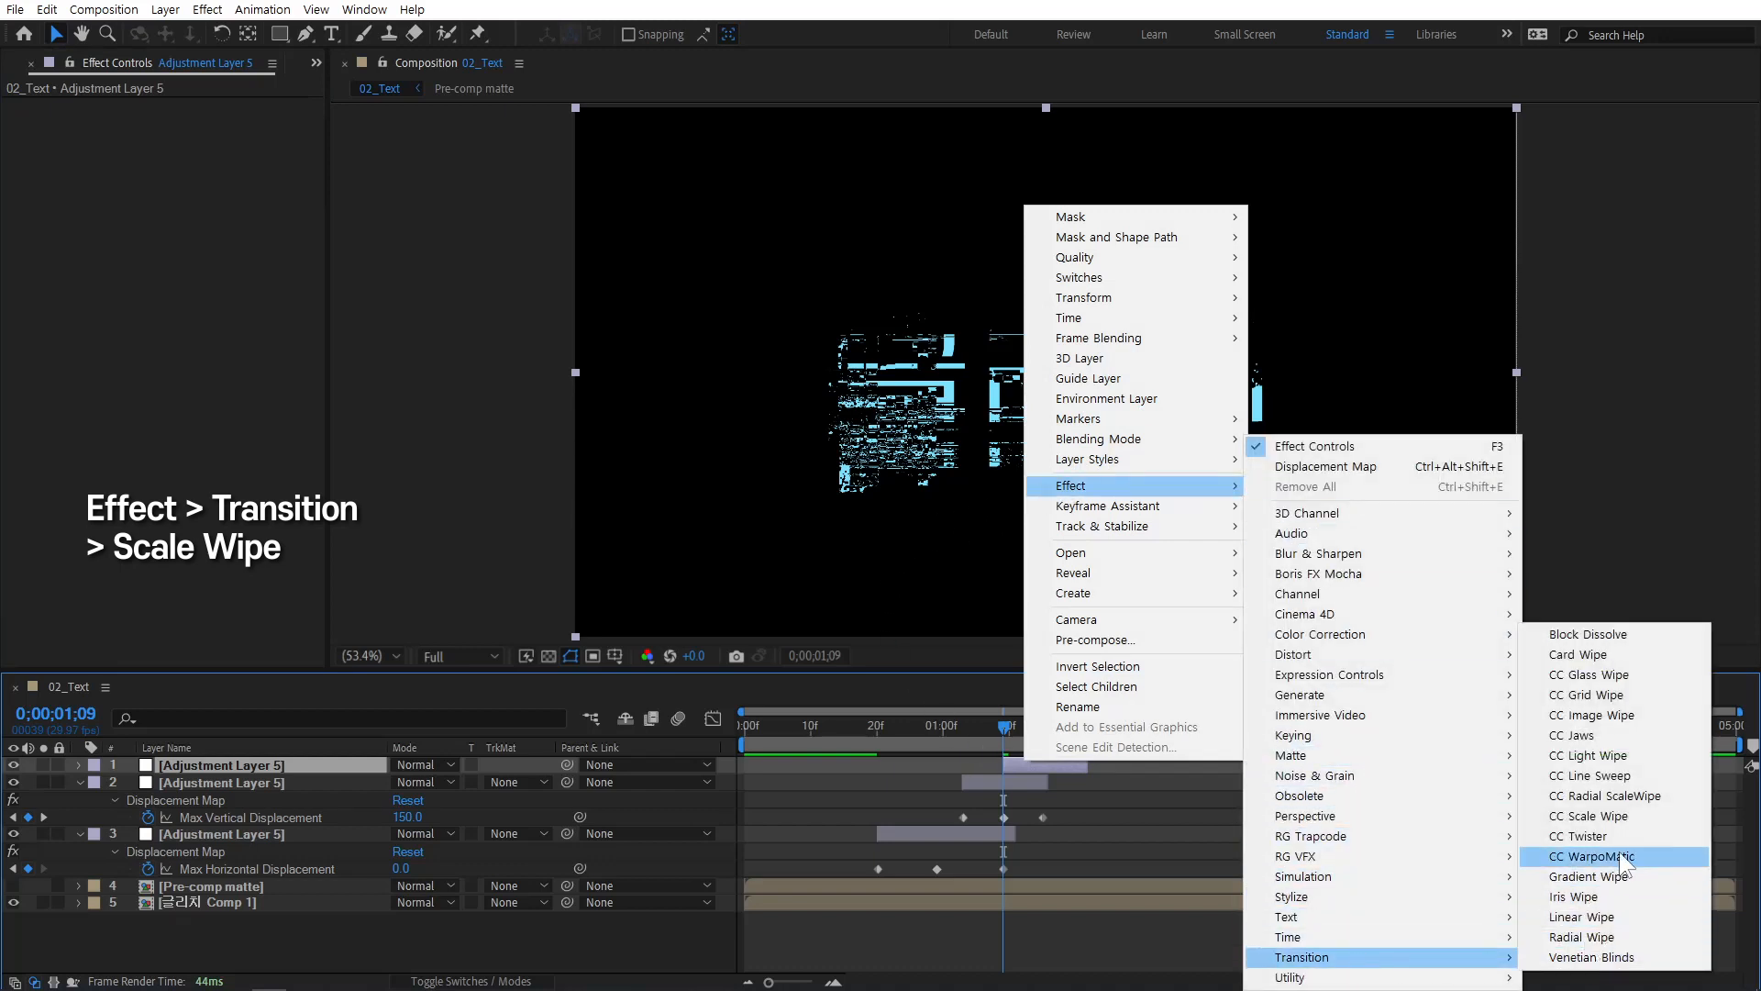
{"action": "left_click", "coordinate": [1626, 813]}
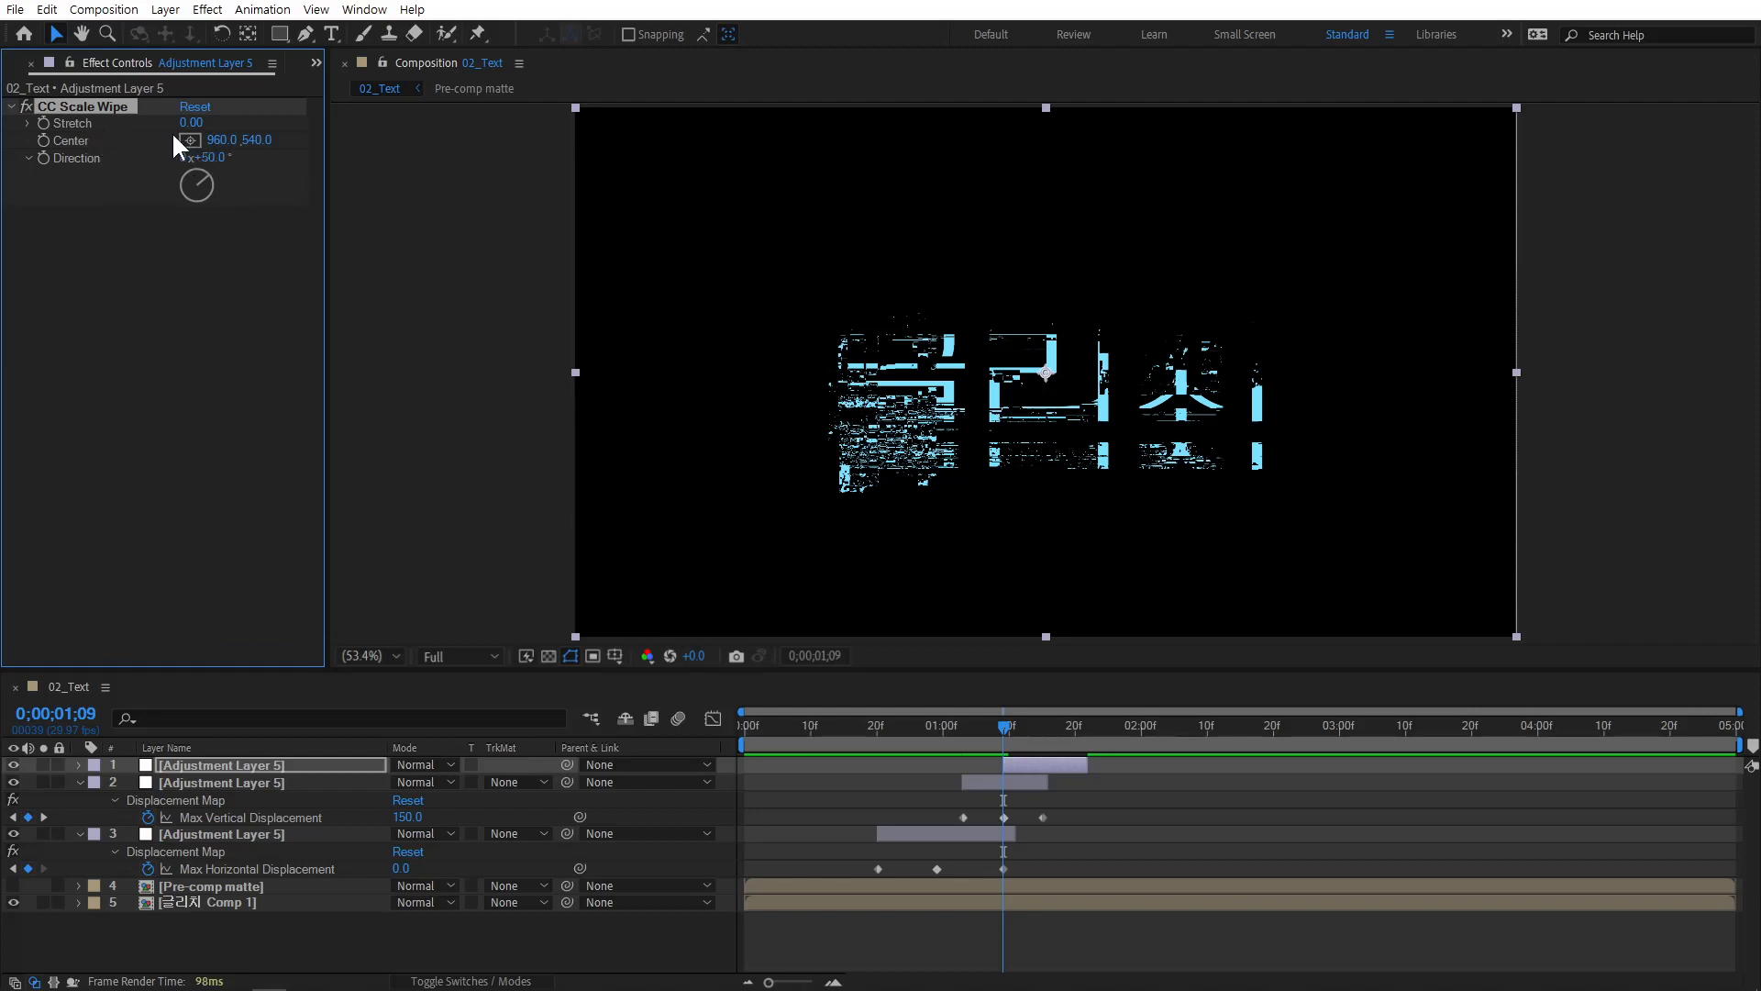
Set CC Scale Wipe's Direction to 90° and its Stretch to 7.50.
{"action": "left_click_drag", "start_coordinate": [191, 122], "coordinate": [255, 130]}
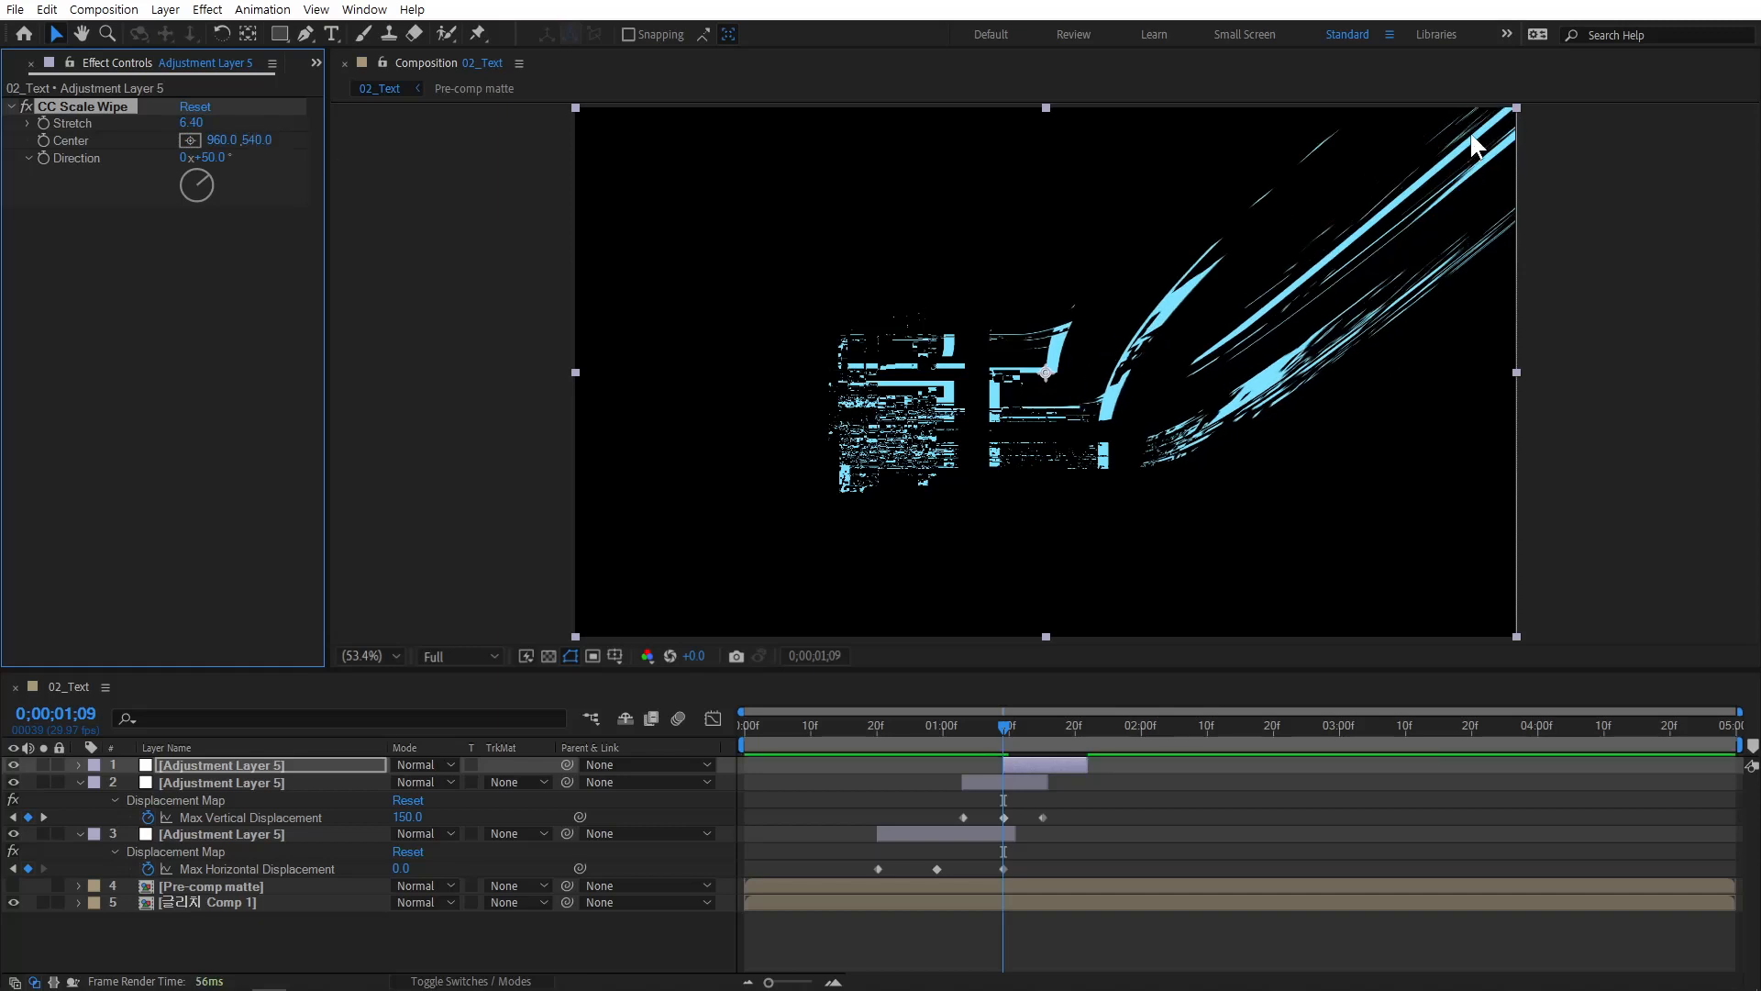
{"action": "left_click", "coordinate": [218, 159]}
{"action": "type", "text": "90"}
{"action": "key", "text": "Return"}
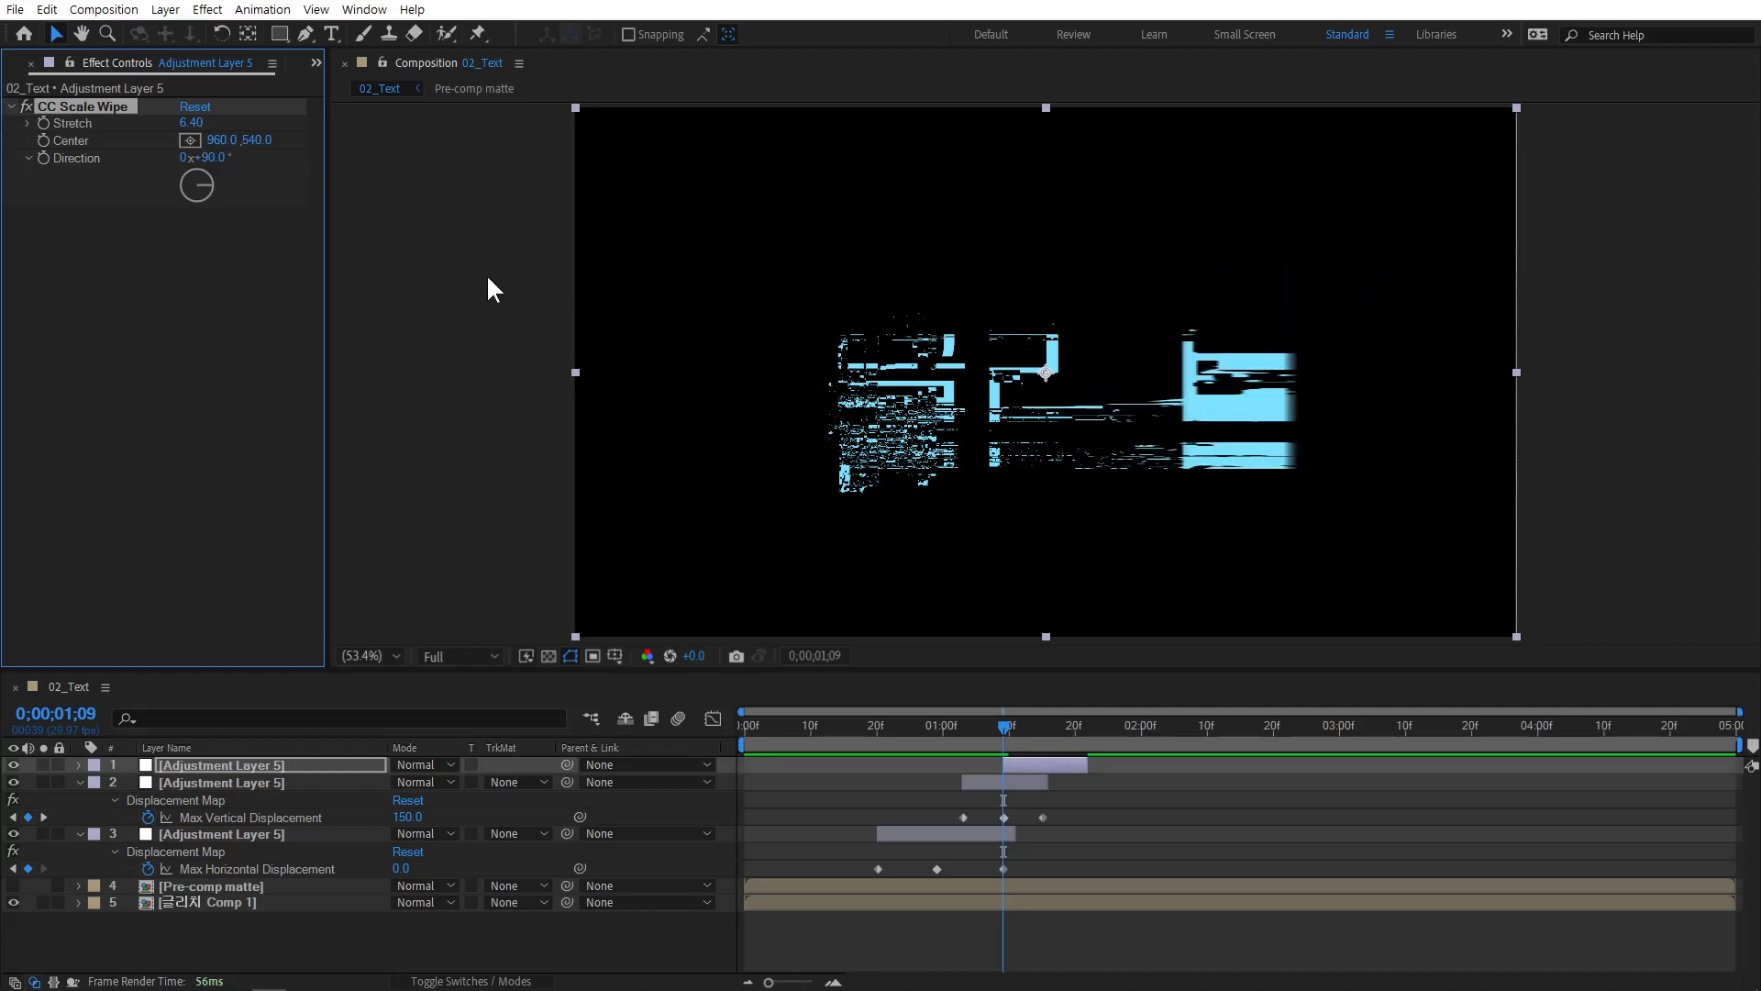
{"action": "left_click_drag", "start_coordinate": [192, 123], "coordinate": [208, 129]}
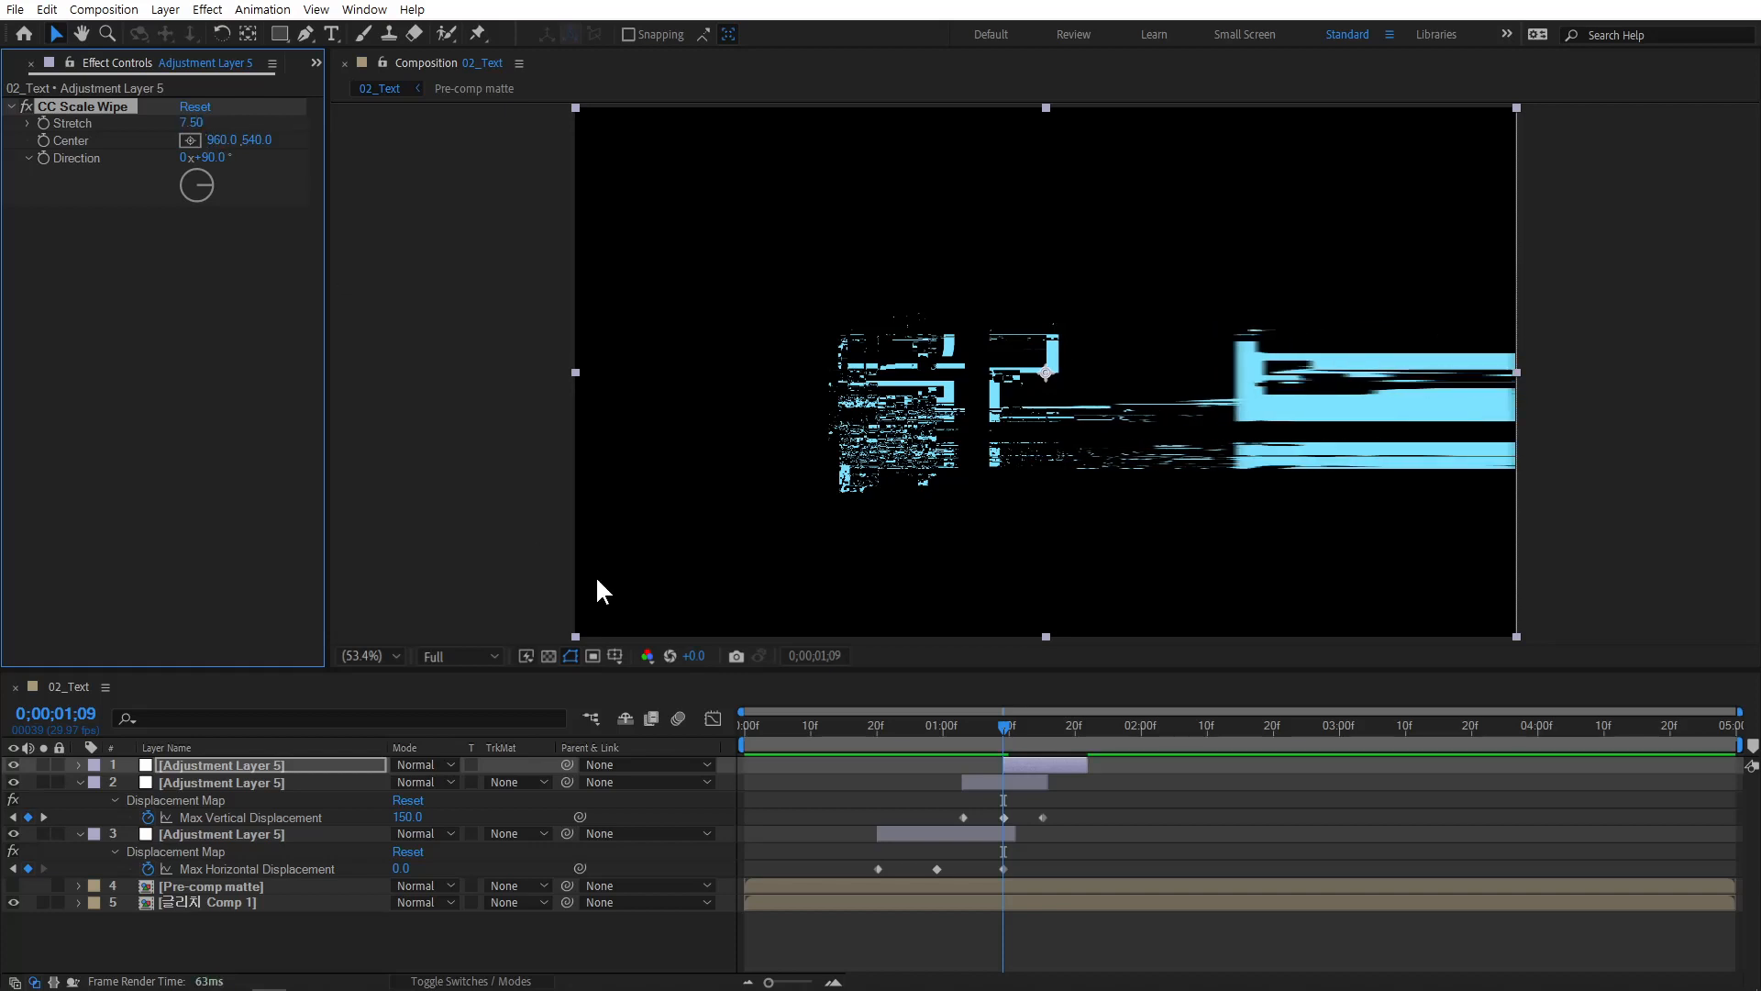
Start keyframing CC Scale Wipe's Stretch at 7.50 at 0;00;01;15 and reveal the layer's keyframes.
{"action": "mouse_move", "coordinate": [981, 732]}
{"action": "left_mouse_down"}
{"action": "mouse_move", "coordinate": [927, 730]}
{"action": "mouse_move", "coordinate": [1011, 735]}
{"action": "left_mouse_up"}
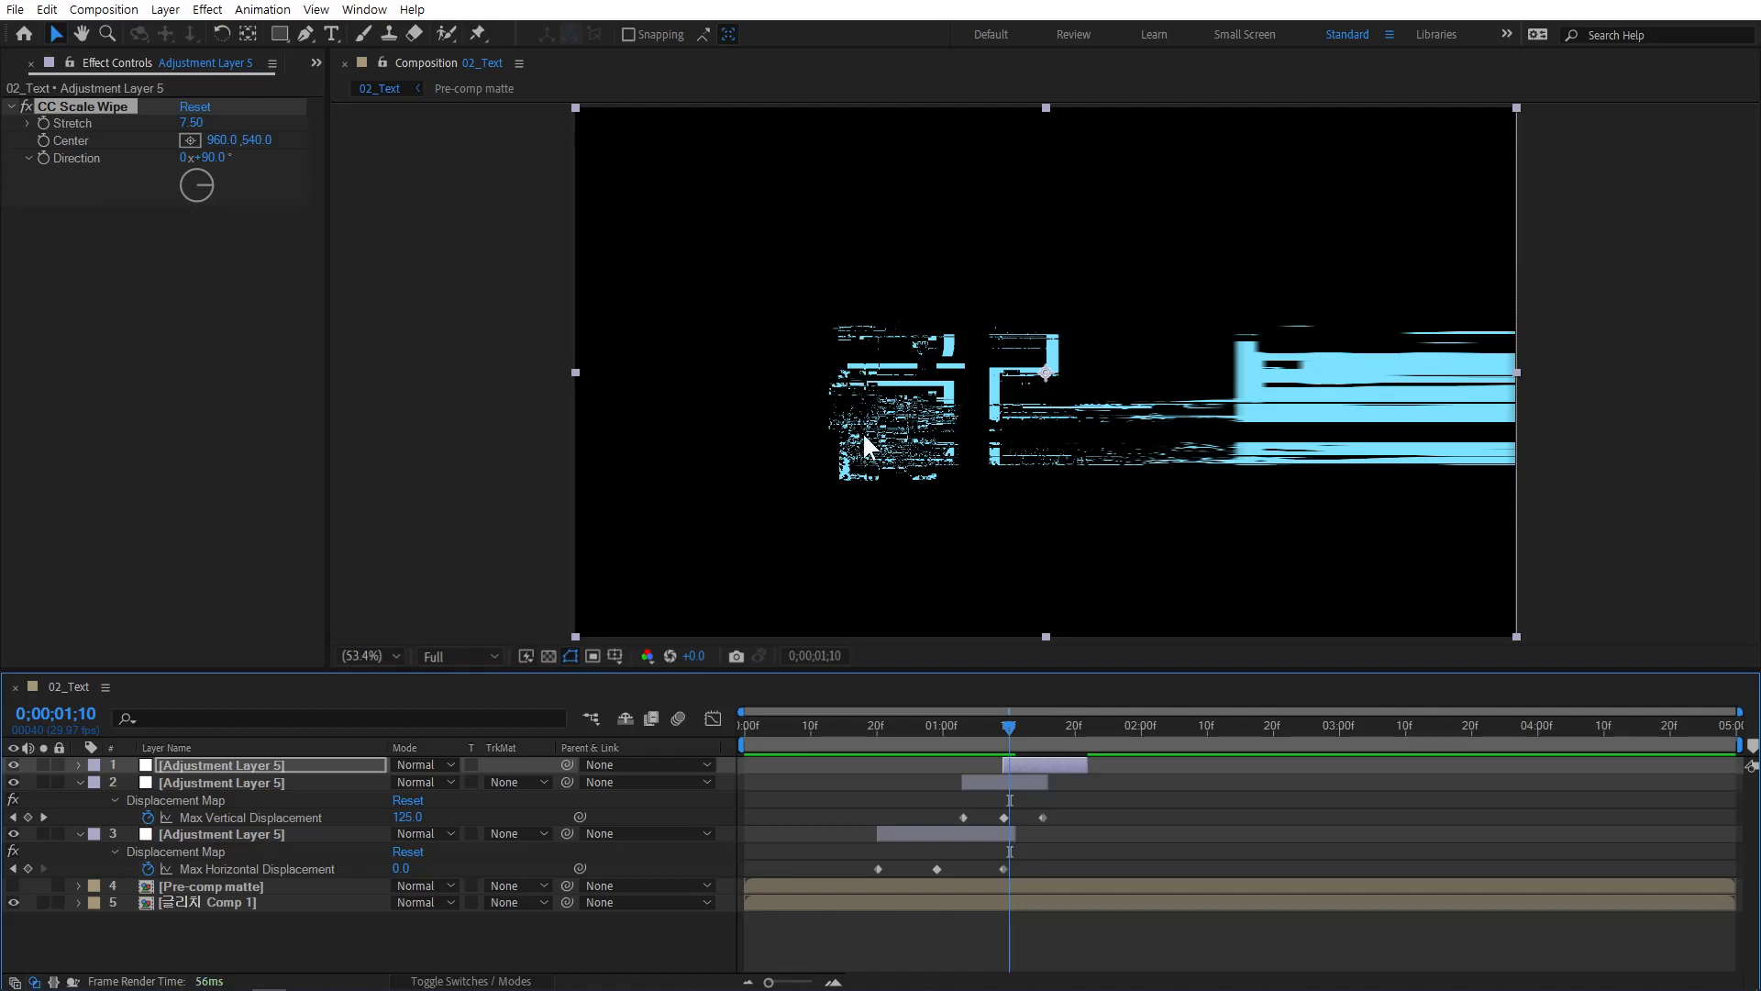
{"action": "left_click", "coordinate": [1043, 729]}
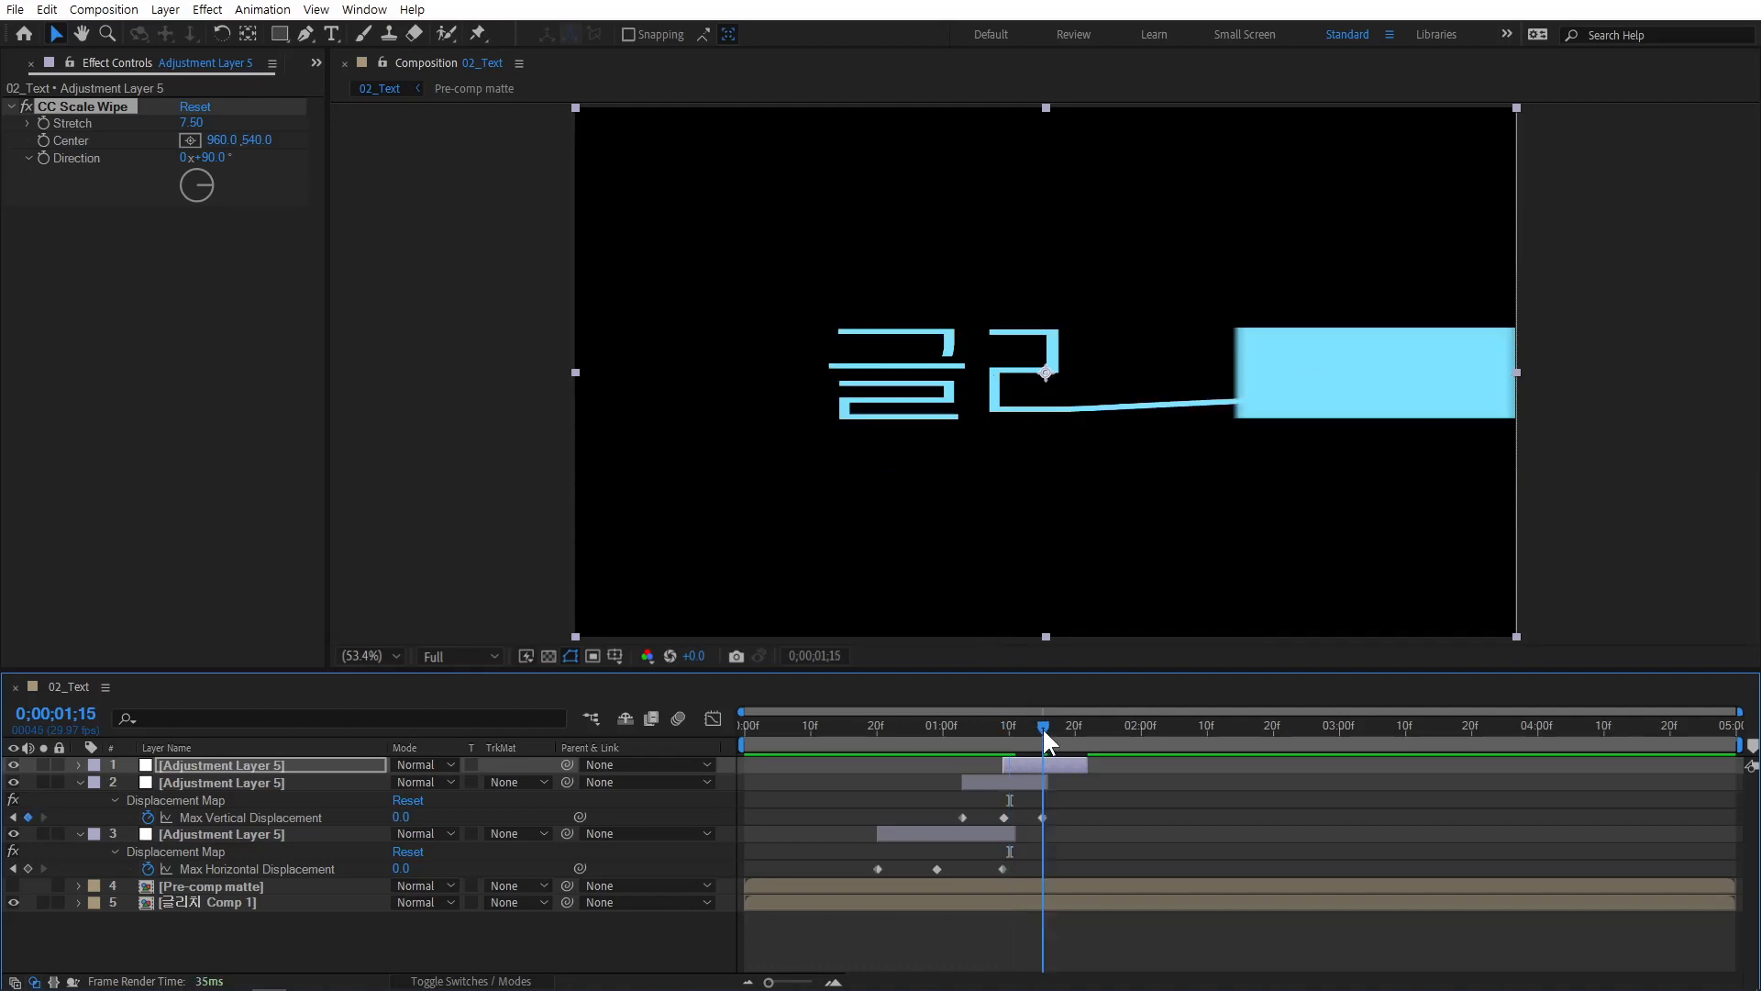
{"action": "left_click", "coordinate": [44, 123]}
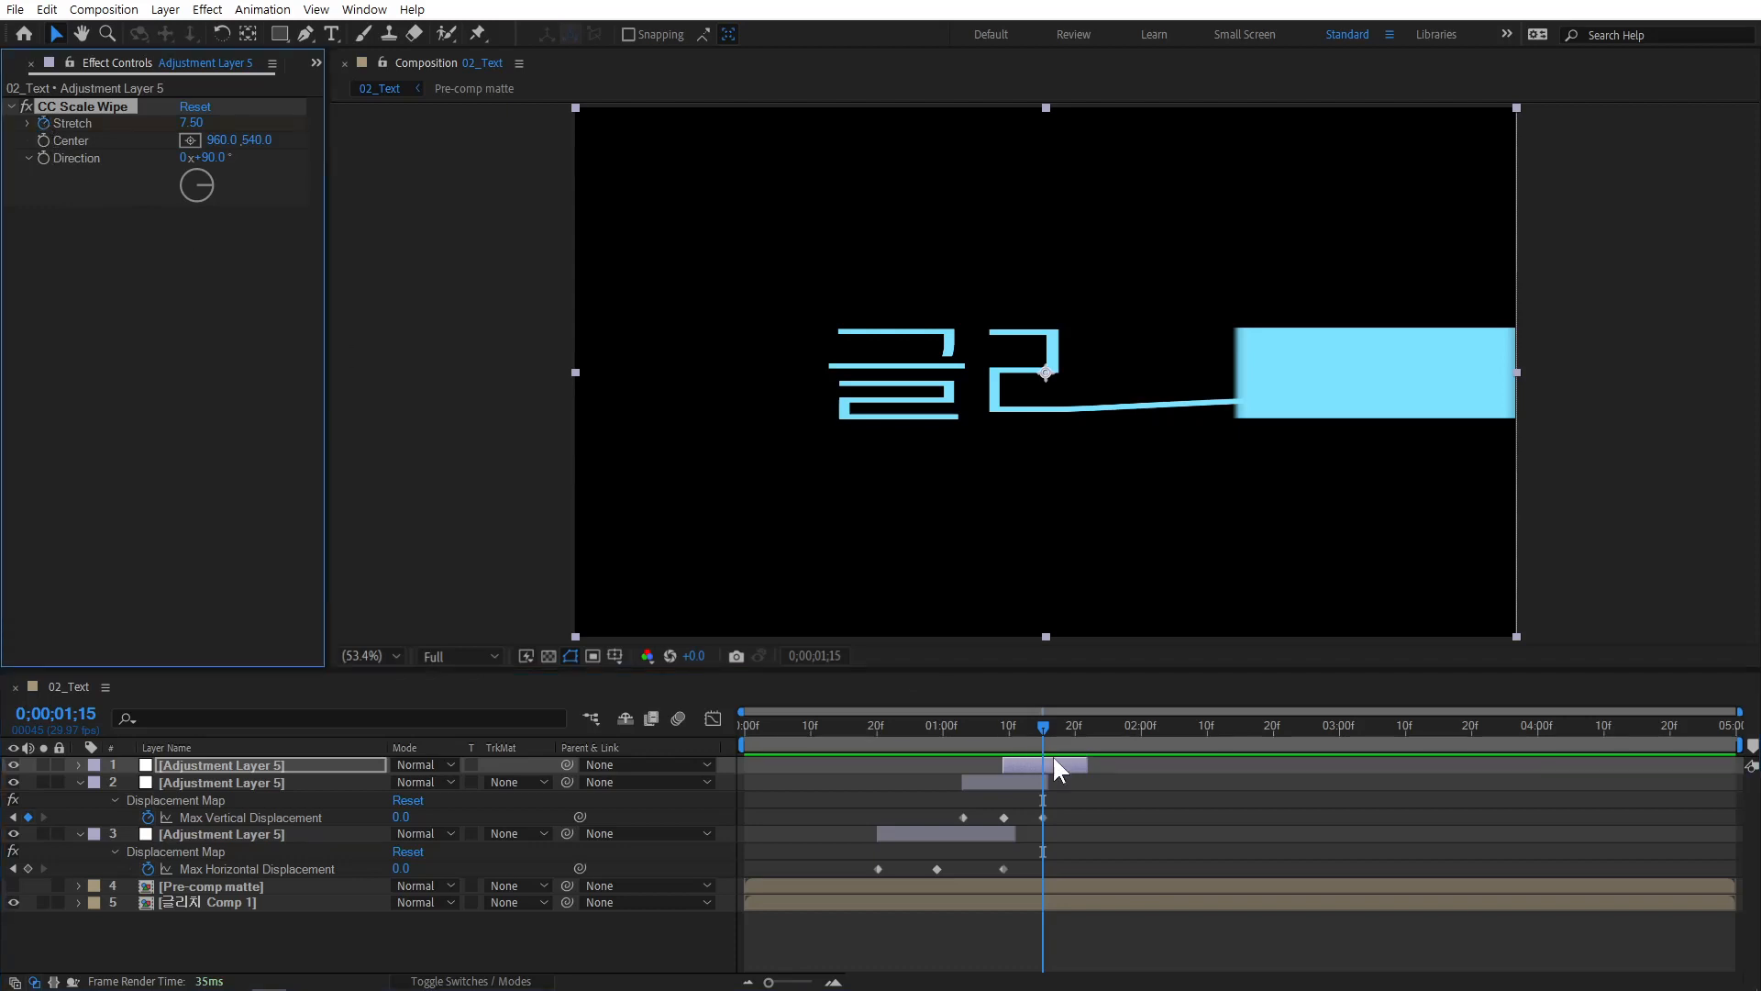
{"action": "key", "text": "u"}
Add a CC Scale Wipe Stretch keyframe of 0 at 0;00;01;21.
{"action": "left_click_drag", "start_coordinate": [1035, 732], "coordinate": [1004, 734]}
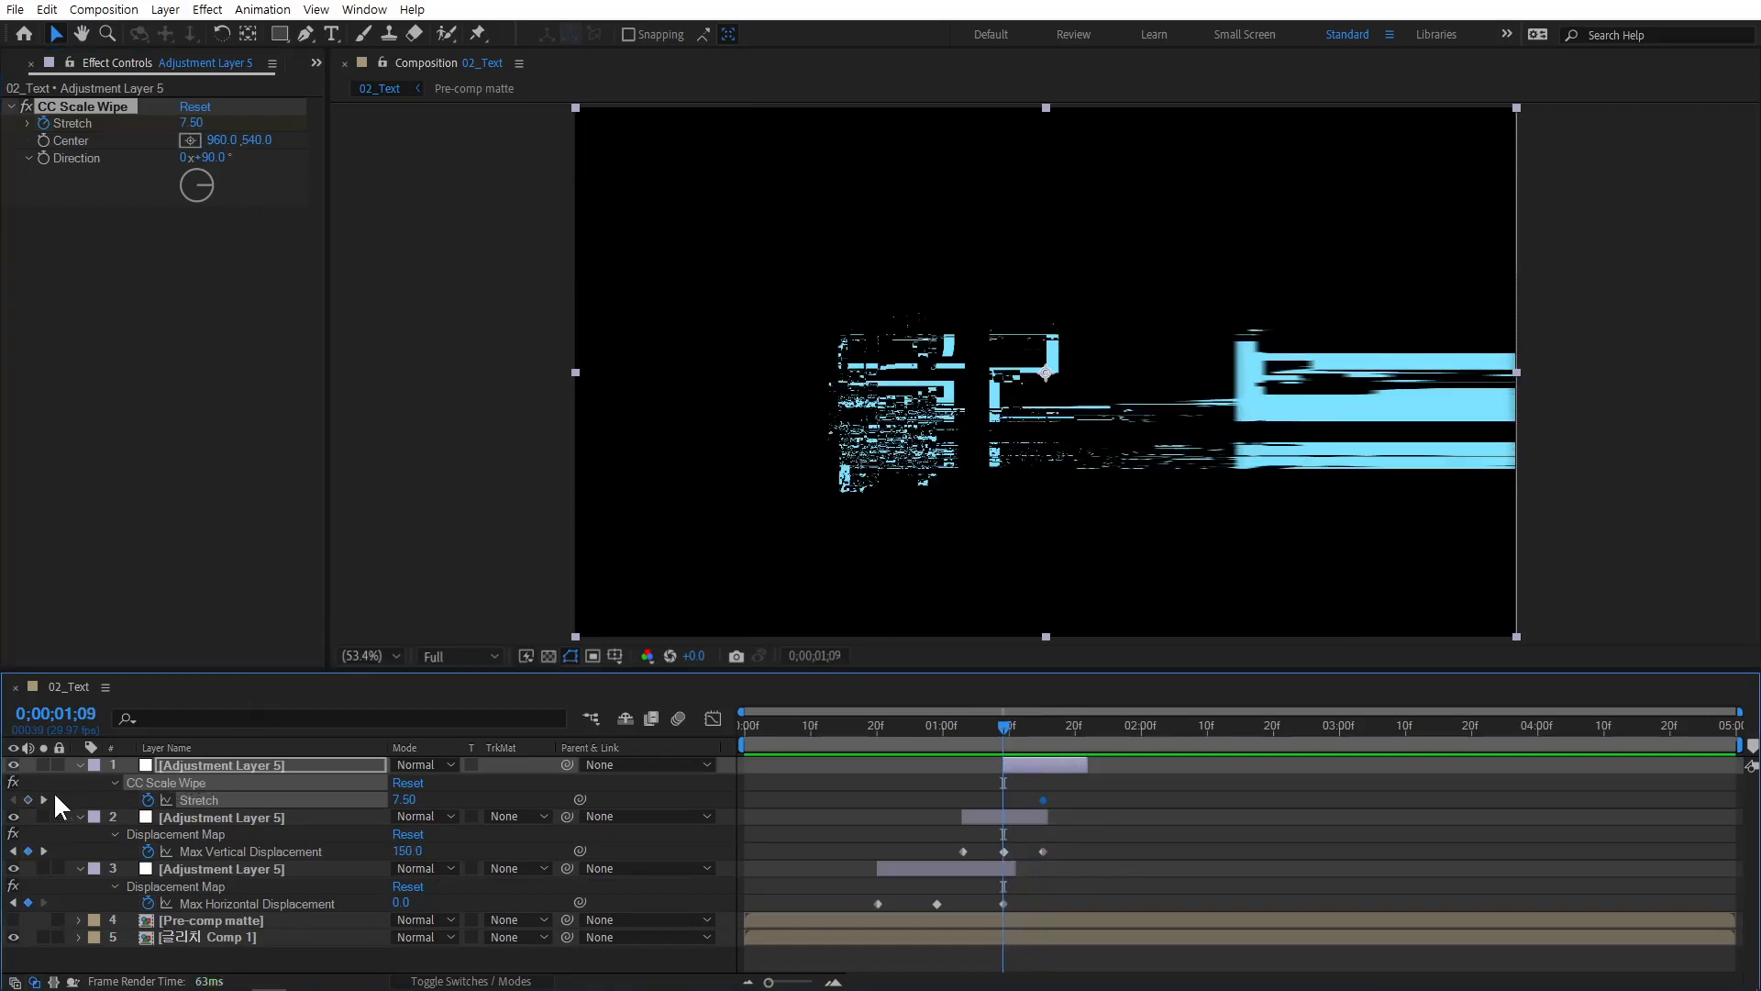
{"action": "left_click_drag", "start_coordinate": [1021, 742], "coordinate": [1078, 737]}
{"action": "left_click", "coordinate": [195, 123]}
{"action": "type", "text": "0"}
{"action": "key", "text": "Return"}
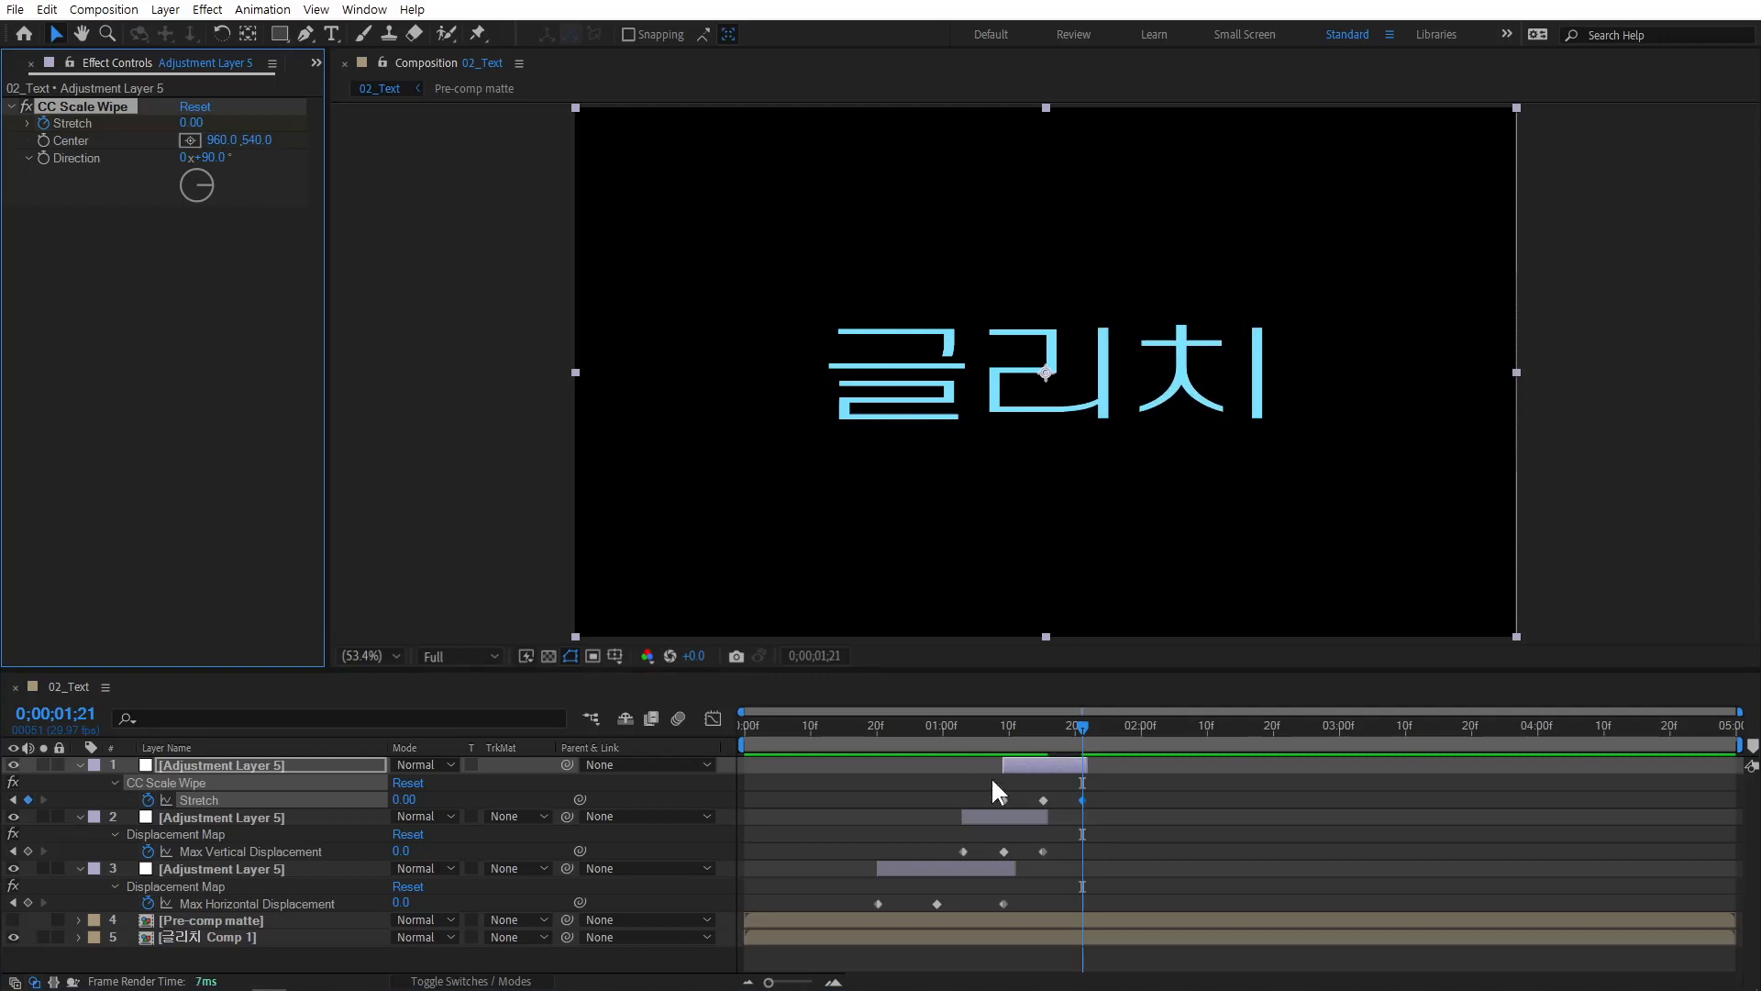
Play back and scrub through the text glitch animation to check the combined displacement and stretch effects.
{"action": "left_click_drag", "start_coordinate": [998, 730], "coordinate": [897, 740]}
{"action": "key", "text": "space"}
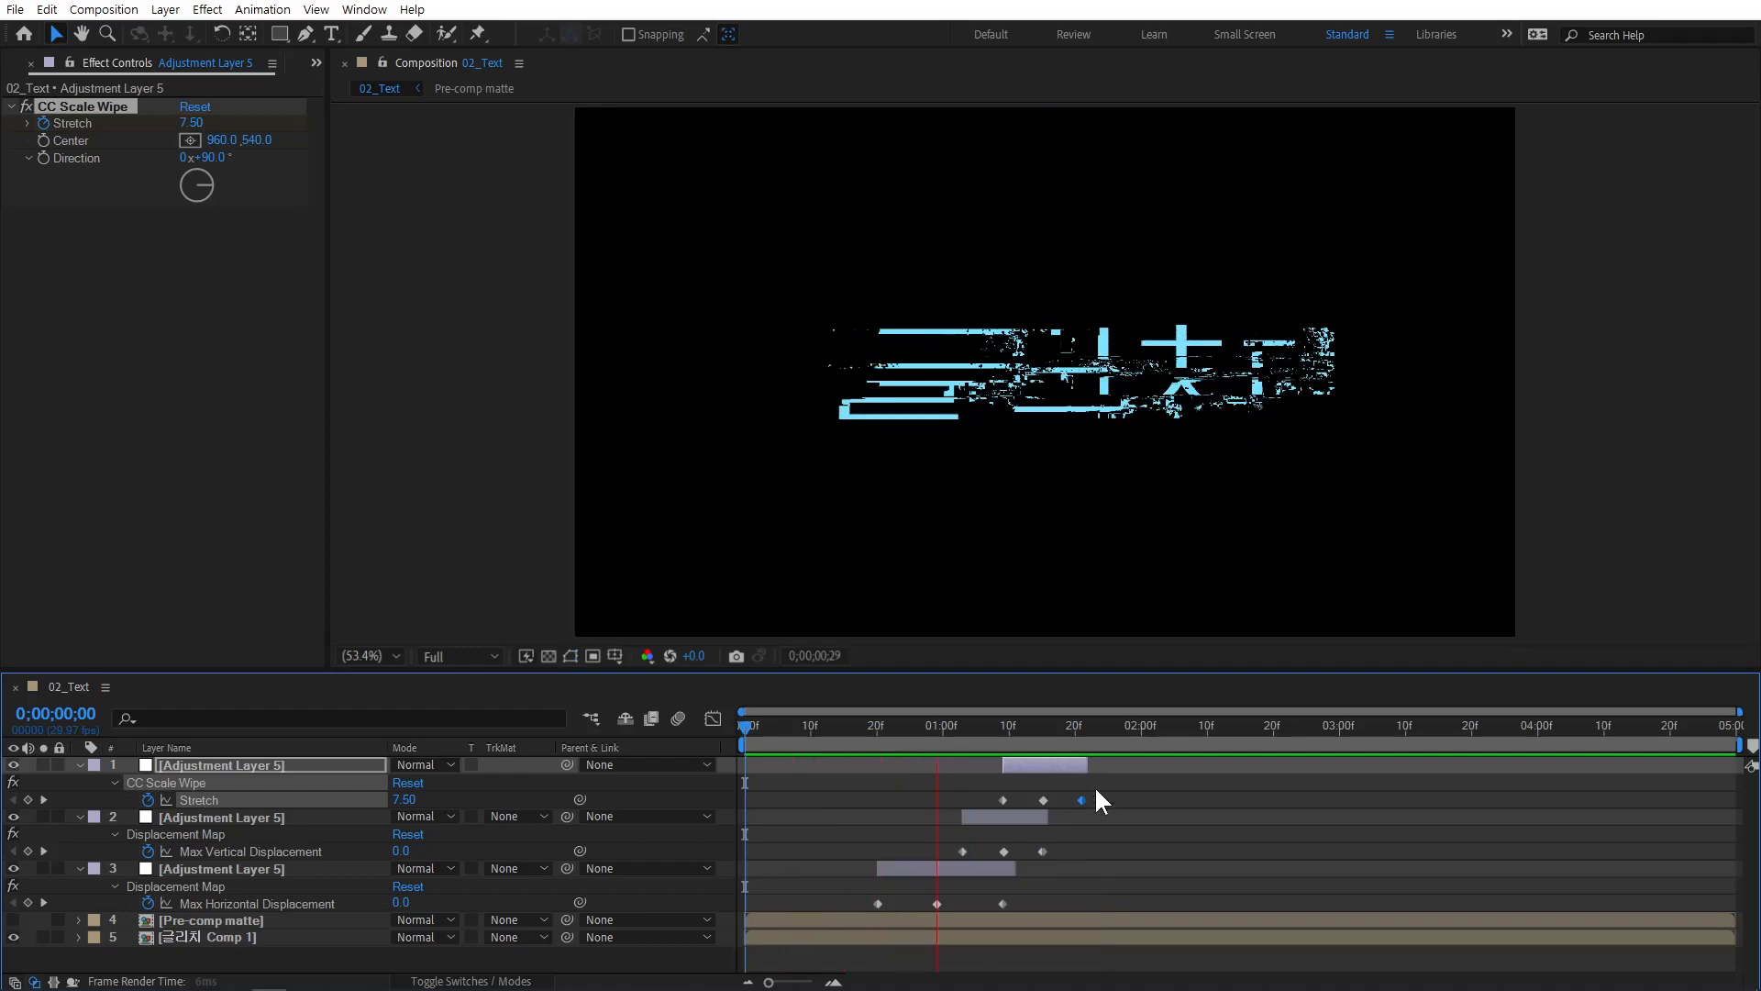
{"action": "key", "text": "space"}
{"action": "left_click_drag", "start_coordinate": [962, 731], "coordinate": [1048, 734]}
Add a new adjustment layer at the top of the 02_Text composition.
{"action": "left_click", "coordinate": [1157, 795]}
{"action": "left_click", "coordinate": [948, 725]}
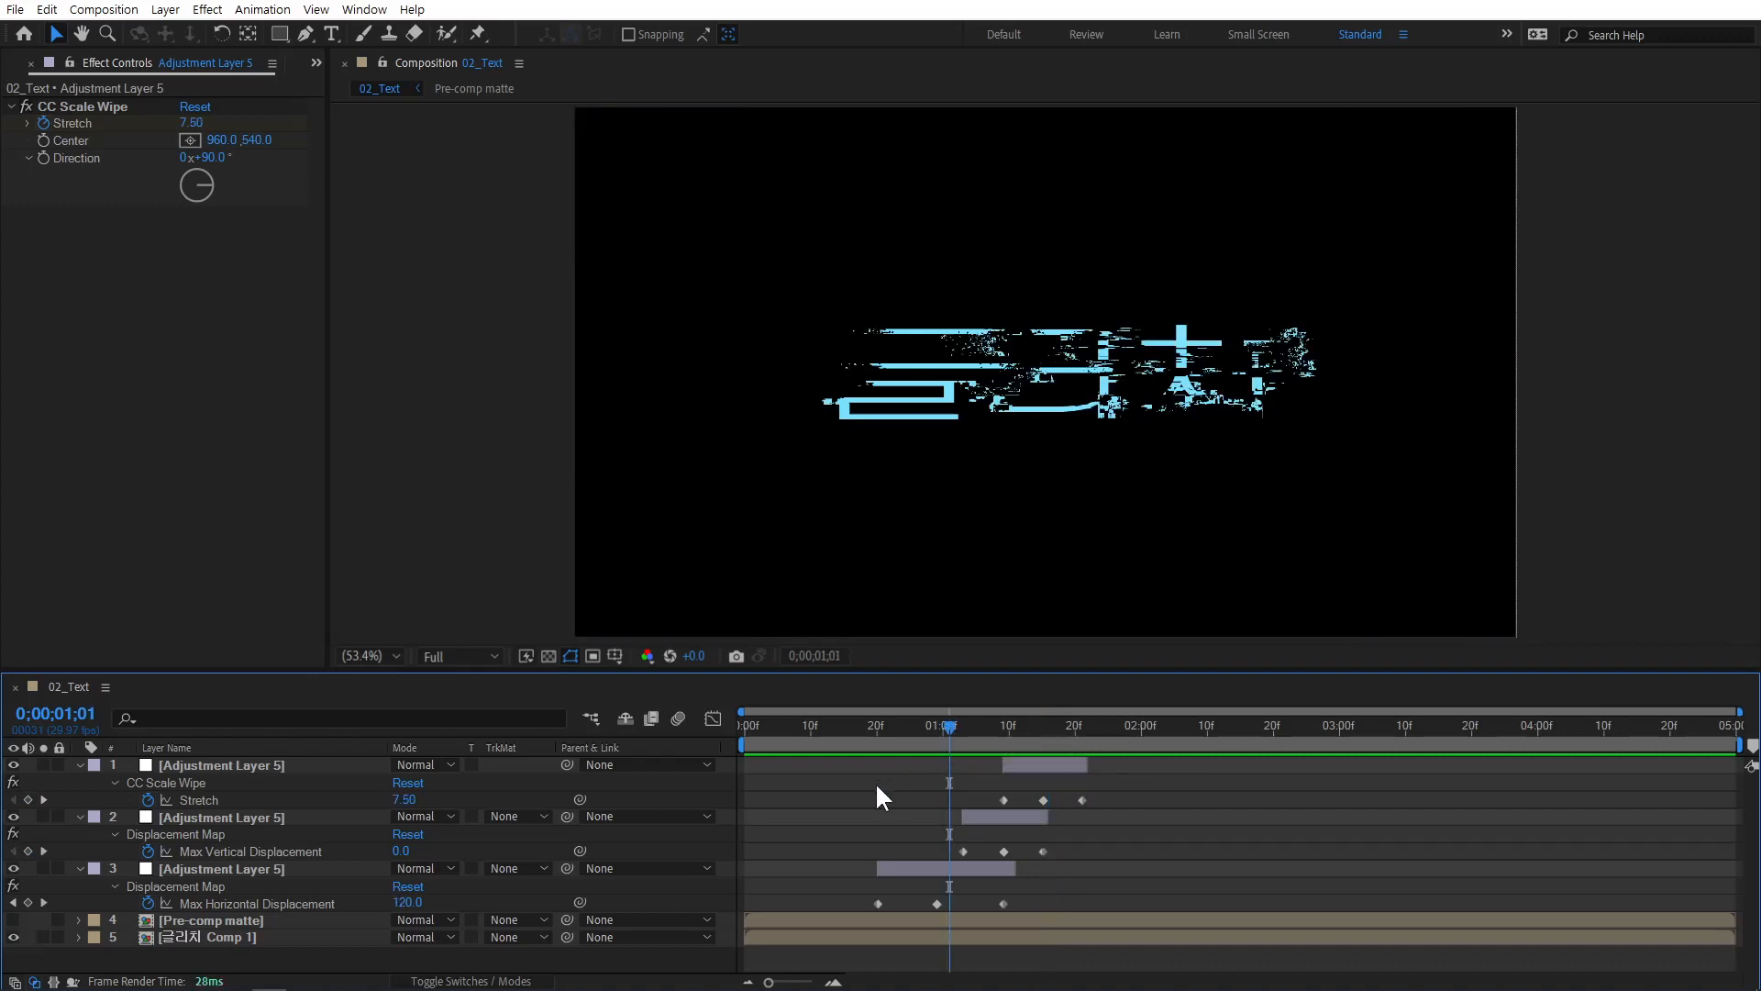
{"action": "right_click", "coordinate": [86, 782]}
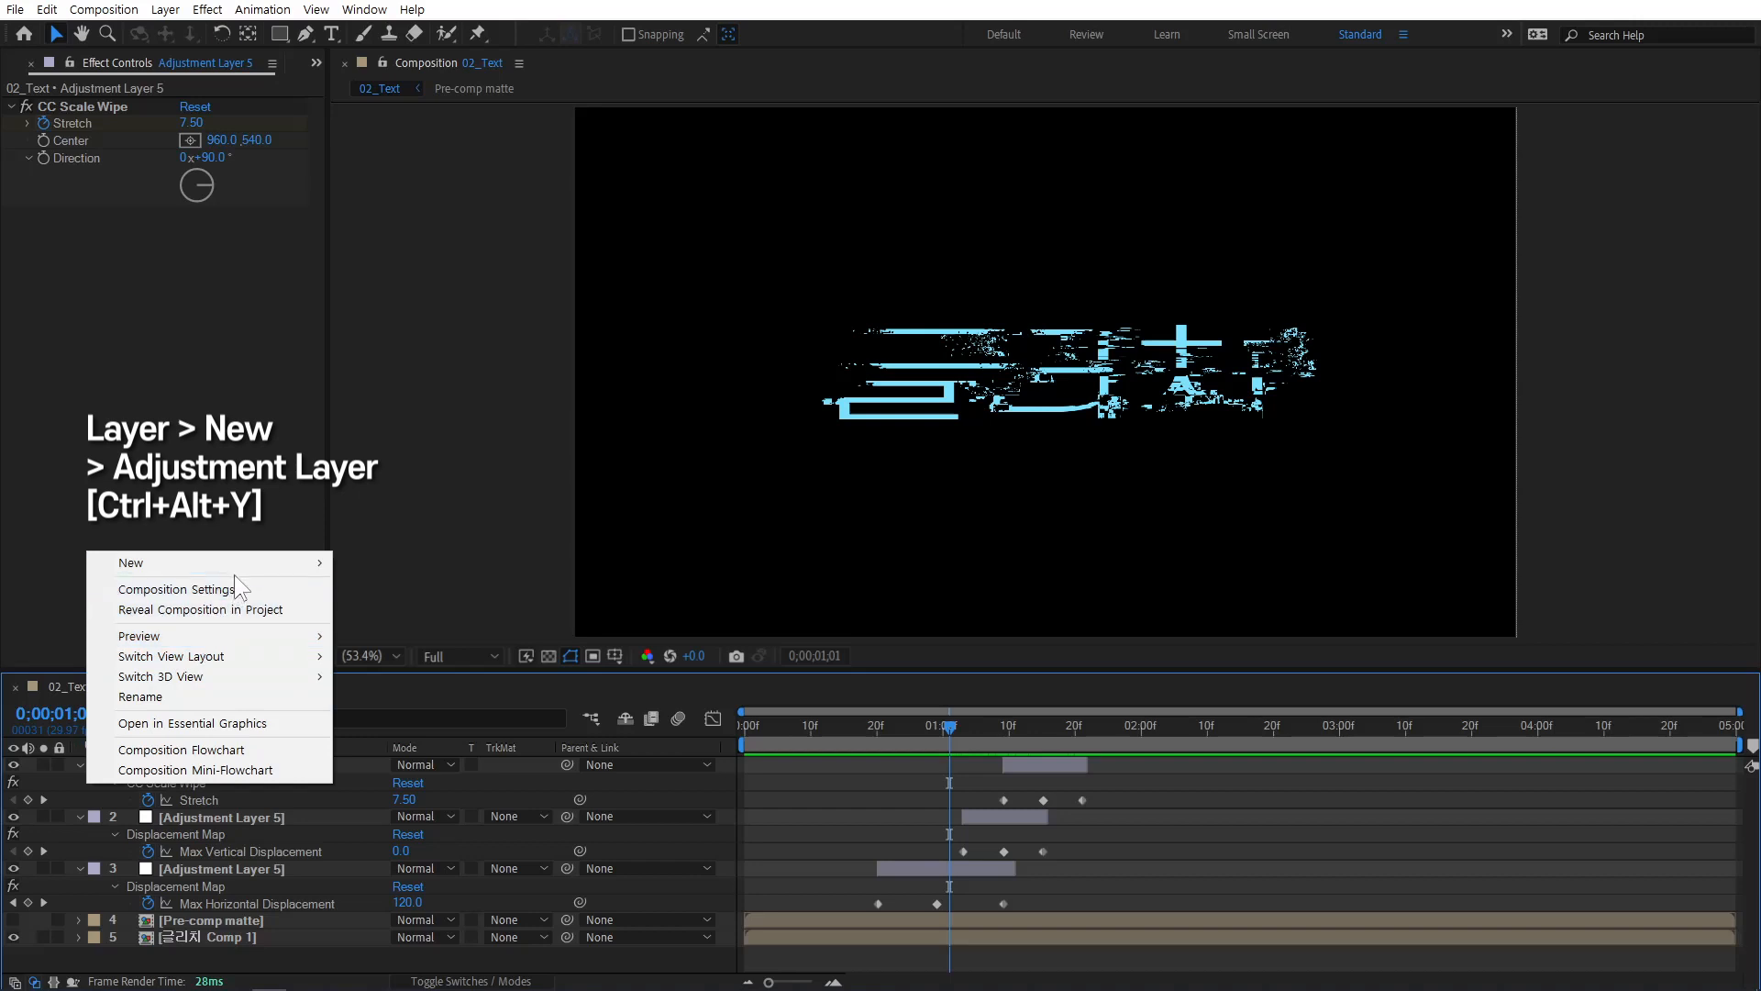
{"action": "mouse_move", "coordinate": [244, 569]}
{"action": "left_click", "coordinate": [488, 711]}
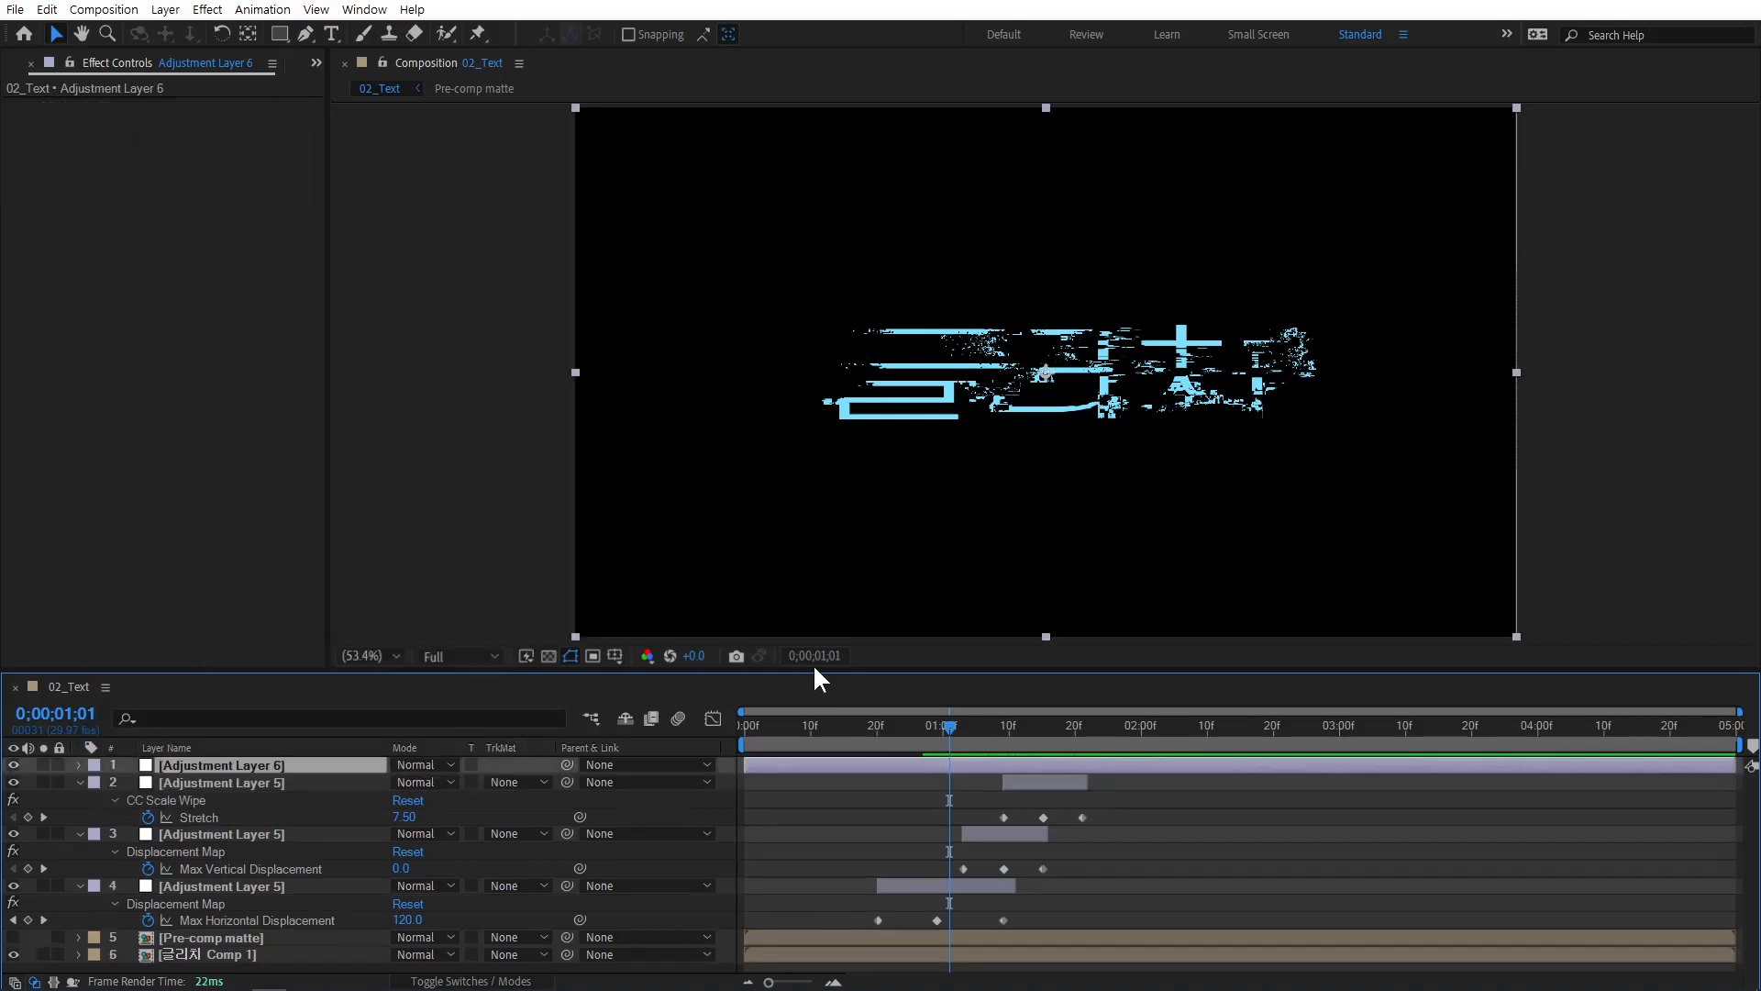
Apply the Glow stylize effect to the new adjustment layer and scrub through the glitch to check it.
{"action": "right_click", "coordinate": [934, 758]}
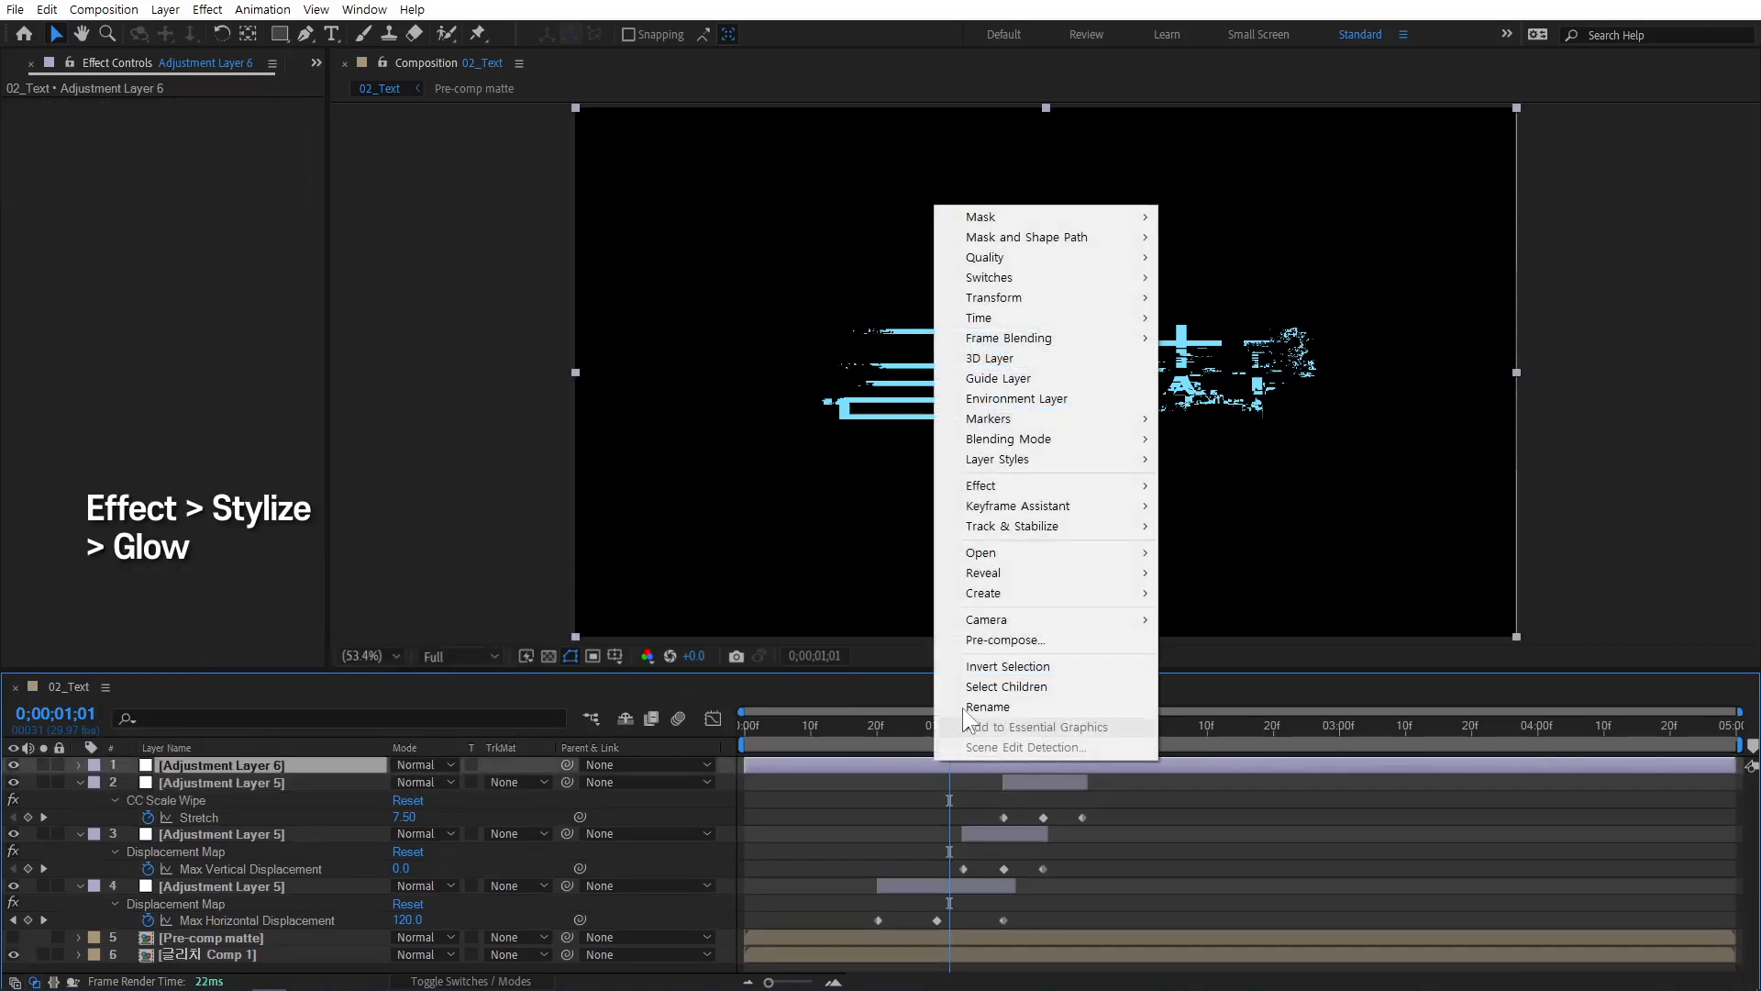
{"action": "mouse_move", "coordinate": [1033, 489]}
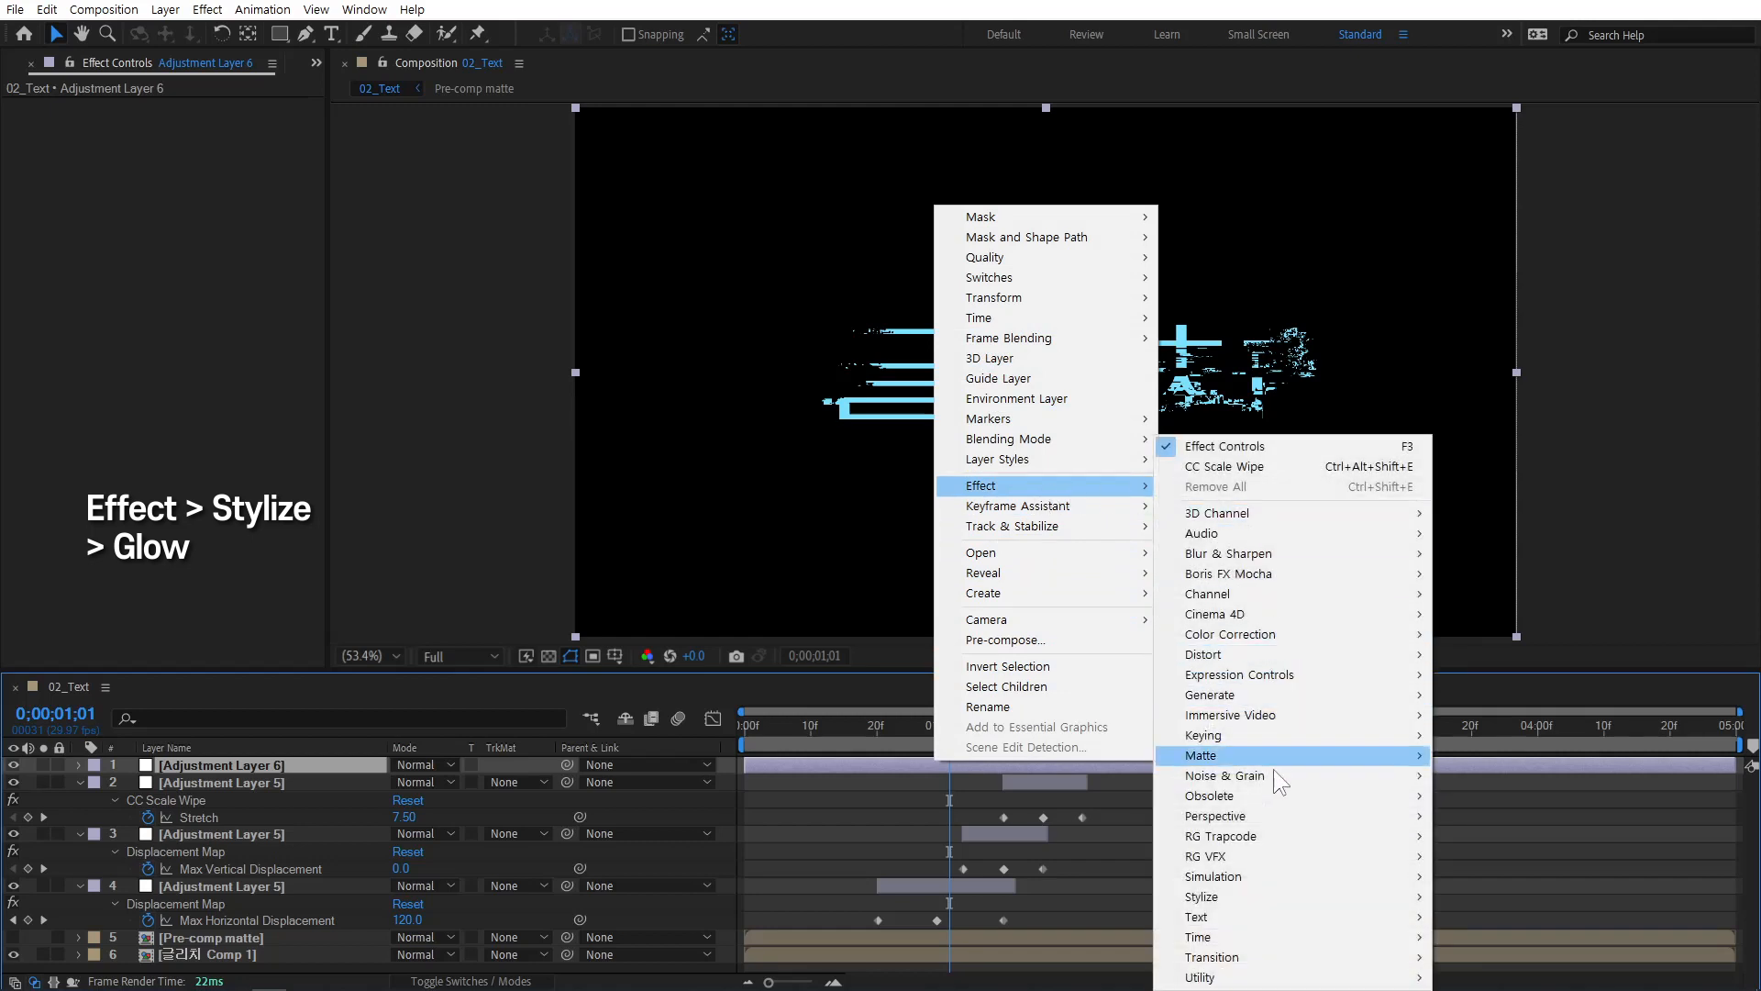
{"action": "mouse_move", "coordinate": [1252, 895]}
{"action": "left_click", "coordinate": [1522, 732]}
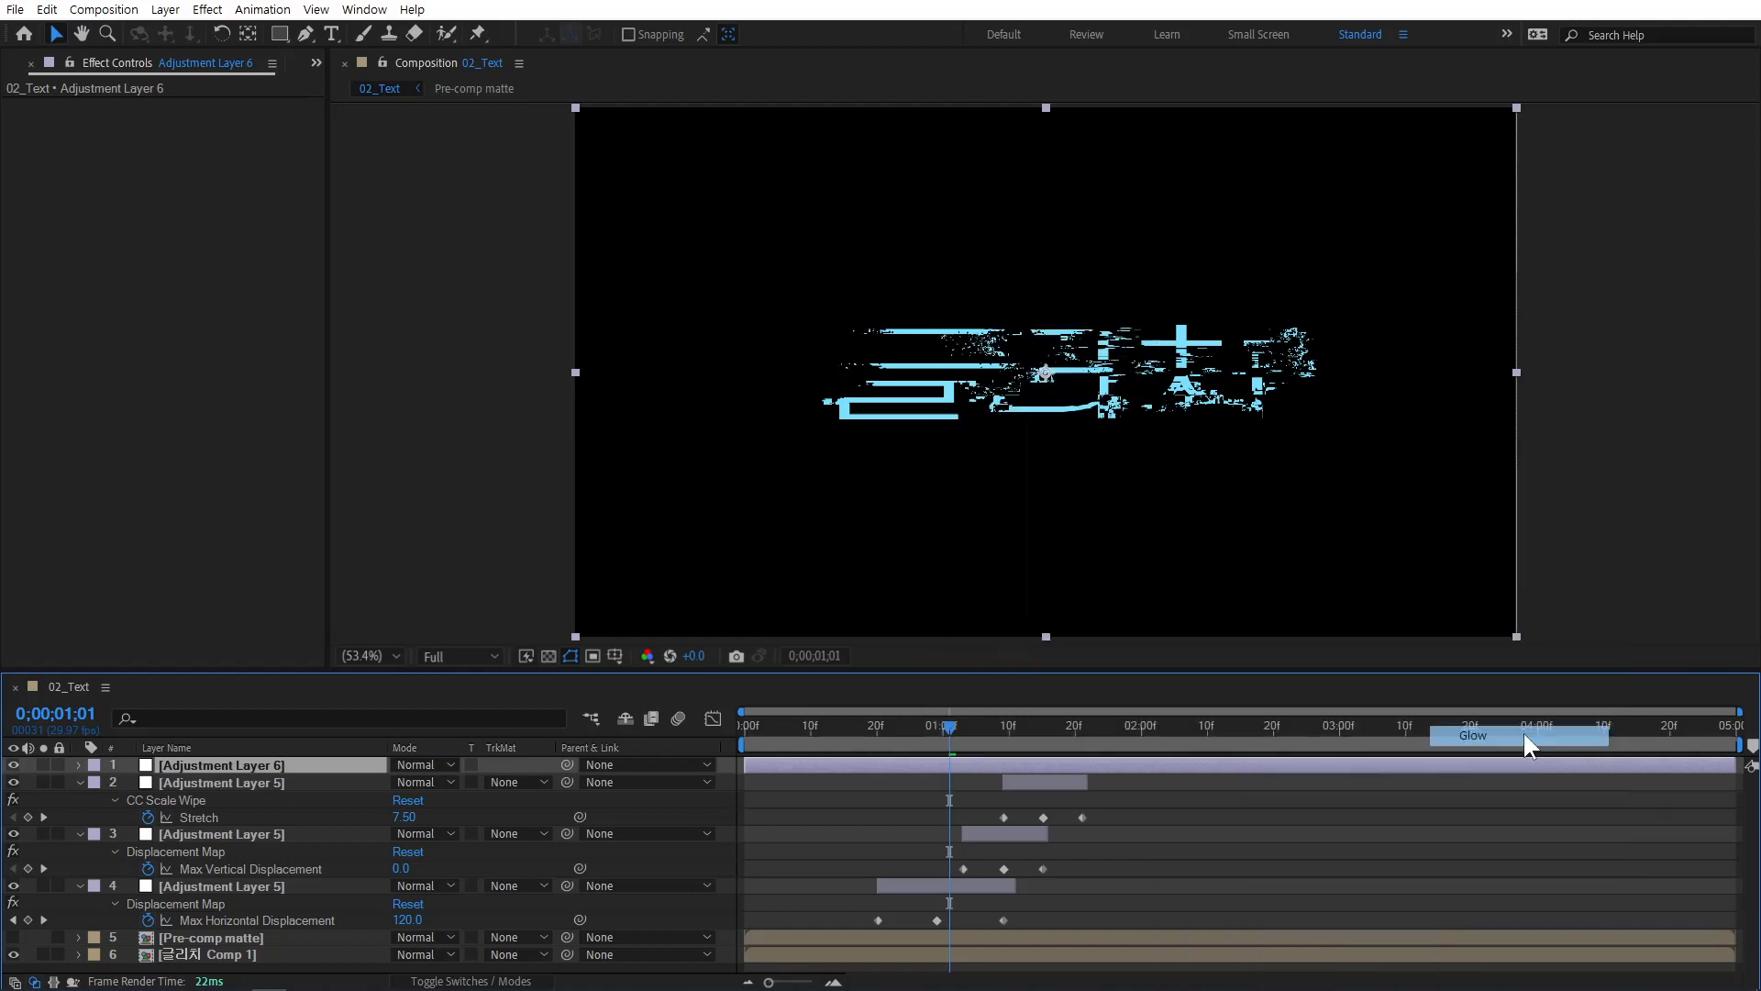
{"action": "left_click_drag", "start_coordinate": [965, 728], "coordinate": [927, 751]}
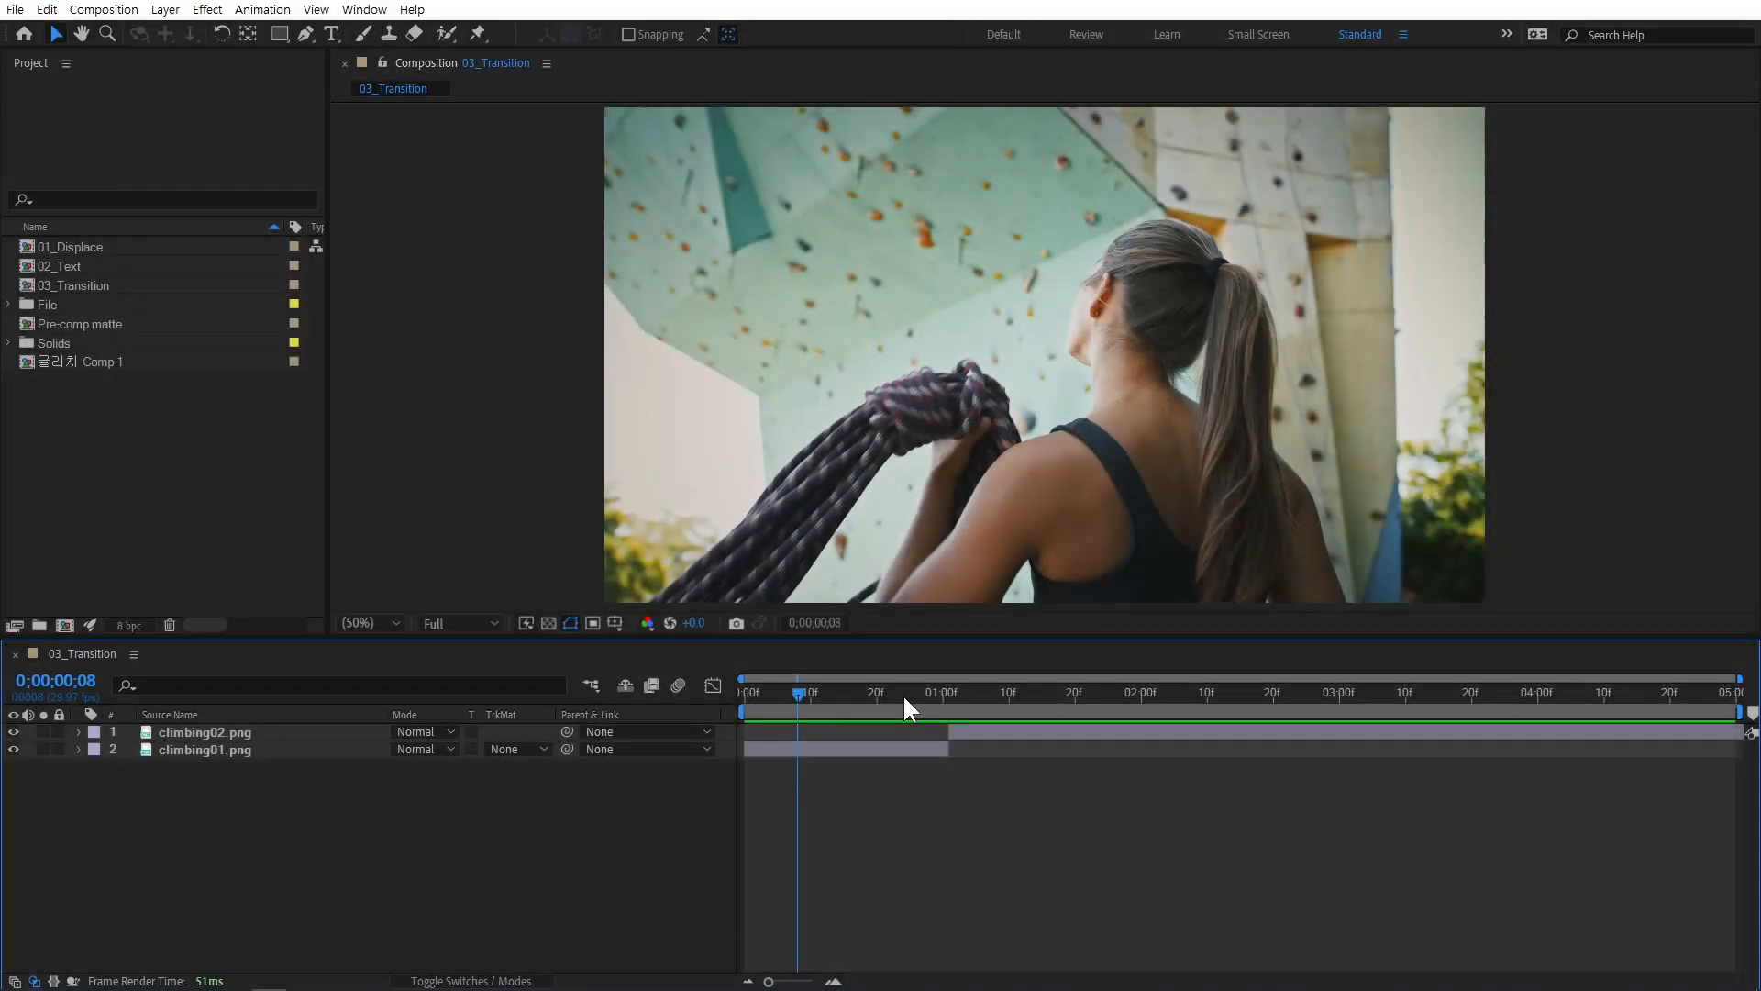
Create an adjustment layer in the 03_Transition composition with the current time at 0;00;00;25.
{"action": "mouse_move", "coordinate": [904, 699]}
{"action": "left_mouse_down"}
{"action": "mouse_move", "coordinate": [1011, 697]}
{"action": "mouse_move", "coordinate": [910, 705]}
{"action": "left_mouse_up"}
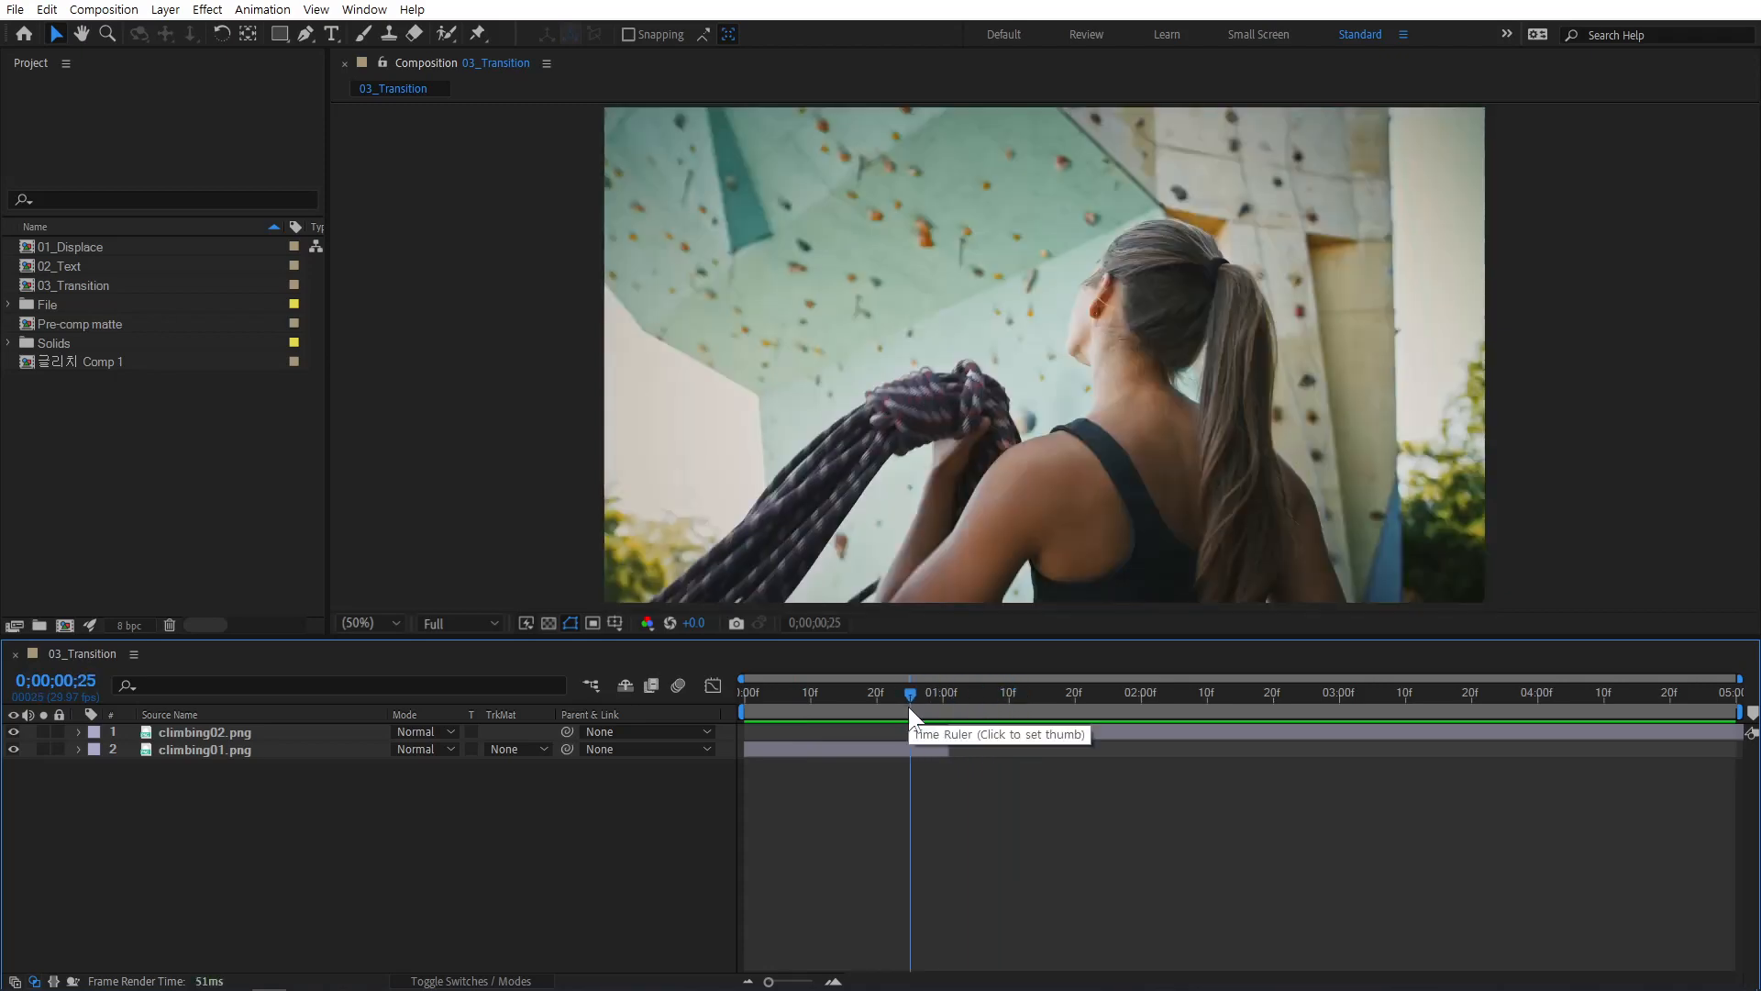
{"action": "right_click", "coordinate": [219, 803]}
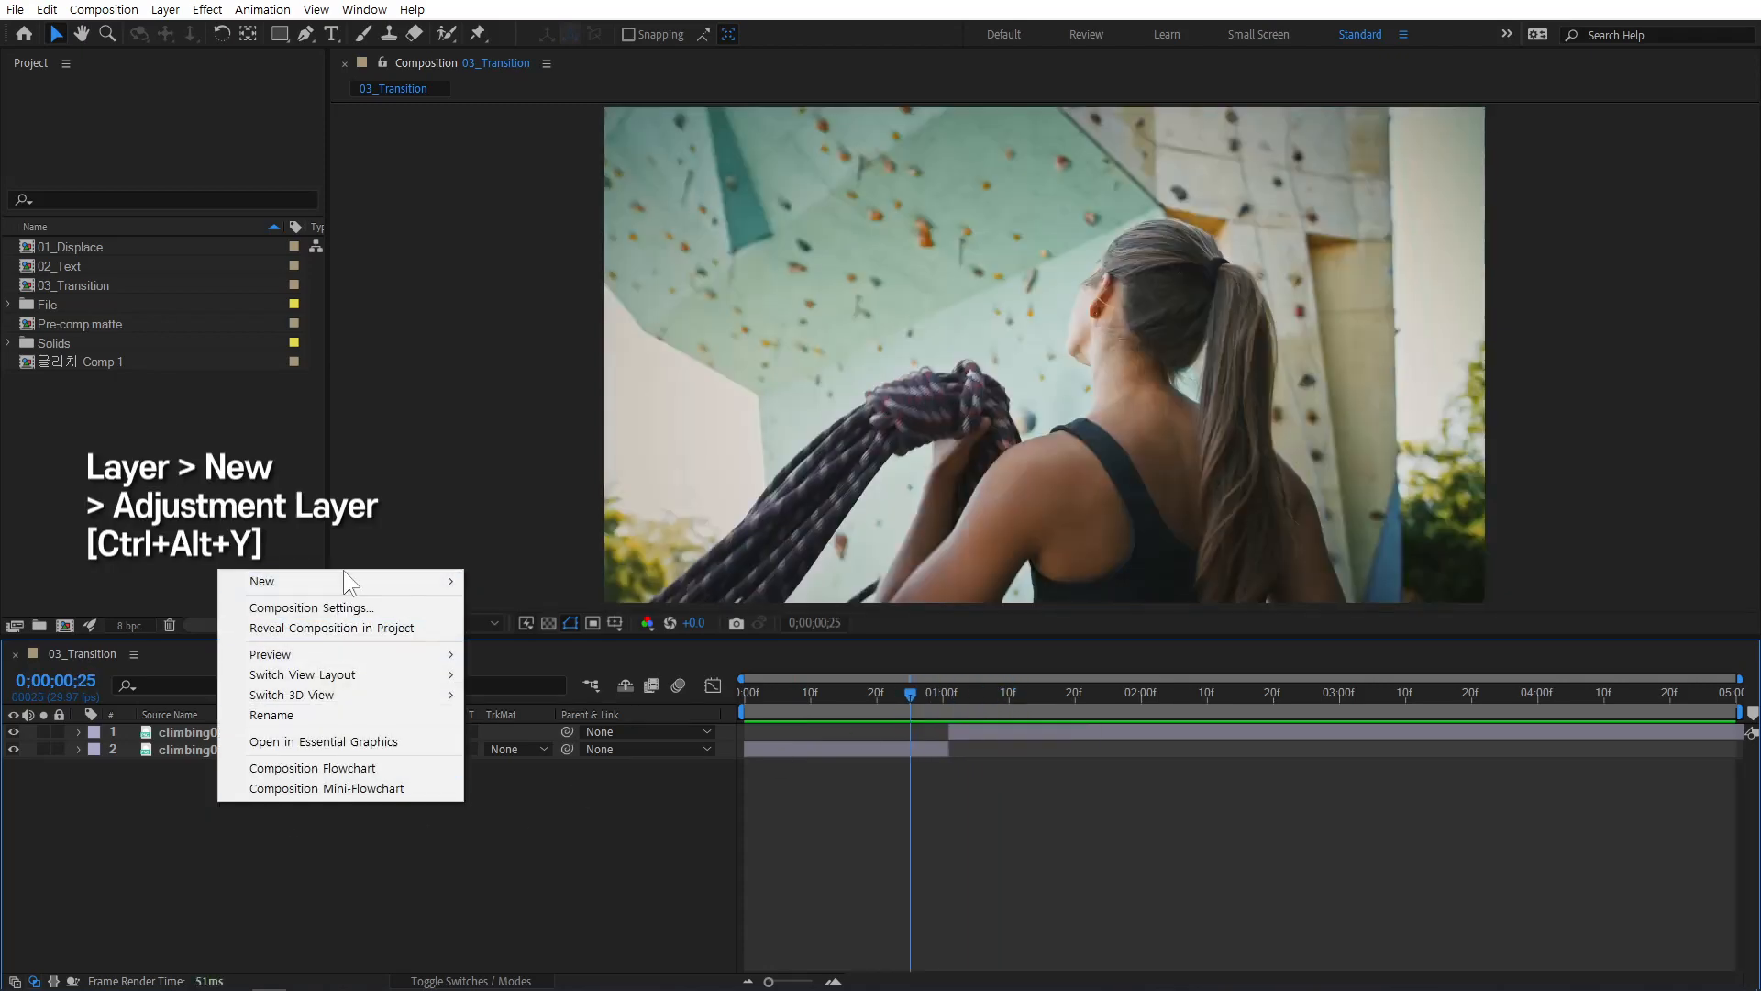
{"action": "mouse_move", "coordinate": [349, 583]}
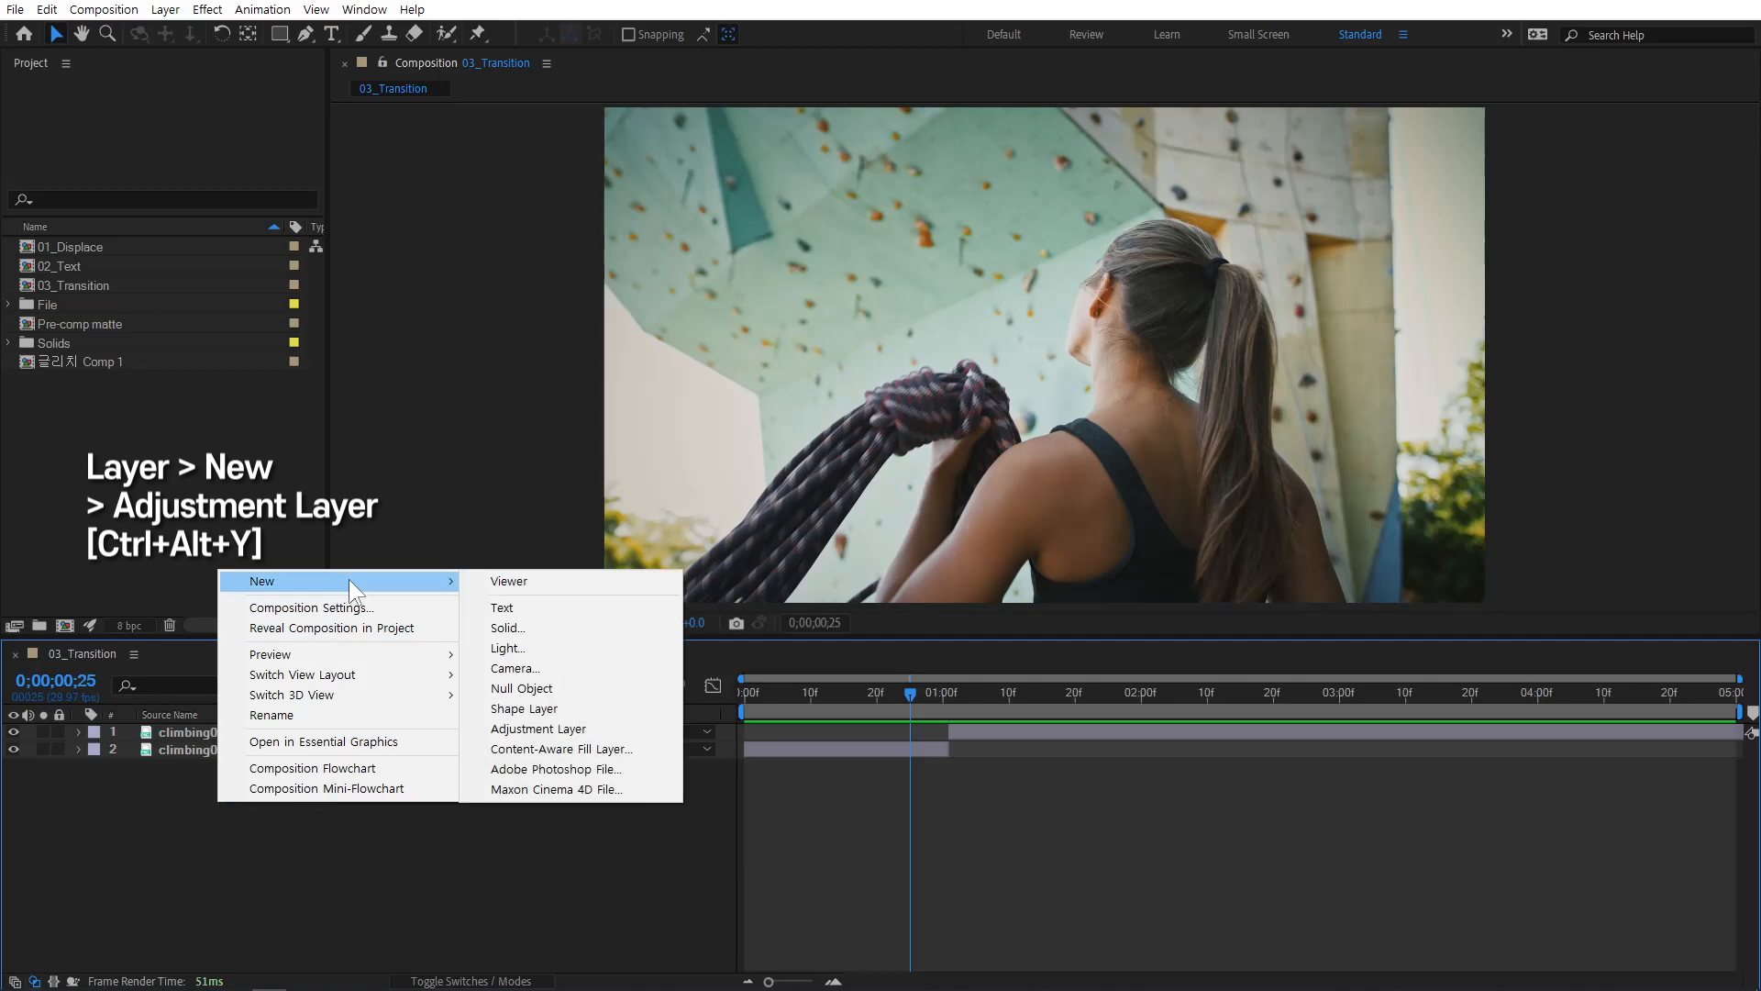
{"action": "left_click", "coordinate": [590, 729]}
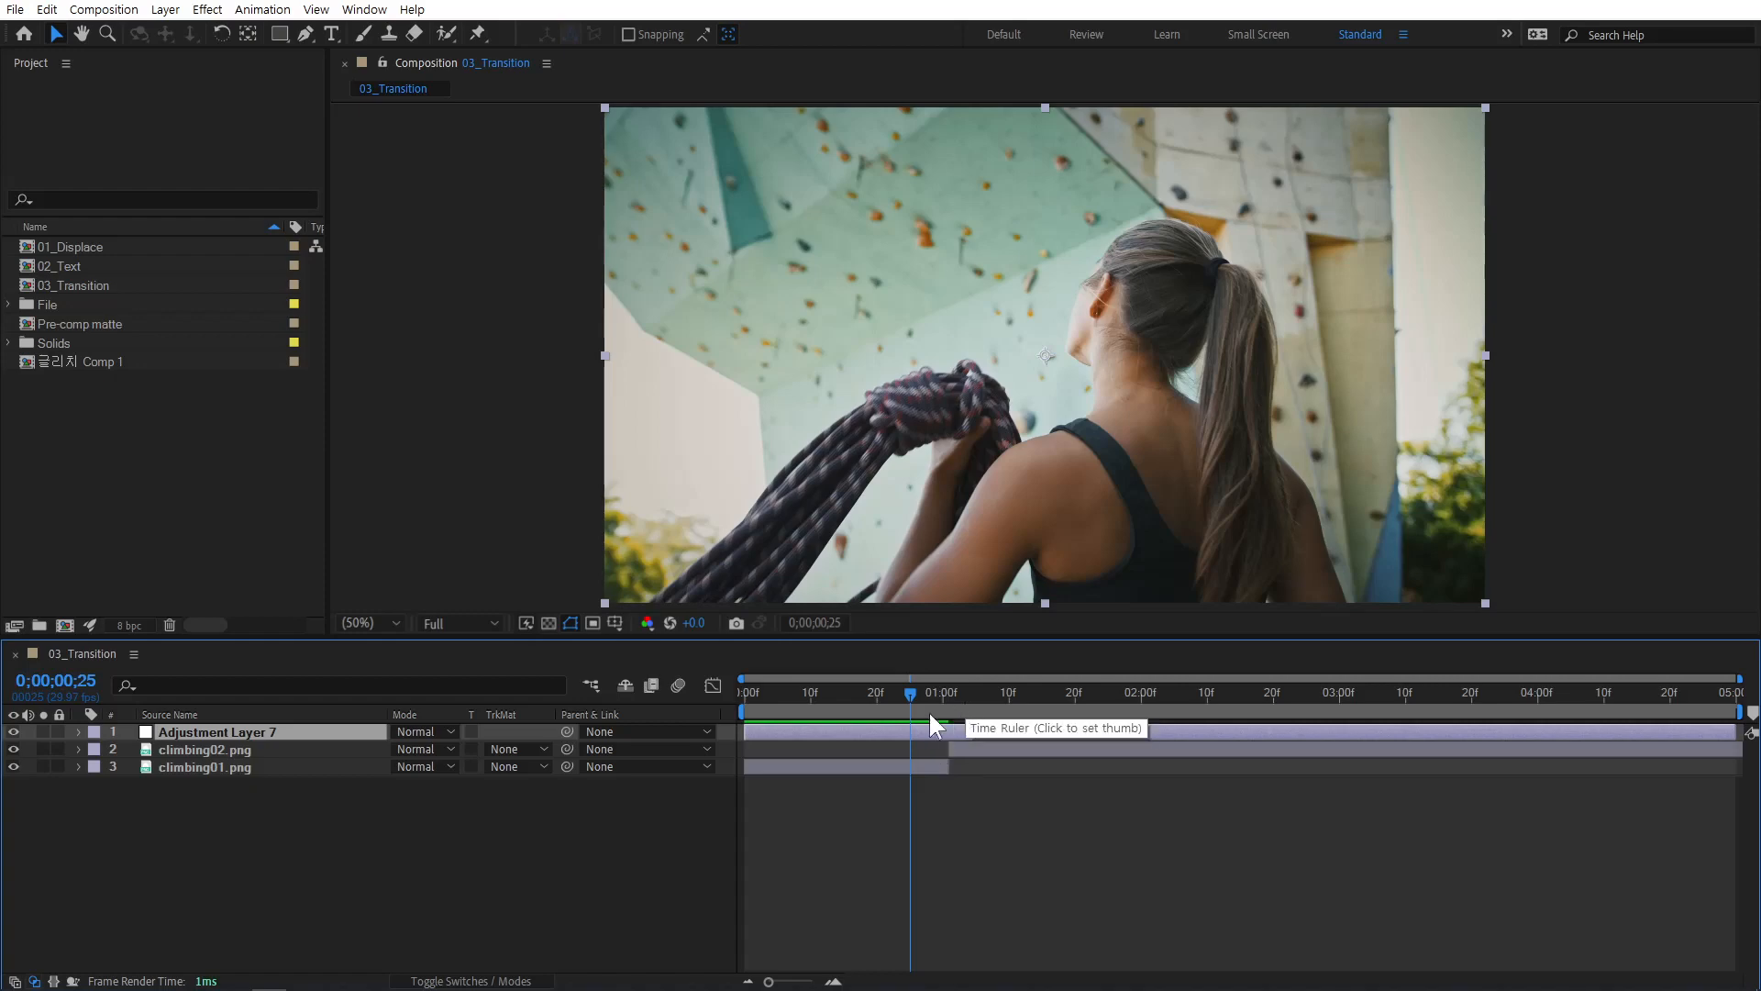
Trim the adjustment layer to span 0;00;00;25 to 0;00;01;05 and shift it one frame later across the cut between the climbing images.
{"action": "key", "text": "bracketleft"}
{"action": "key", "text": "equal"}
{"action": "key", "text": "equal"}
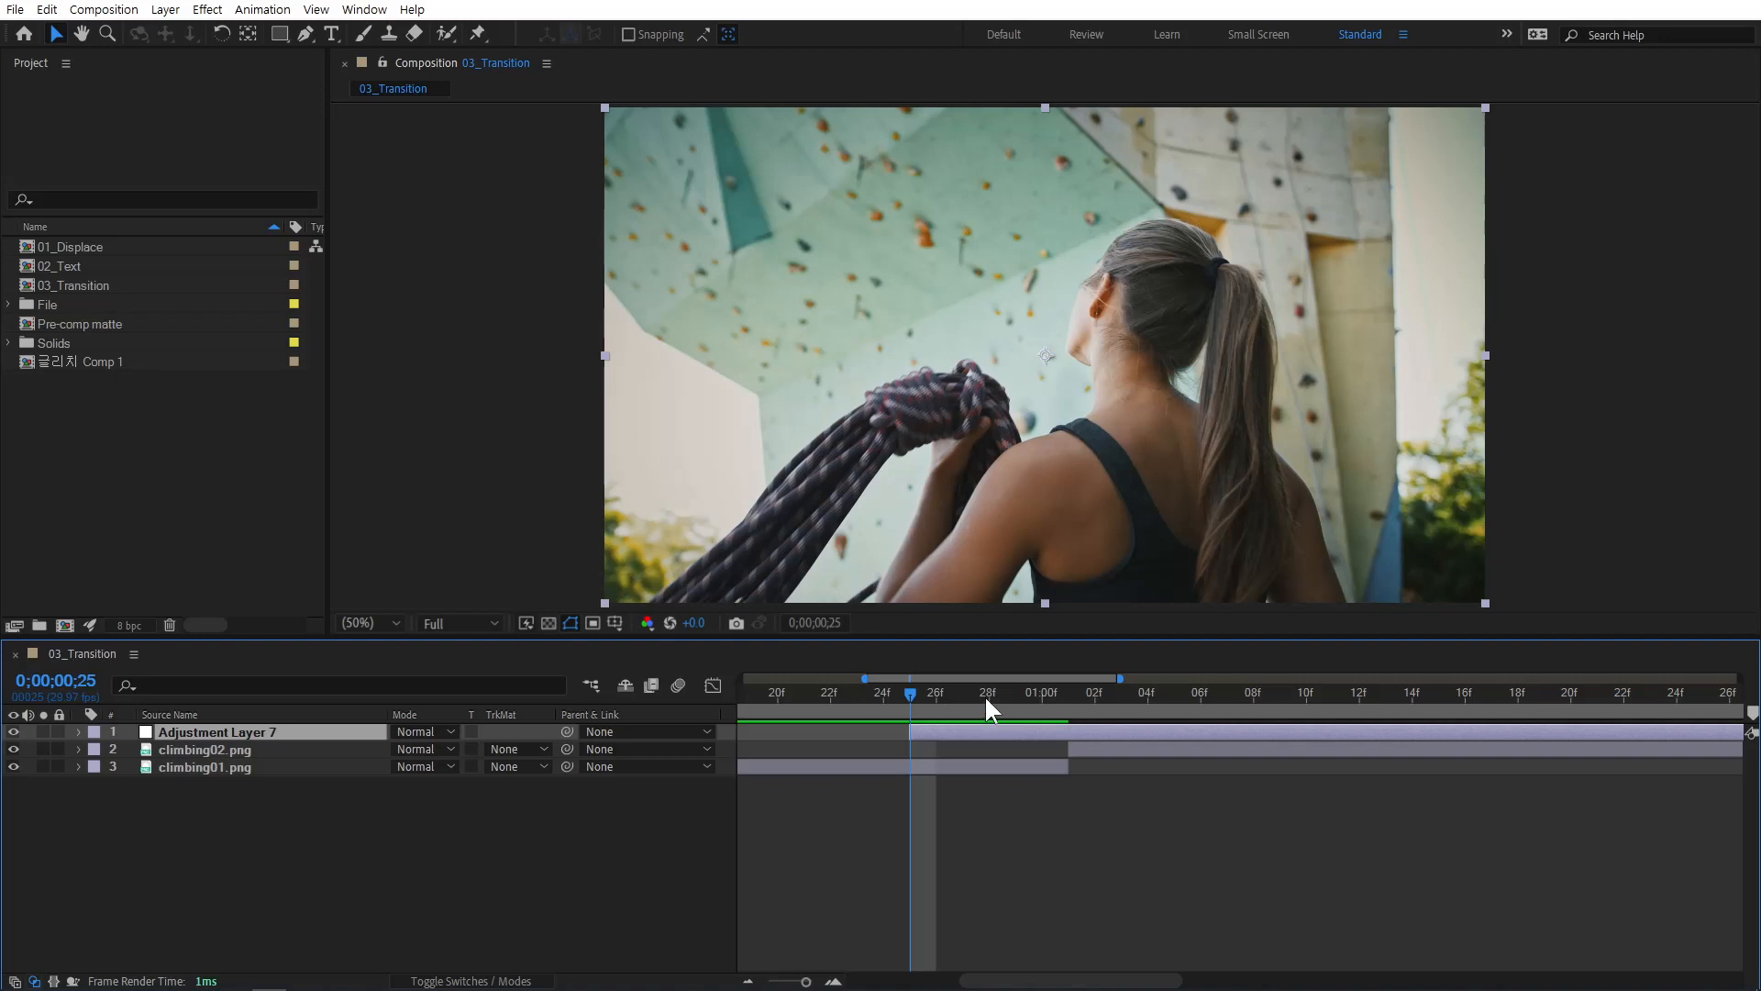
{"action": "key", "text": "shift+Page_Down"}
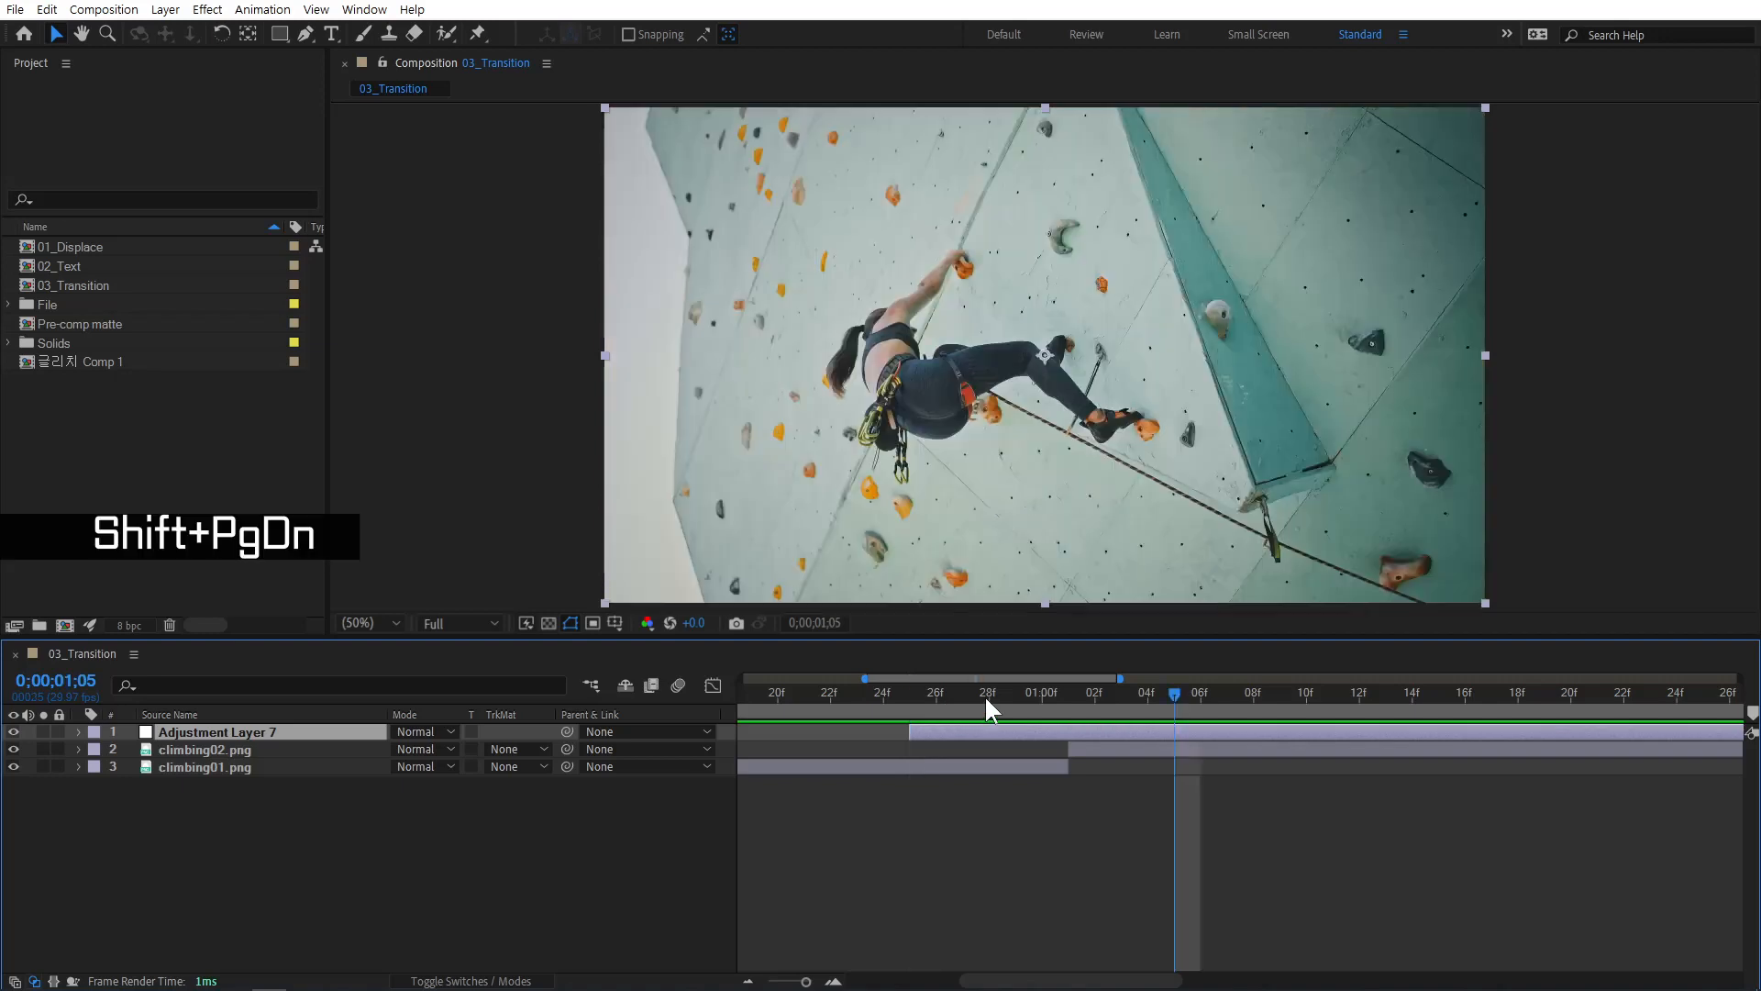
{"action": "key", "text": "alt+bracketright"}
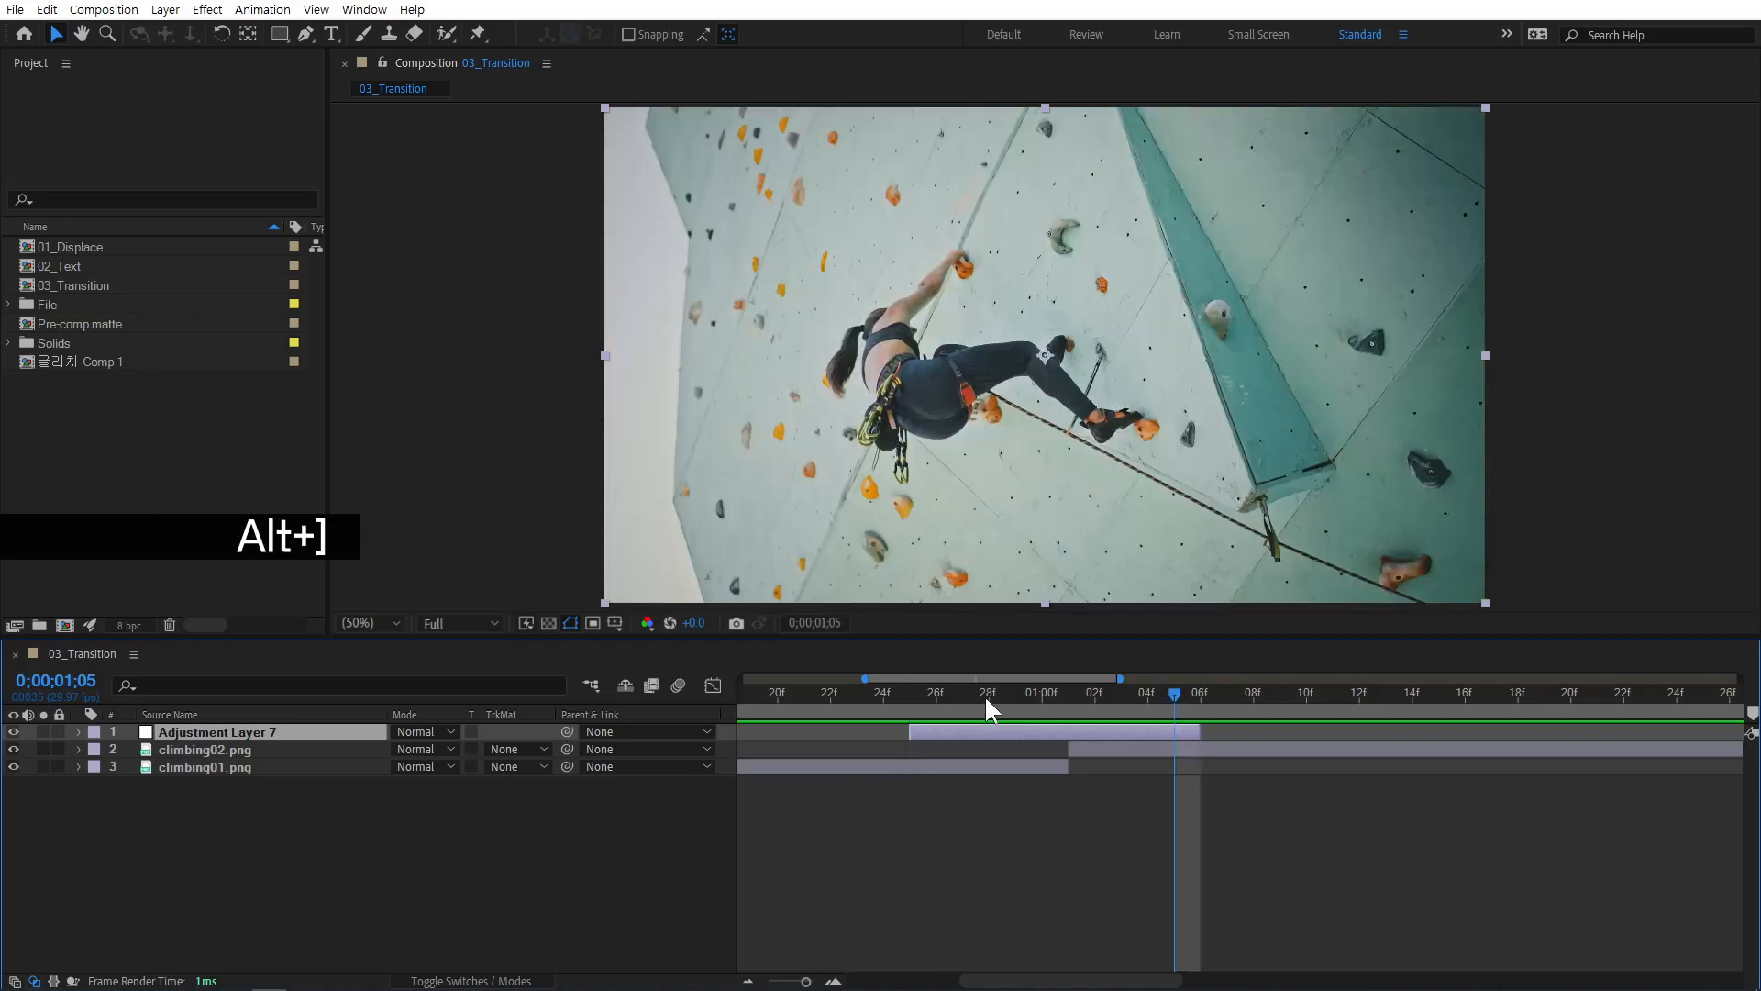
{"action": "left_click_drag", "start_coordinate": [1086, 734], "coordinate": [1120, 728]}
{"action": "left_click", "coordinate": [1069, 692]}
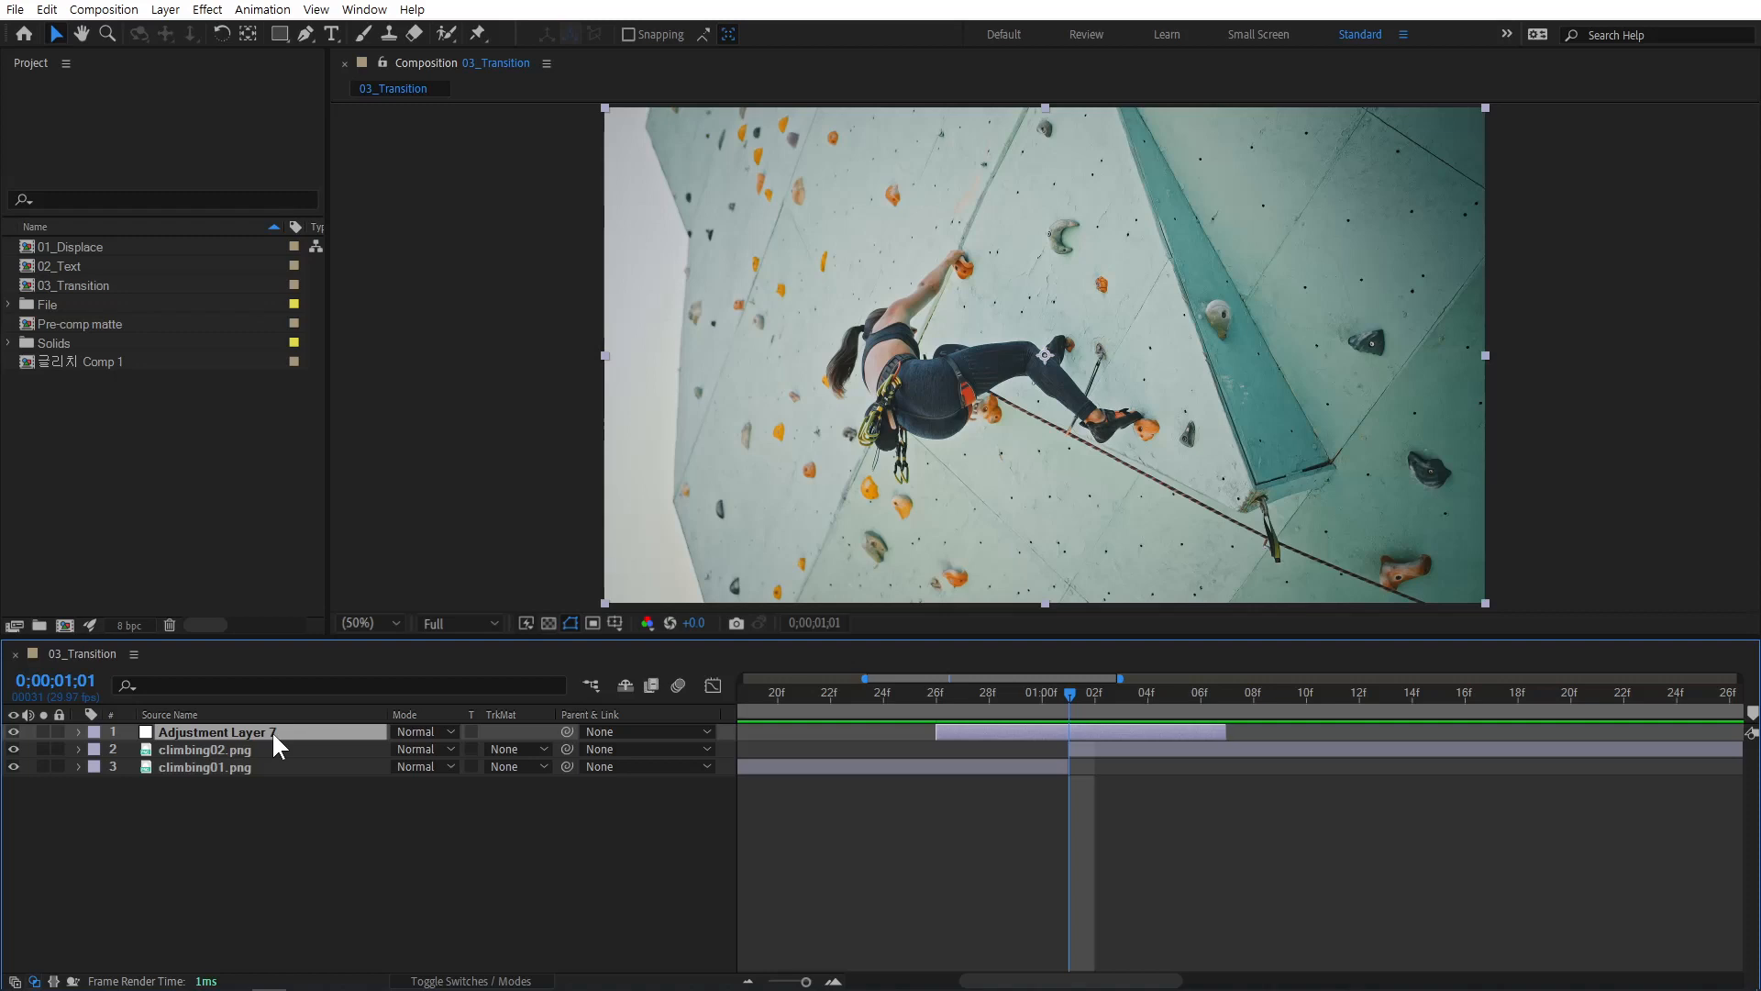
Add Pre-comp matte as the bottom layer of 03_Transition and hide it.
{"action": "left_click", "coordinate": [107, 326]}
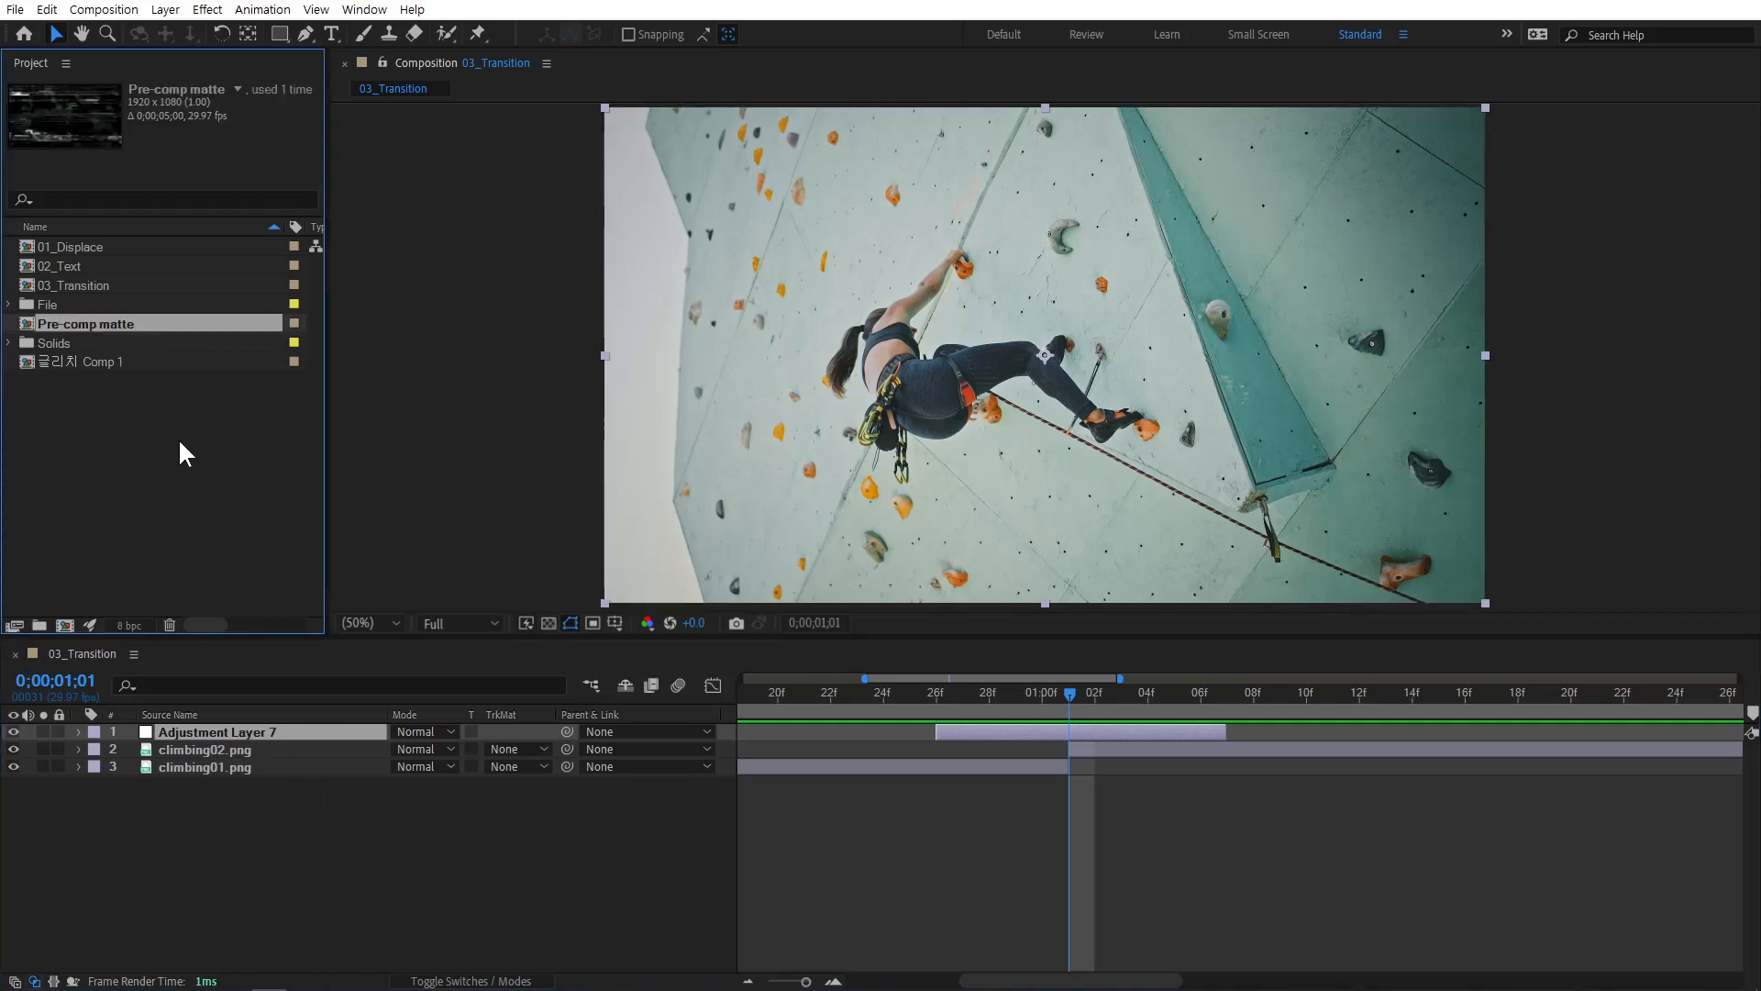
{"action": "left_click_drag", "start_coordinate": [128, 323], "coordinate": [279, 821]}
{"action": "left_click", "coordinate": [14, 783]}
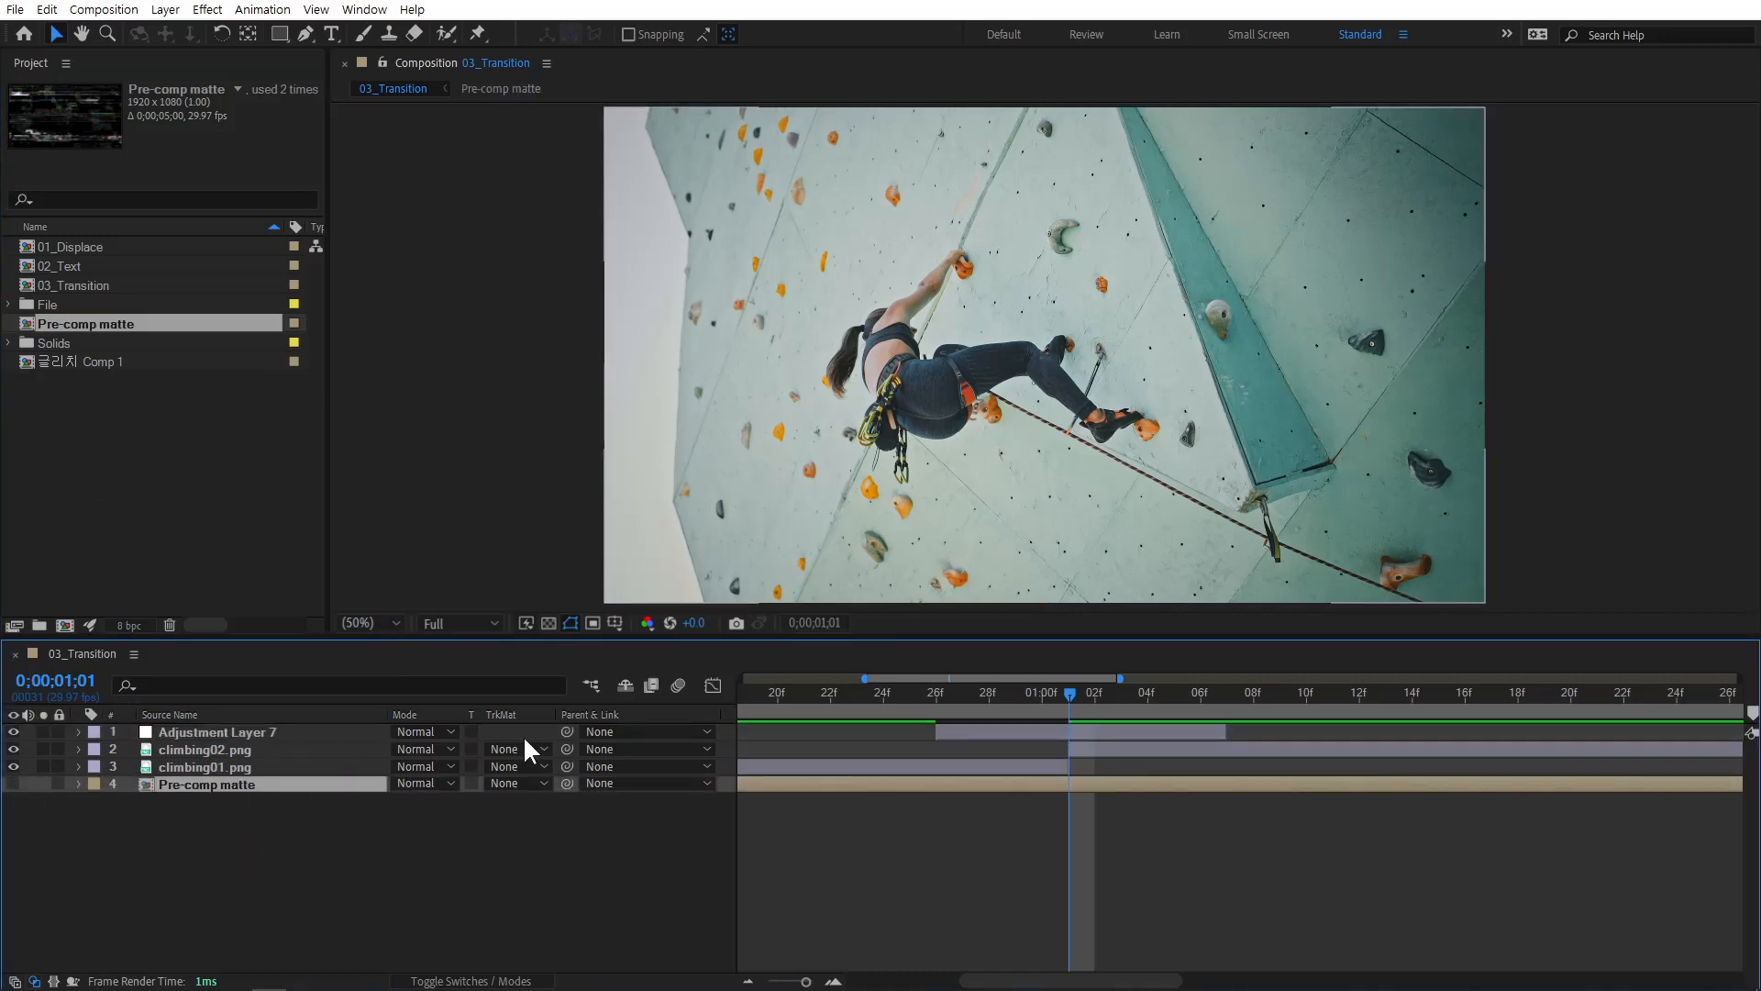
Apply Displacement Map to the adjustment layer and choose the Pre-comp matte layer as its displacement map.
{"action": "left_click", "coordinate": [1042, 732]}
{"action": "right_click", "coordinate": [1043, 734]}
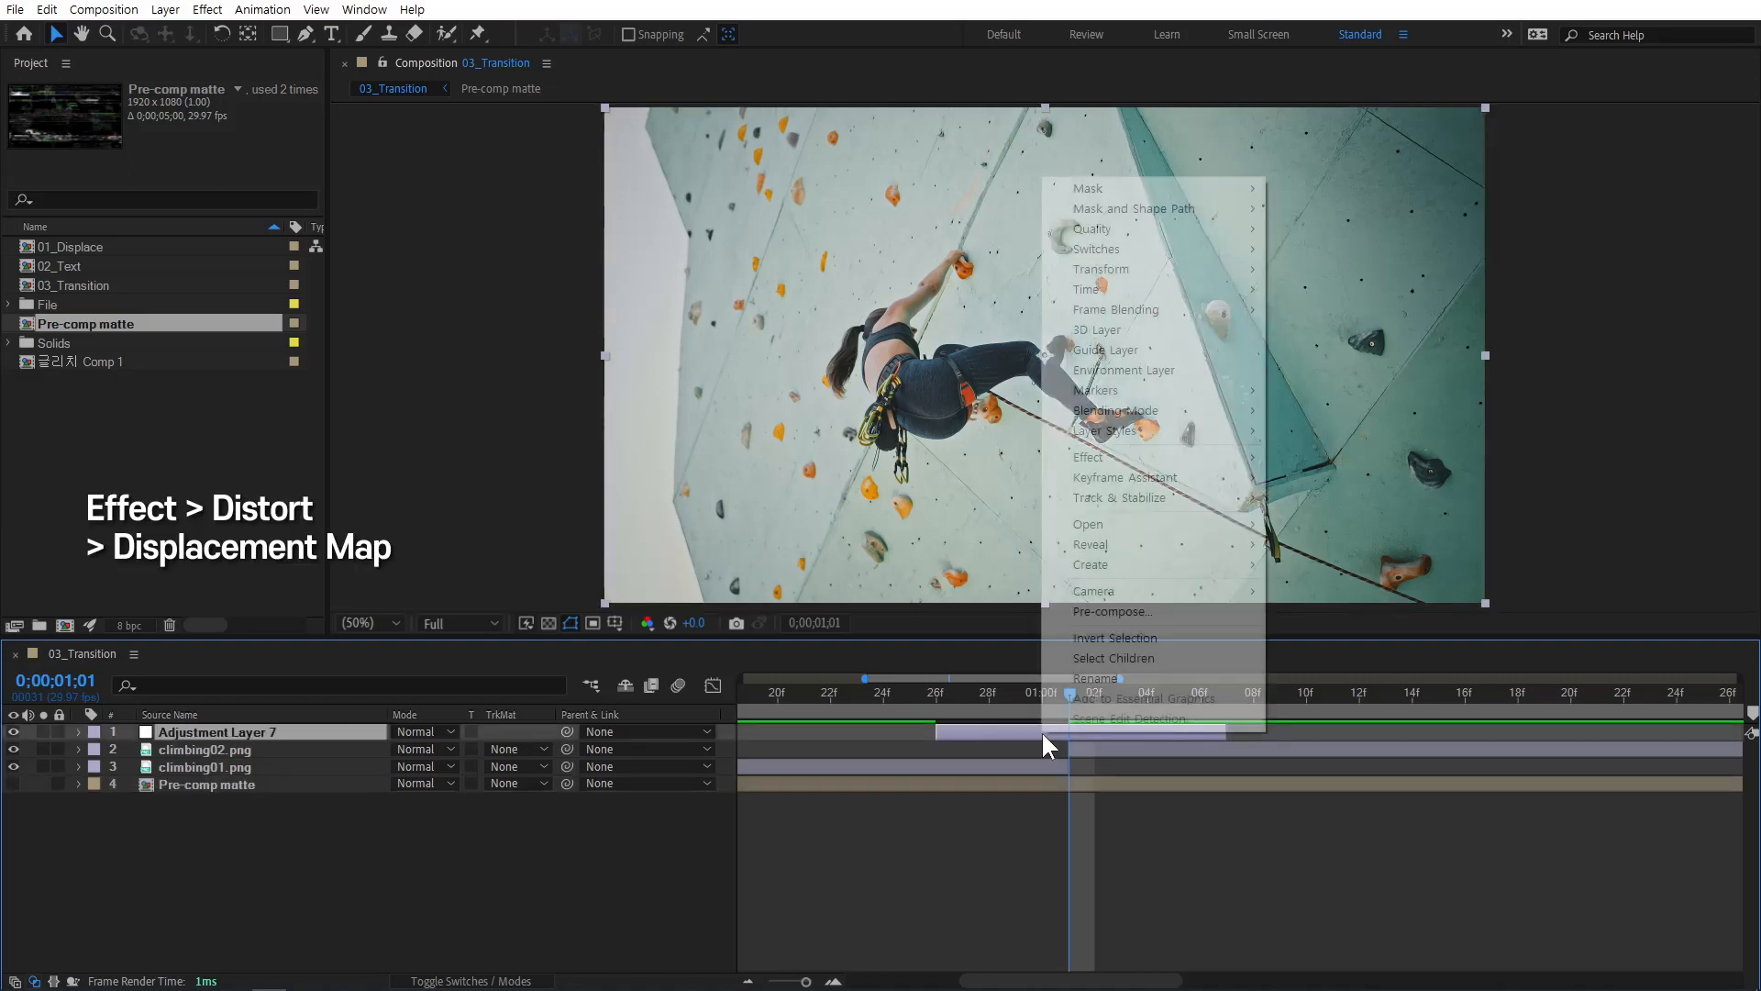
{"action": "mouse_move", "coordinate": [1091, 458]}
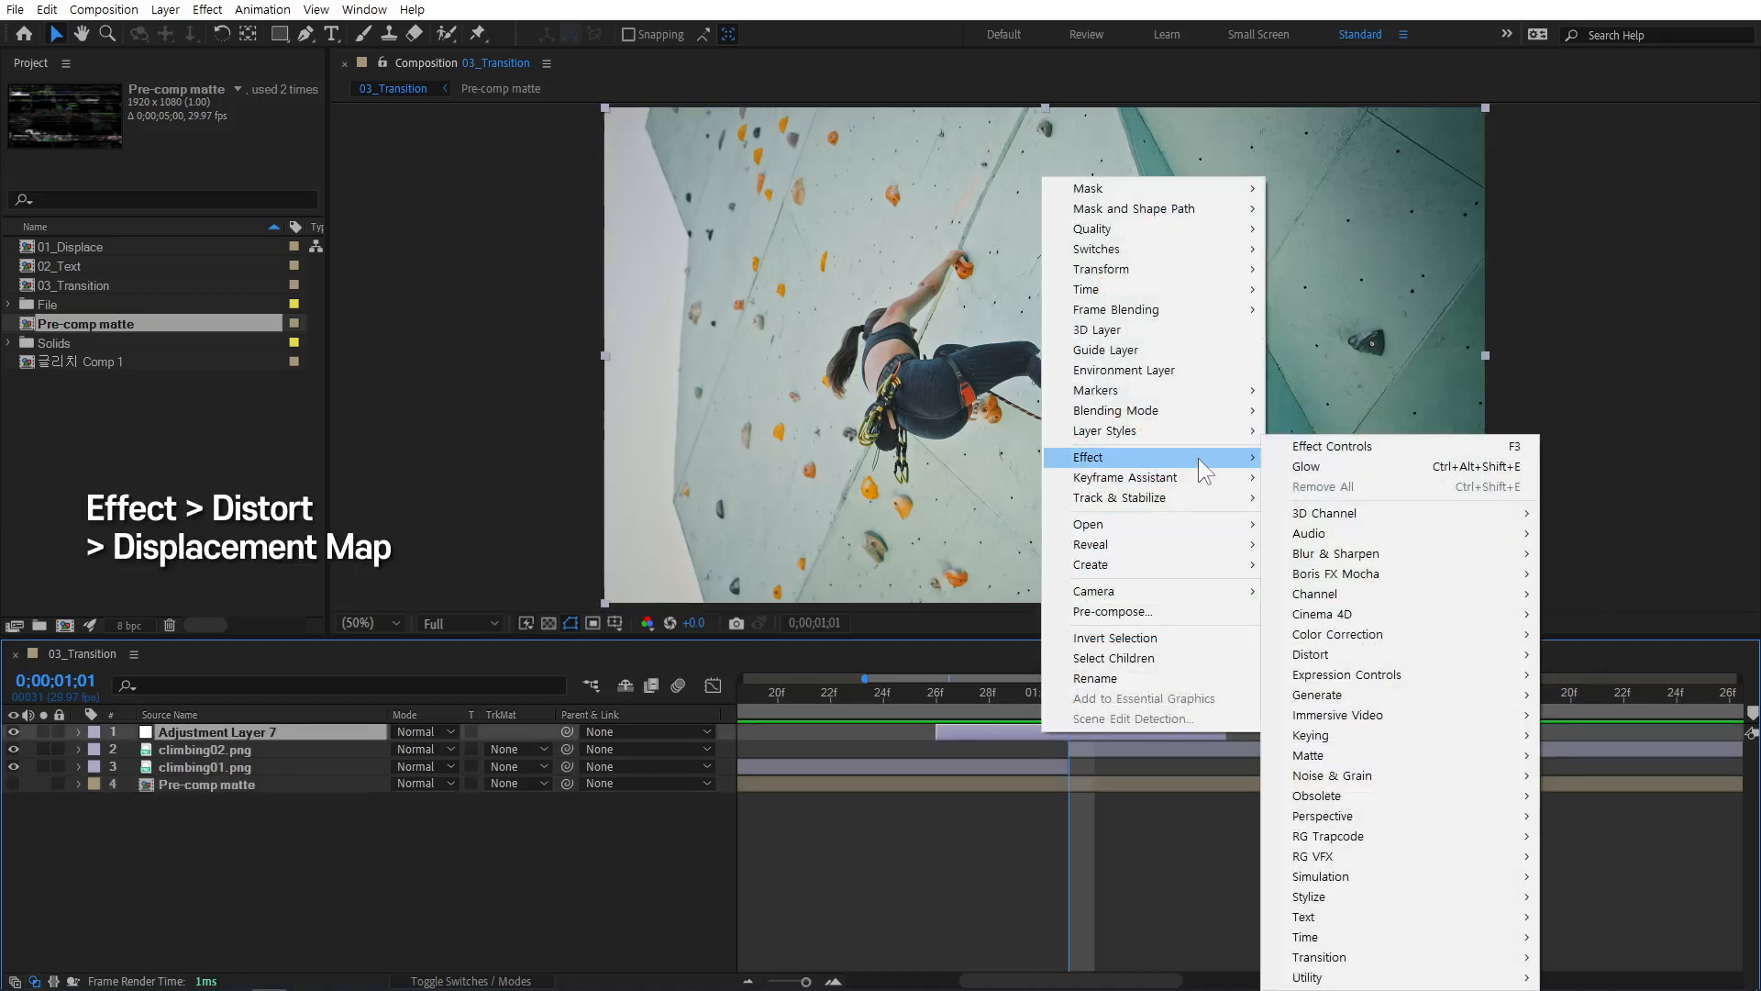
{"action": "mouse_move", "coordinate": [1393, 668]}
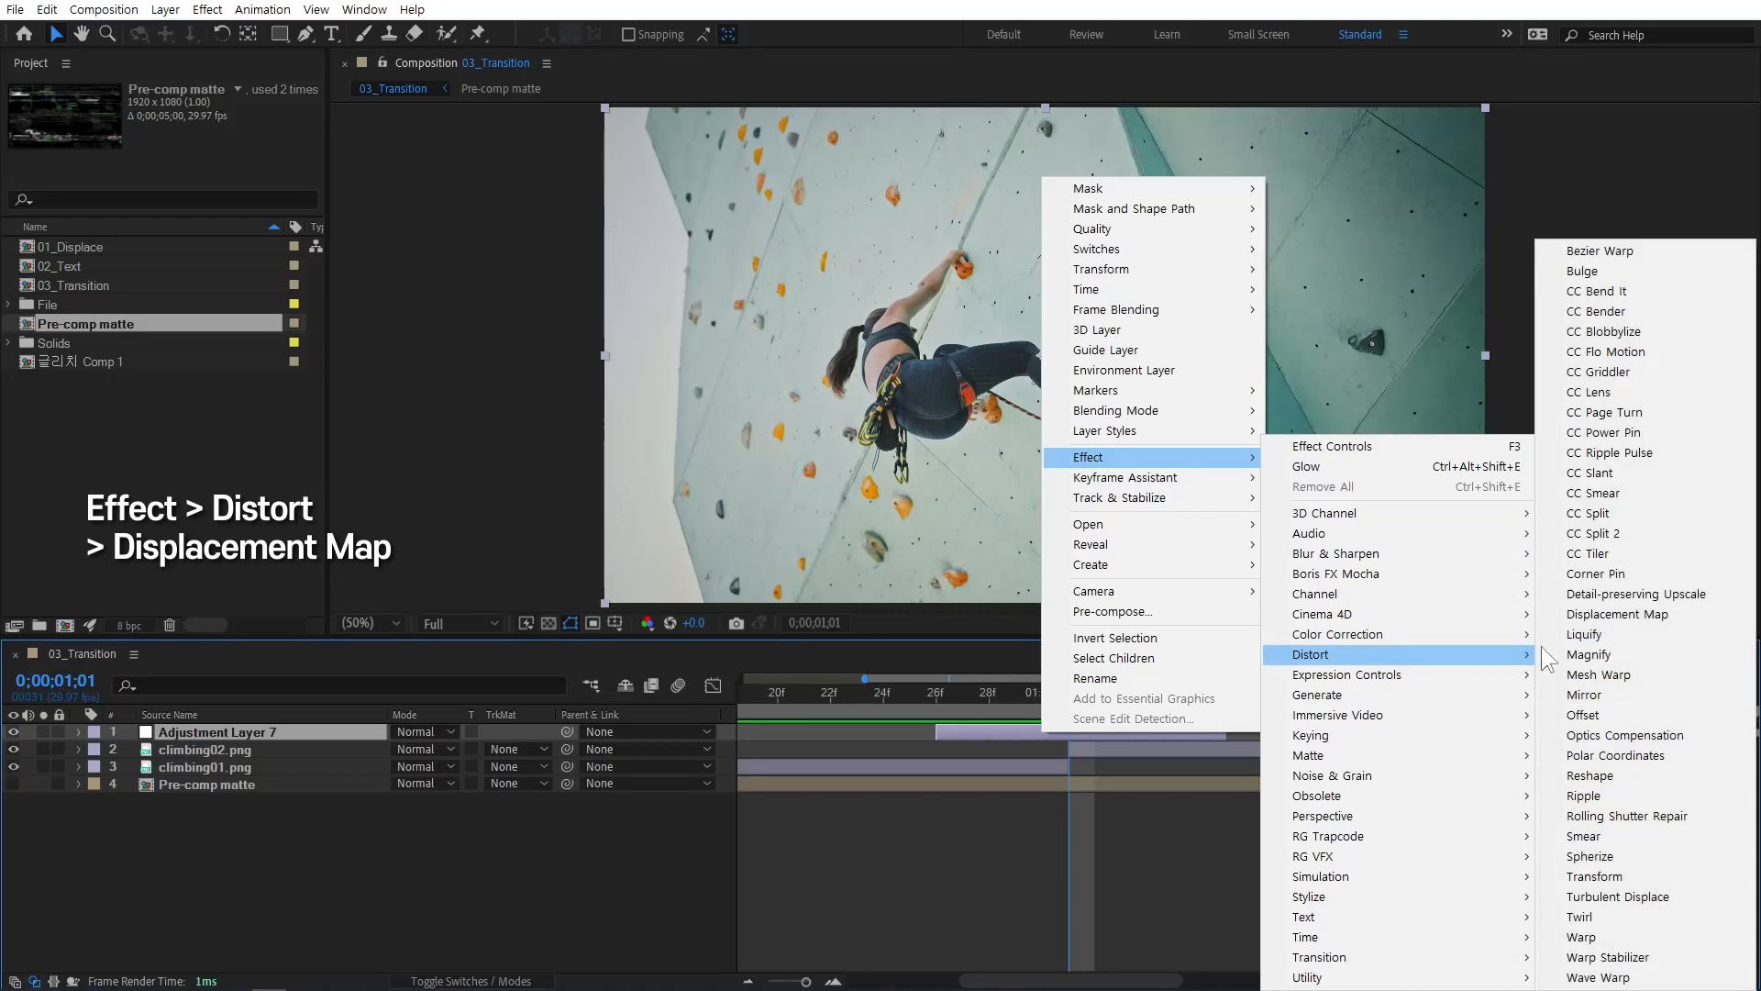
{"action": "left_click", "coordinate": [1662, 630]}
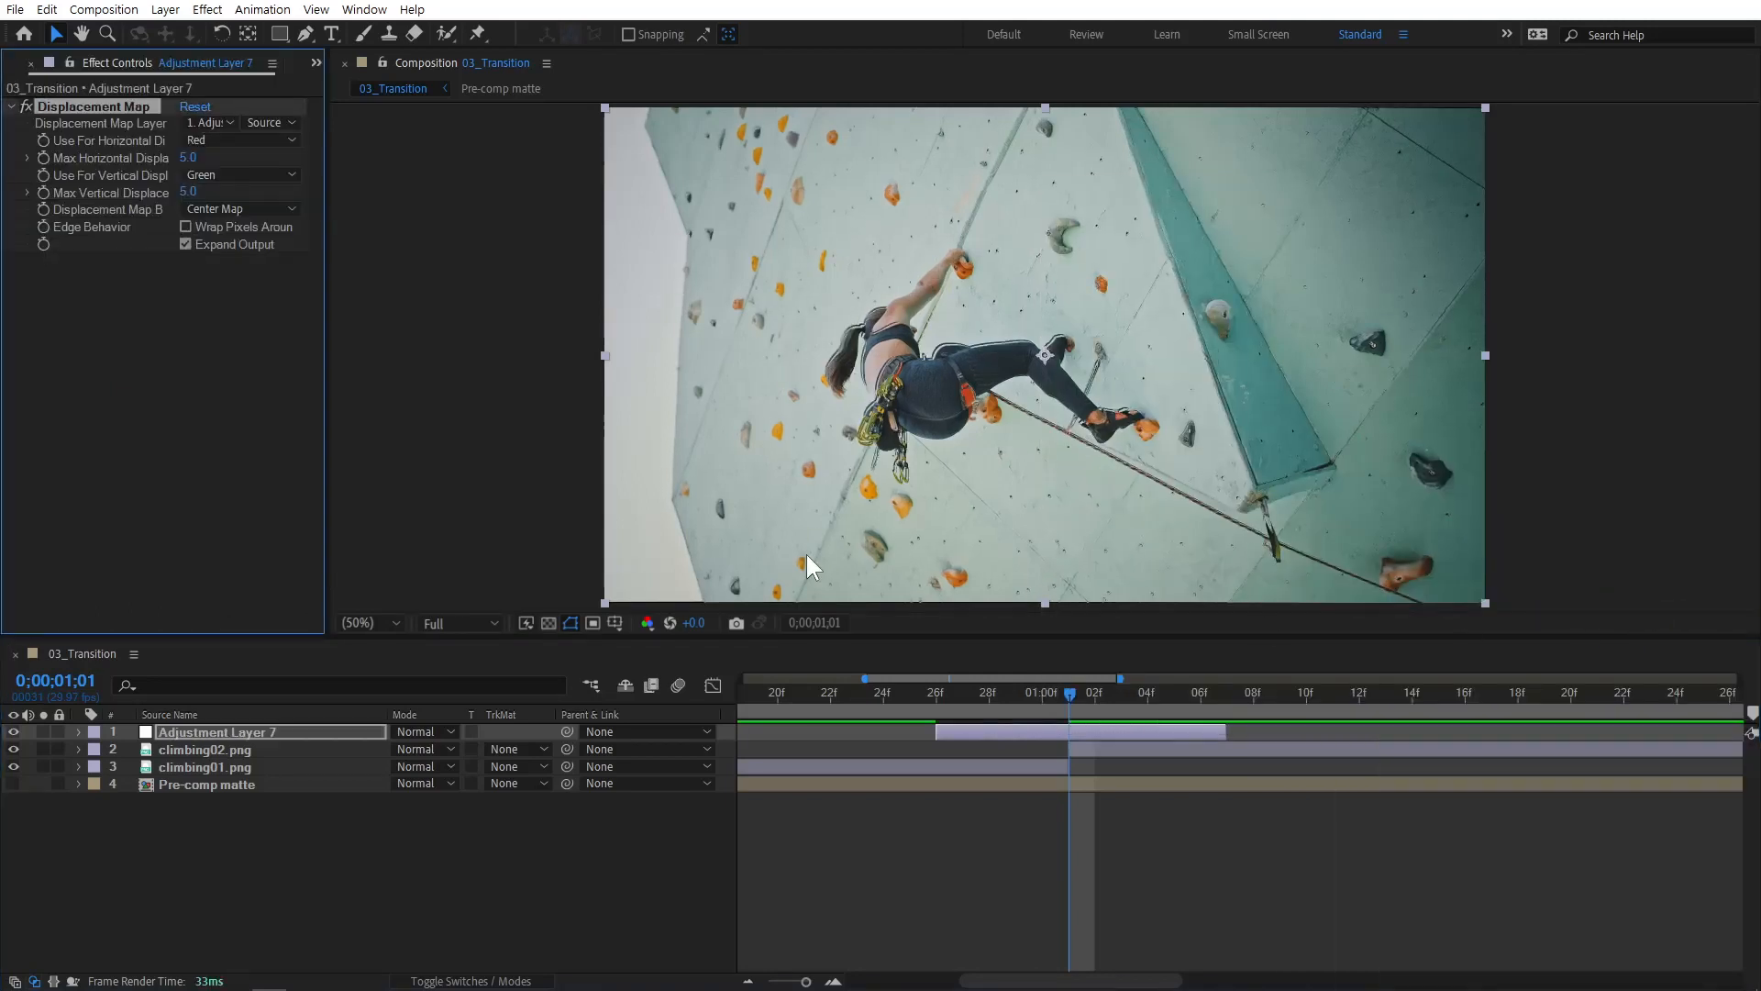
{"action": "left_click", "coordinate": [216, 122]}
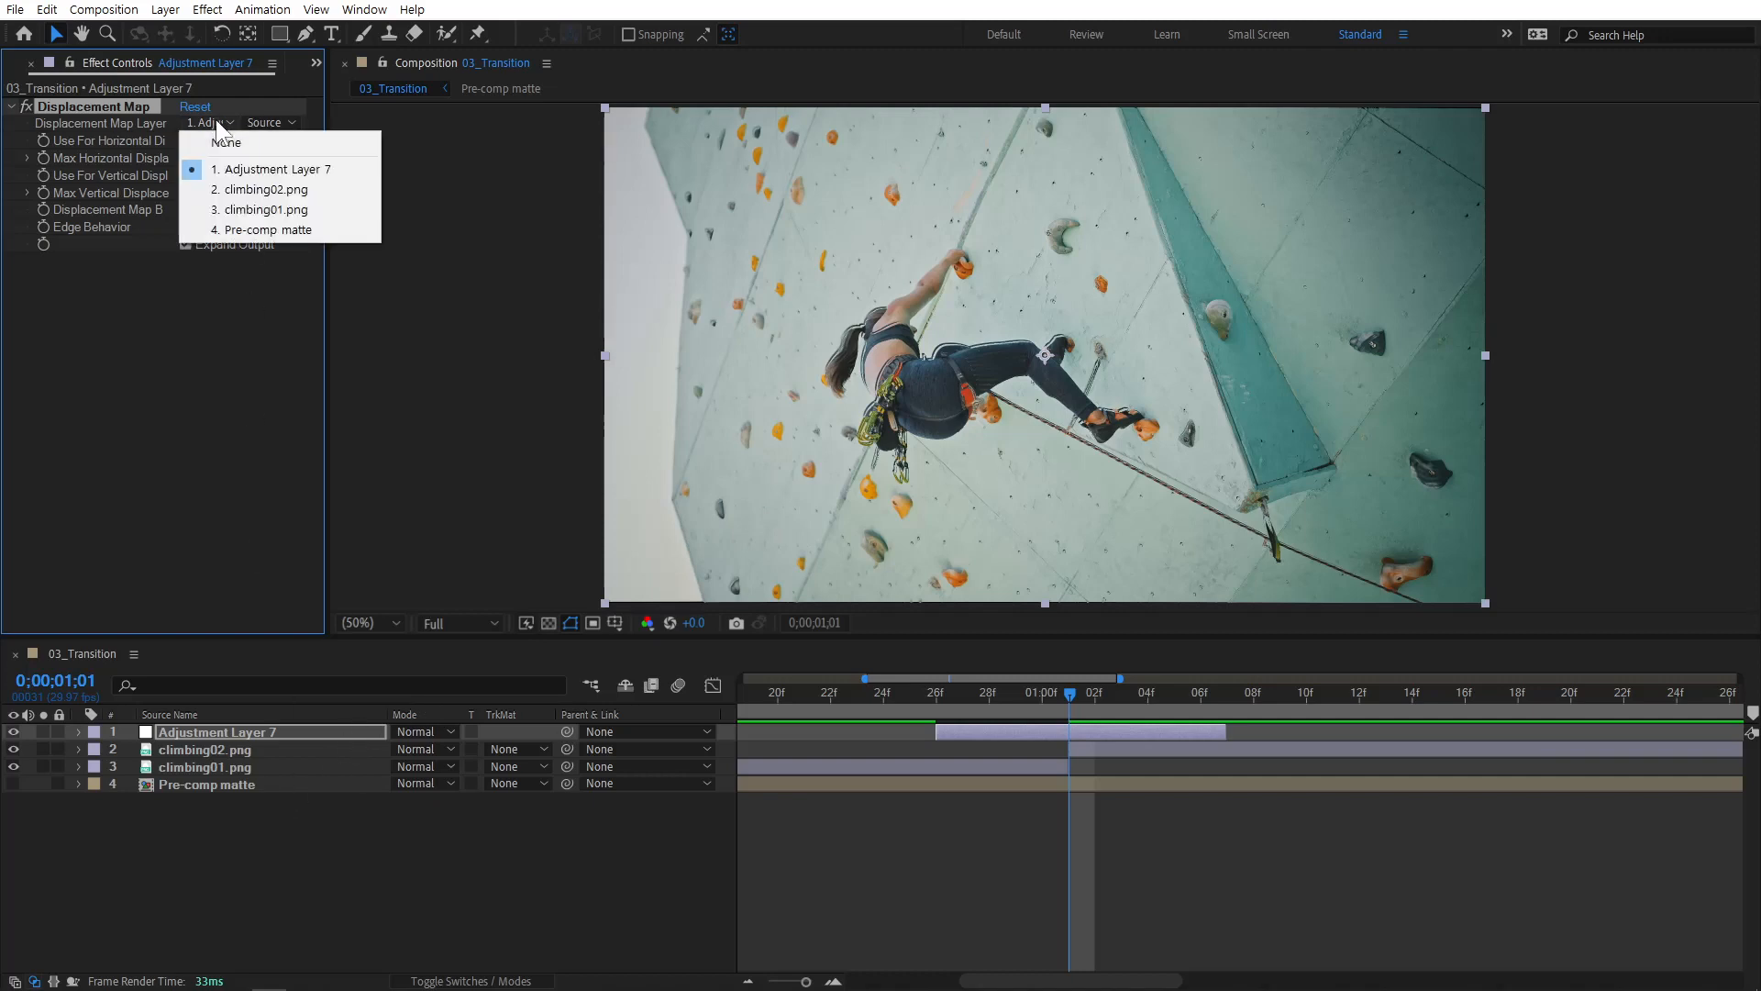
{"action": "left_click", "coordinate": [300, 231]}
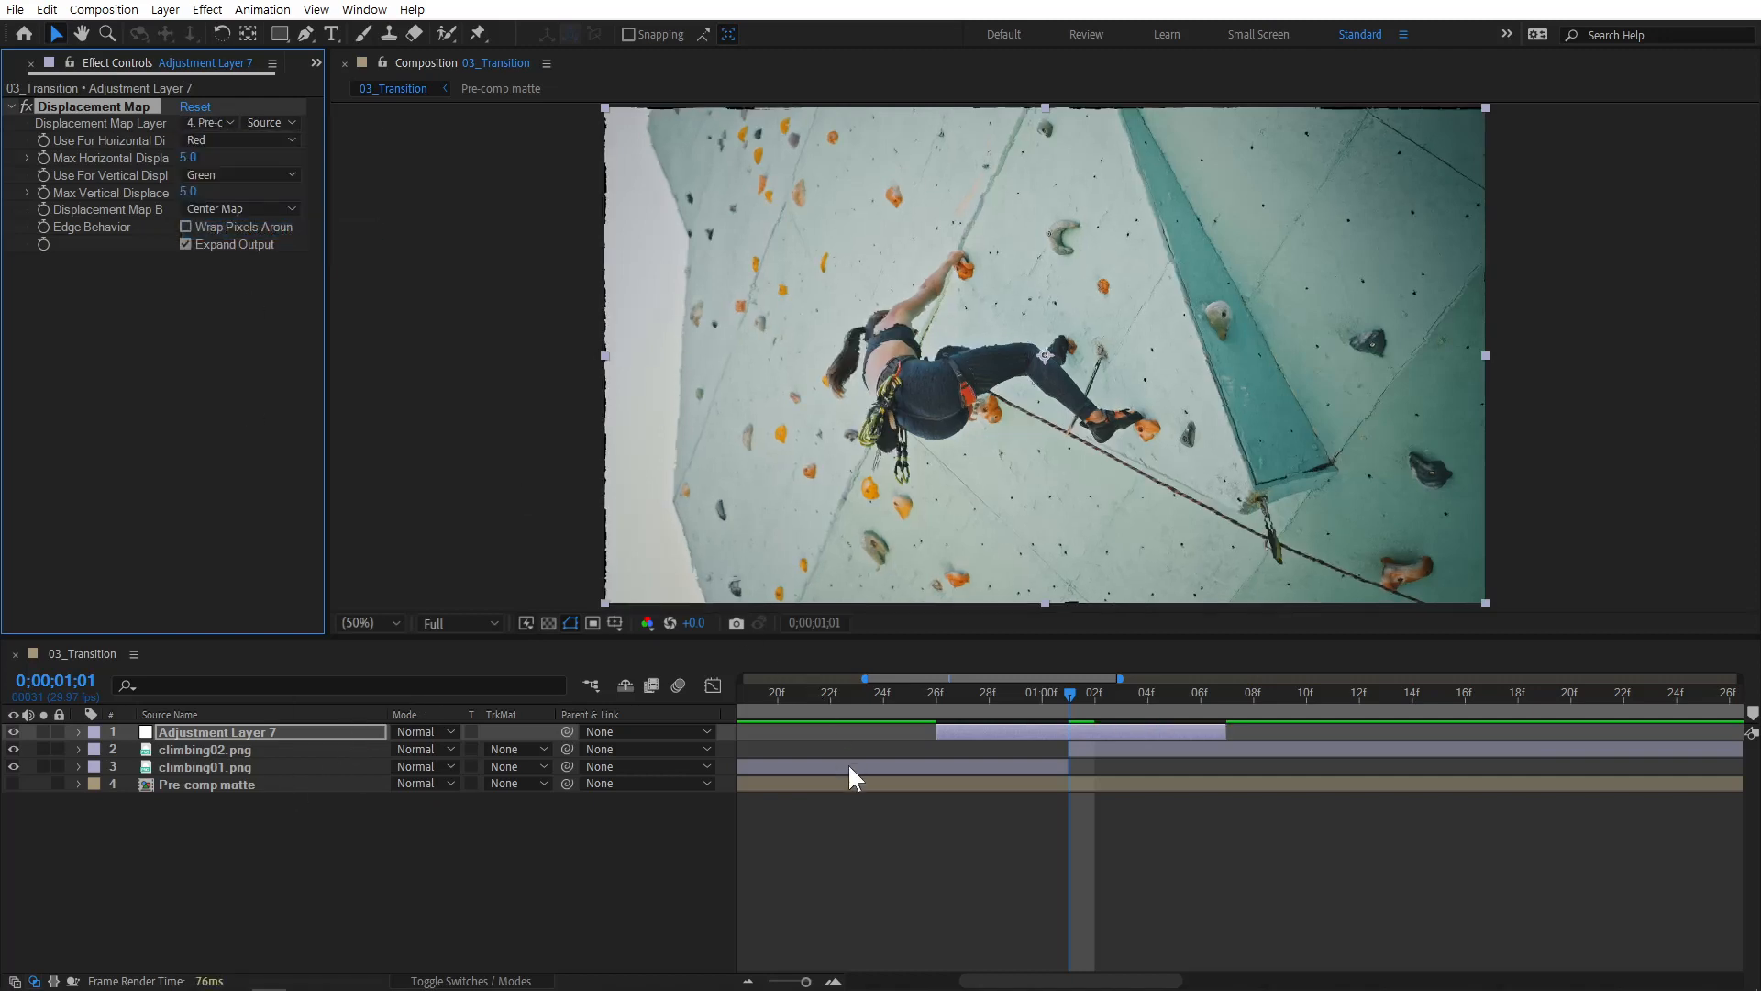
Set the Displacement Map's Max Horizontal and Max Vertical Displacement both to 60.
{"action": "left_click_drag", "start_coordinate": [194, 157], "coordinate": [248, 192]}
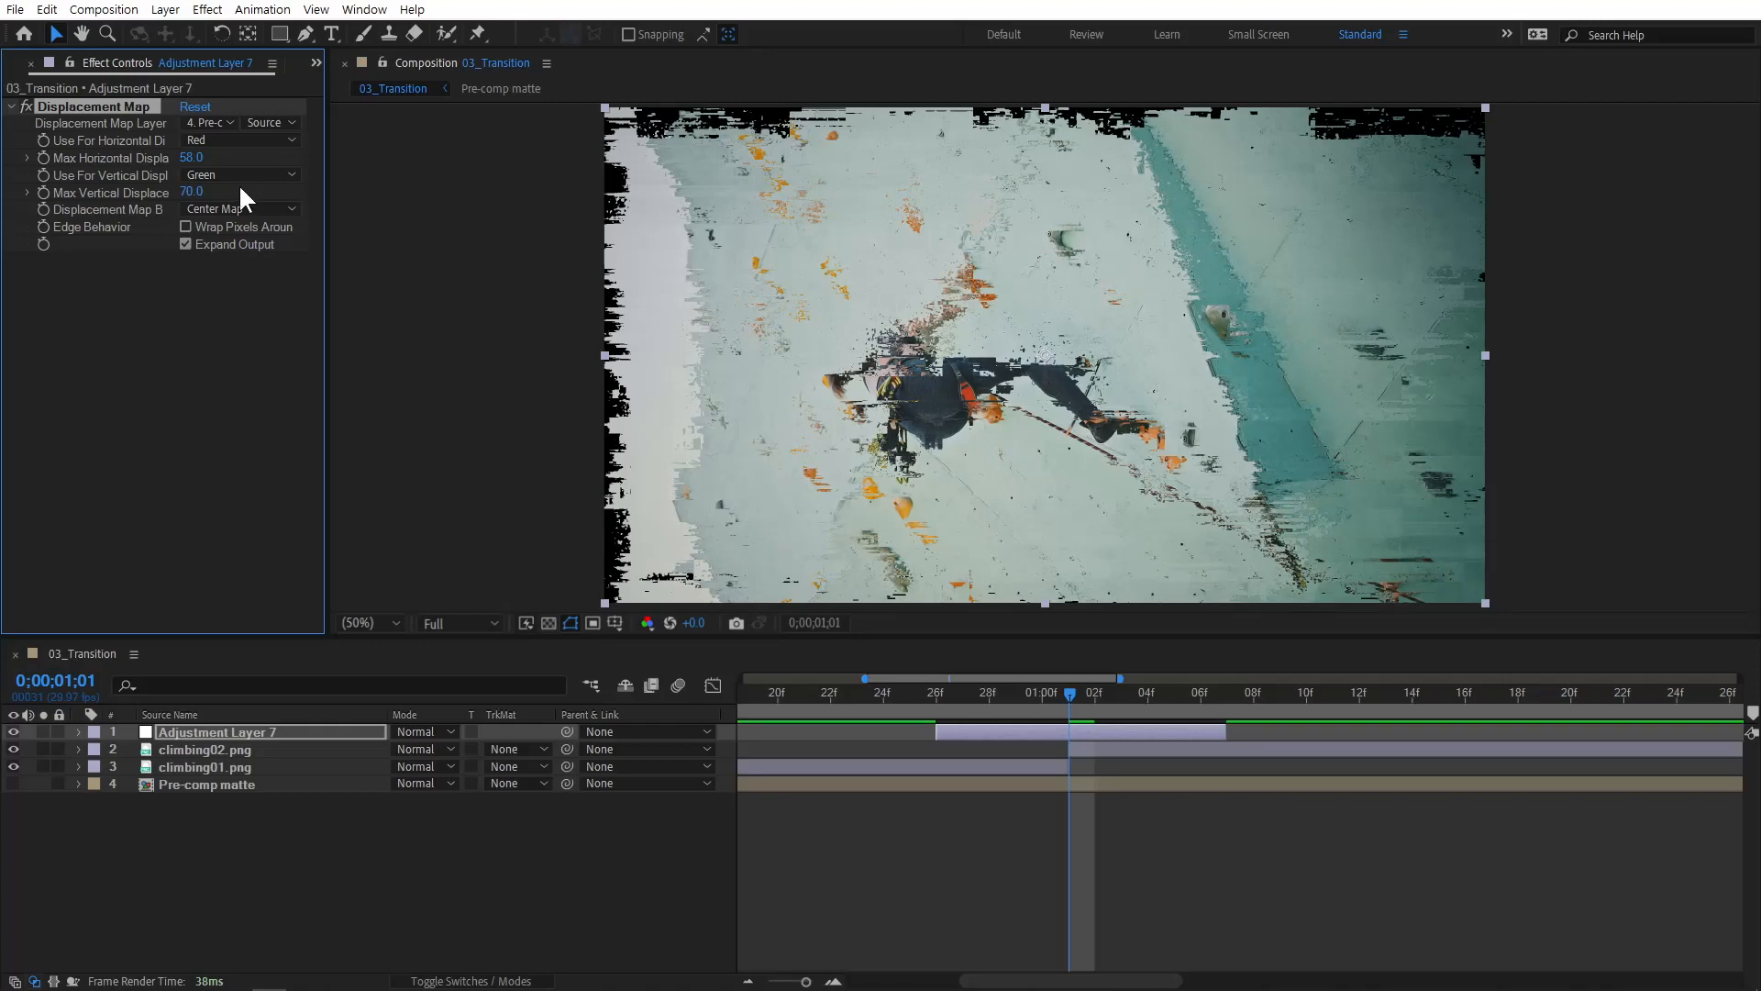
{"action": "left_click", "coordinate": [194, 158]}
{"action": "type", "text": "60"}
{"action": "key", "text": "Return"}
{"action": "left_click", "coordinate": [193, 192]}
{"action": "type", "text": "60"}
{"action": "key", "text": "Return"}
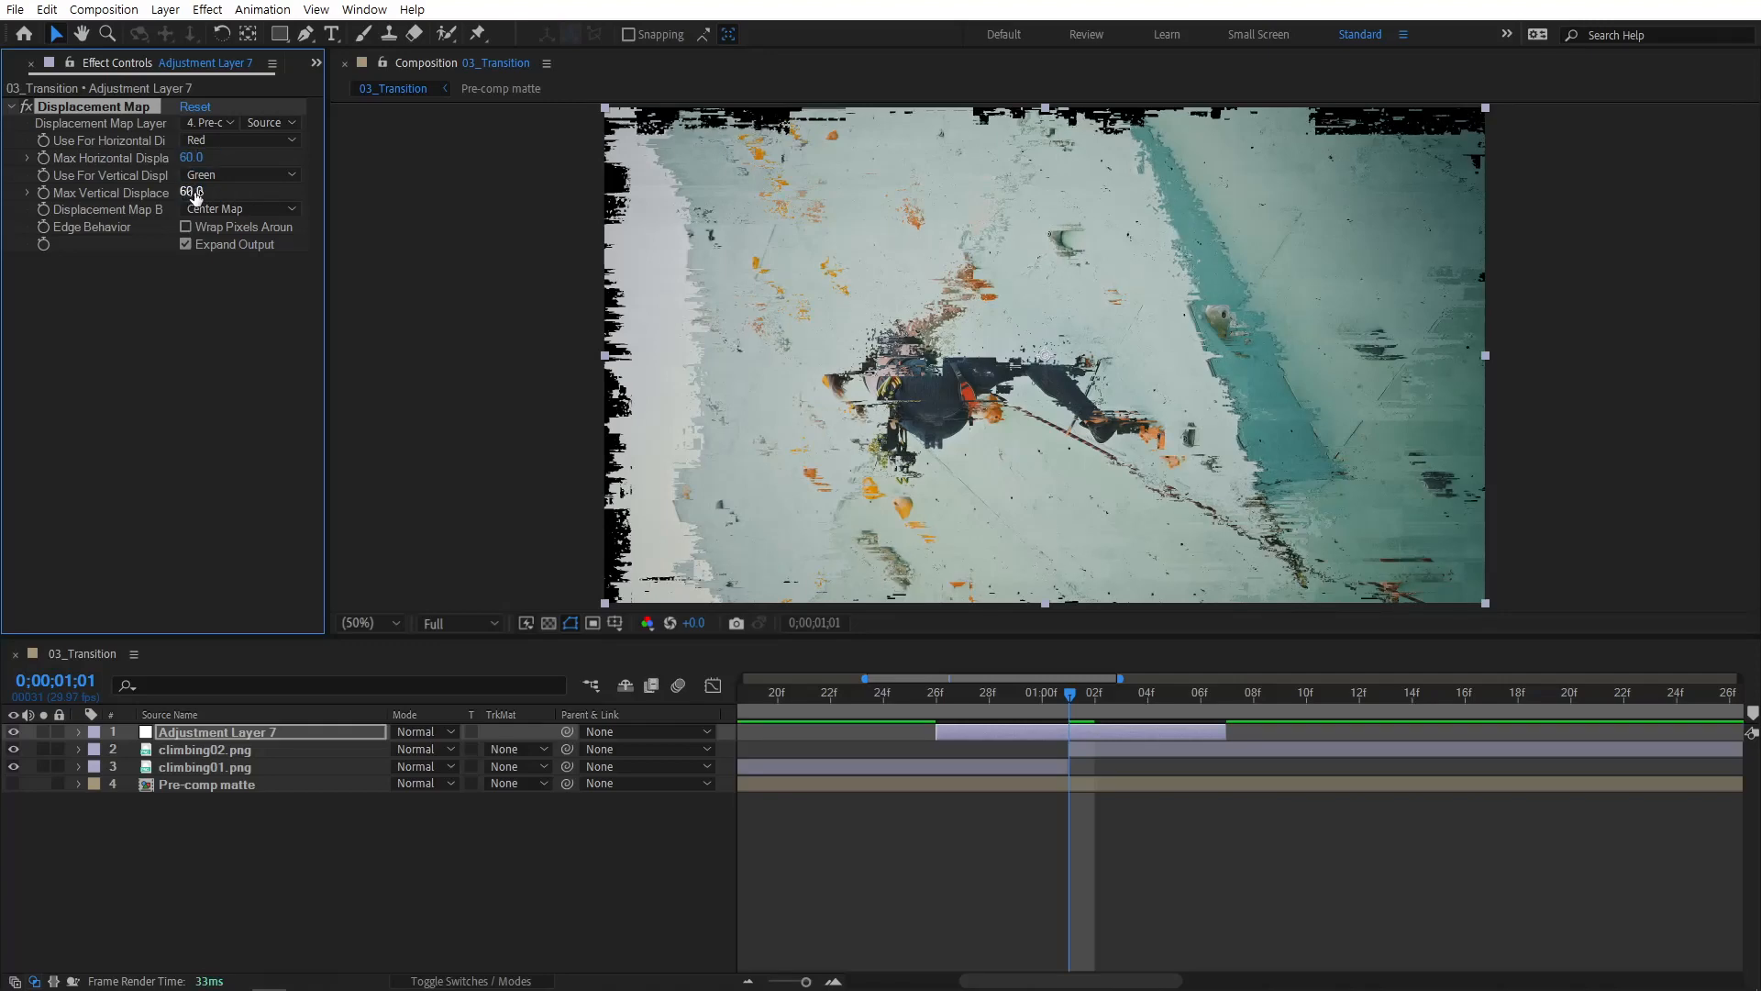
Start keyframing Max Horizontal and Max Vertical Displacement at 0;00;01;01 and reveal the adjustment layer's keyframes.
{"action": "left_click_drag", "start_coordinate": [917, 692], "coordinate": [1076, 723]}
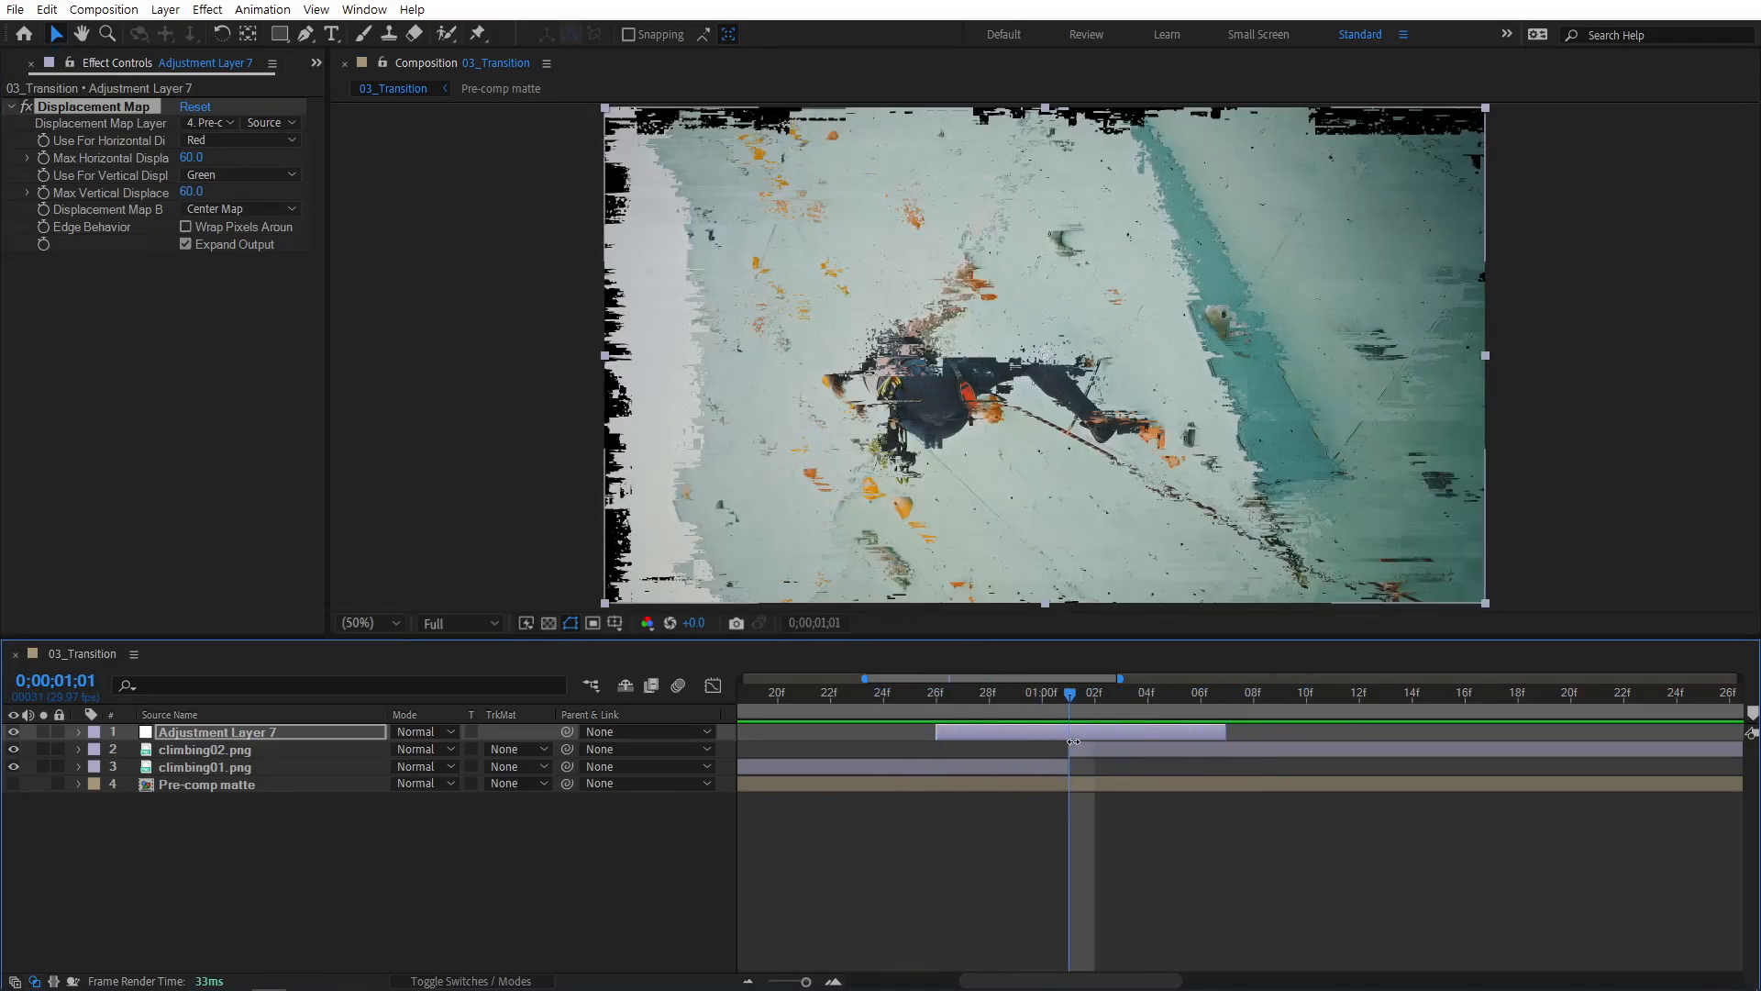
{"action": "left_click", "coordinate": [1067, 732]}
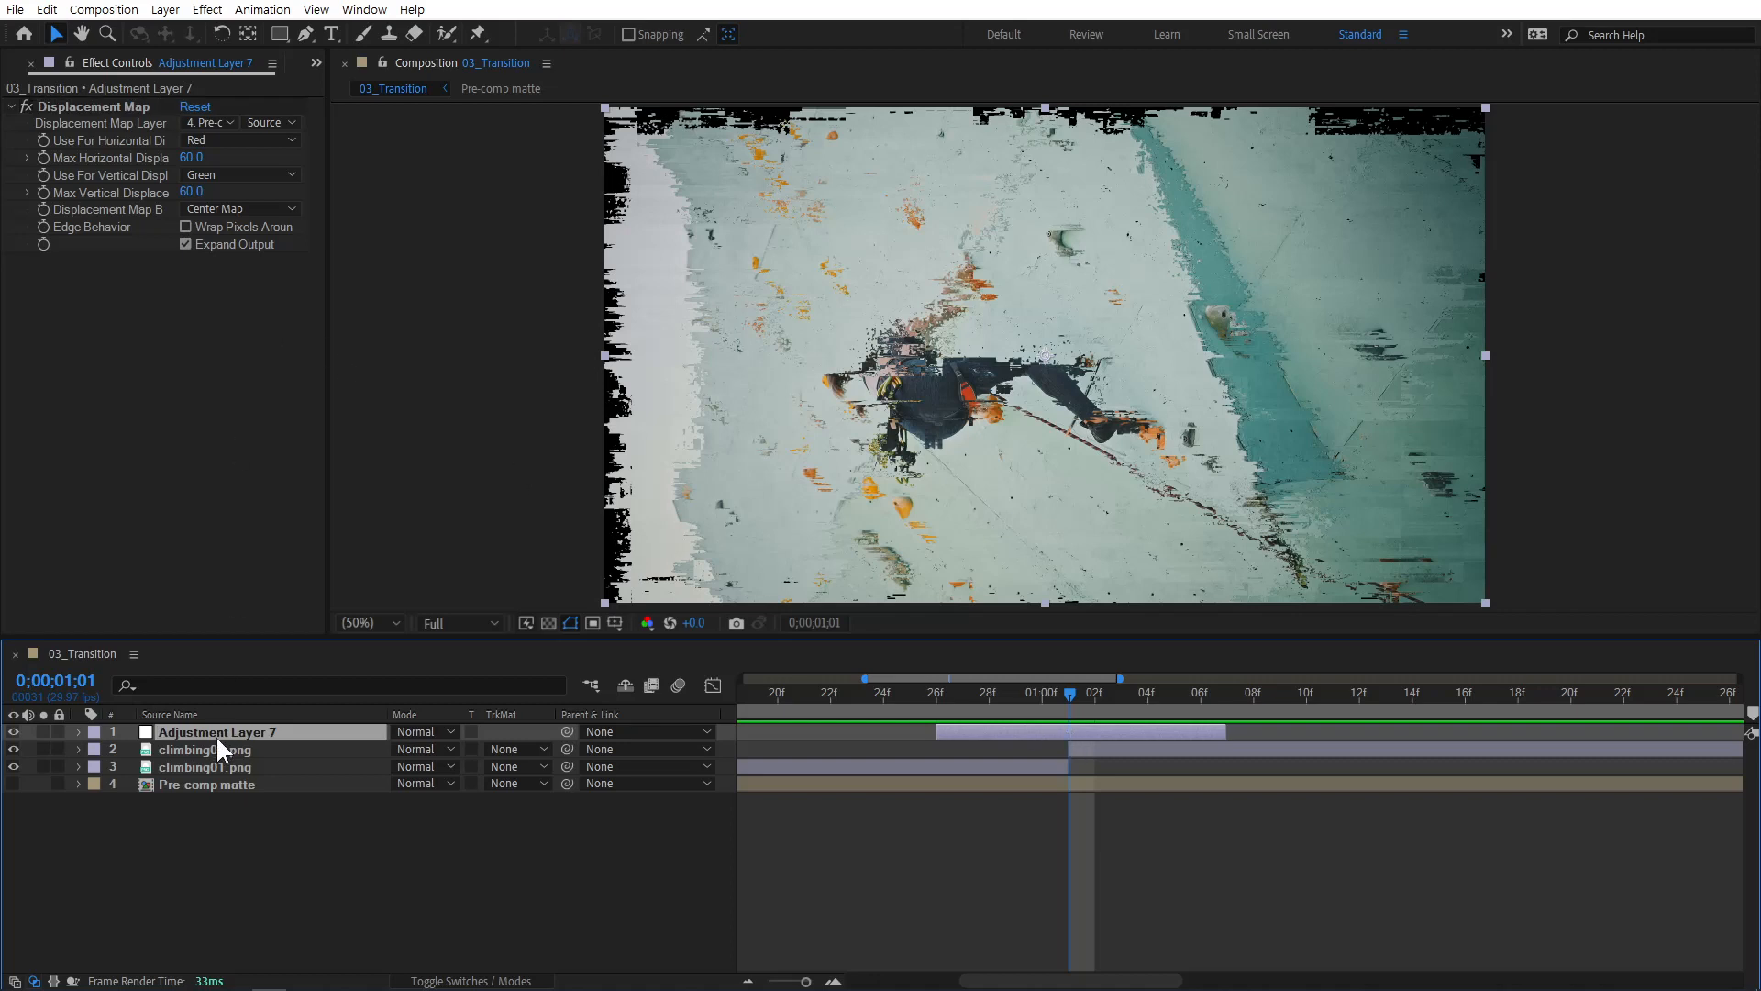
{"action": "left_click", "coordinate": [46, 158]}
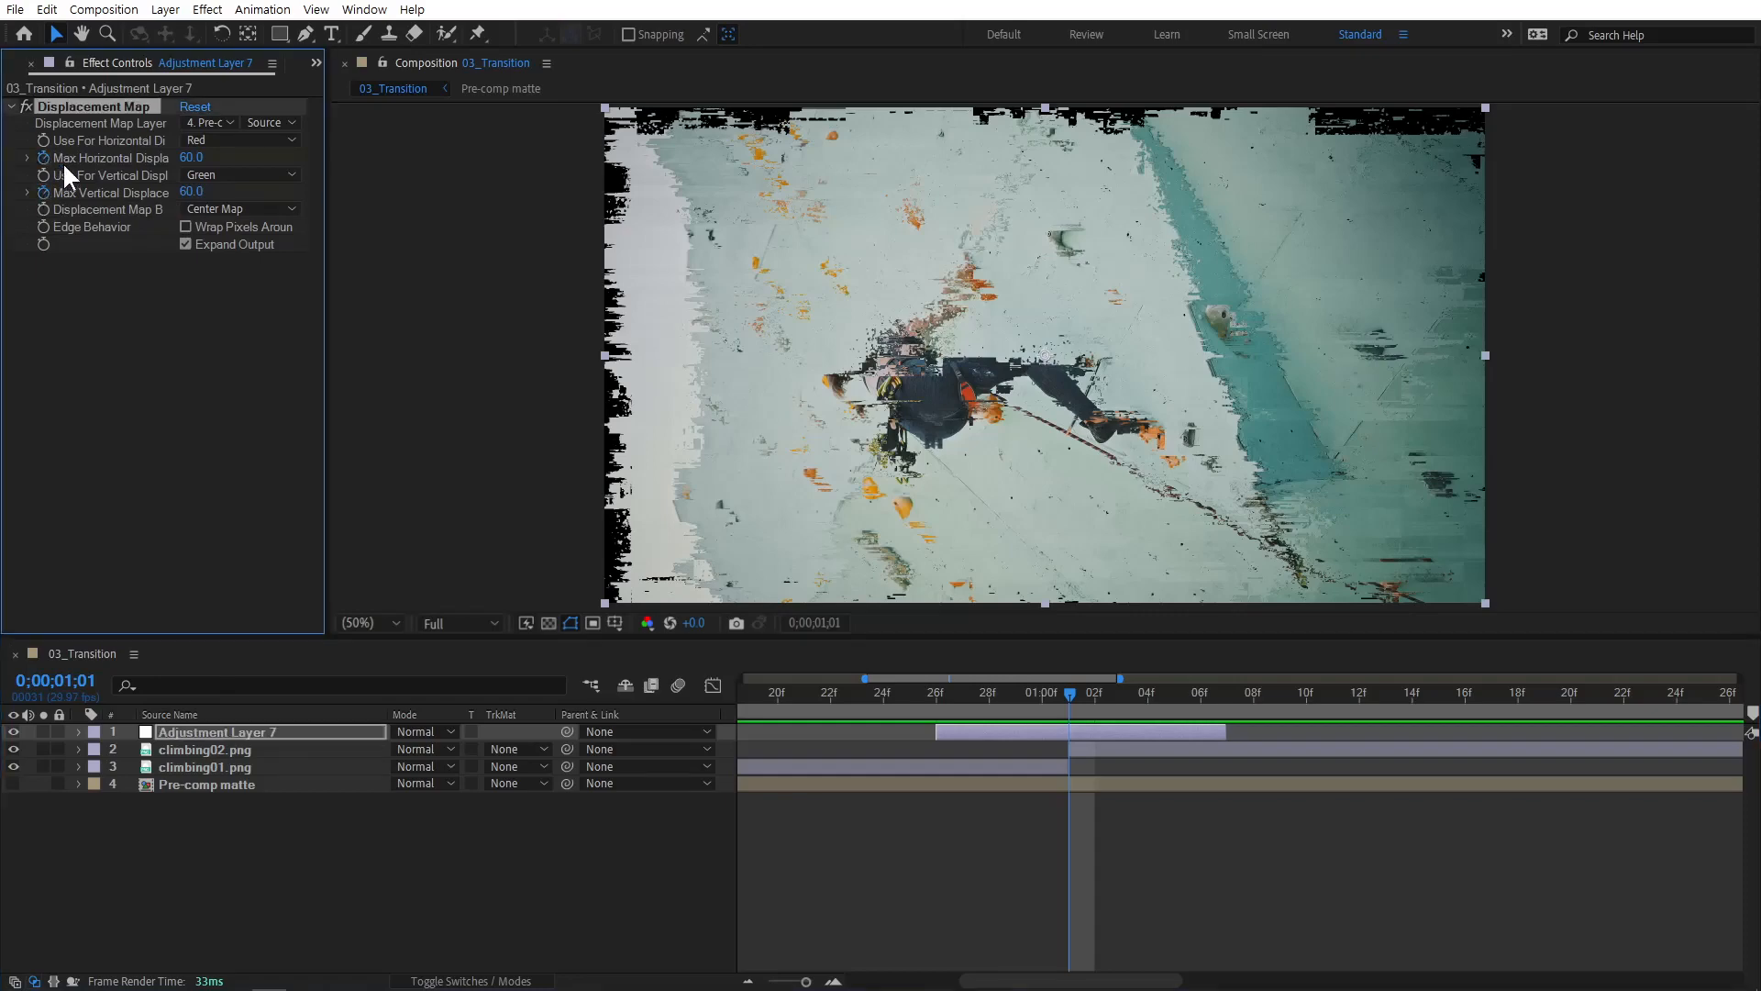
{"action": "left_click", "coordinate": [1054, 732]}
{"action": "key", "text": "u"}
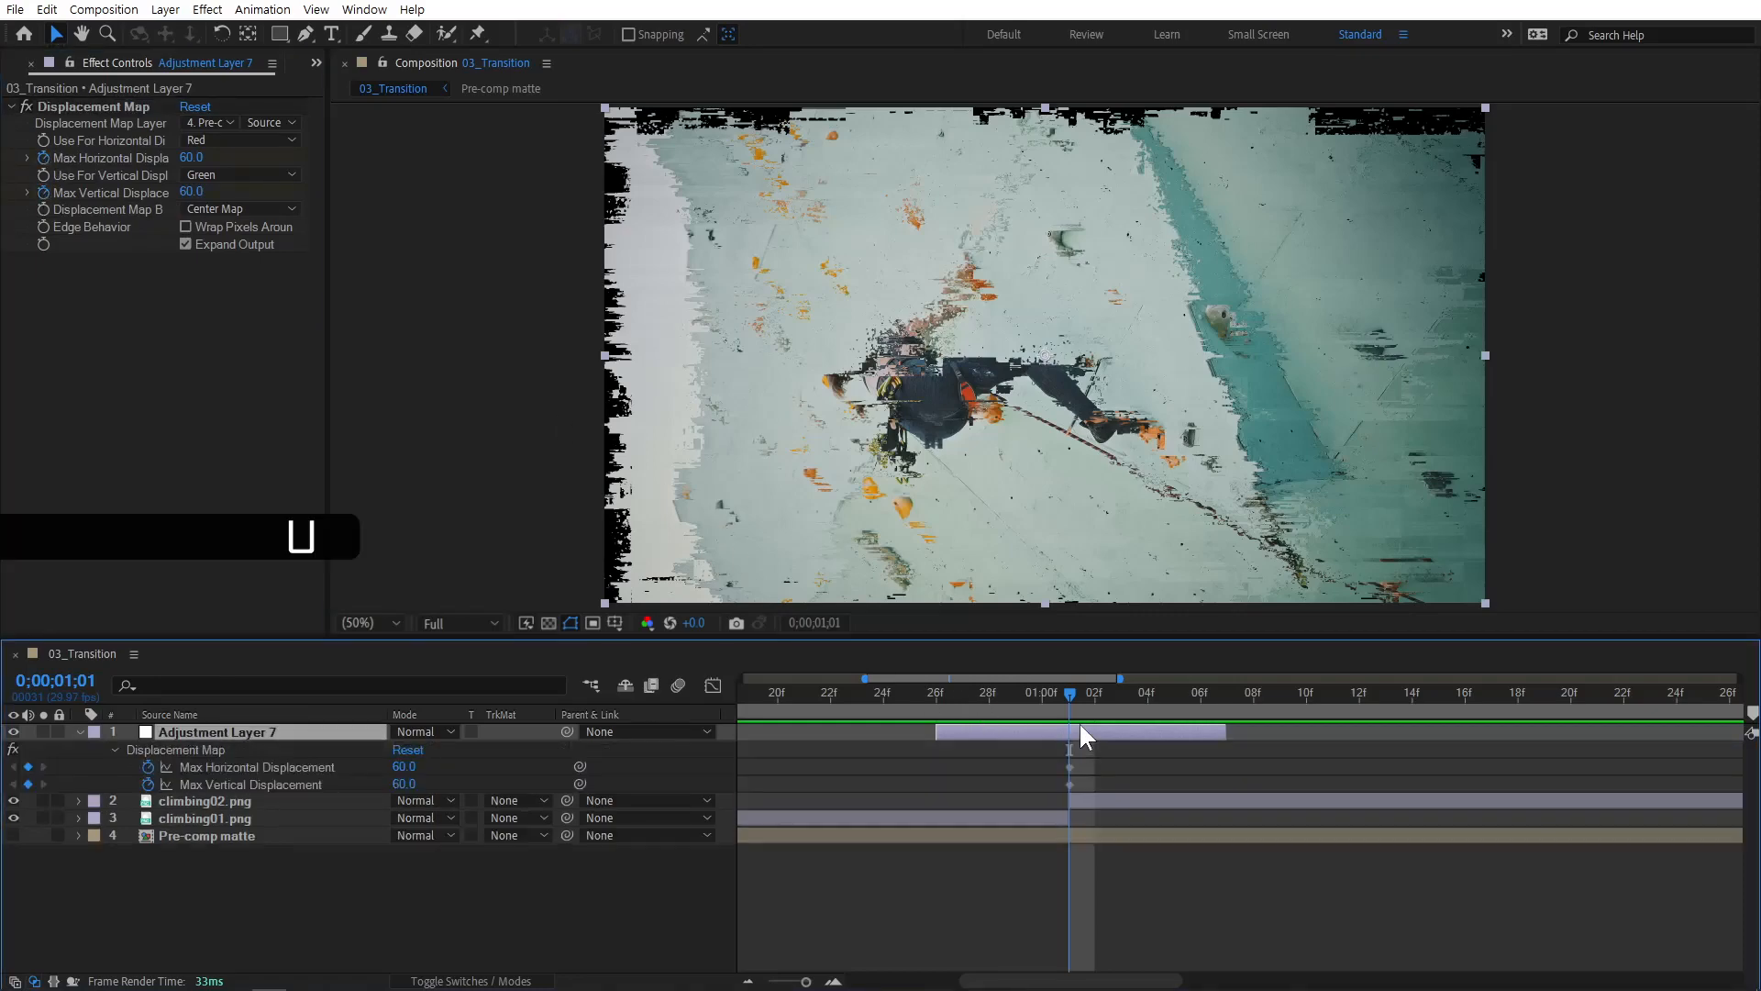
Add Max Horizontal and Max Vertical Displacement keyframes of 0 at 0;00;00;26, the adjustment layer's start.
{"action": "left_click_drag", "start_coordinate": [1057, 692], "coordinate": [934, 696]}
{"action": "left_click", "coordinate": [192, 158]}
{"action": "type", "text": "0"}
{"action": "key", "text": "Tab"}
{"action": "type", "text": "0"}
{"action": "key", "text": "Return"}
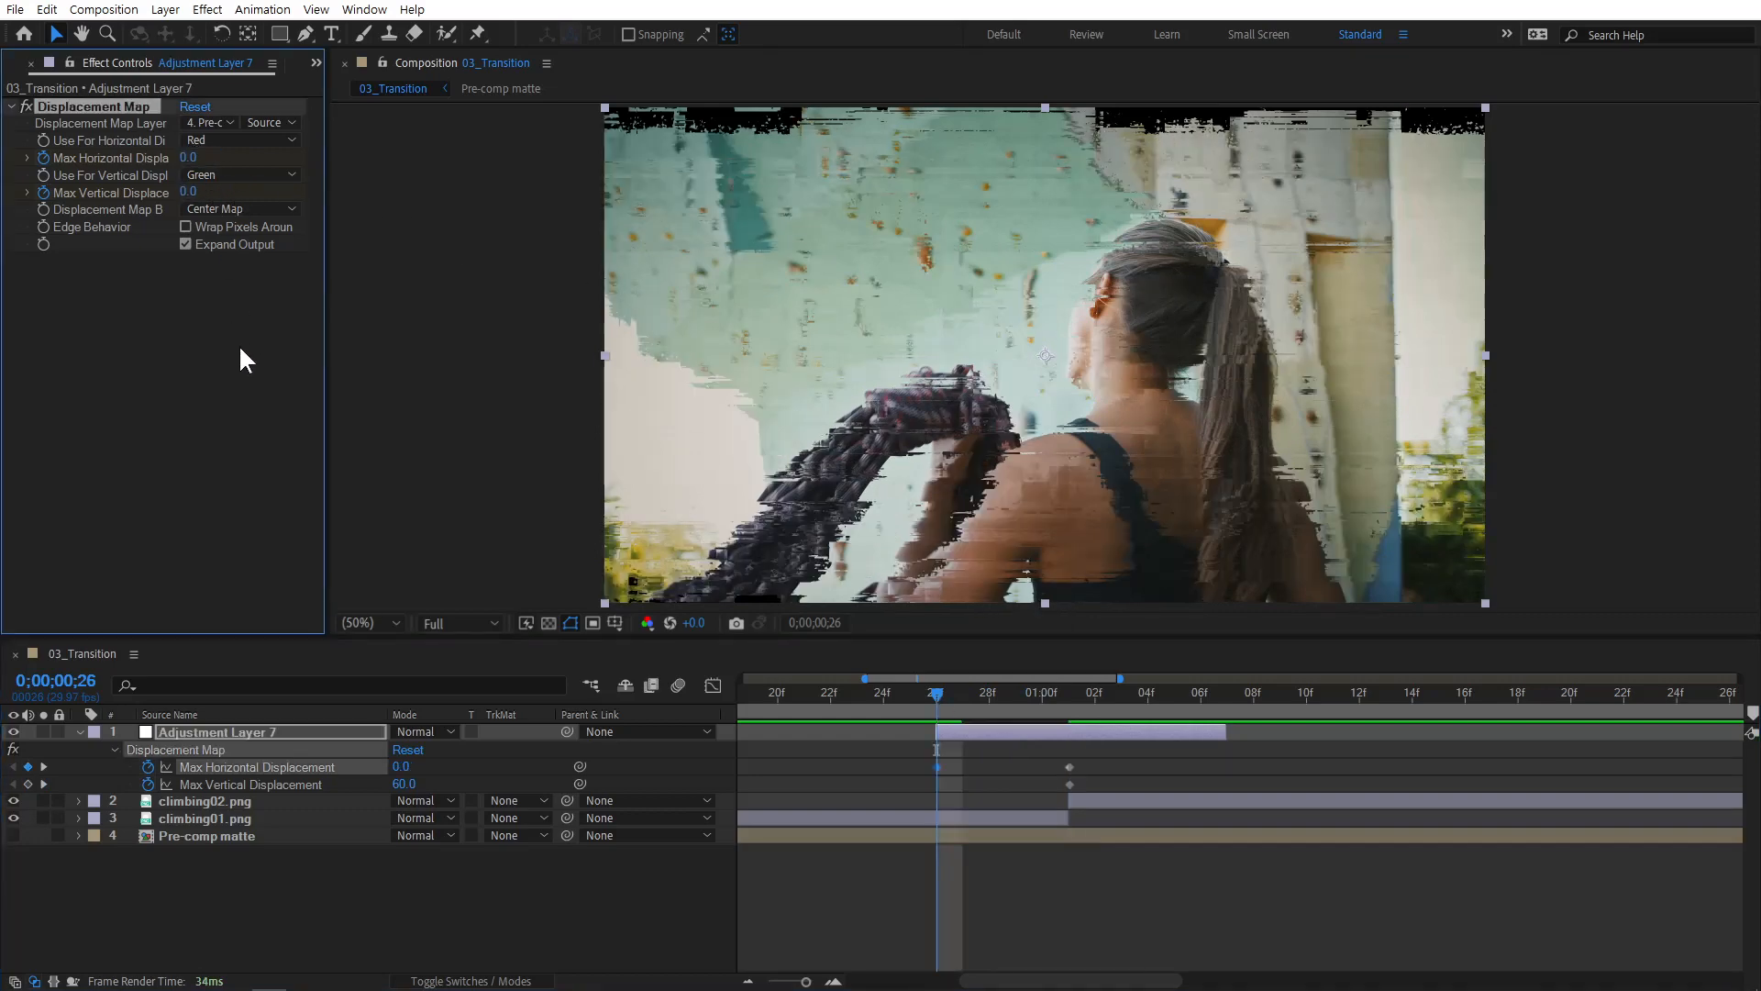
Add Max Horizontal and Max Vertical Displacement keyframes of 0 at 0;00;01;06, the adjustment layer's last frame.
{"action": "left_click_drag", "start_coordinate": [1219, 694], "coordinate": [1209, 693]}
{"action": "left_click", "coordinate": [191, 157]}
{"action": "type", "text": "0"}
{"action": "key", "text": "Return"}
{"action": "left_click", "coordinate": [191, 192]}
{"action": "type", "text": "0"}
{"action": "key", "text": "Return"}
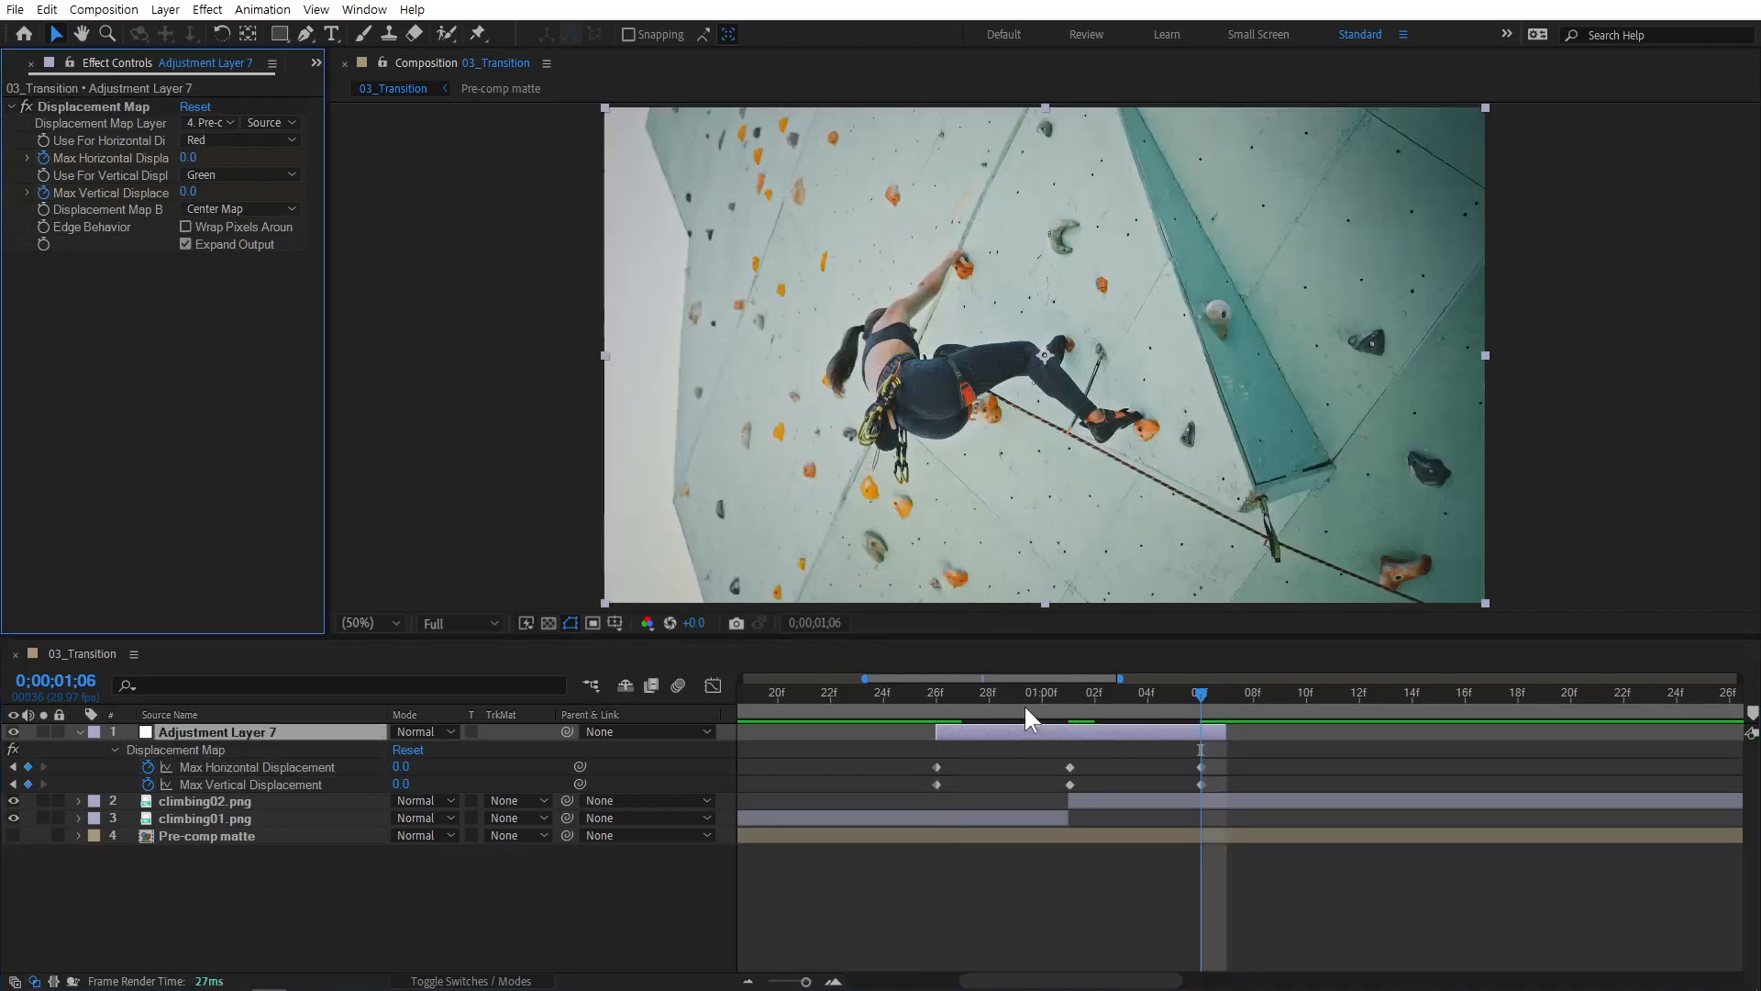
Scrub and play back the glitch transition between the two climbing images.
{"action": "left_click_drag", "start_coordinate": [884, 694], "coordinate": [1072, 734]}
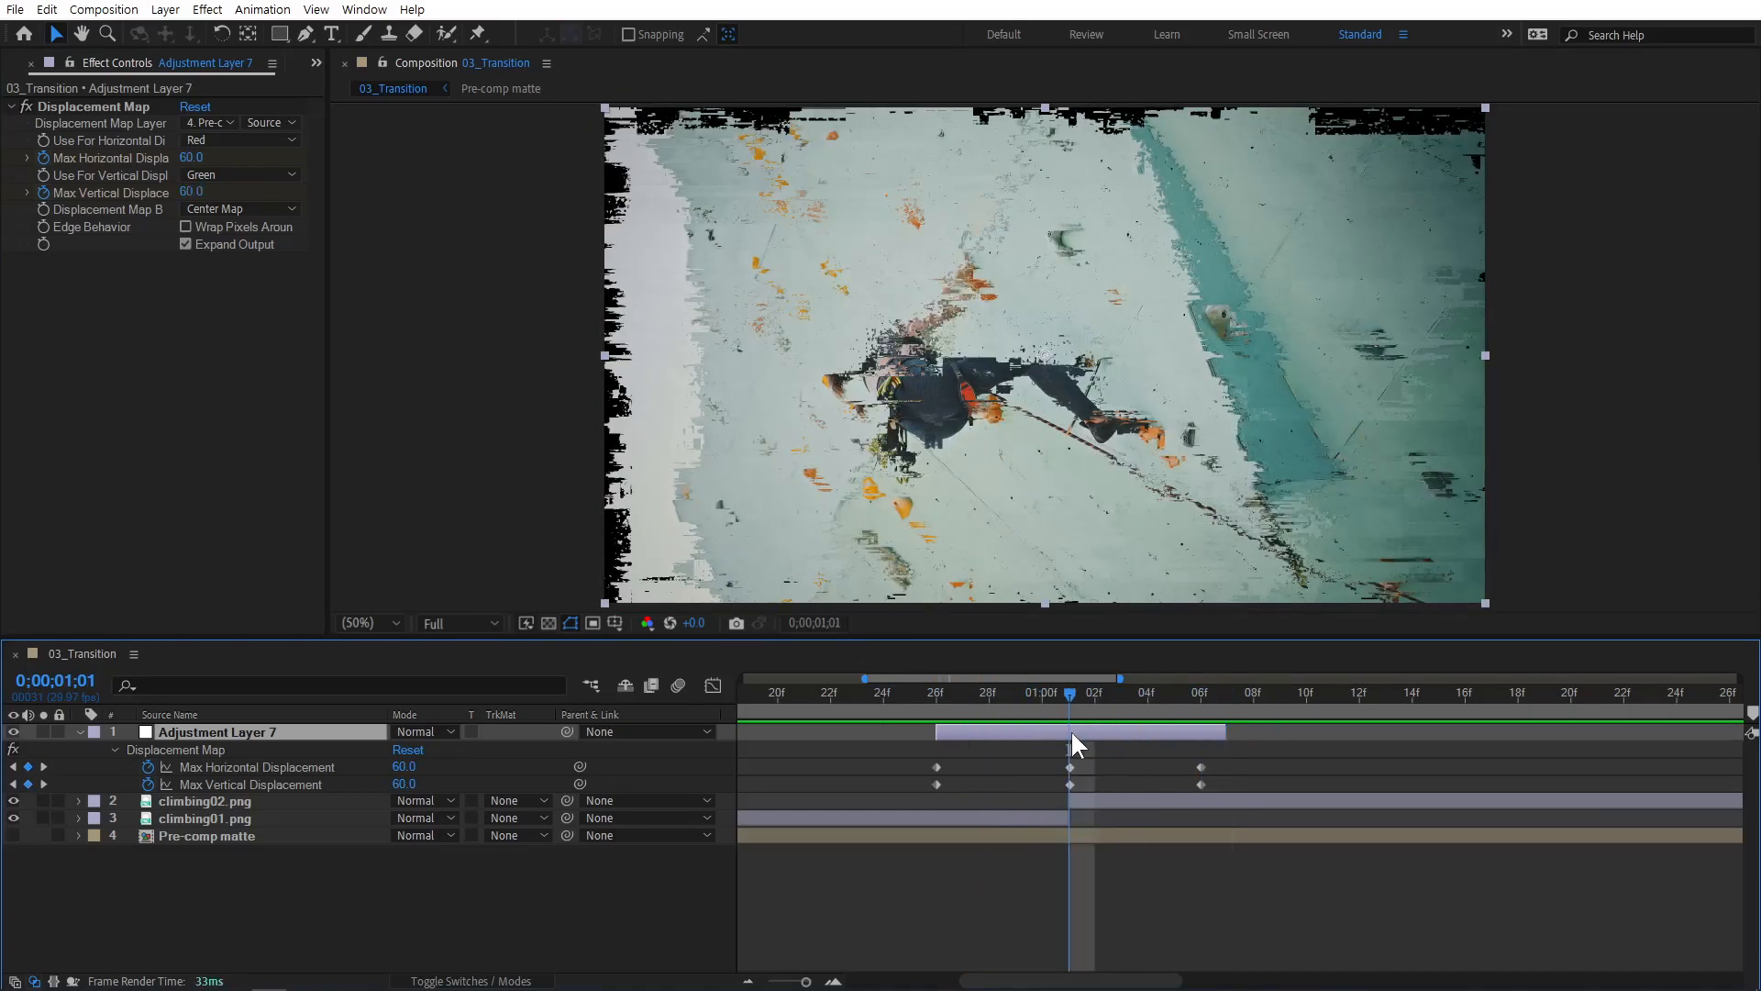
{"action": "key", "text": "space"}
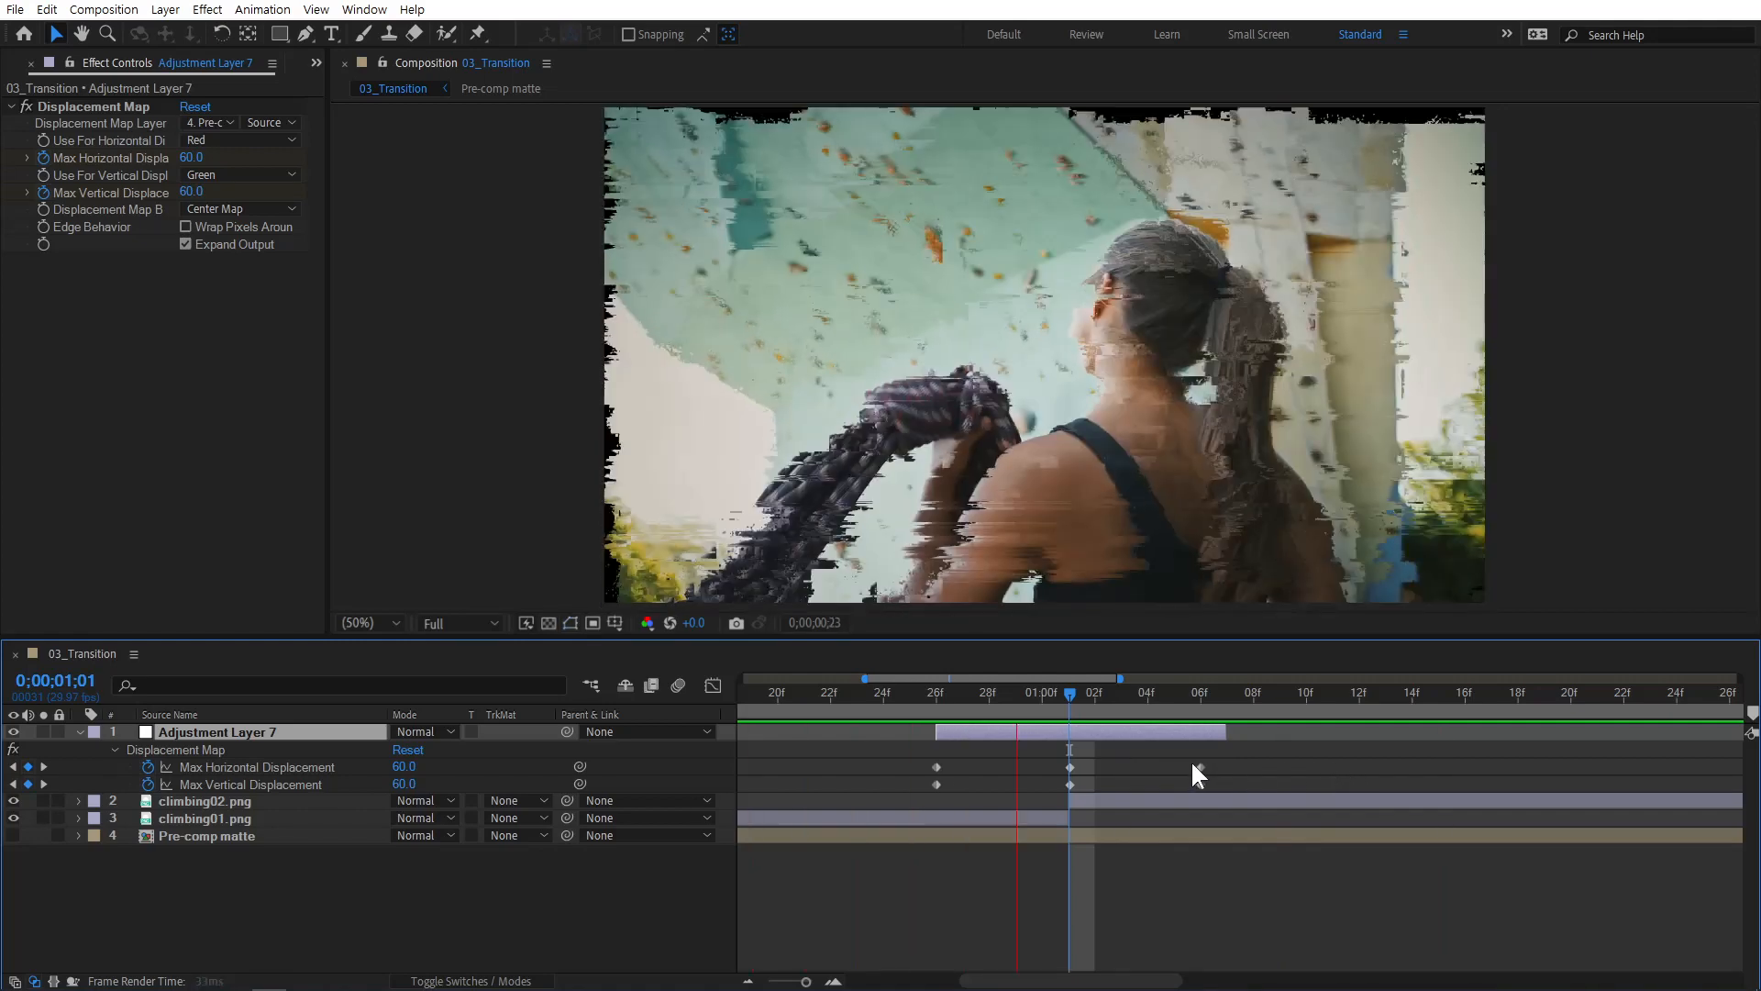
{"action": "key", "text": "space"}
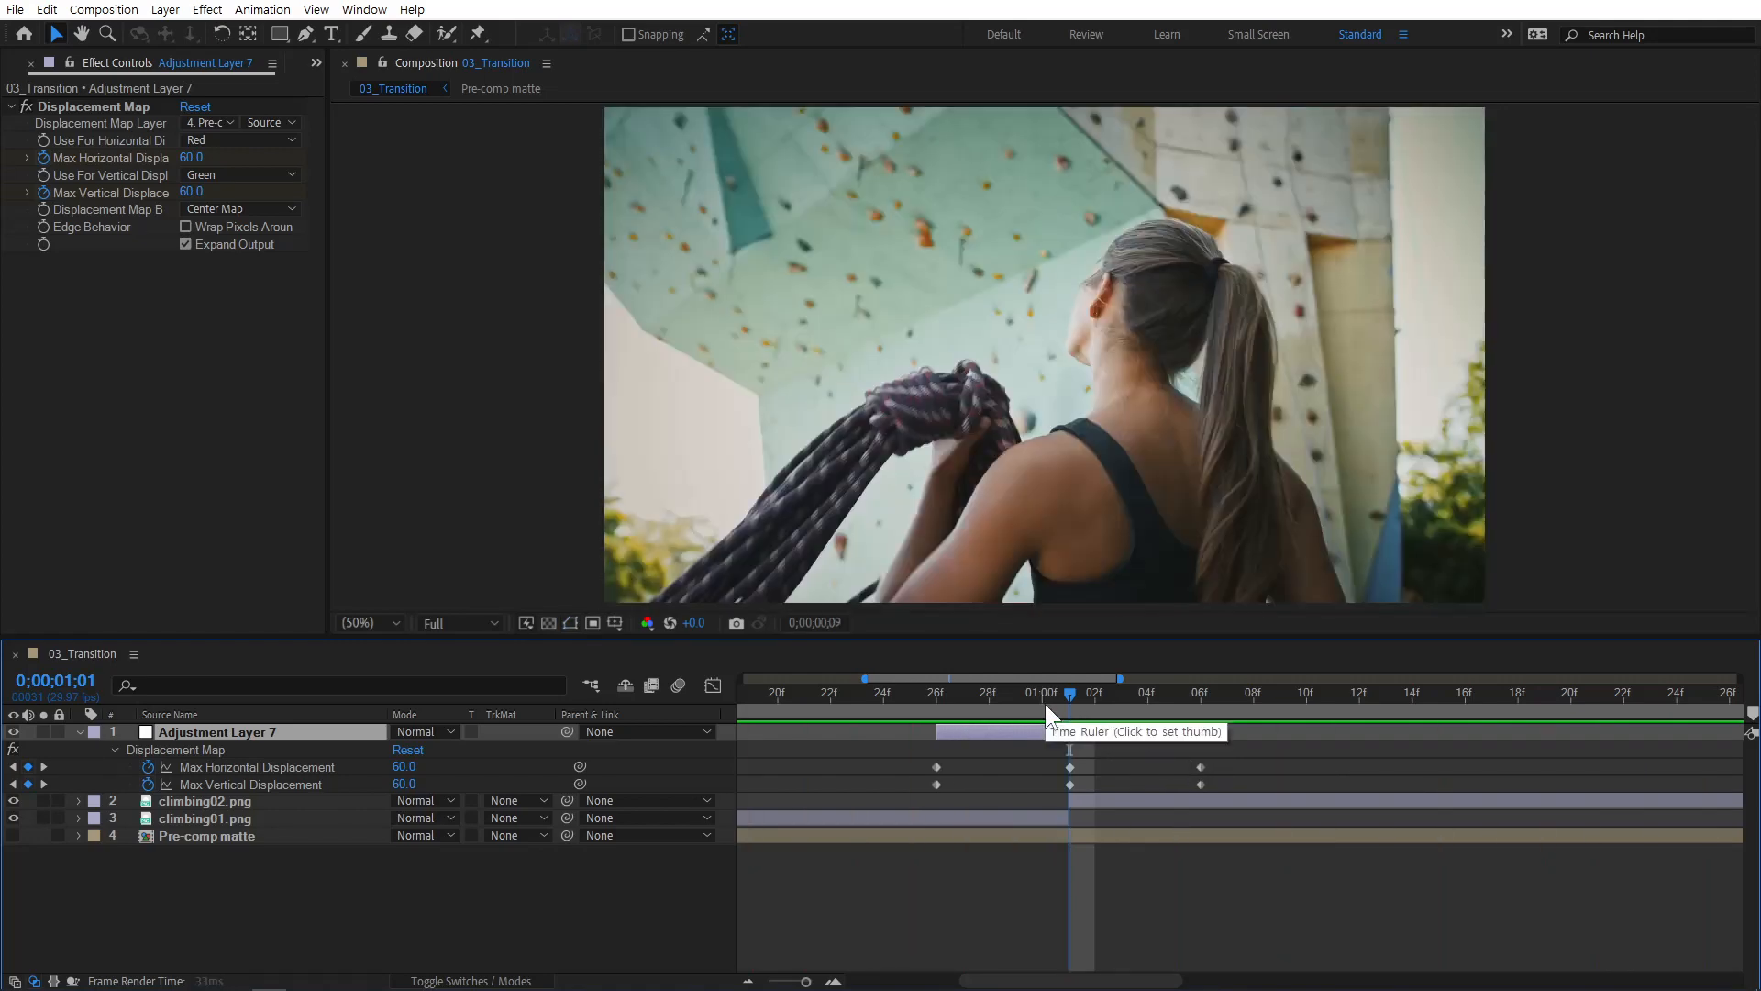
{"action": "key", "text": "space"}
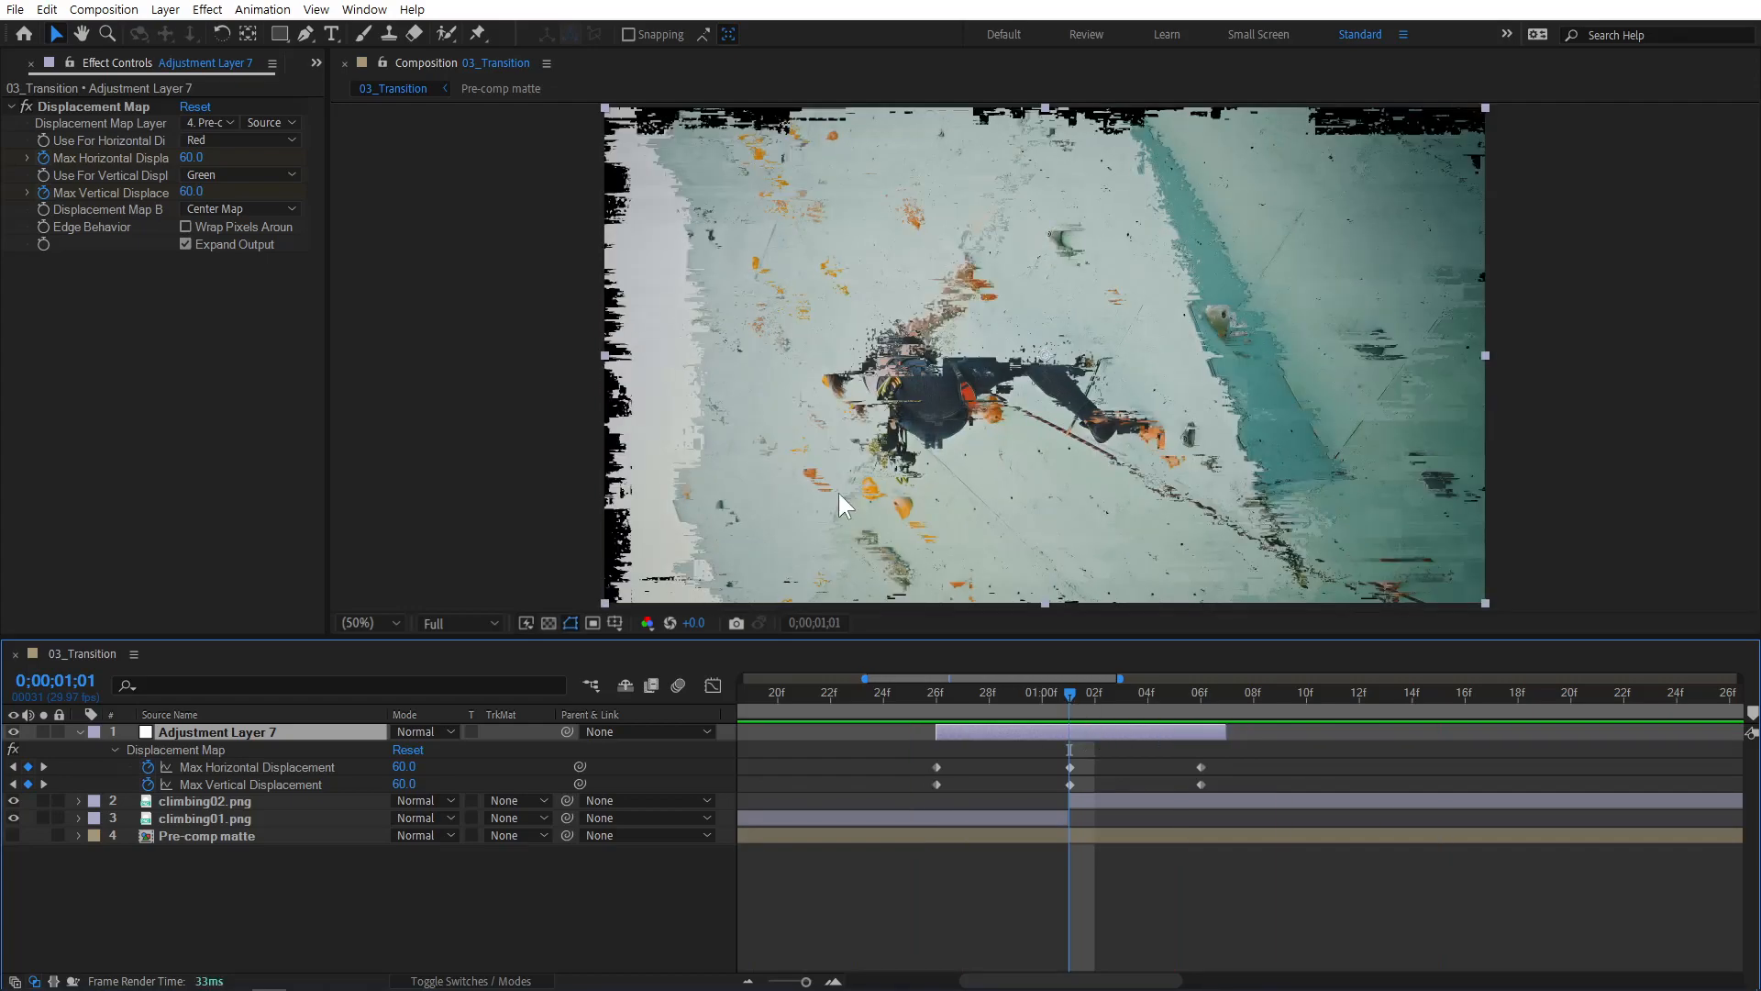
Raise the Max Horizontal Displacement keyframe at 0;00;01;01 to 176 and preview the transition.
{"action": "left_click_drag", "start_coordinate": [190, 158], "coordinate": [330, 192]}
{"action": "key", "text": "space"}
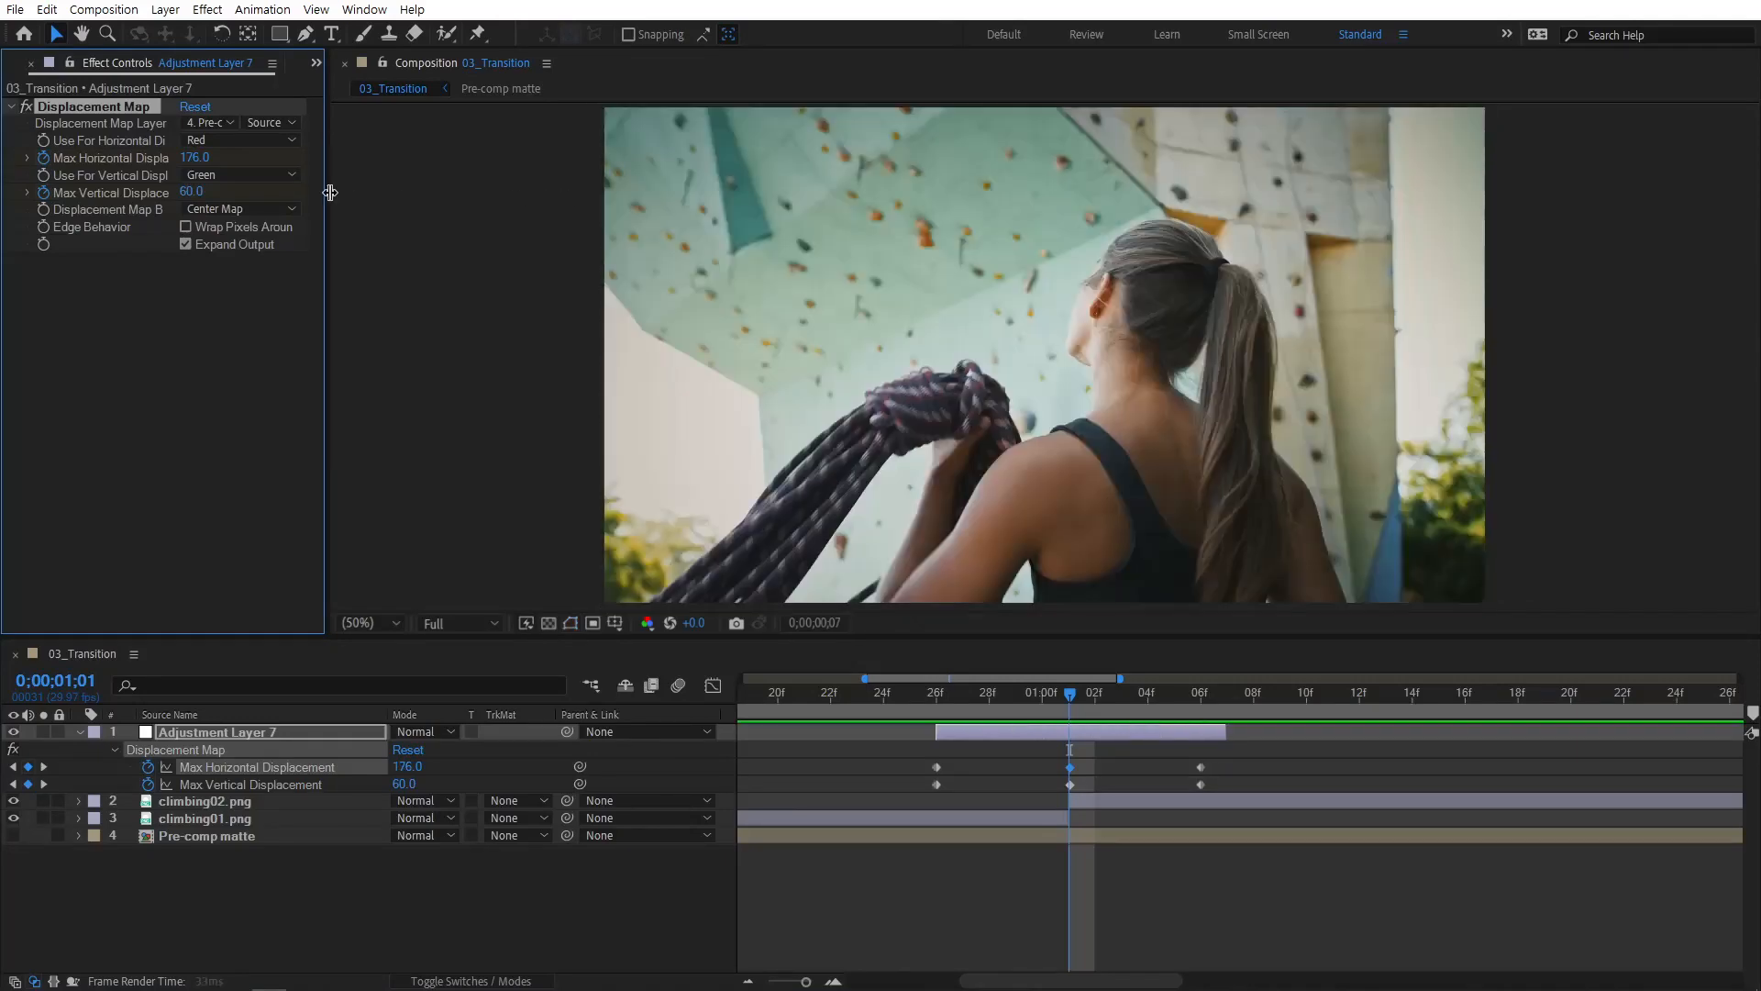
{"action": "key", "text": "space"}
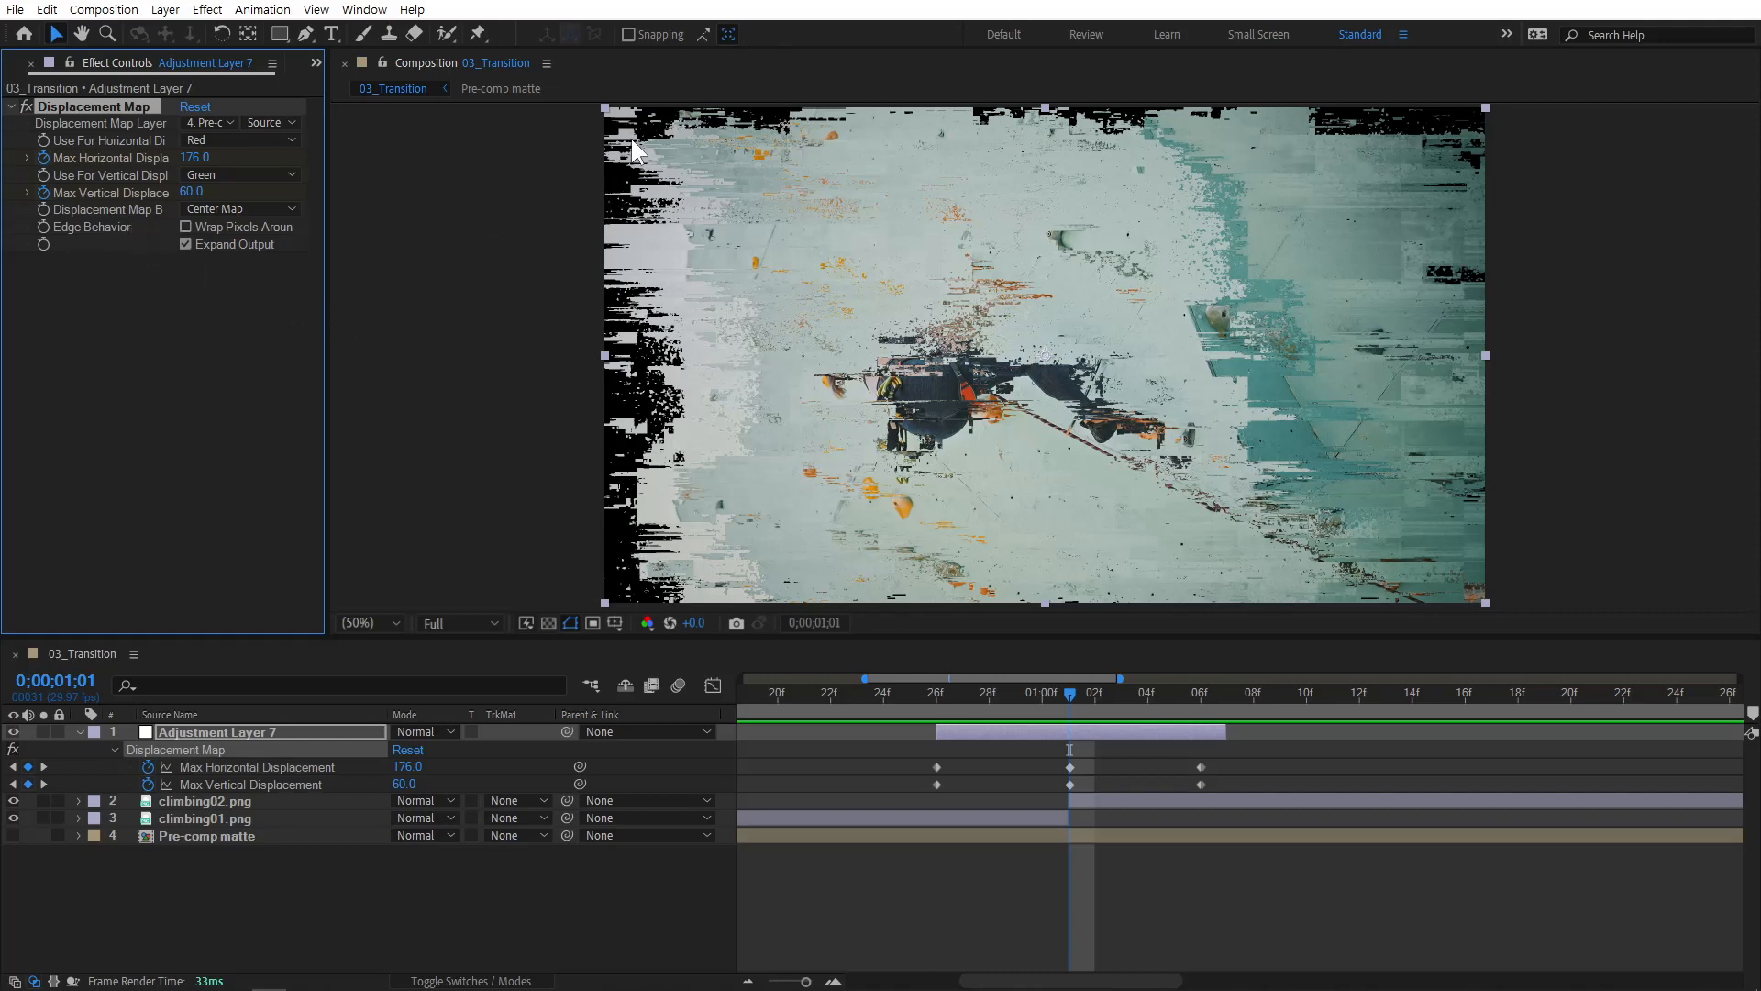
Enable Wrap Pixels Around for the Displacement Map's edge behavior and play back the transition.
{"action": "left_click", "coordinate": [187, 227]}
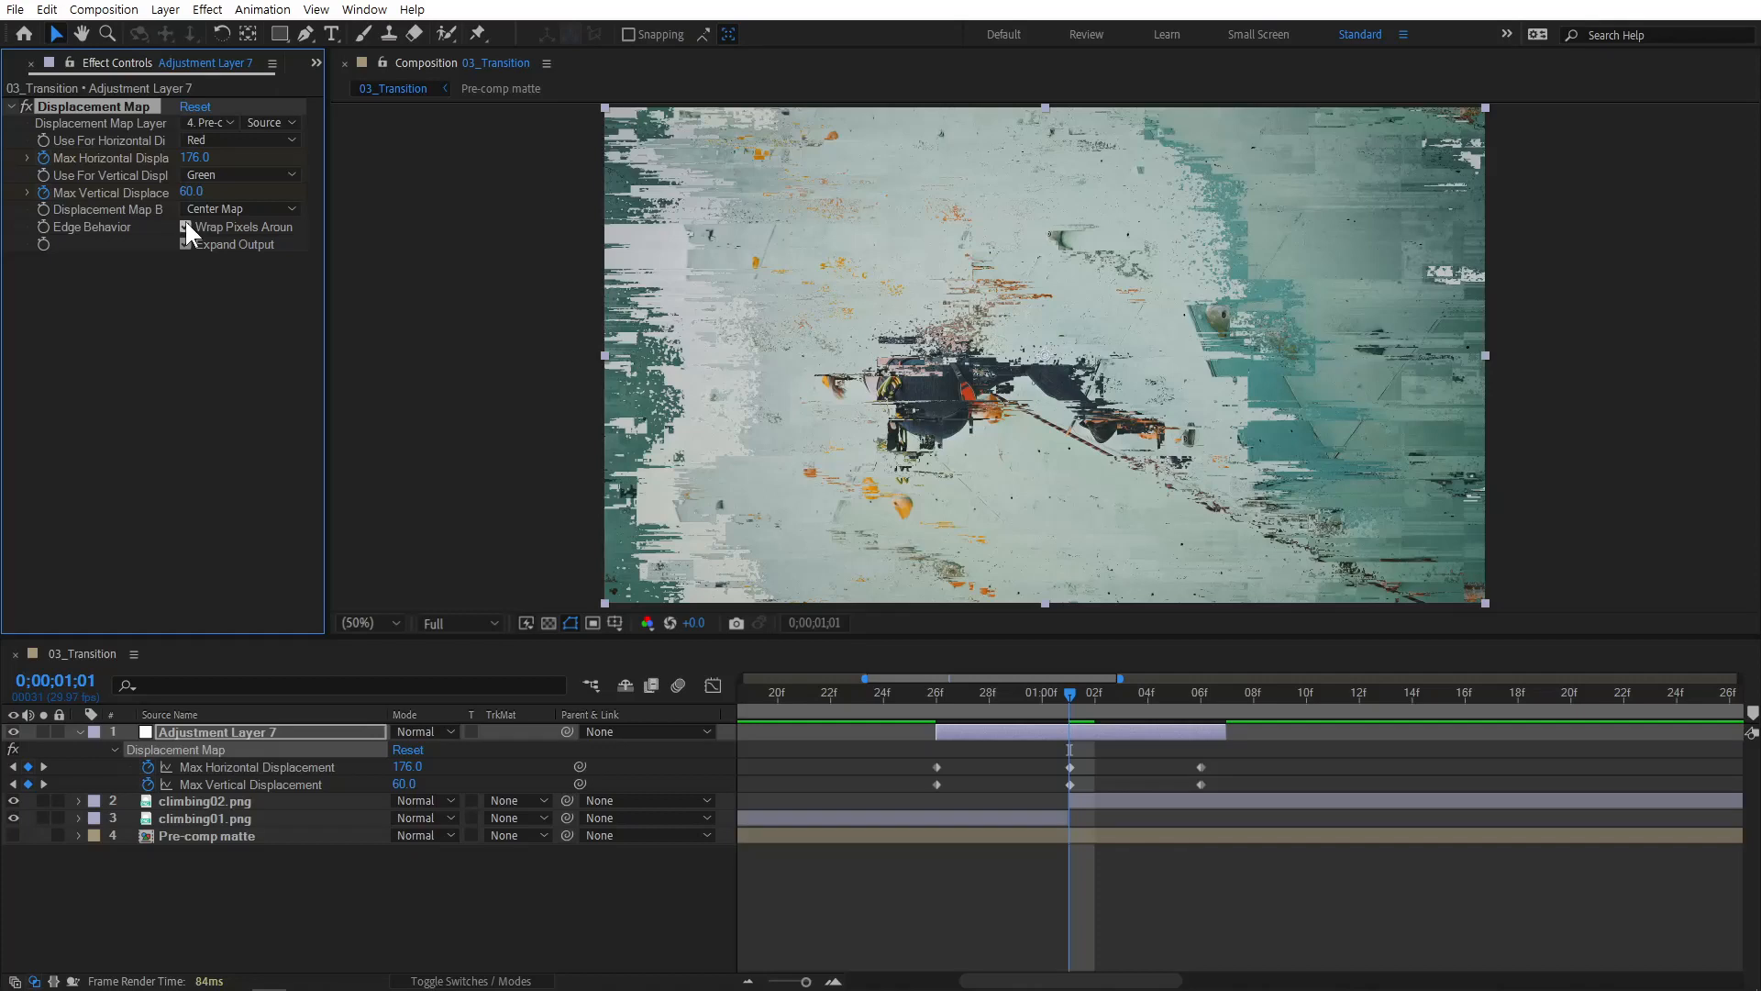
{"action": "left_click", "coordinate": [1091, 895]}
{"action": "key", "text": "space"}
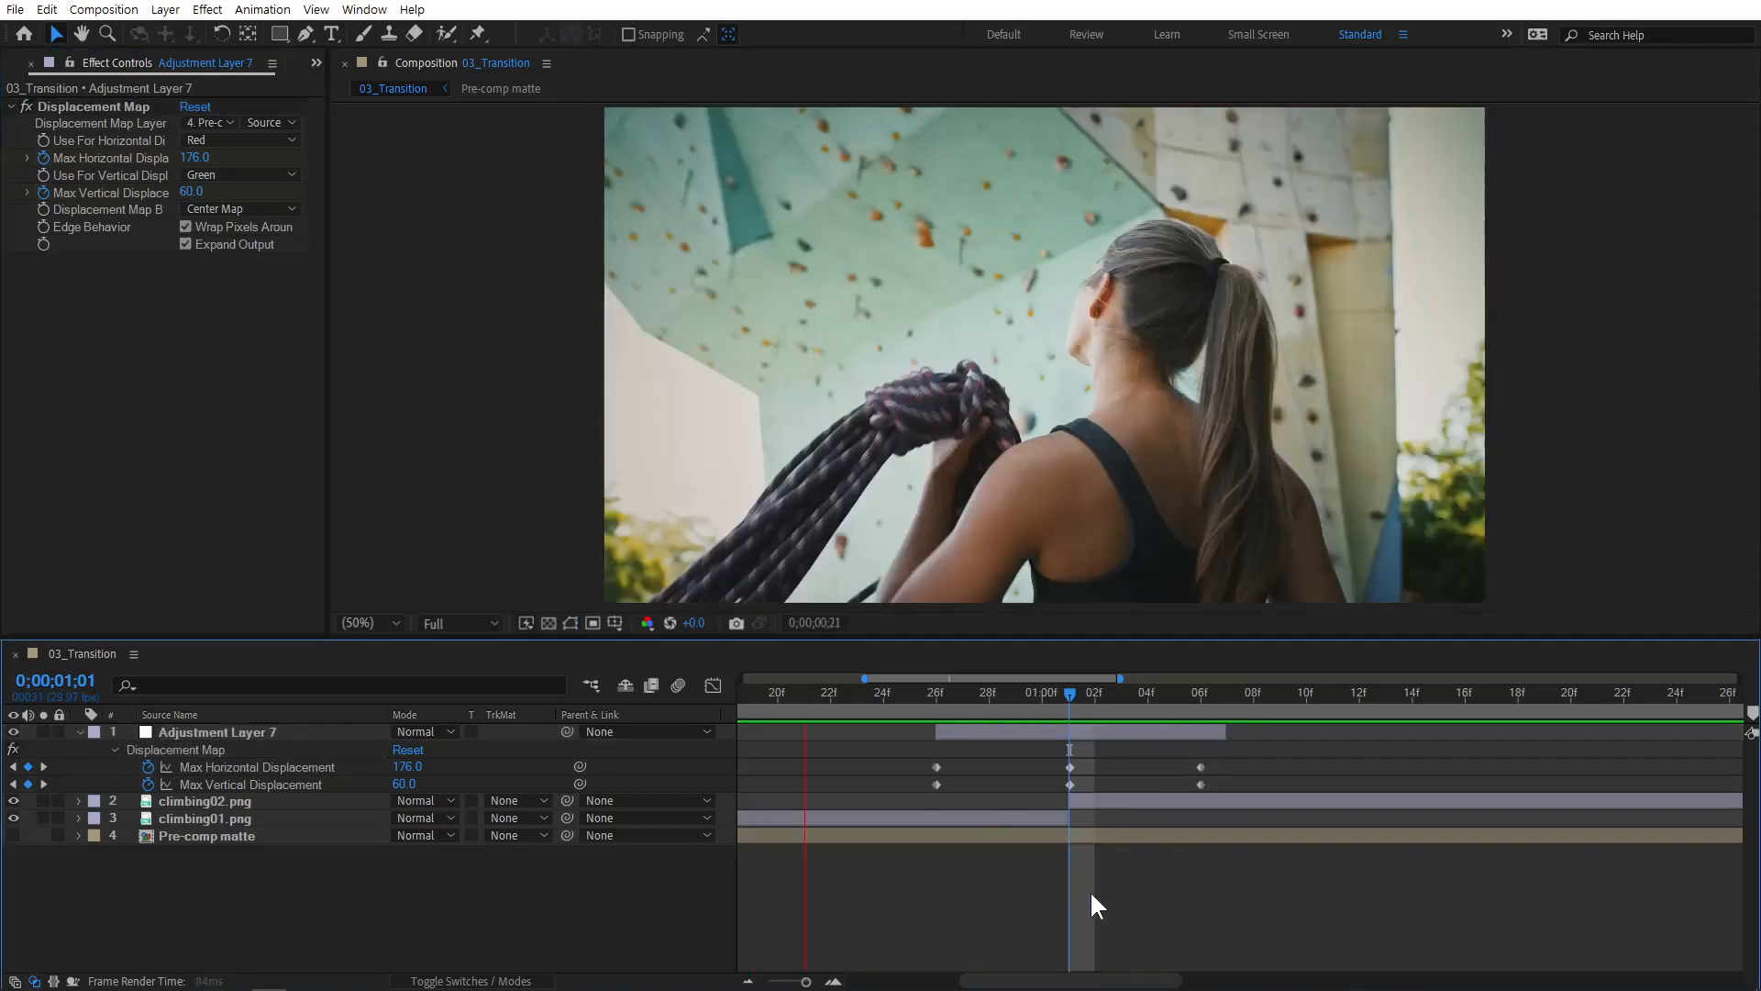